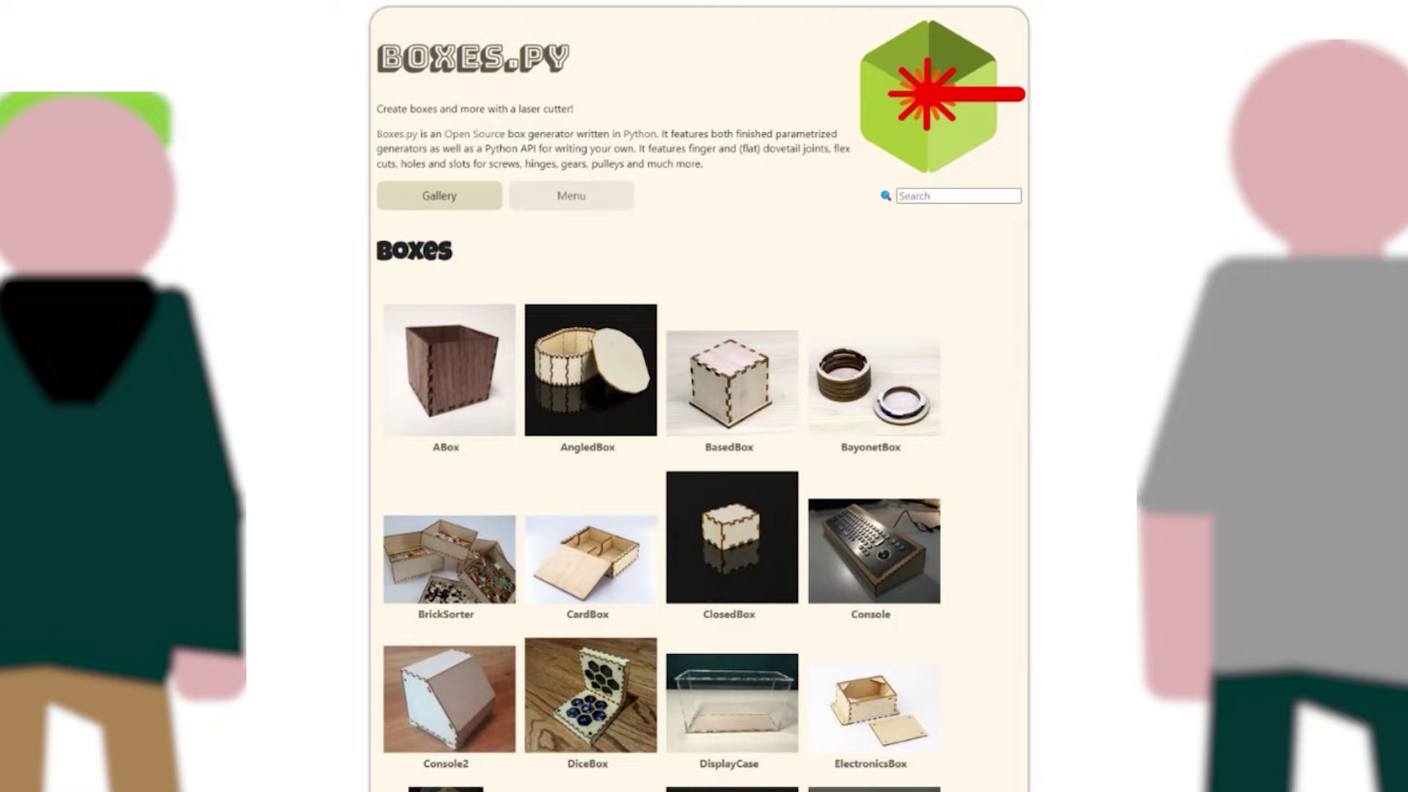
# Browse the gallery of laser-cut box designs to see which generators are available
pyautogui.scroll(-6, 462, 242)
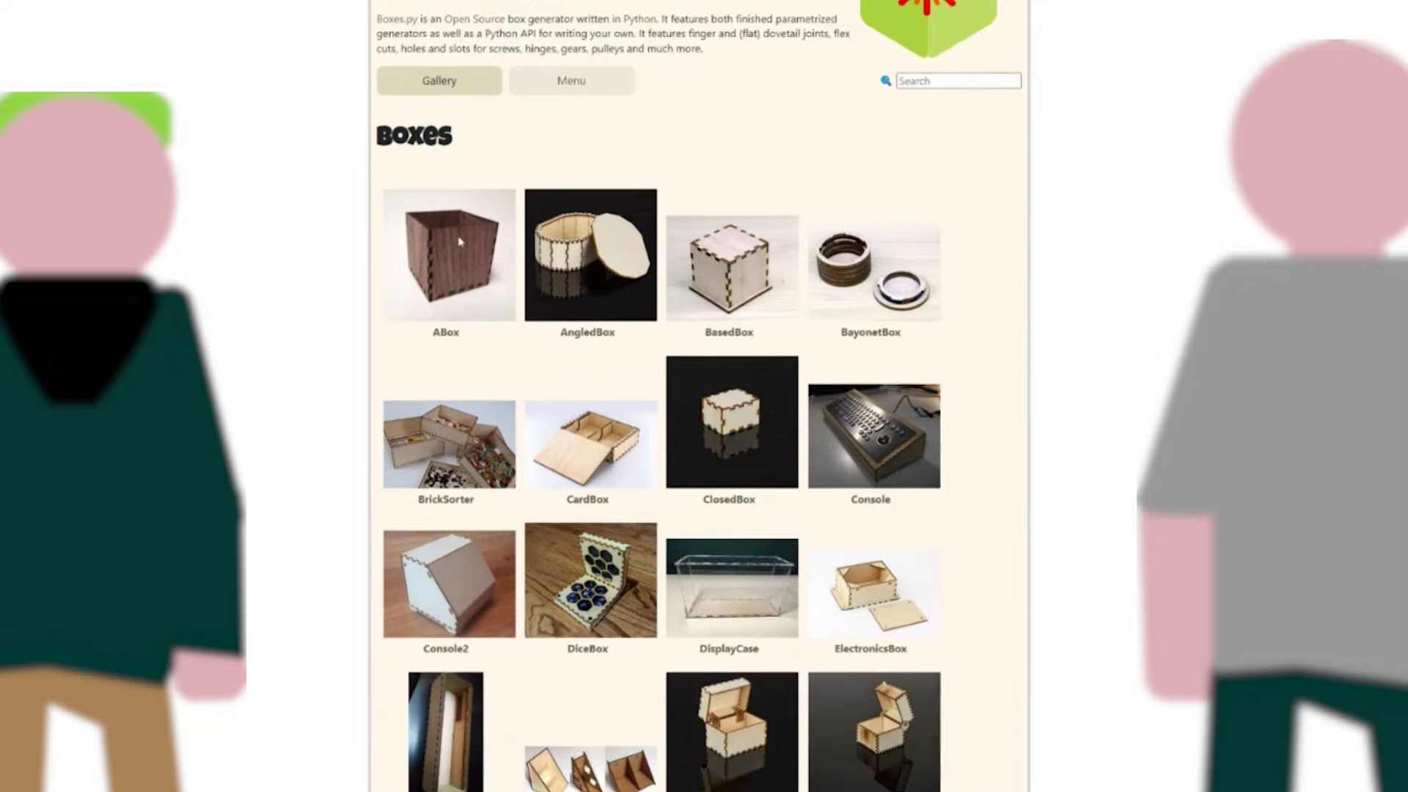
pyautogui.scroll(-8, 547, 242)
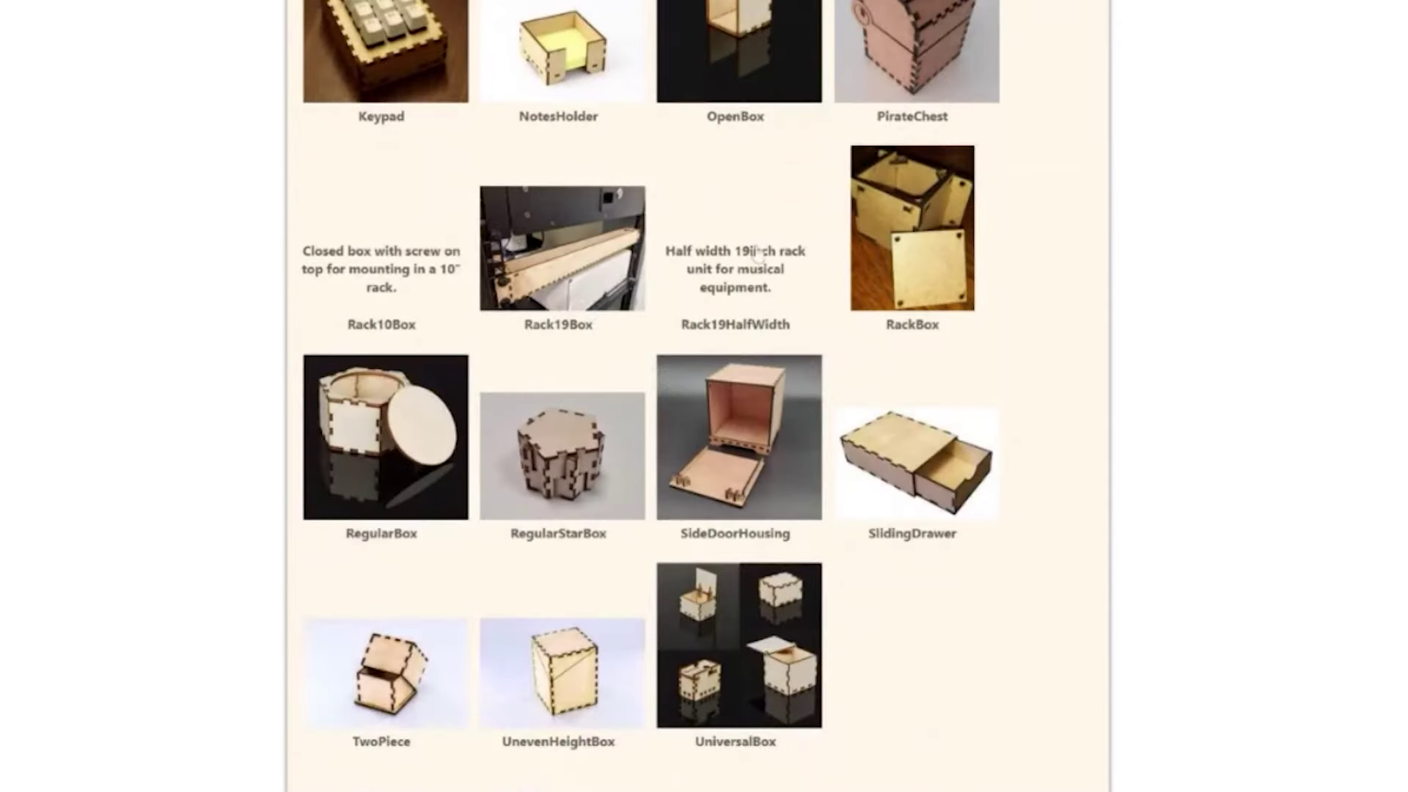
pyautogui.scroll(-3, 555, 393)
pyautogui.scroll(20, 506, 382)
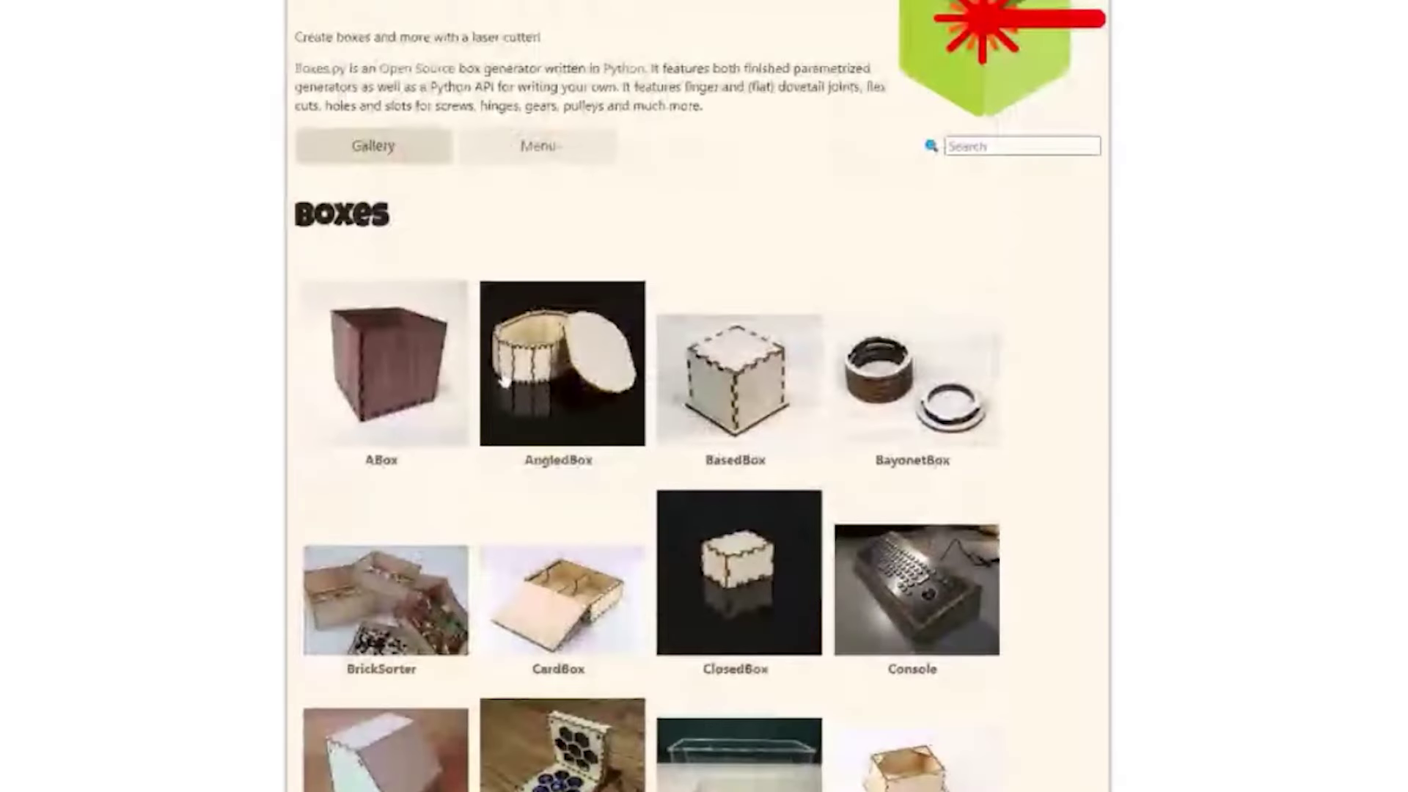
pyautogui.scroll(-4, 544, 369)
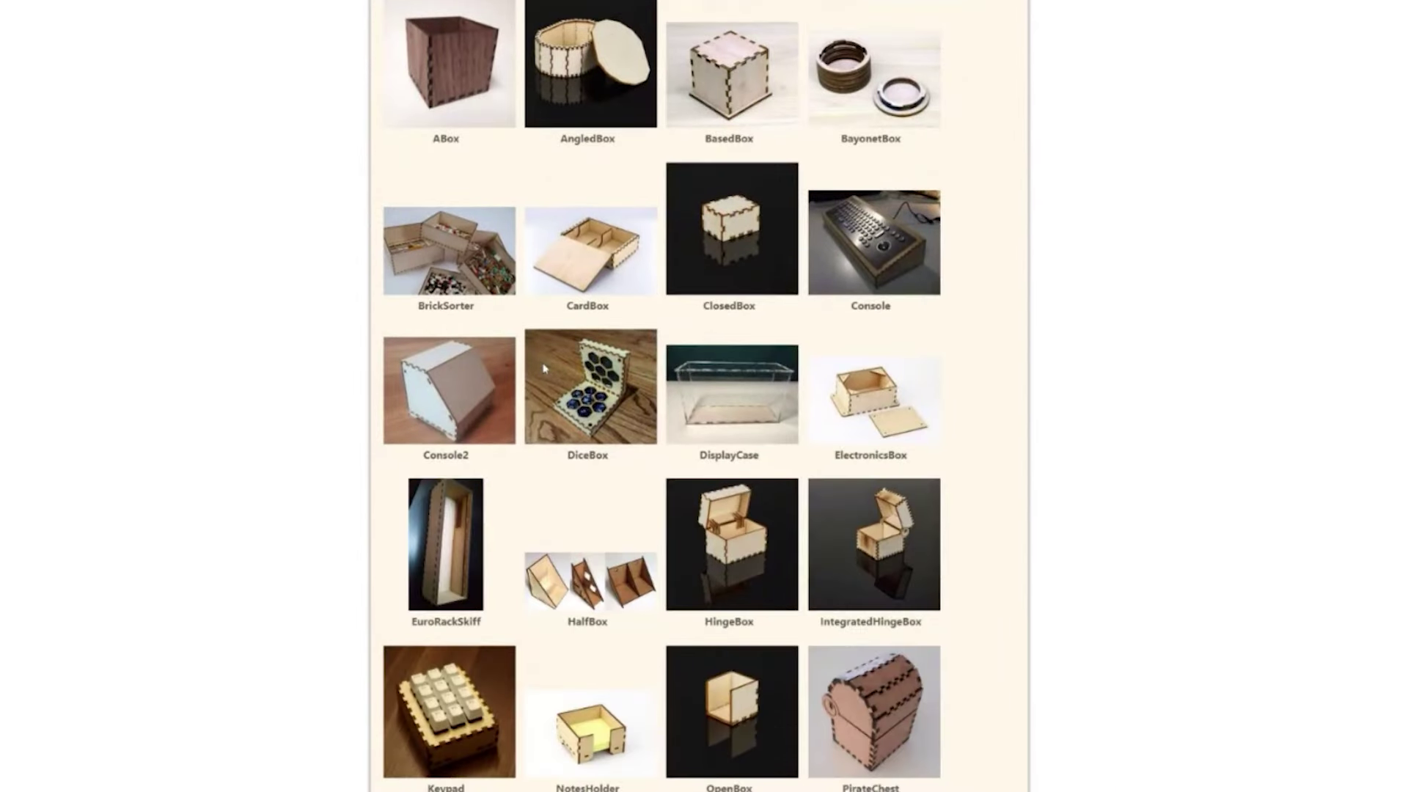
pyautogui.scroll(-5, 542, 370)
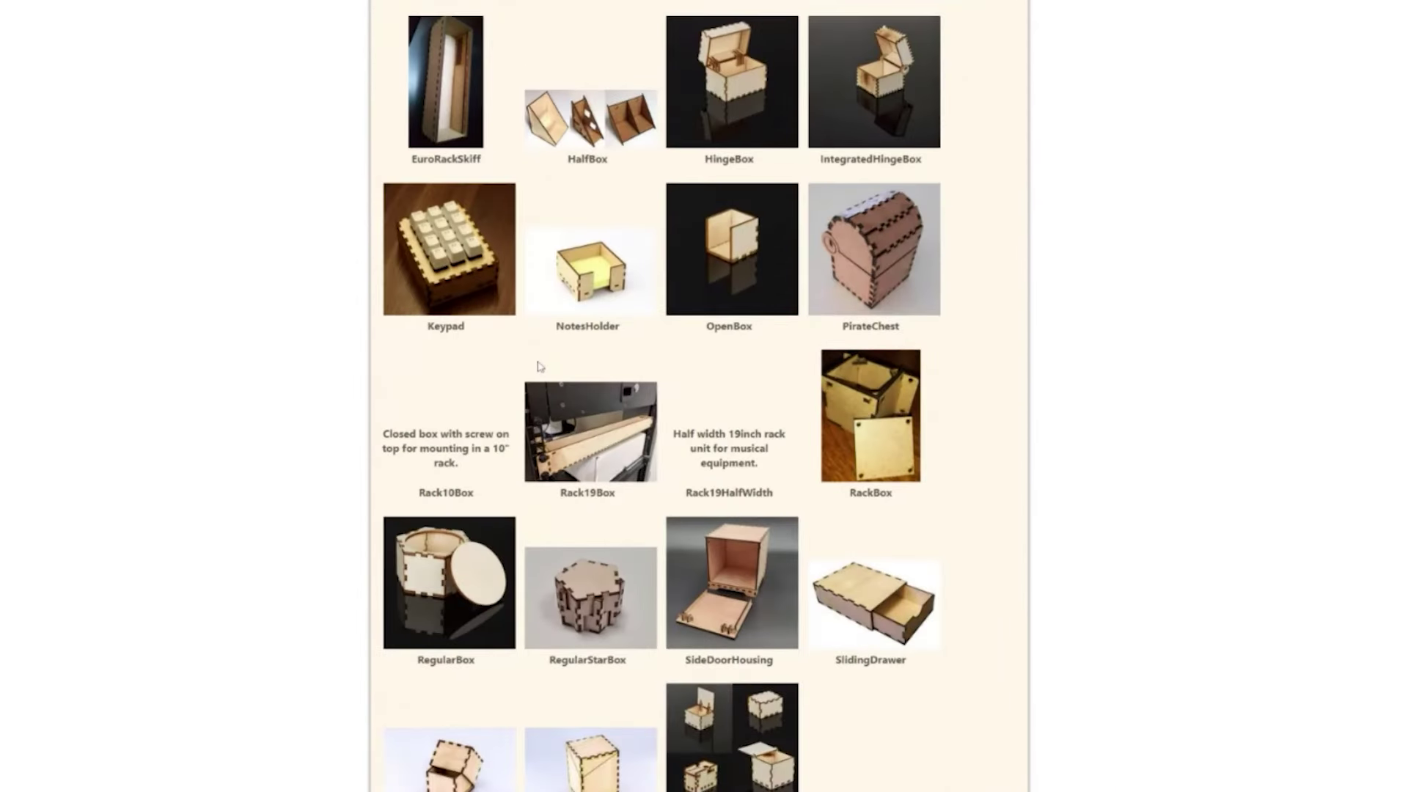
pyautogui.scroll(8, 513, 363)
pyautogui.scroll(3, 390, 315)
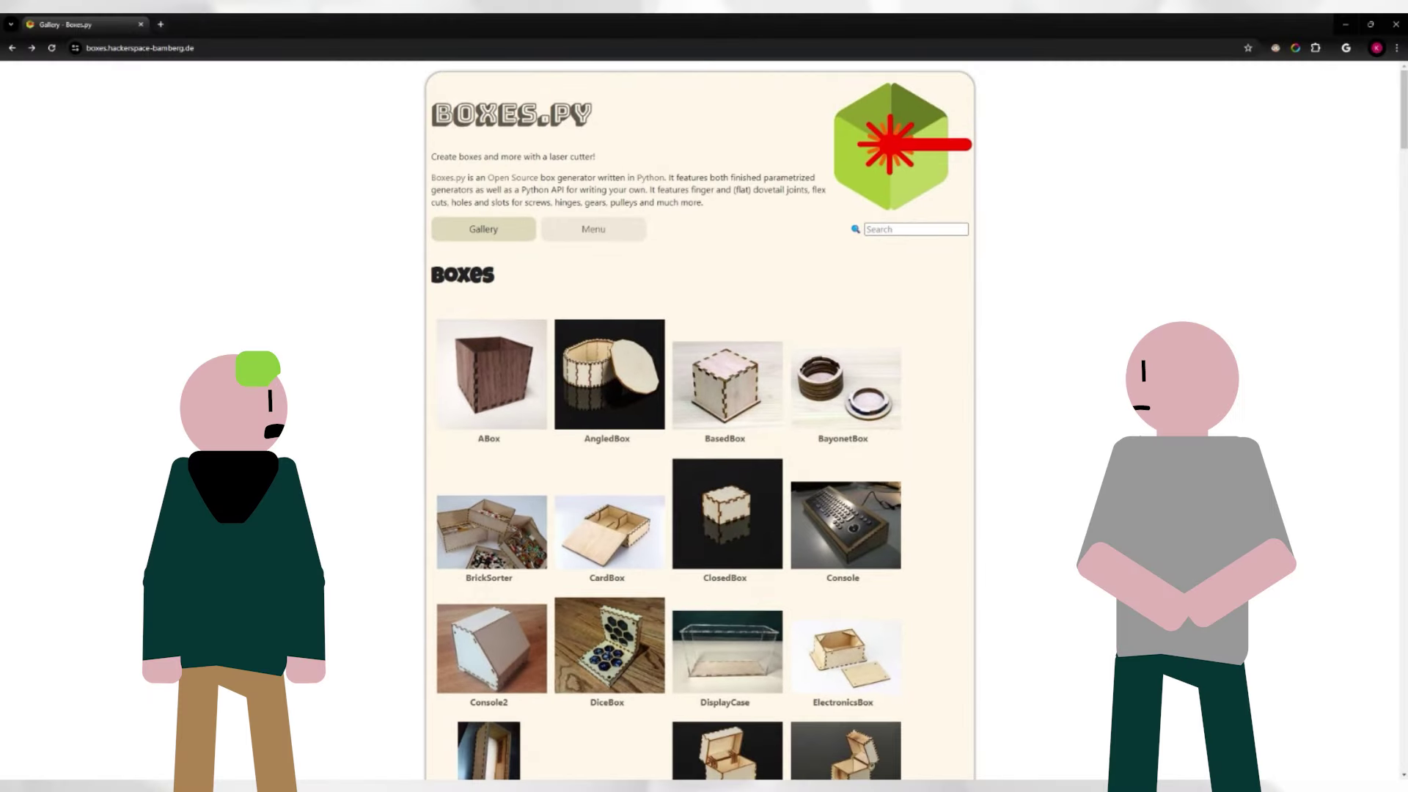
pyautogui.scroll(-2, 525, 306)
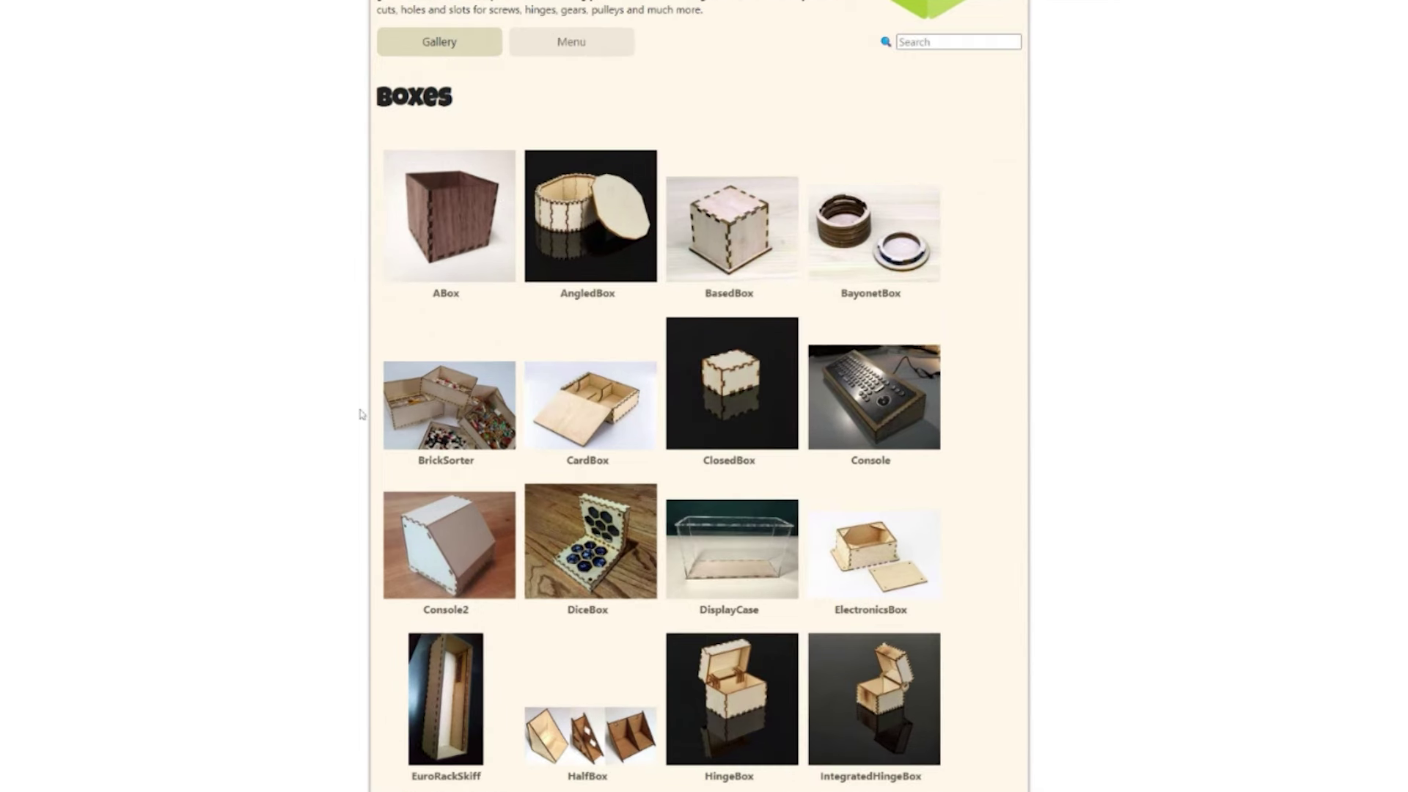
pyautogui.scroll(-5, 359, 410)
pyautogui.scroll(-3, 359, 409)
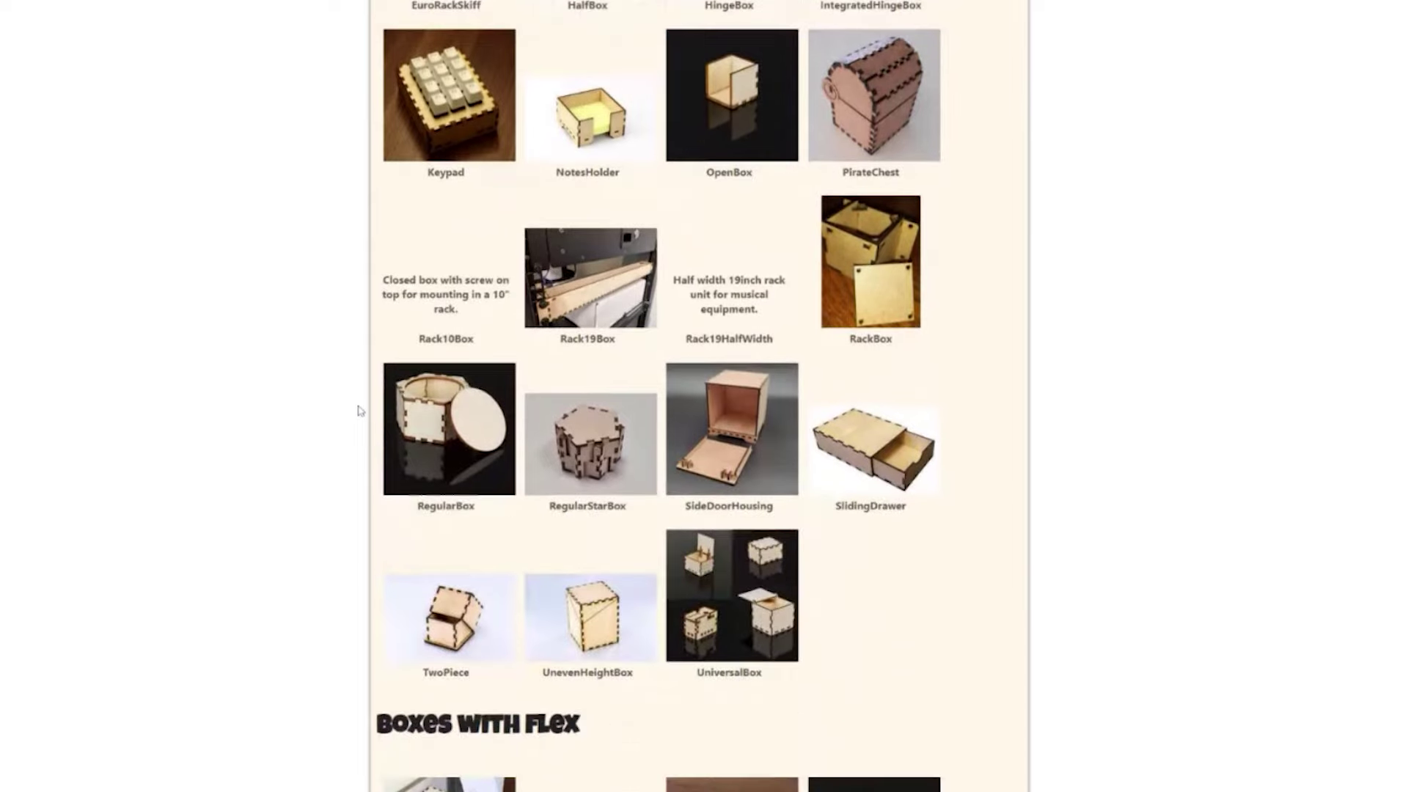
pyautogui.scroll(2, 430, 399)
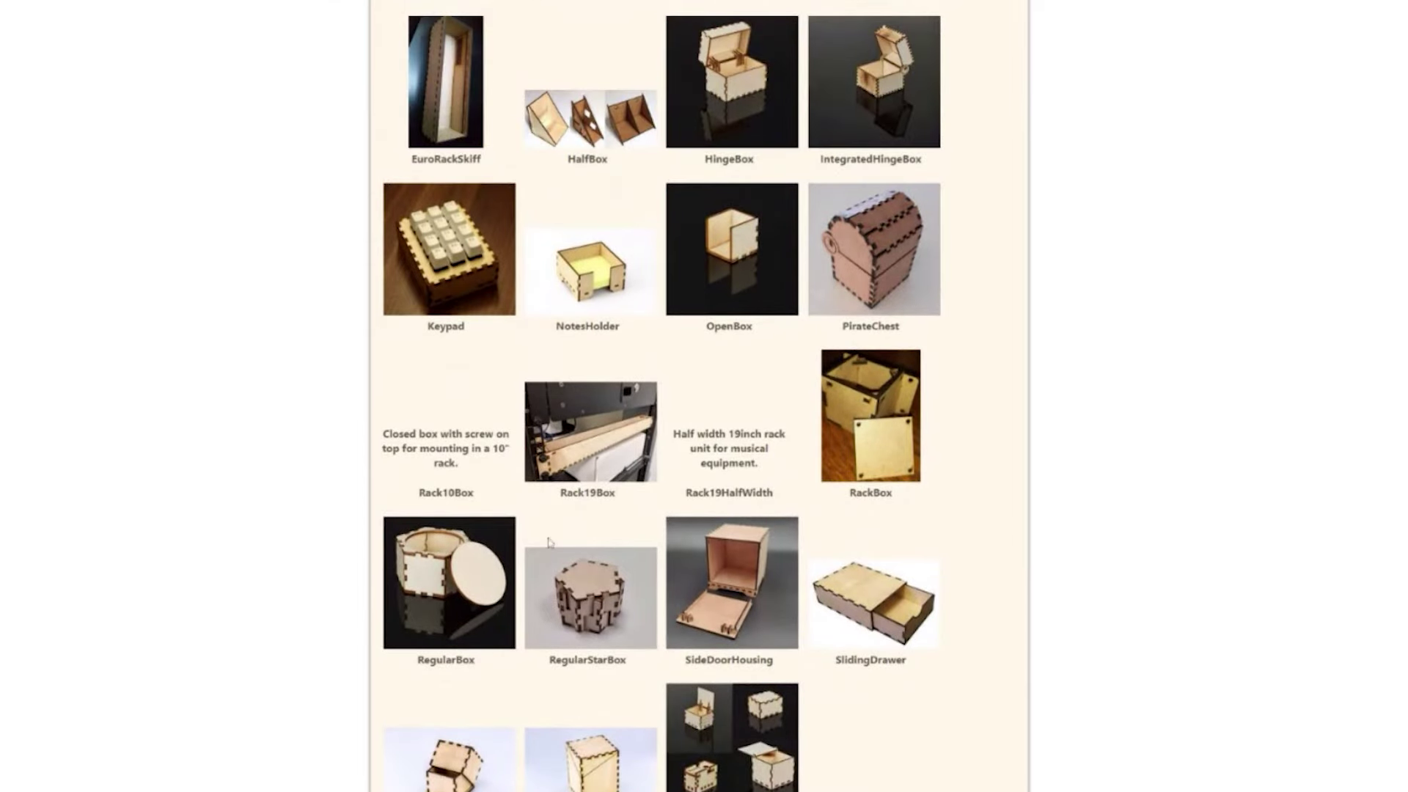
pyautogui.scroll(-3, 500, 478)
pyautogui.scroll(3, 586, 289)
pyautogui.scroll(-13, 586, 289)
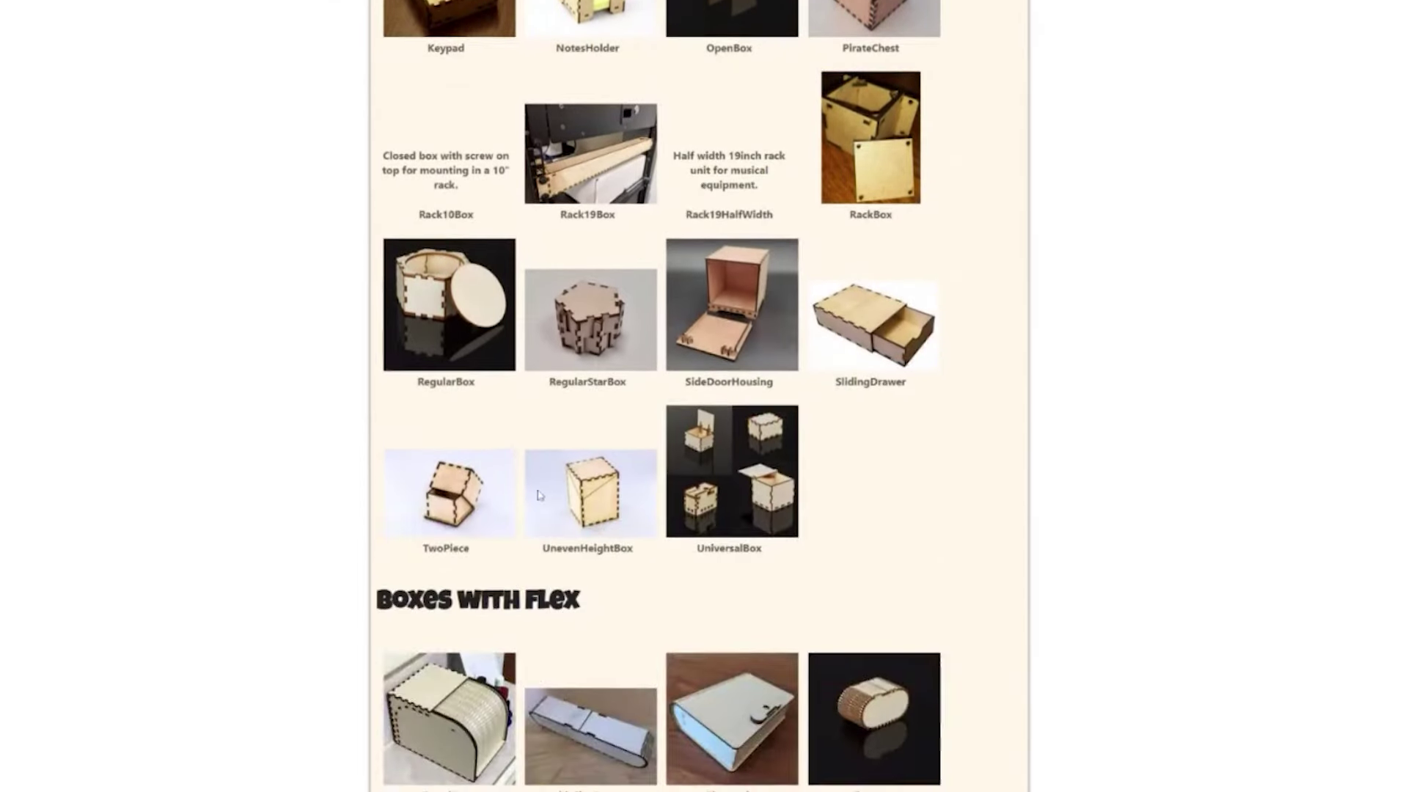
# Open the BinTray generator from the Shelves section and look over its settings and preview image
pyautogui.scroll(-6, 511, 481)
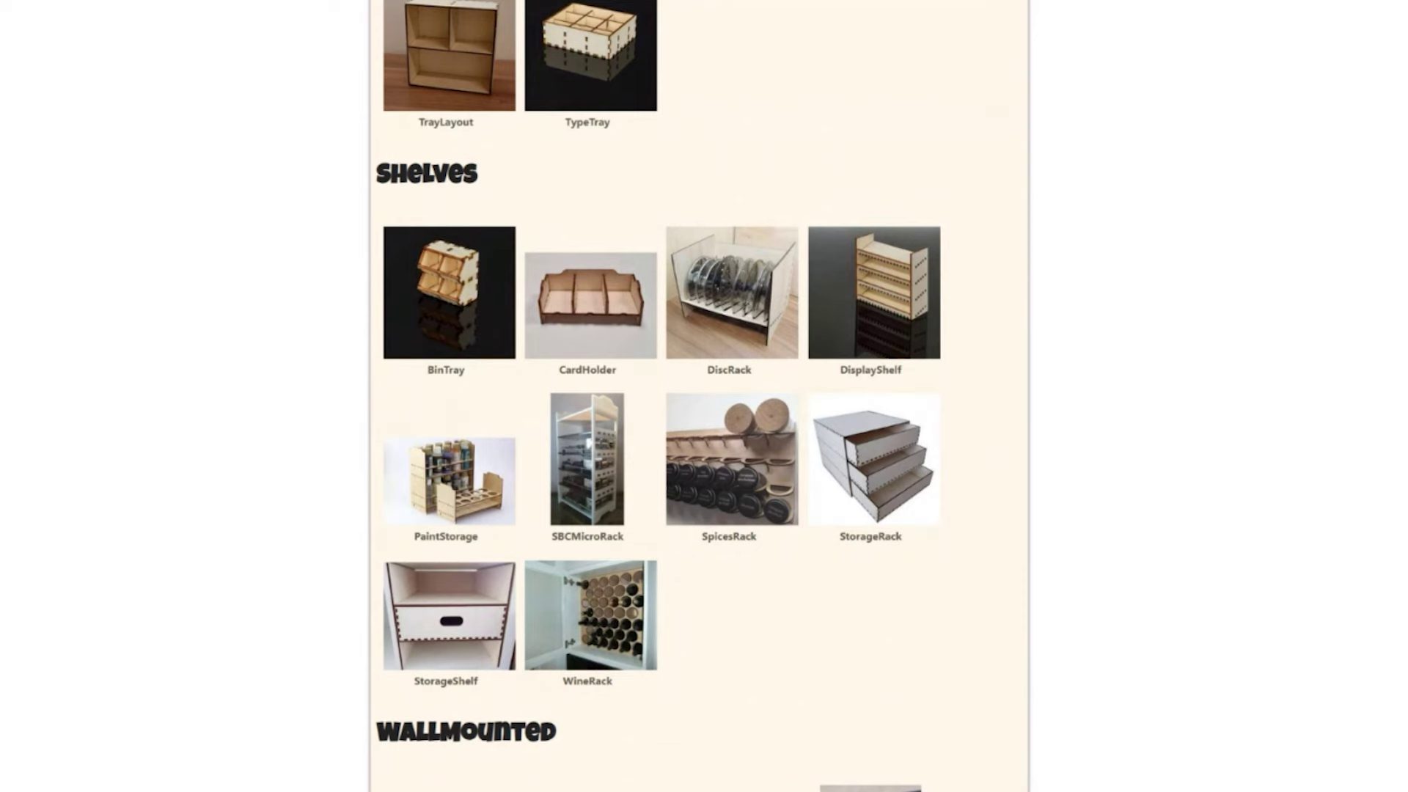
pyautogui.click(470, 288)
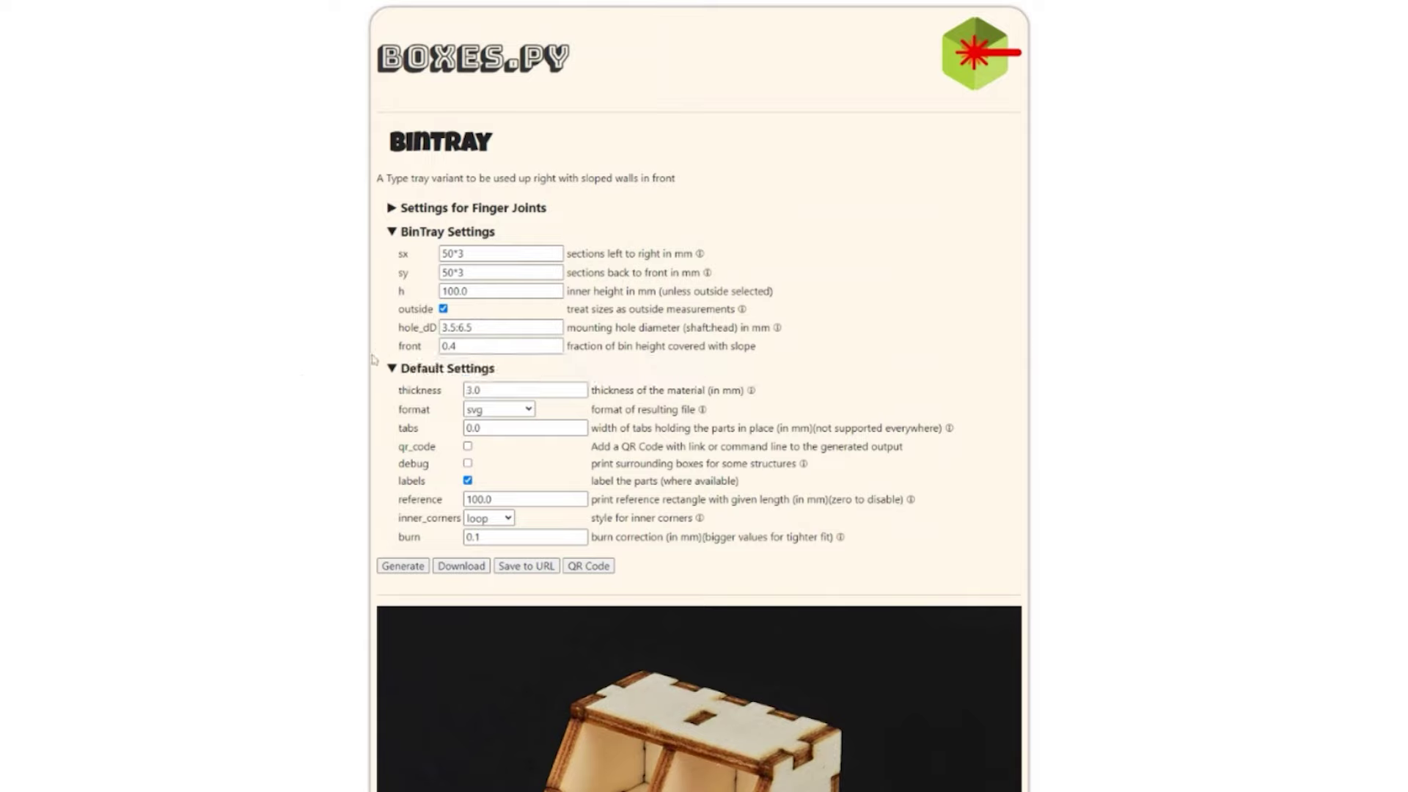
pyautogui.scroll(-4, 302, 384)
pyautogui.scroll(4, 236, 339)
pyautogui.scroll(-6, 704, 396)
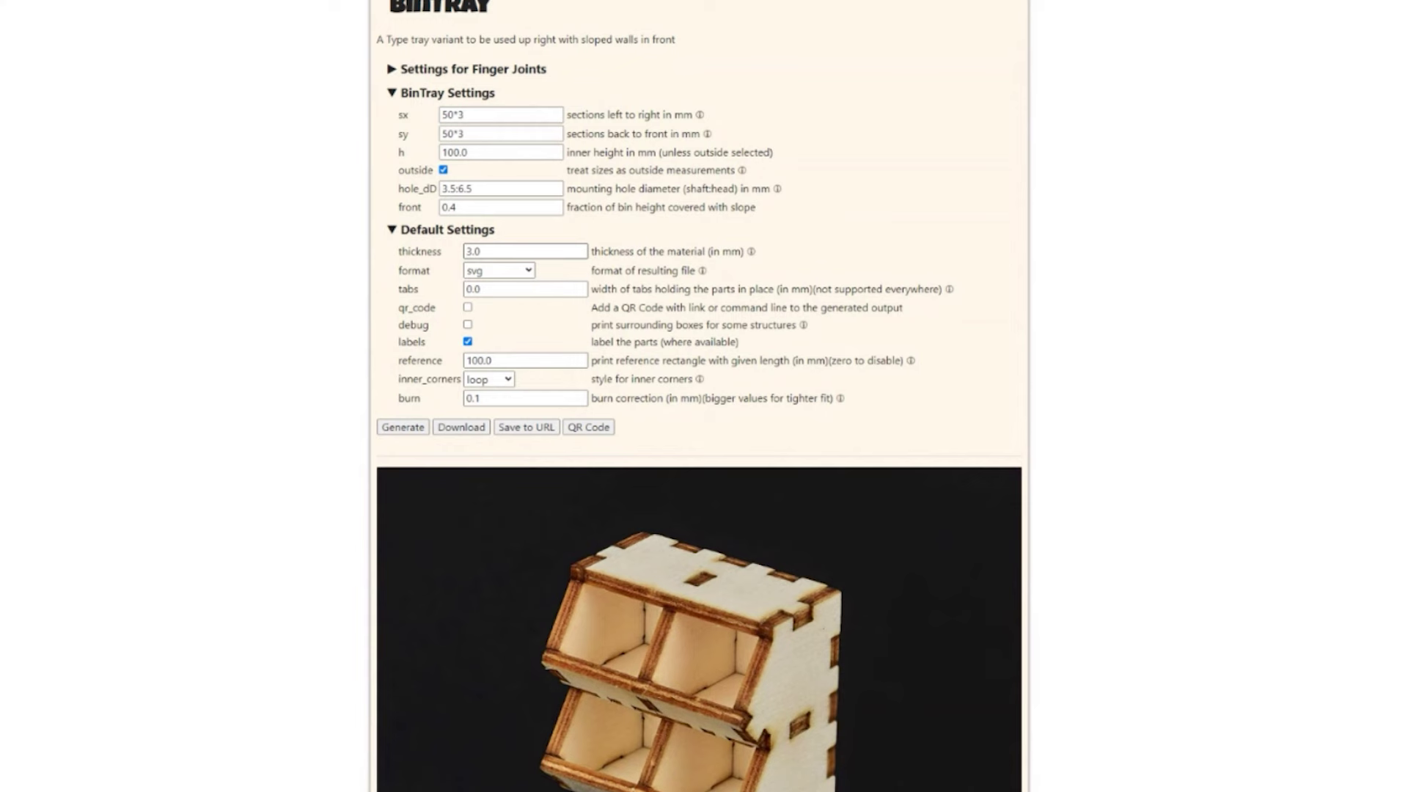
pyautogui.scroll(-4, 628, 432)
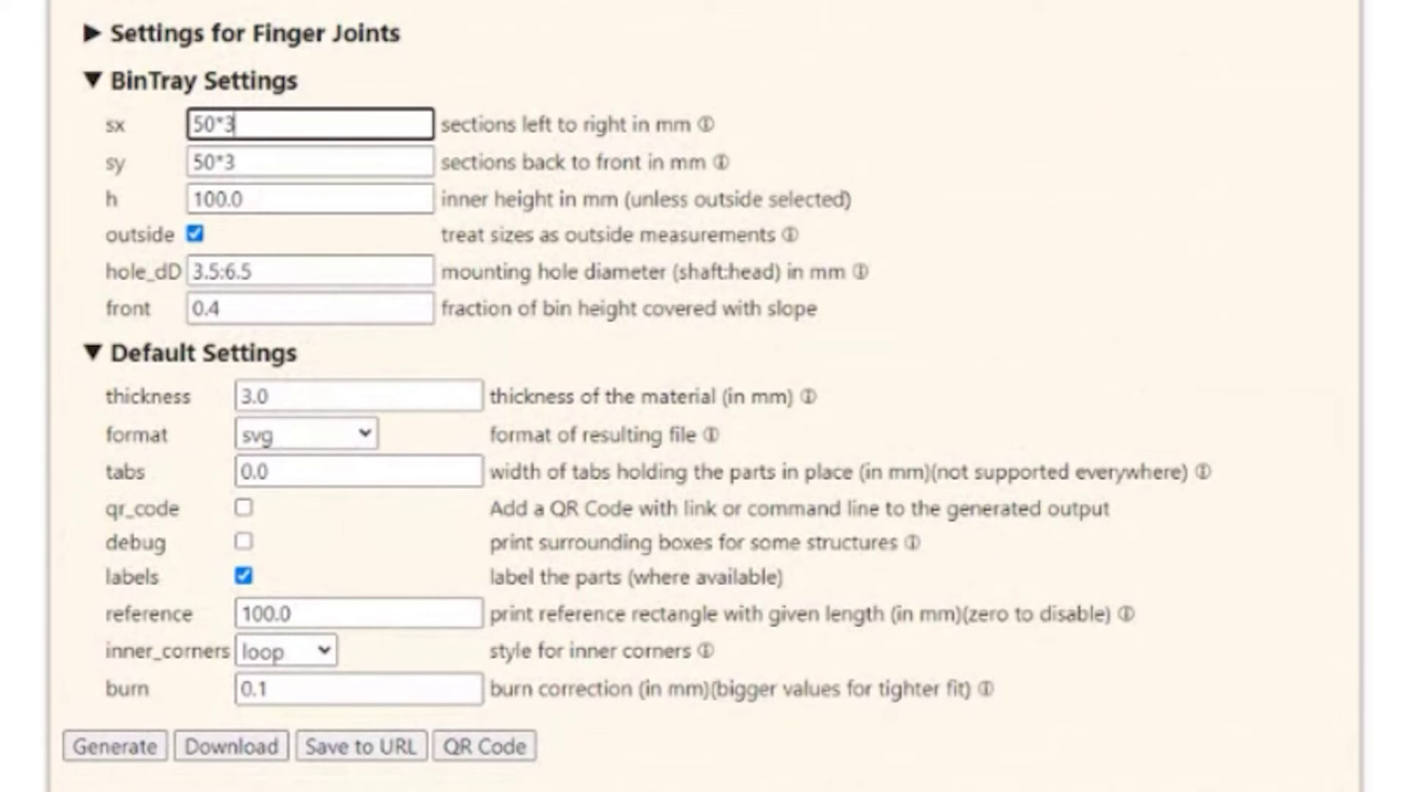
# Set the BinTray sections to 50*2 both left to right (sx) and back to front (sy)
pyautogui.press('BackSpace')
pyautogui.write('2')
pyautogui.click(236, 162)
pyautogui.press('BackSpace')
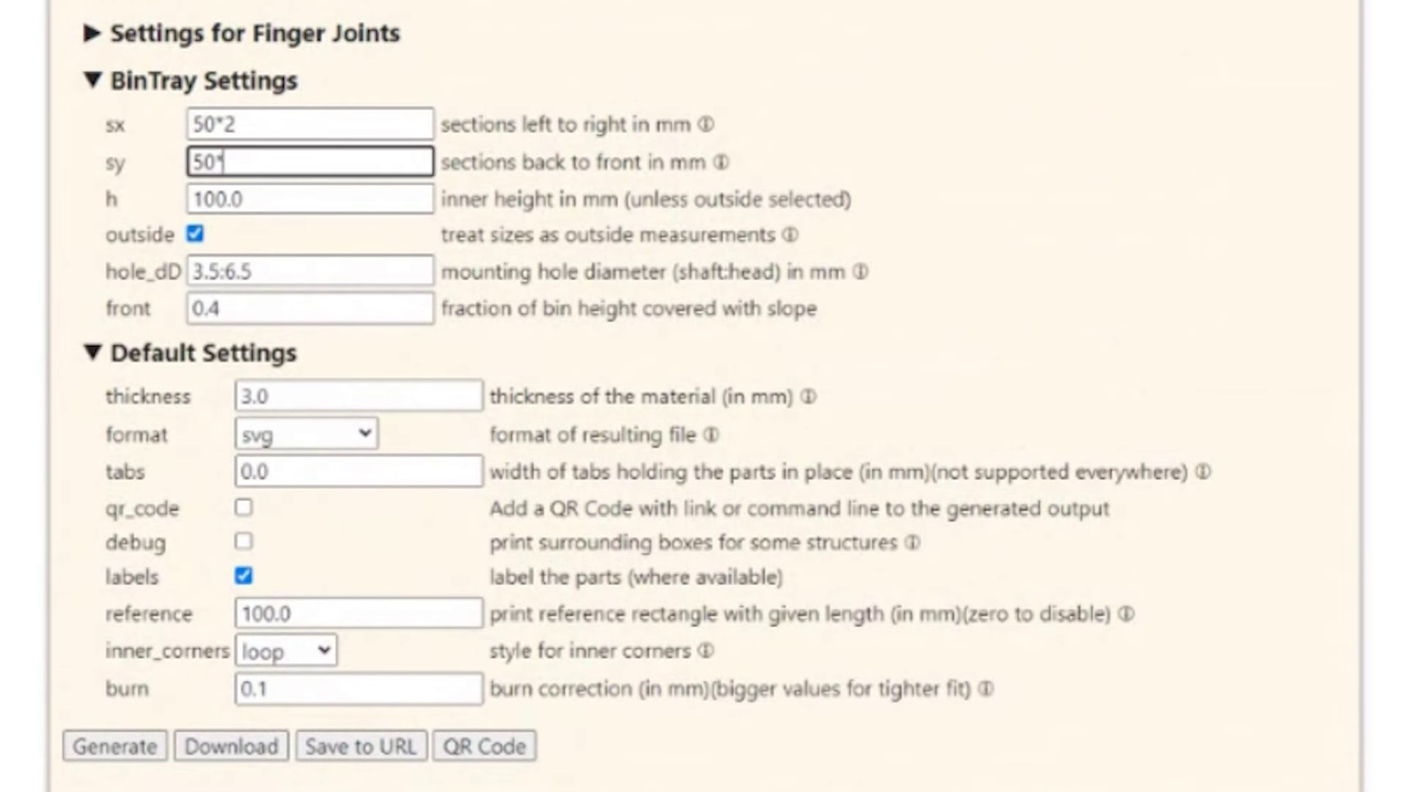
pyautogui.write('2')
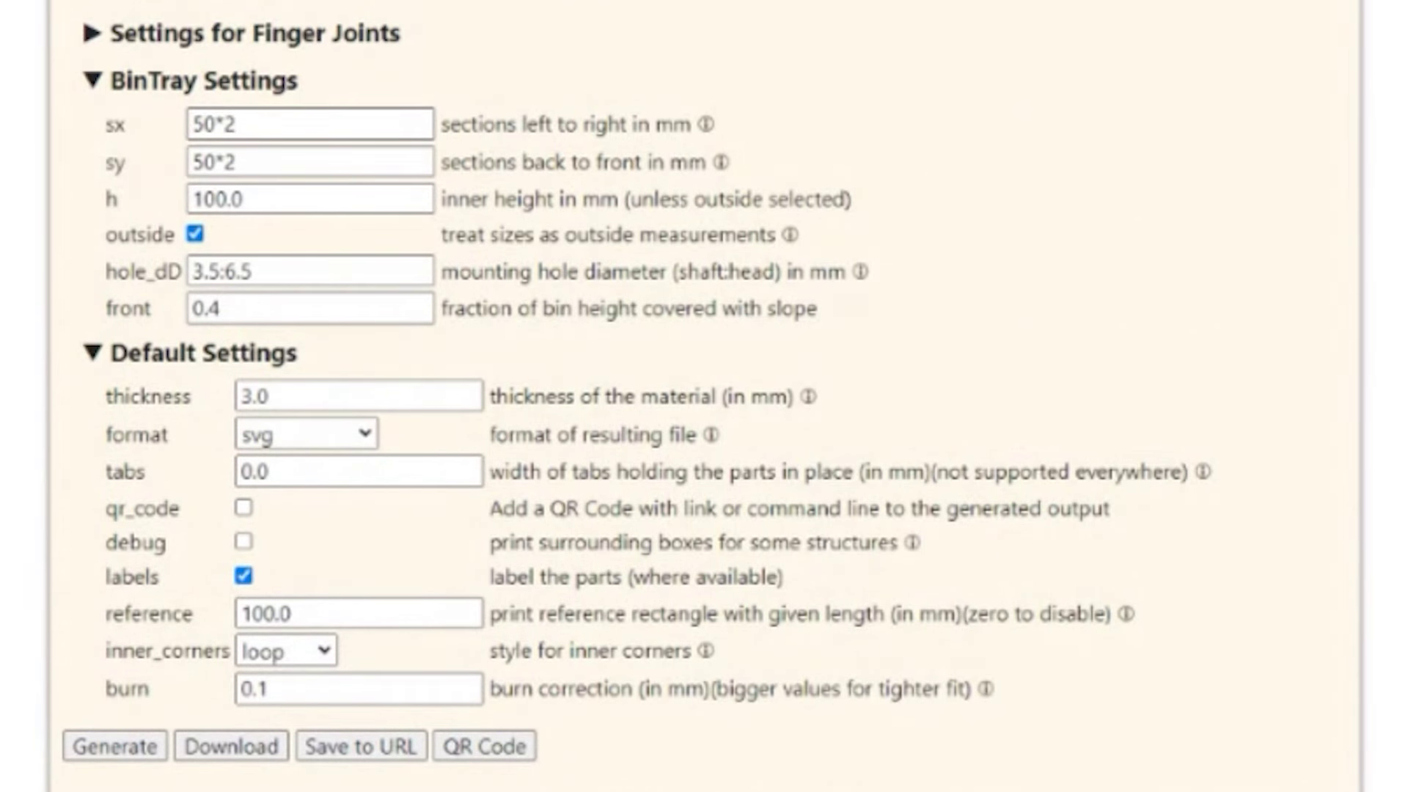
pyautogui.doubleClick(229, 124)
pyautogui.click(229, 124)
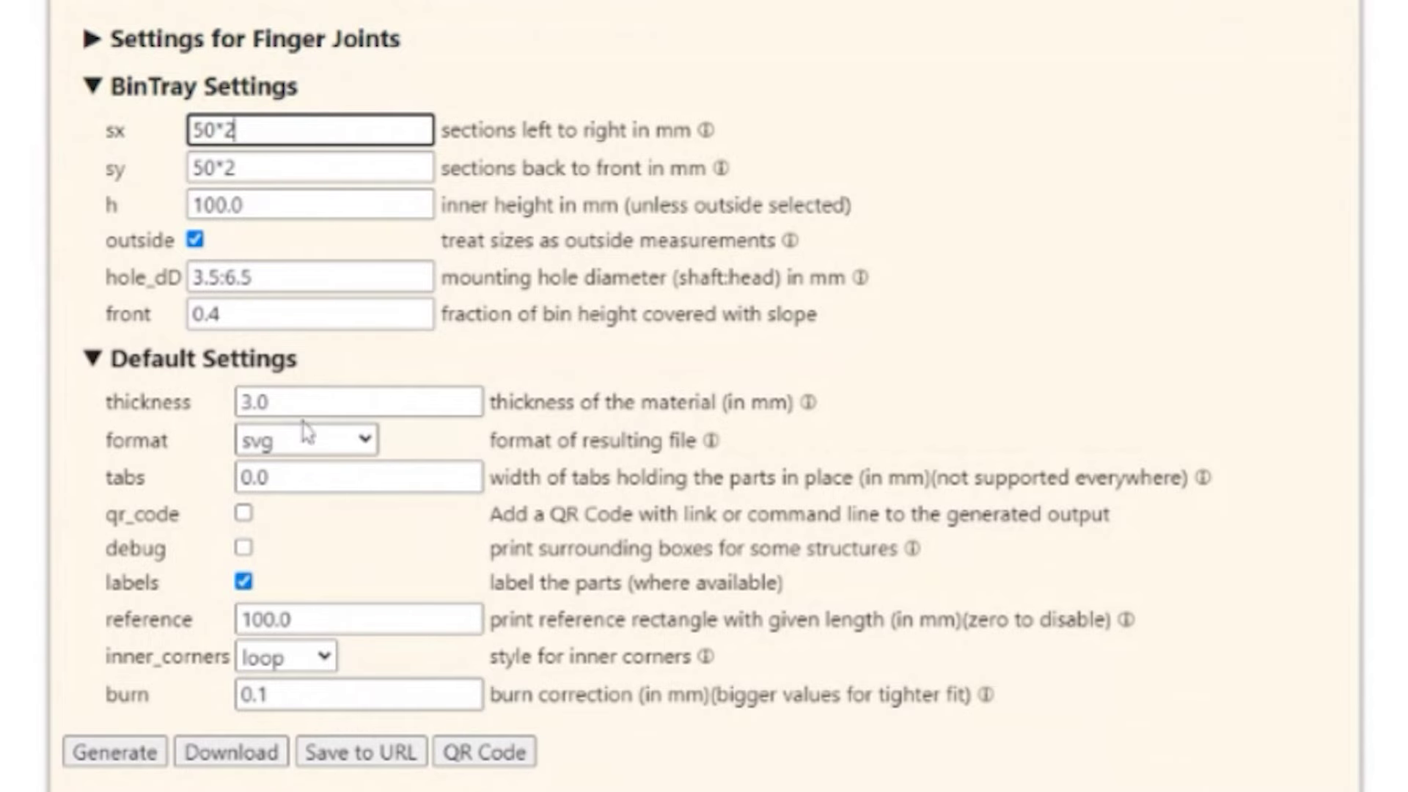
pyautogui.moveTo(242, 130); pyautogui.dragTo(176, 143)
pyautogui.moveTo(253, 168); pyautogui.dragTo(175, 170)
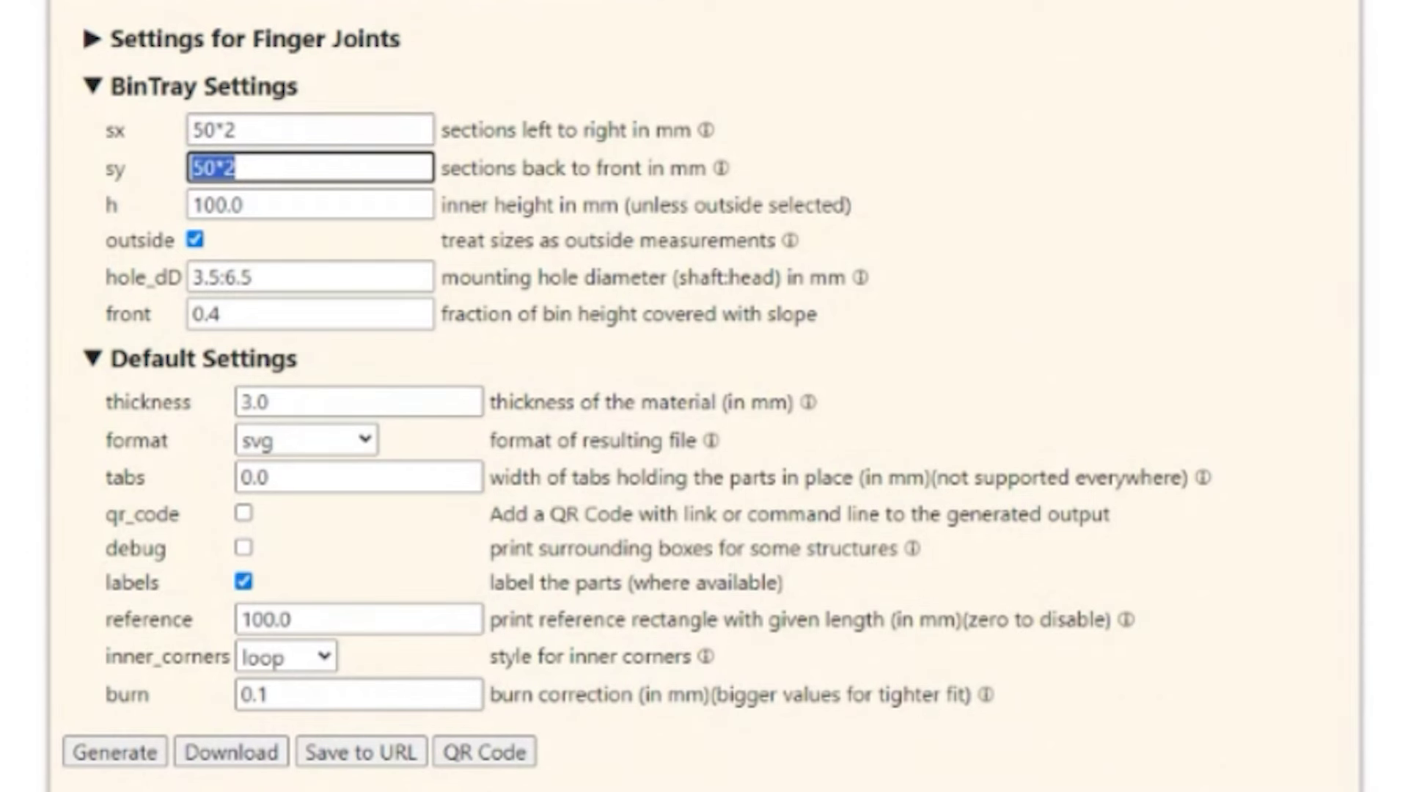
pyautogui.doubleClick(199, 130)
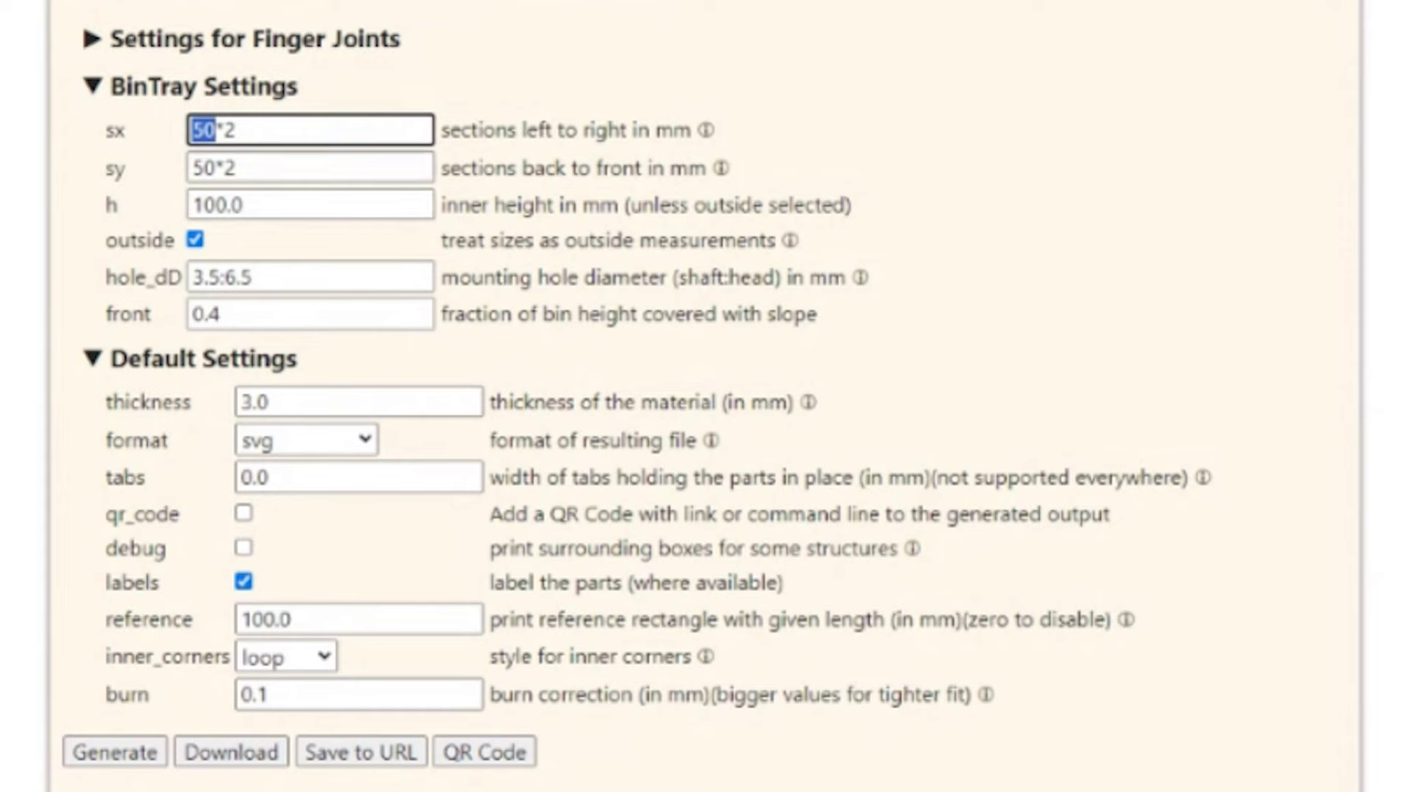
pyautogui.doubleClick(199, 168)
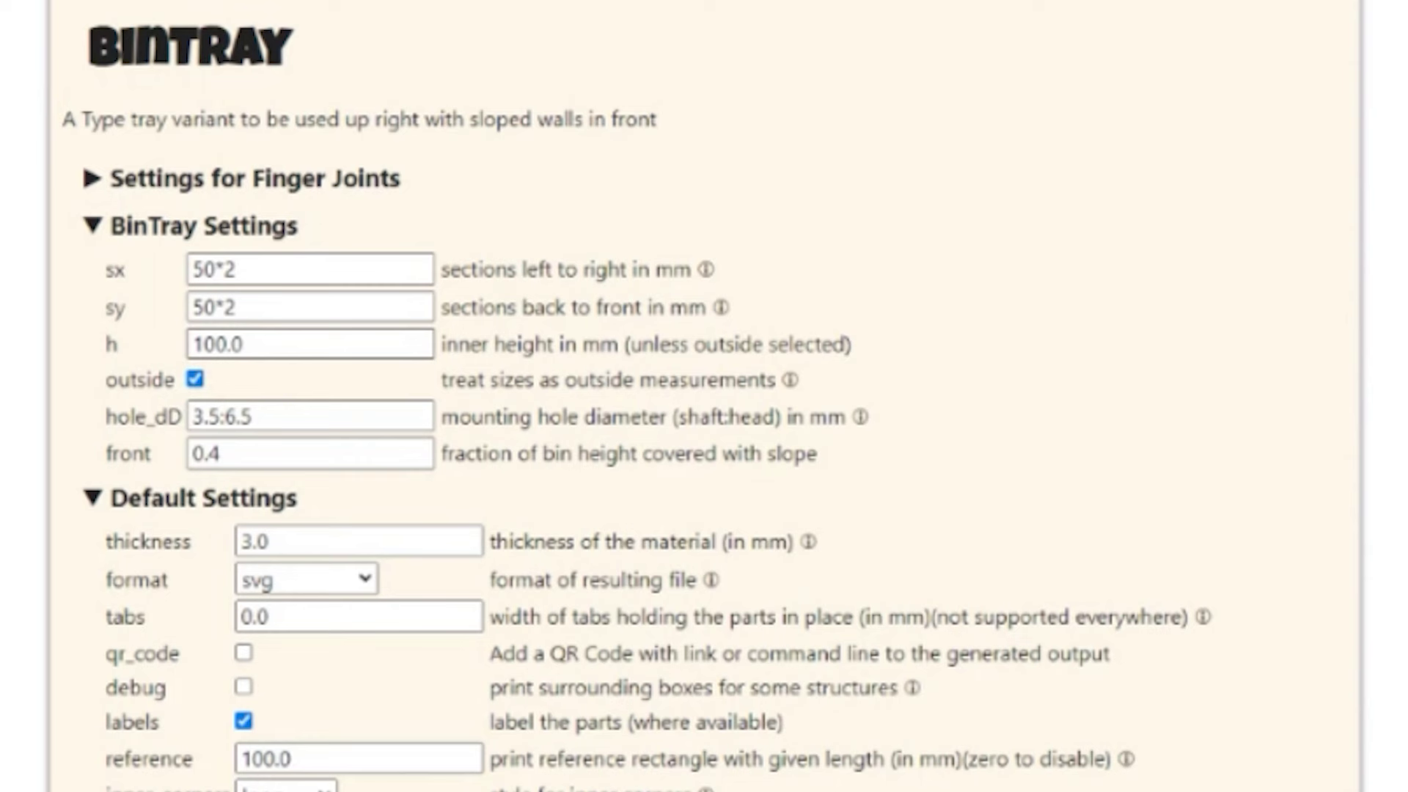
# Turn off treating the BinTray sizes as outside measurements
pyautogui.click(156, 416)
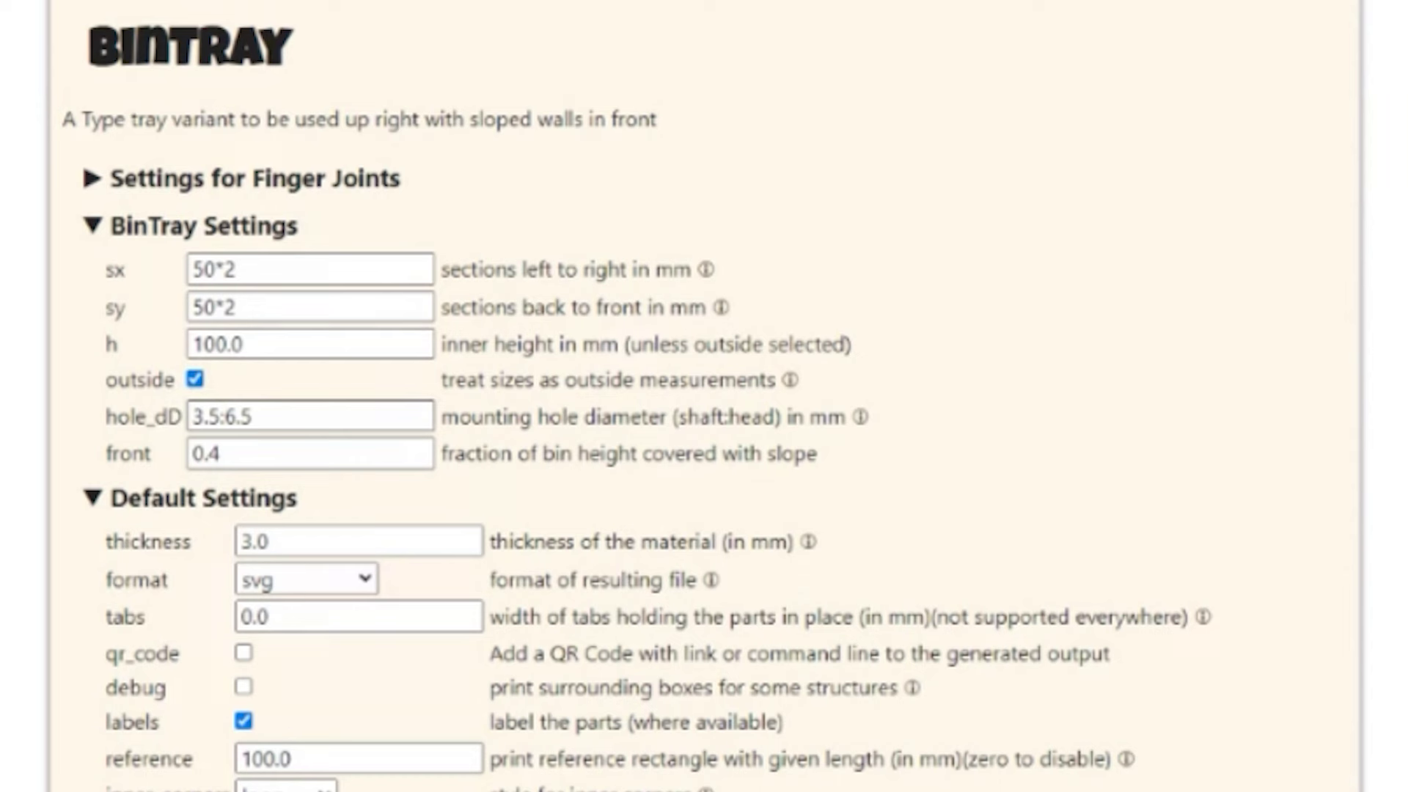
pyautogui.click(194, 379)
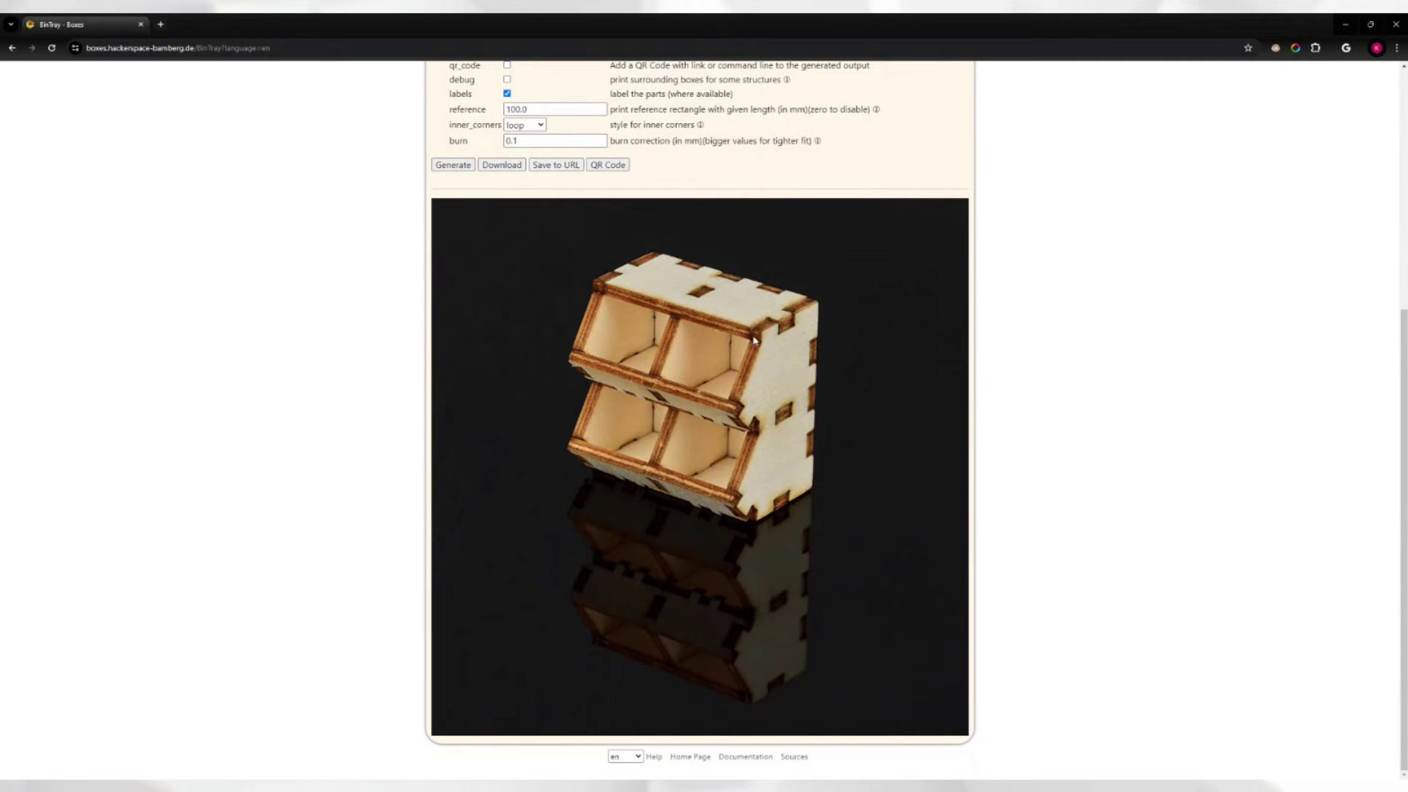
pyautogui.scroll(3, 752, 334)
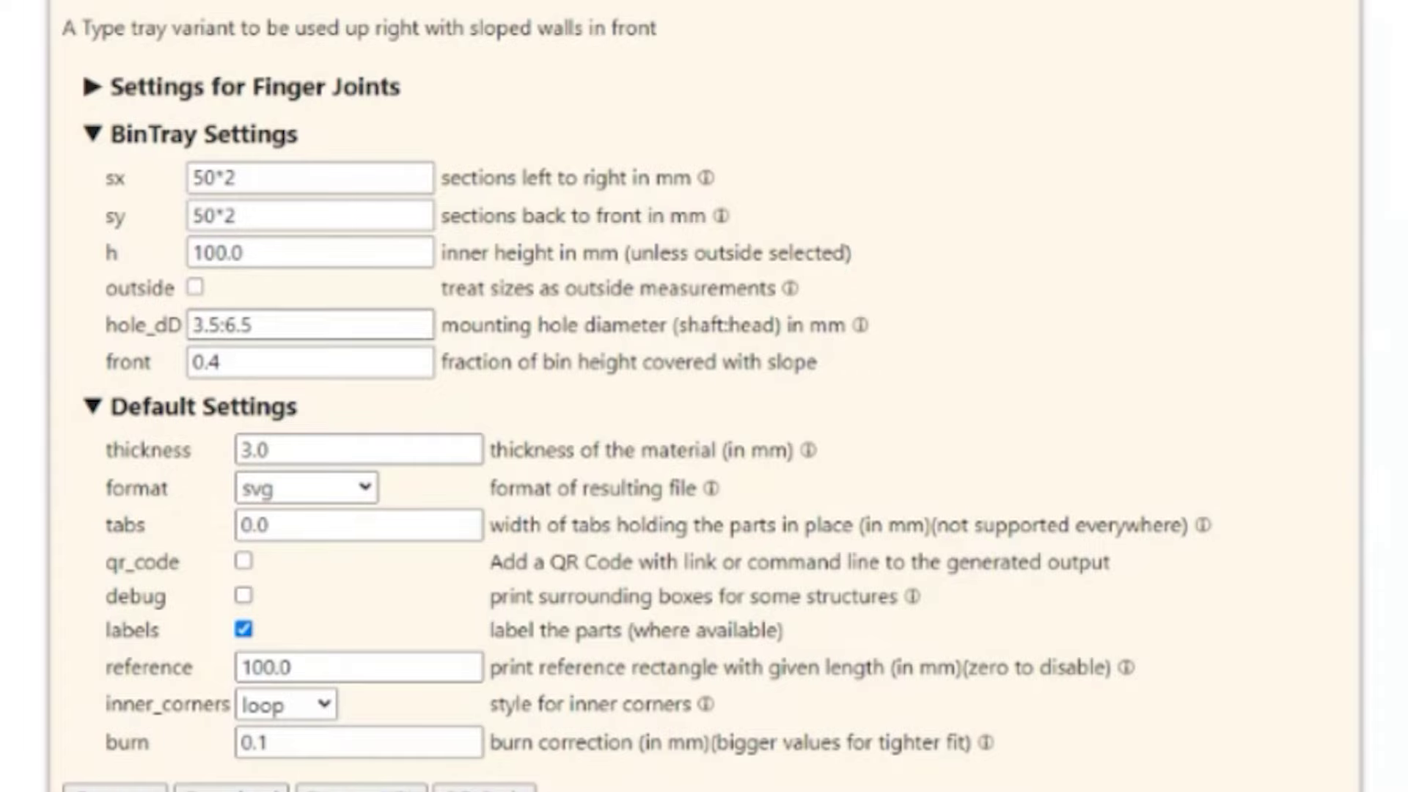
pyautogui.moveTo(190, 325); pyautogui.dragTo(220, 325)
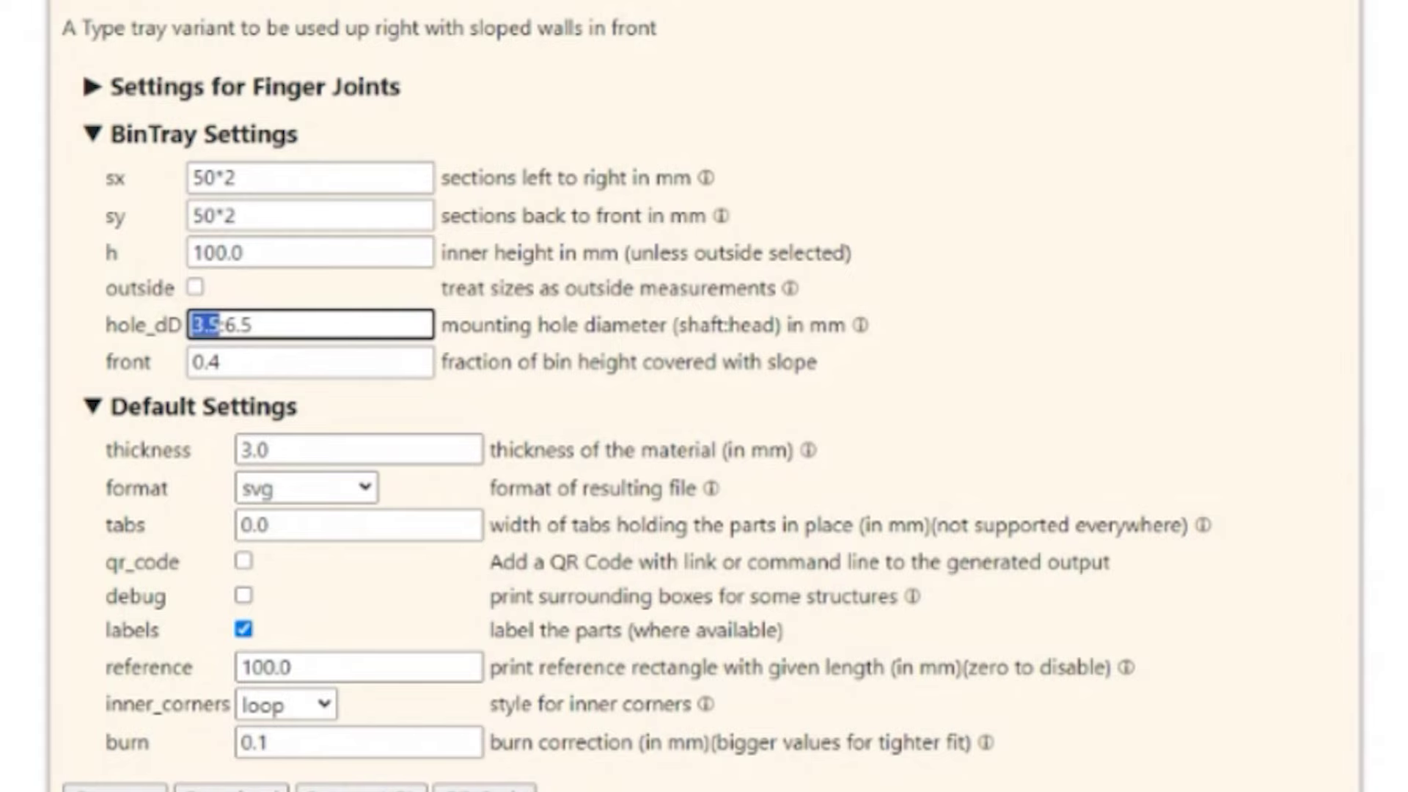
pyautogui.moveTo(224, 325); pyautogui.dragTo(251, 325)
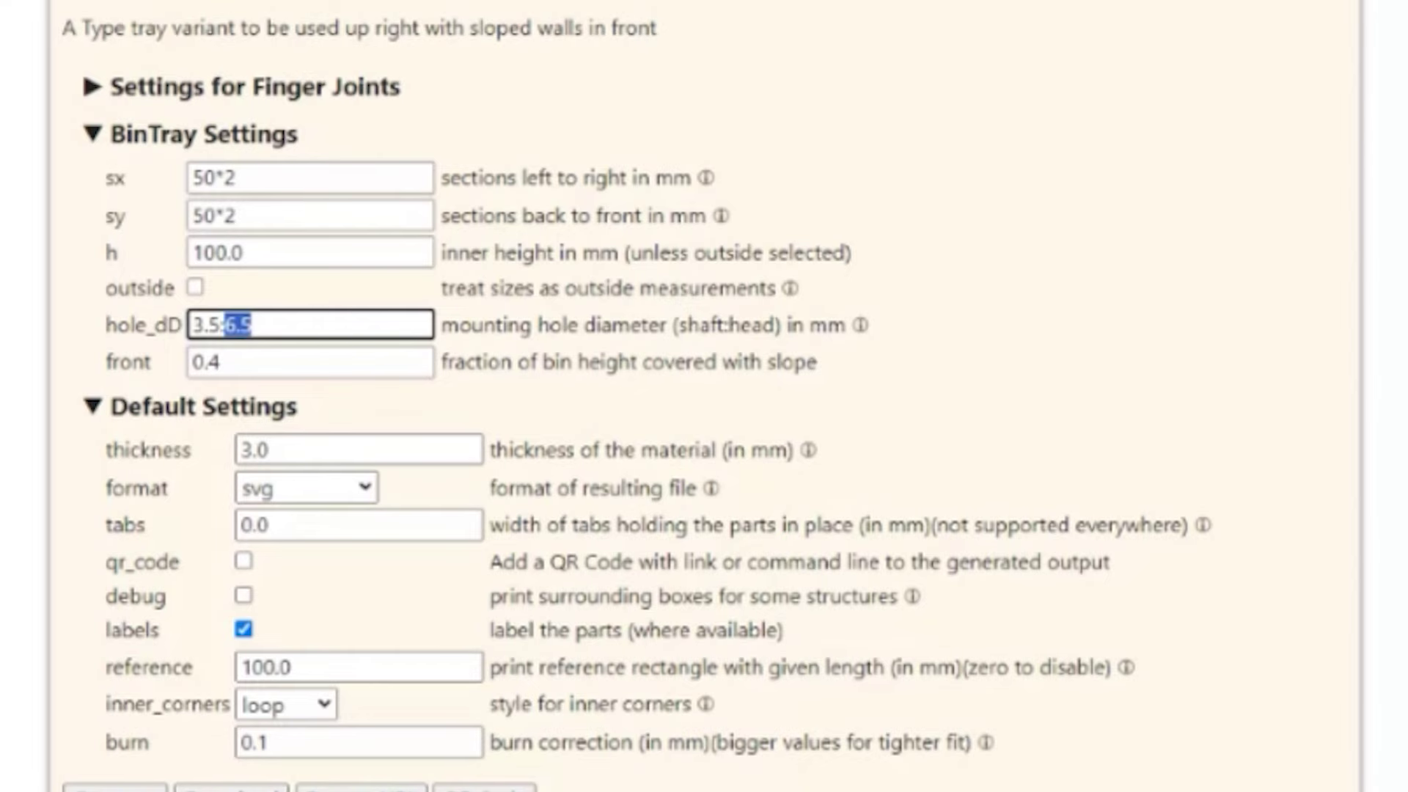
pyautogui.moveTo(252, 325); pyautogui.dragTo(145, 324)
pyautogui.click(140, 325)
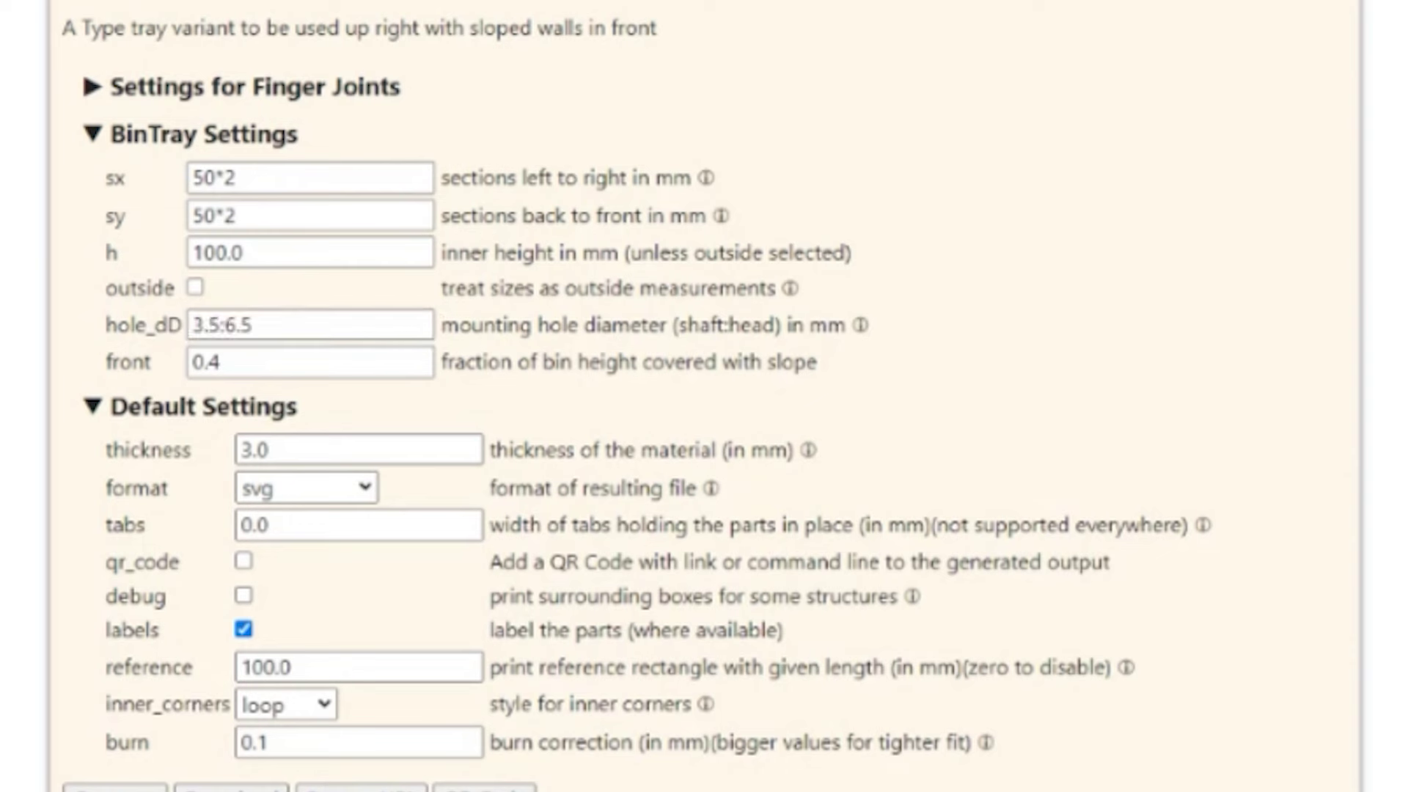
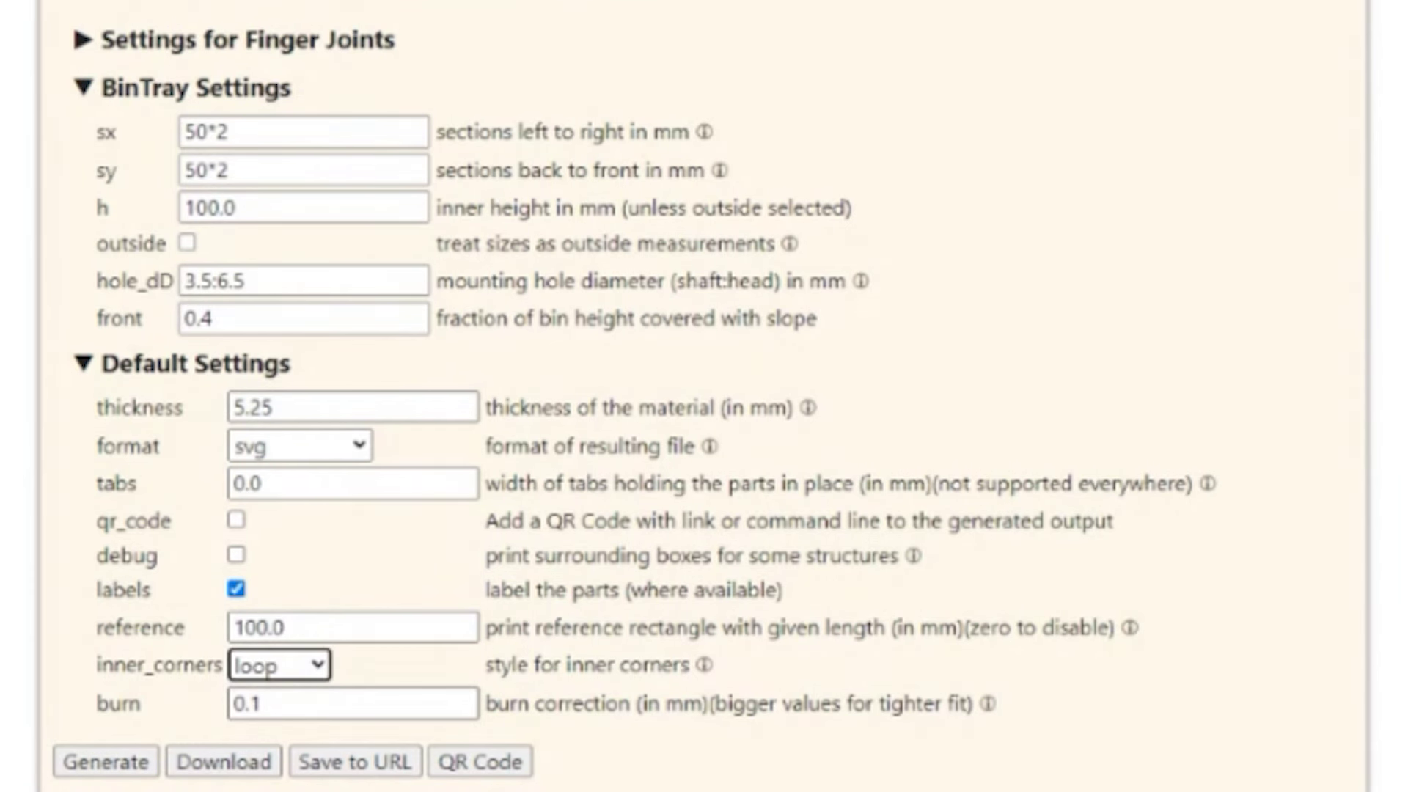
pyautogui.moveTo(267, 704); pyautogui.dragTo(192, 713)
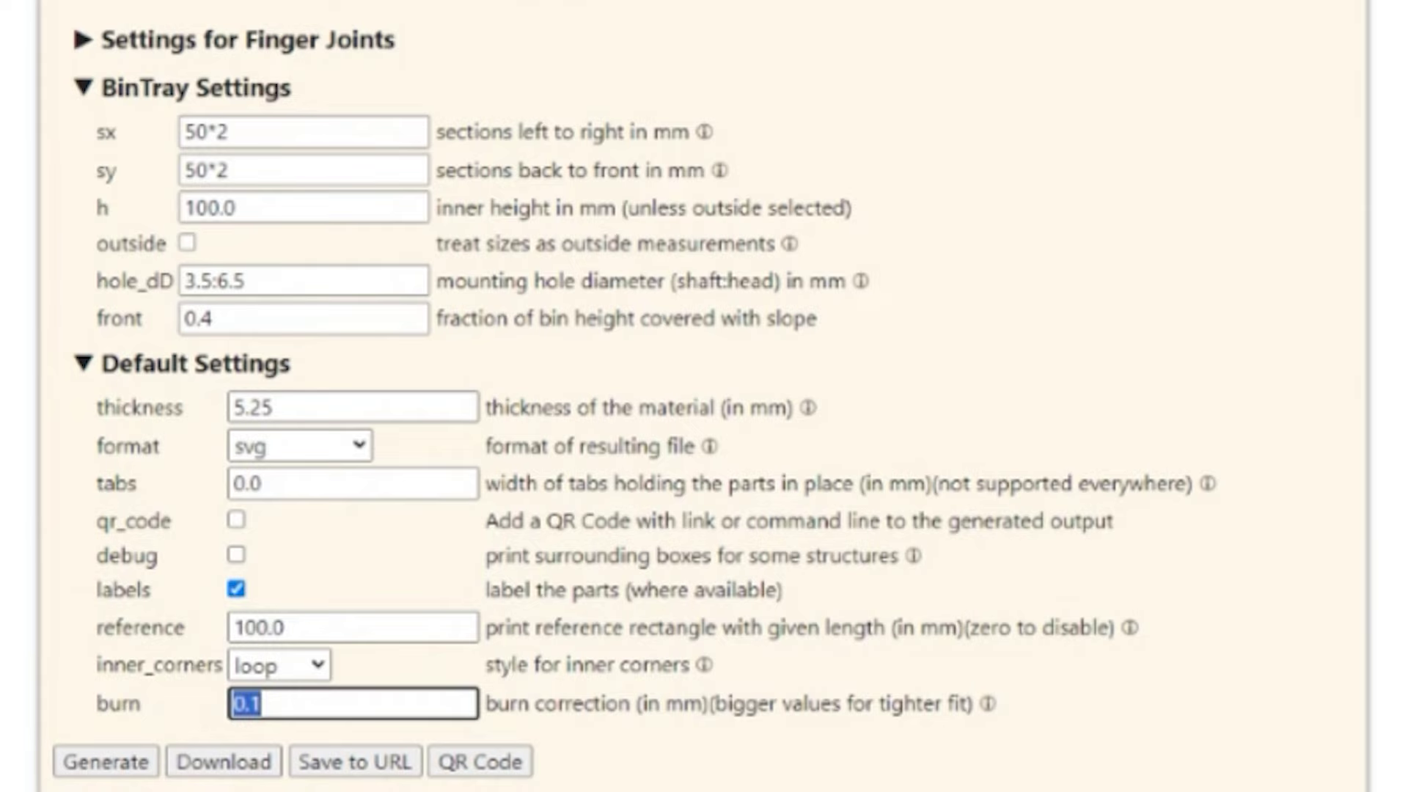
pyautogui.press('Right')
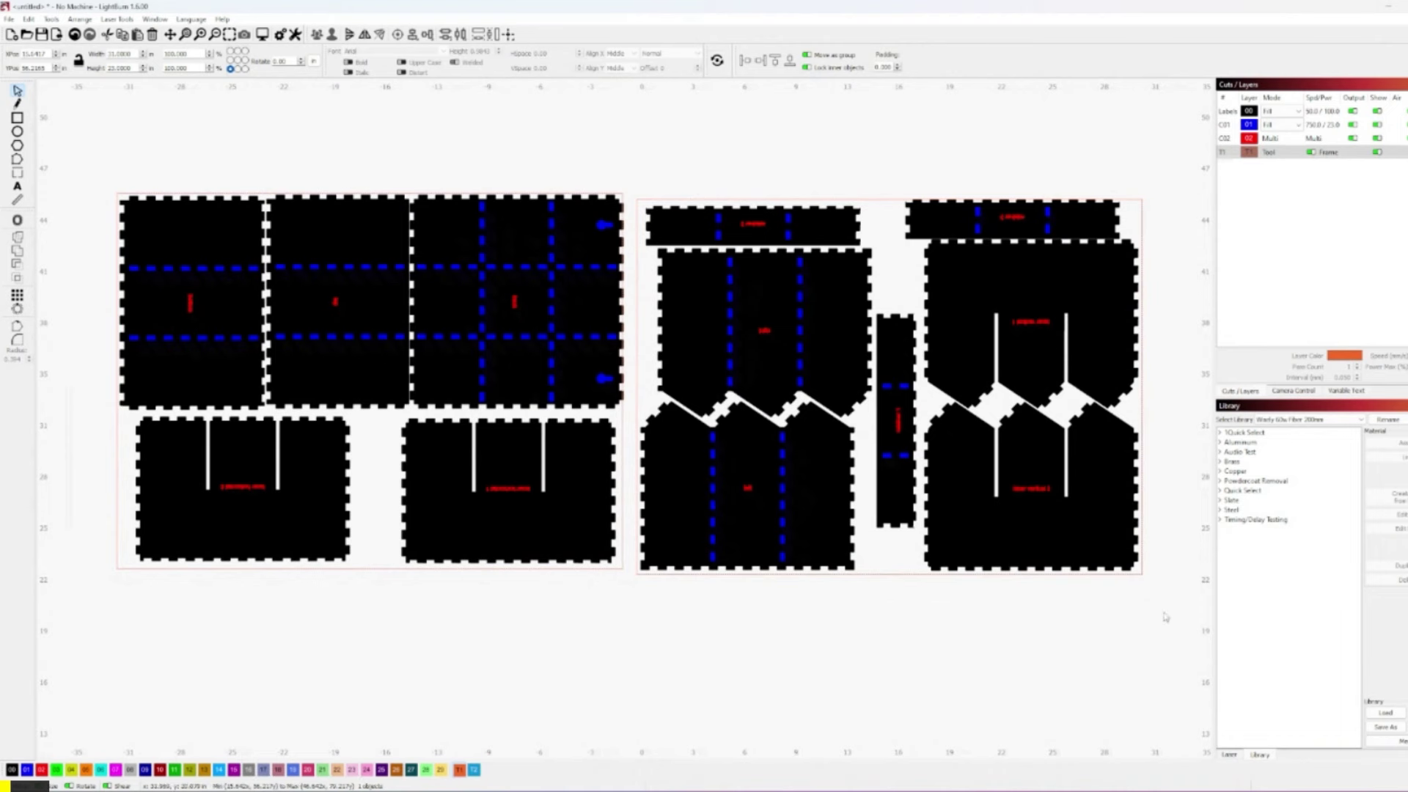
# Switch to LightBurn and inspect the frame rectangles enclosing the two groups of BinTray parts
pyautogui.moveTo(1163, 613); pyautogui.dragTo(687, 197)
pyautogui.click(646, 202)
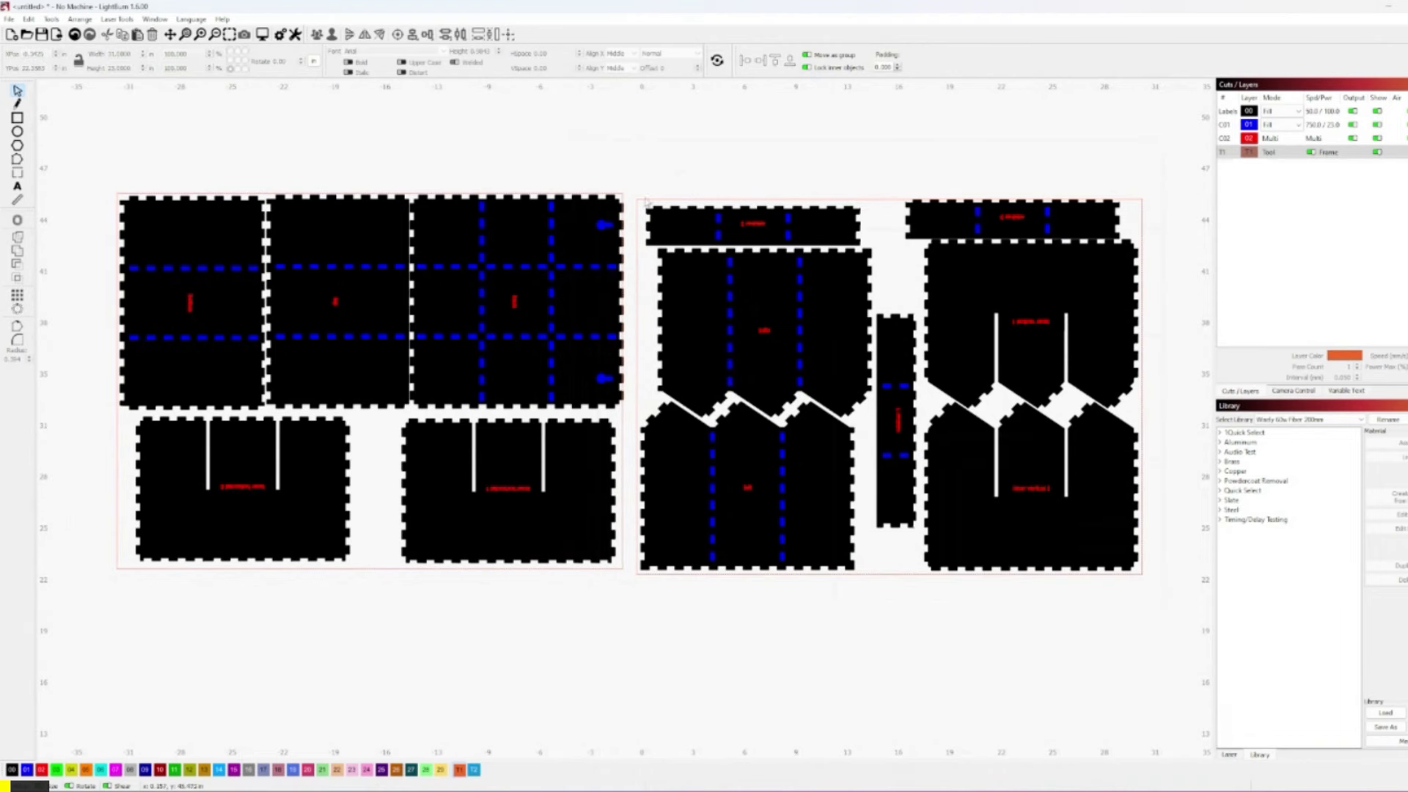
pyautogui.click(638, 201)
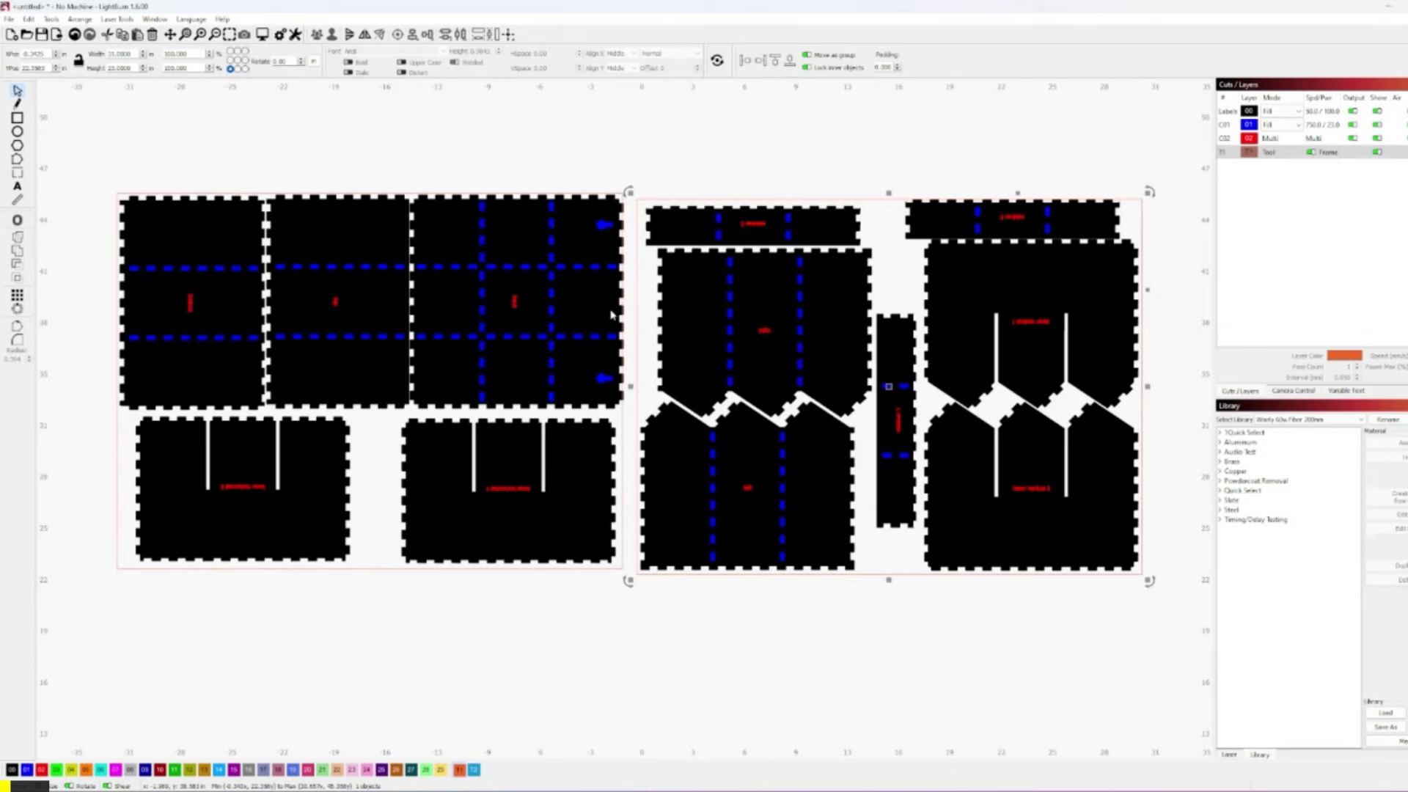
pyautogui.moveTo(707, 288); pyautogui.dragTo(687, 298, button='middle')
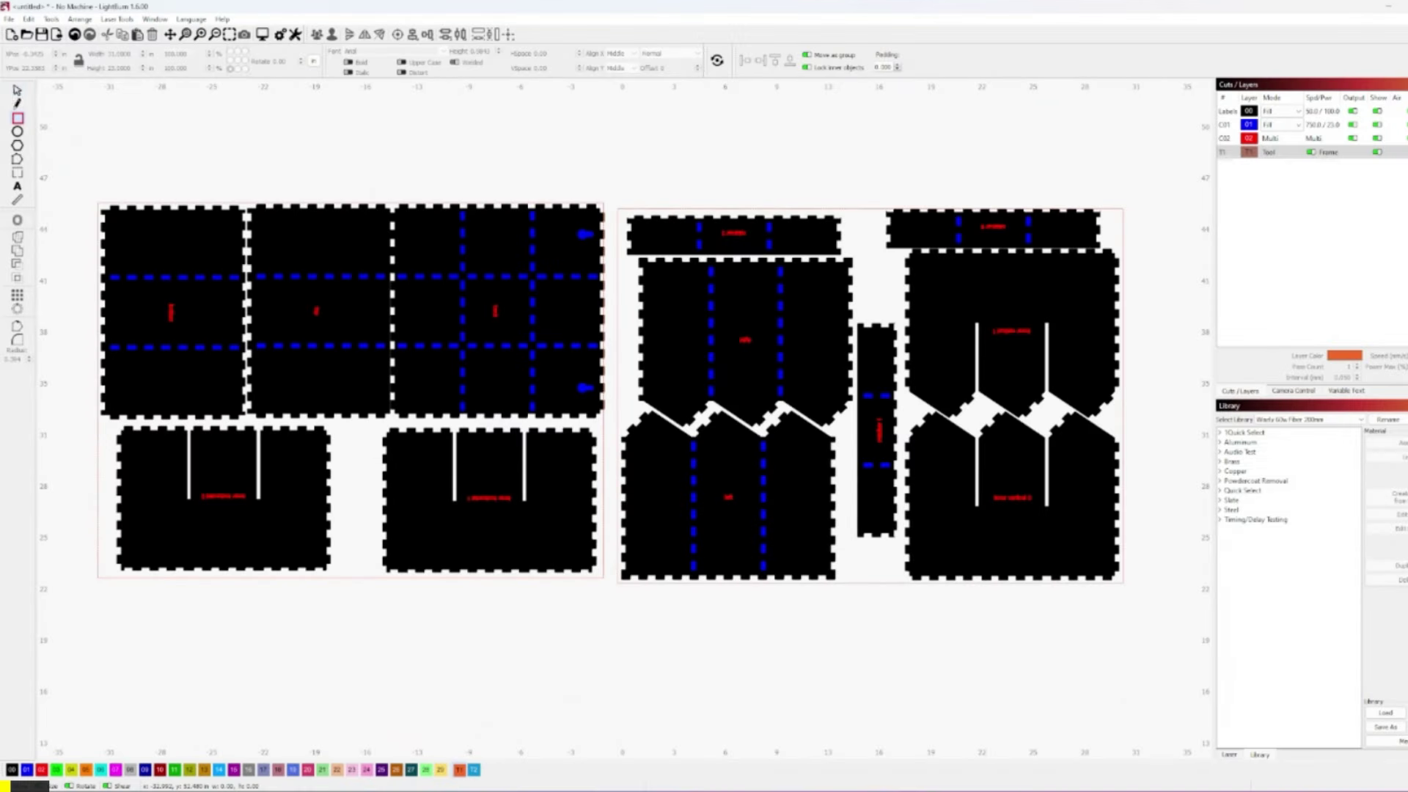
pyautogui.click(18, 90)
pyautogui.scroll(2, 519, 476)
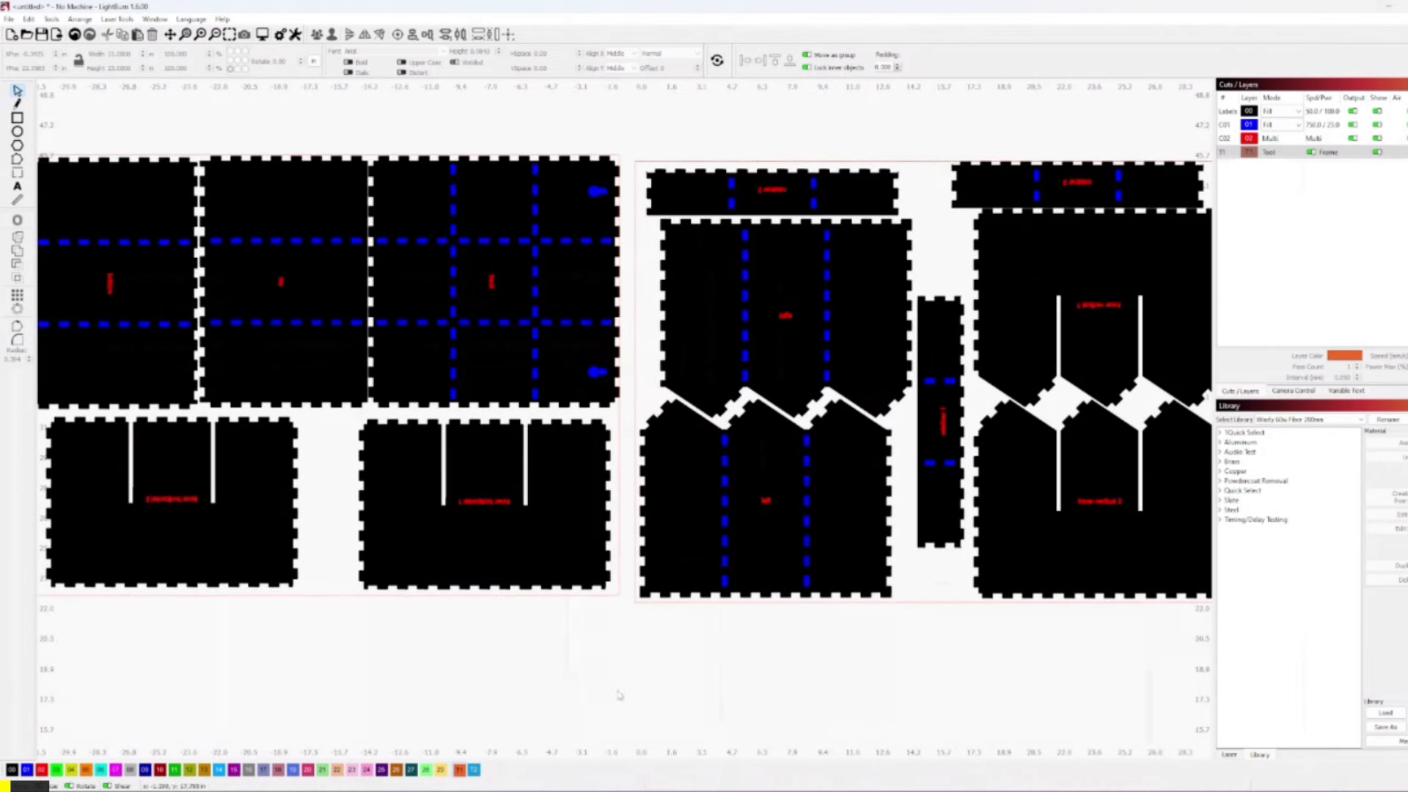
pyautogui.scroll(-2, 620, 695)
# Hide the T1 tool layer, select all the tray parts without their frames, and show the T1 layer again
pyautogui.click(1377, 152)
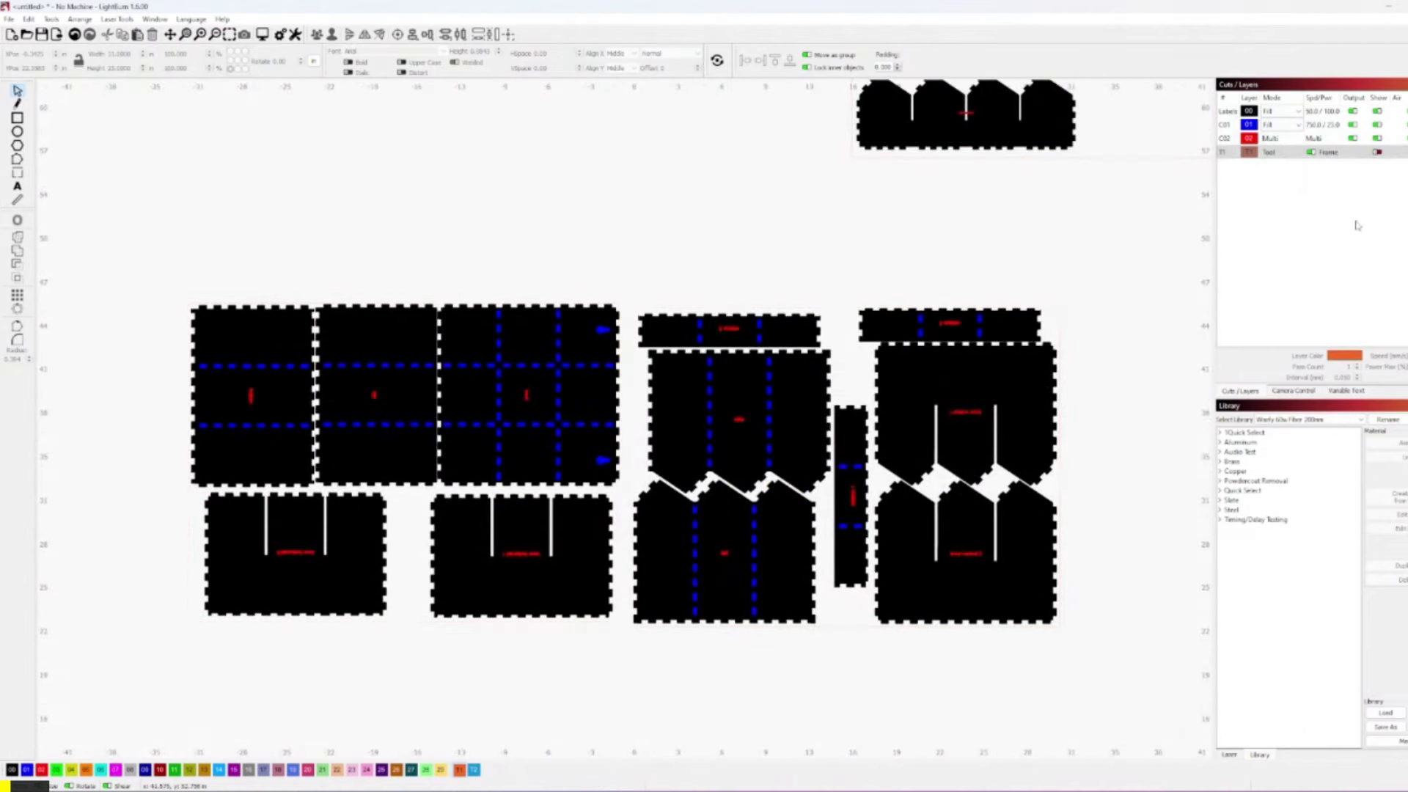
pyautogui.moveTo(1124, 623); pyautogui.dragTo(182, 278)
pyautogui.click(1377, 152)
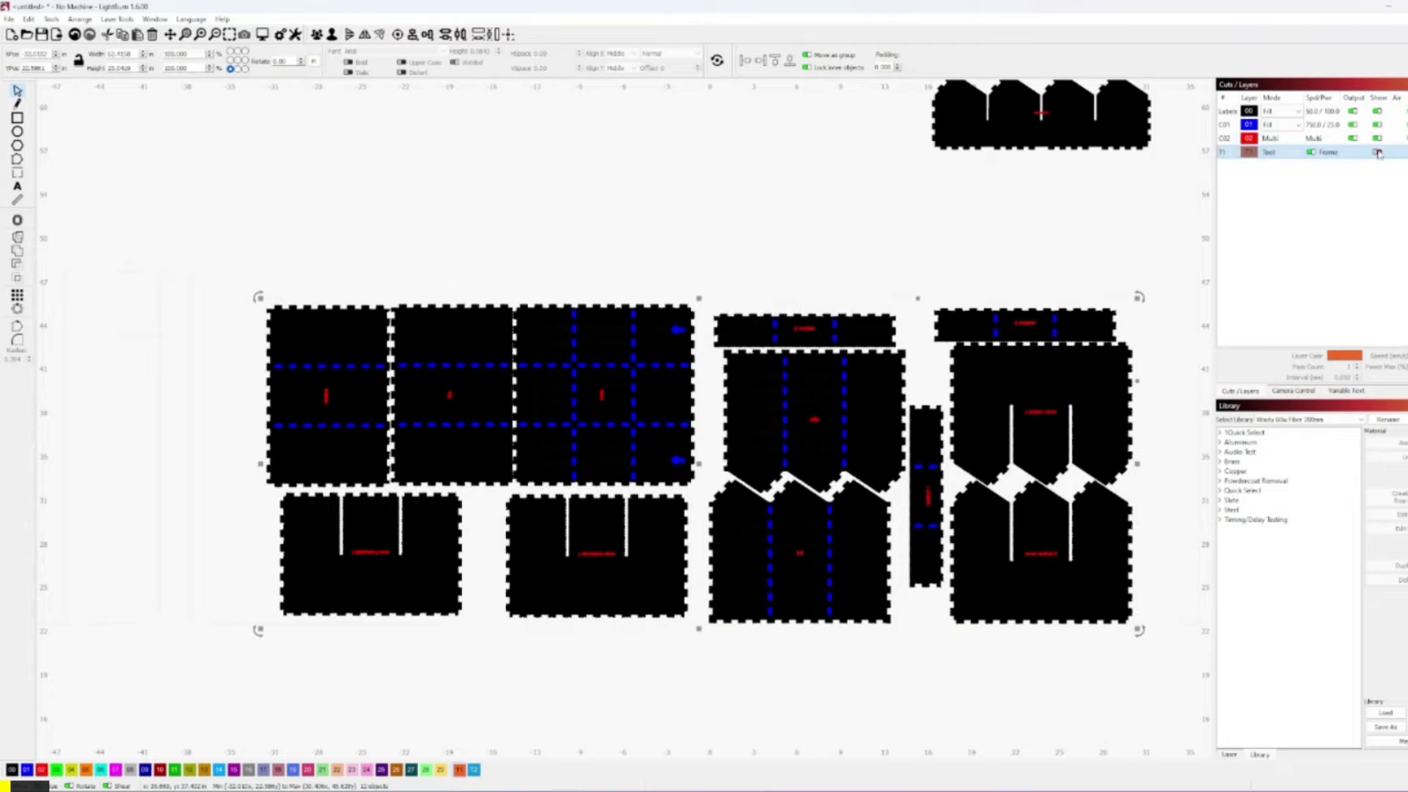
pyautogui.moveTo(1174, 469); pyautogui.dragTo(980, 360, button='middle')
pyautogui.moveTo(940, 518); pyautogui.dragTo(898, 515)
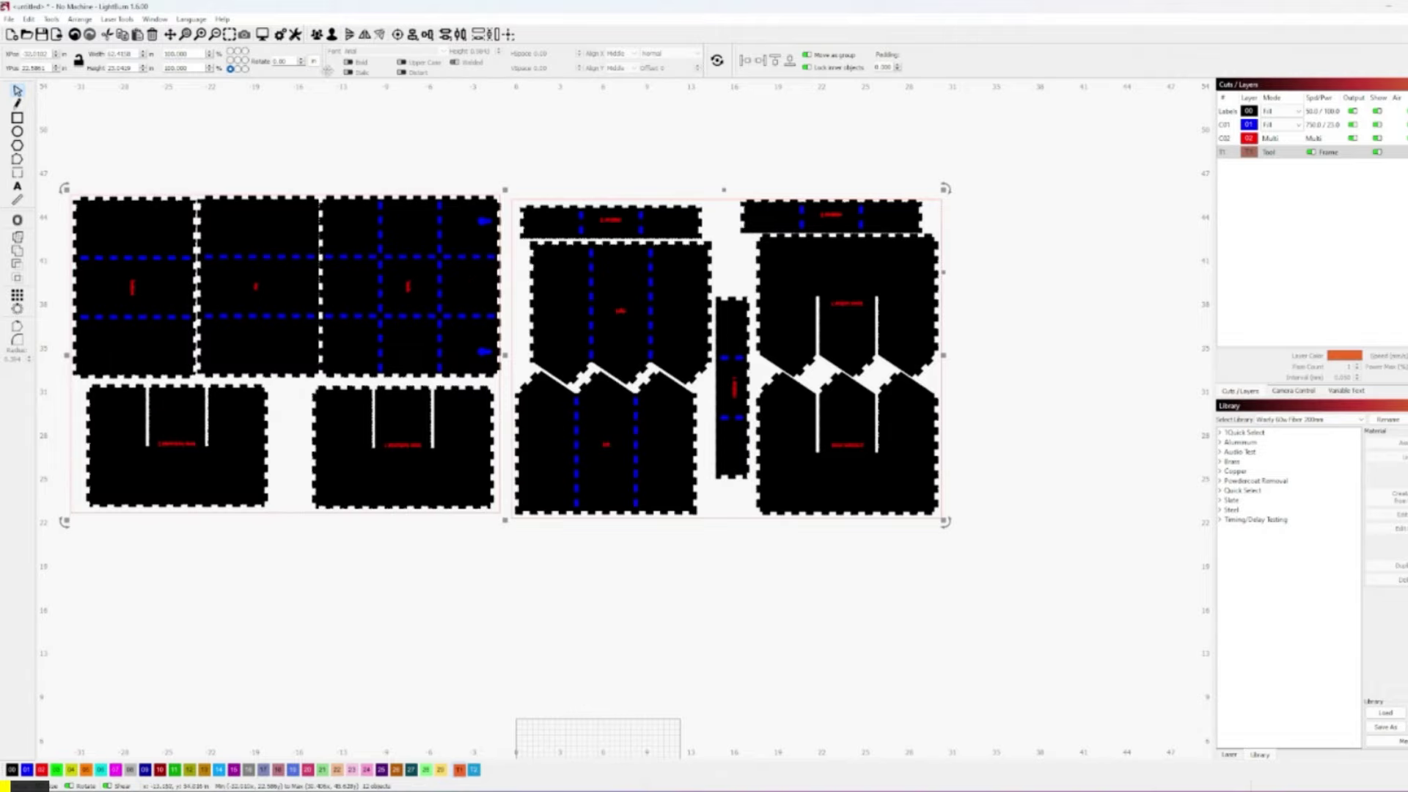
pyautogui.scroll(3, 294, 257)
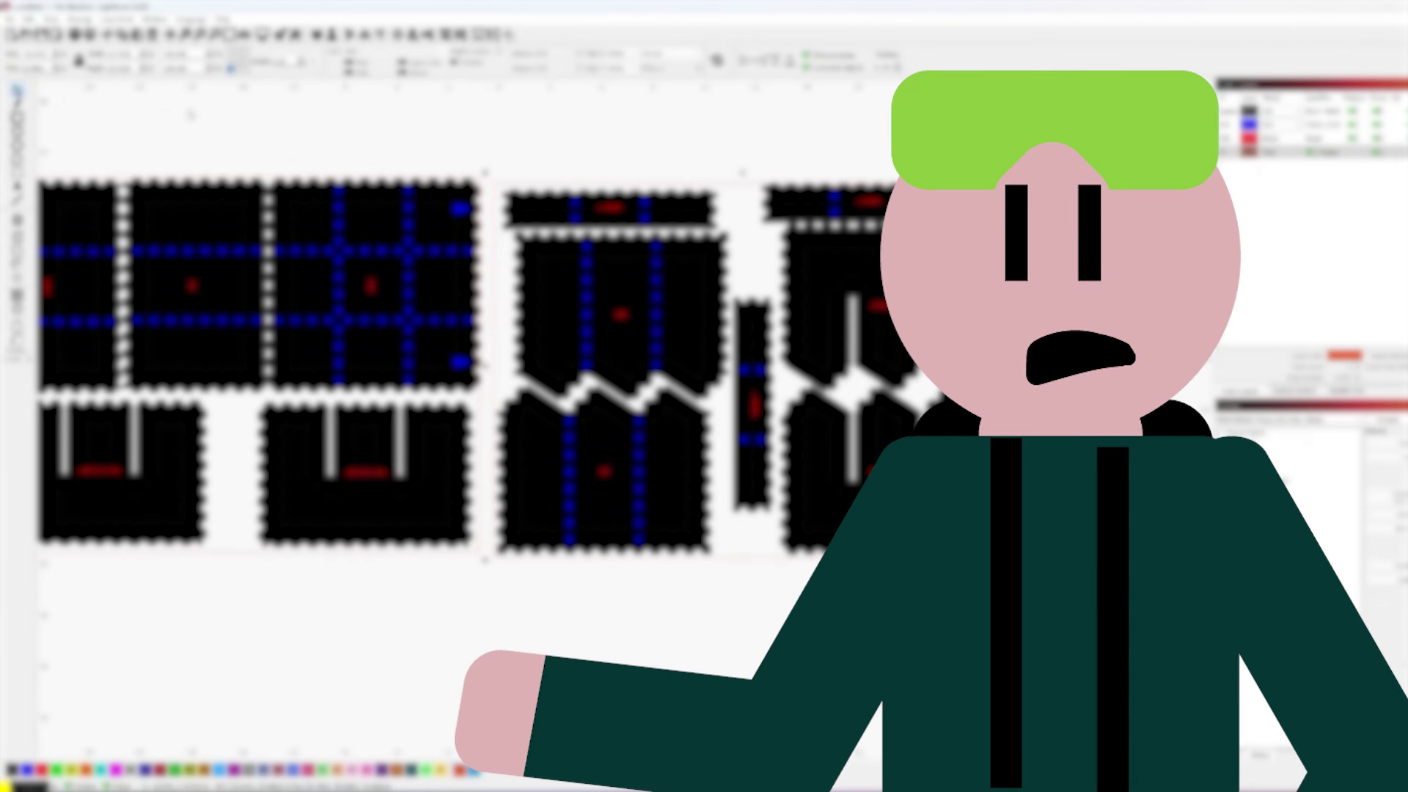
pyautogui.moveTo(286, 152); pyautogui.dragTo(315, 169, button='middle')
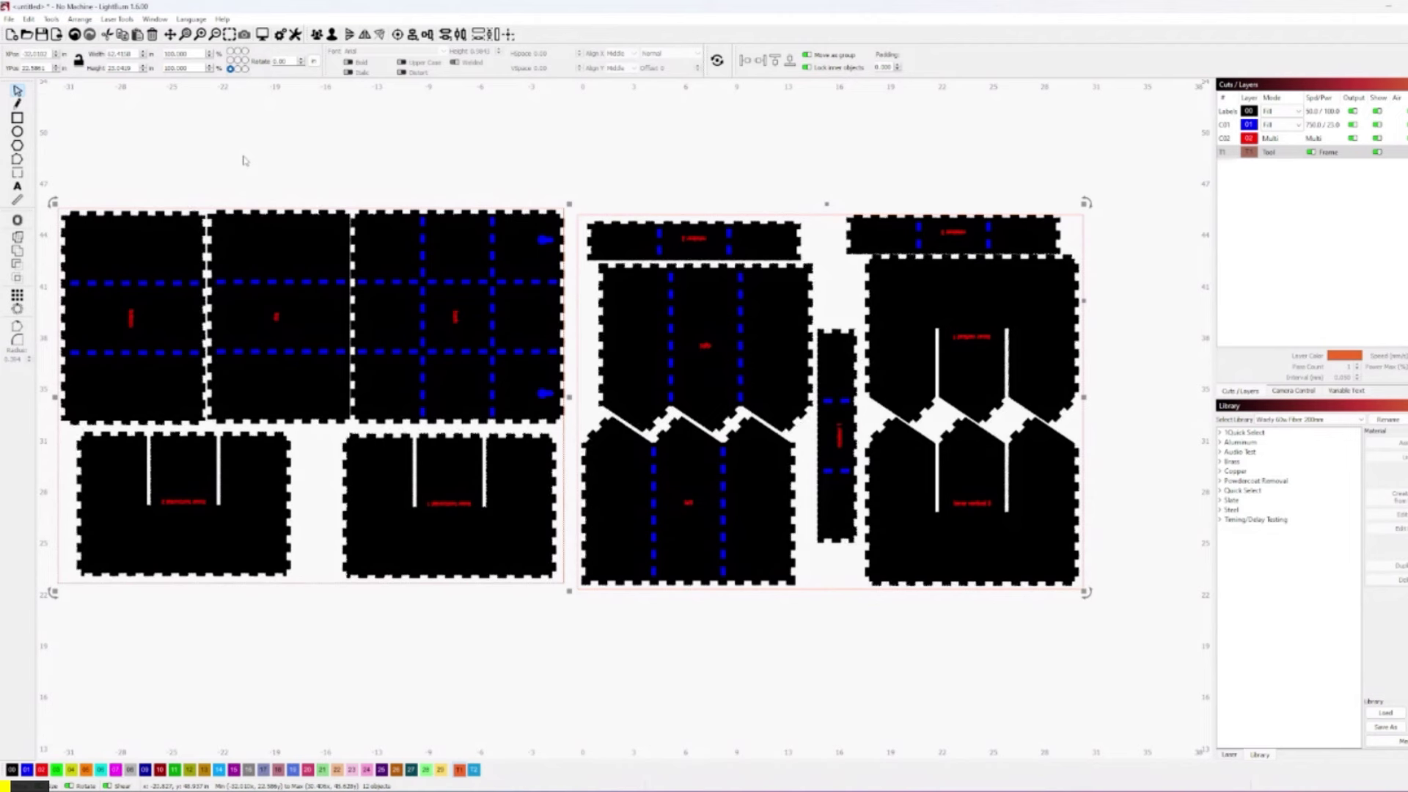
pyautogui.click(213, 173)
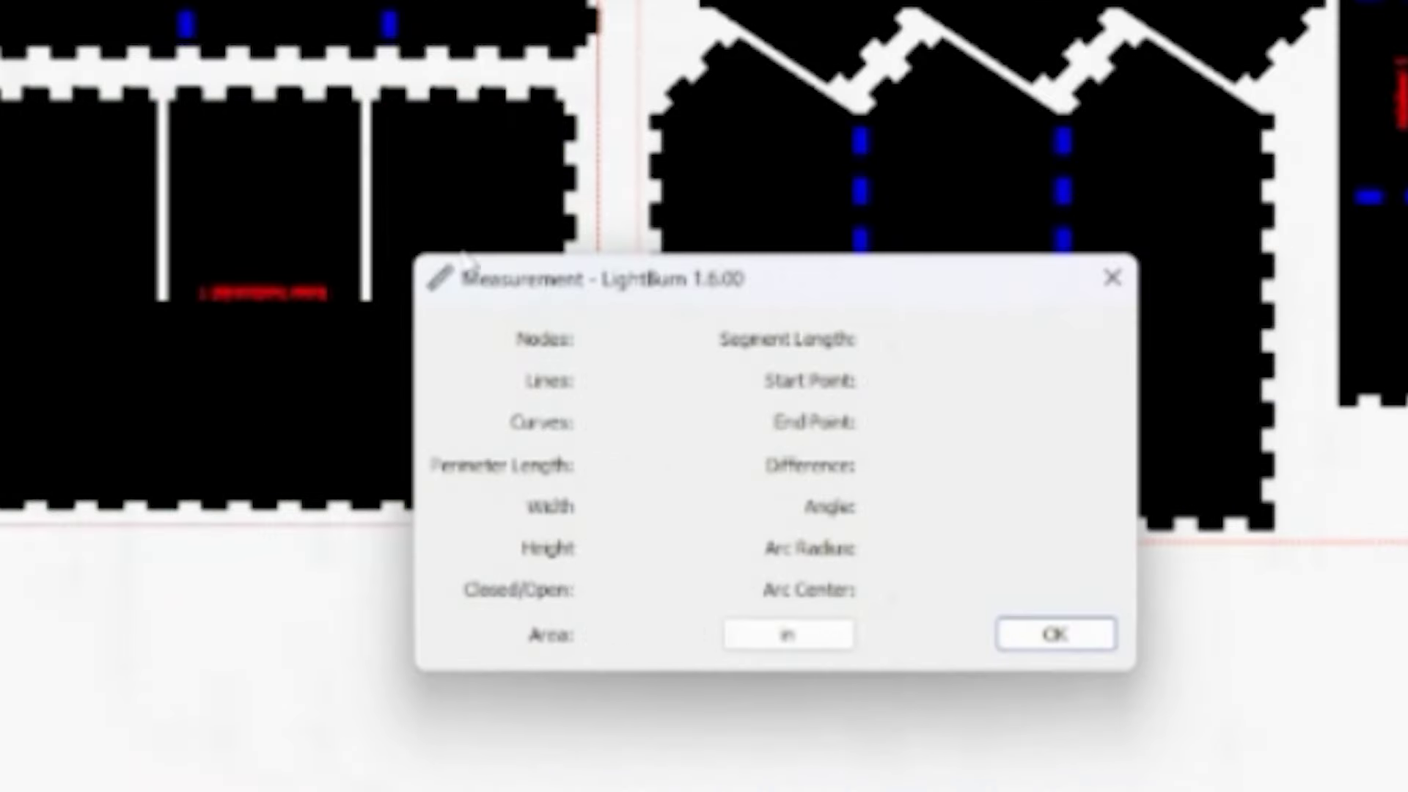
# Measure the back, inner horizontal 1 and top panels with the Measure tool
pyautogui.click(902, 289)
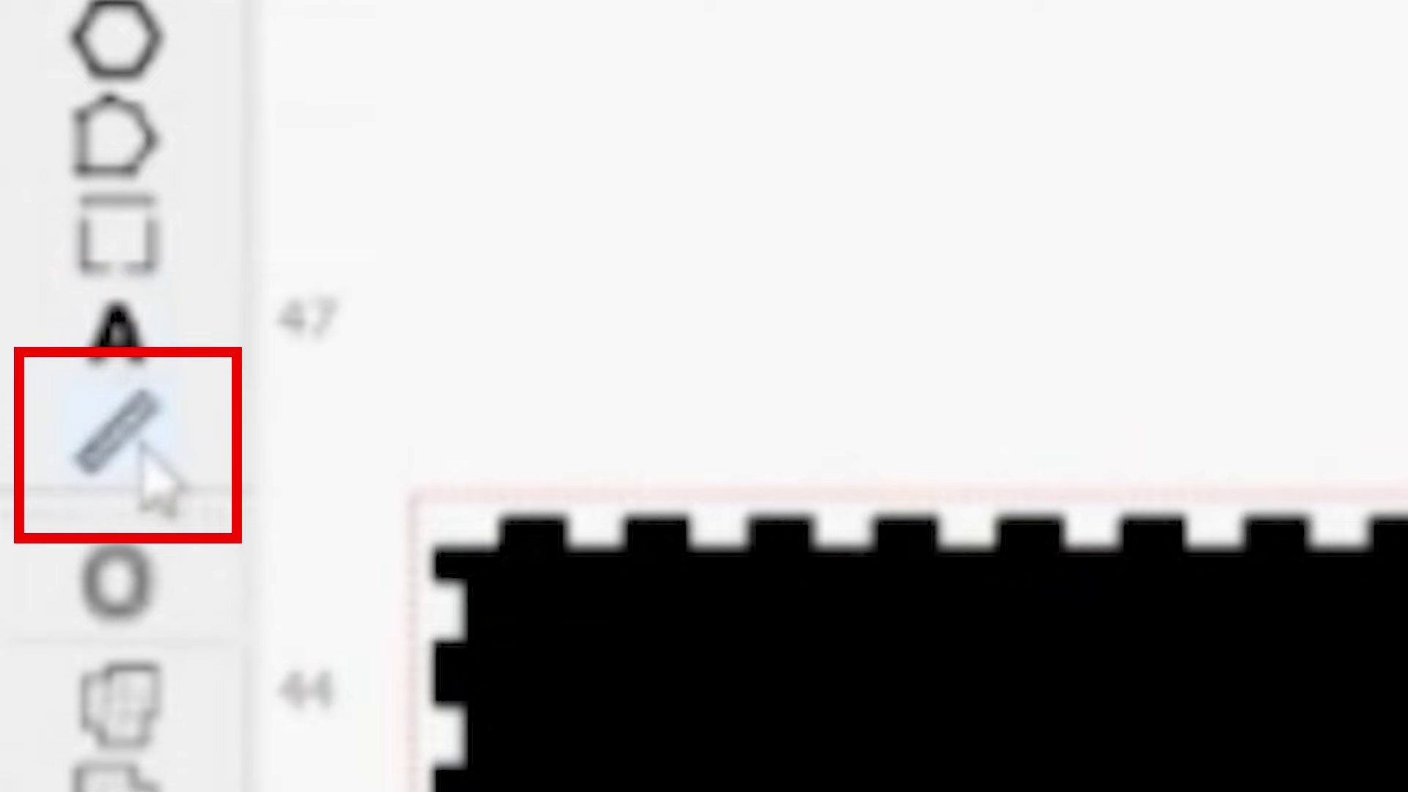
pyautogui.click(143, 451)
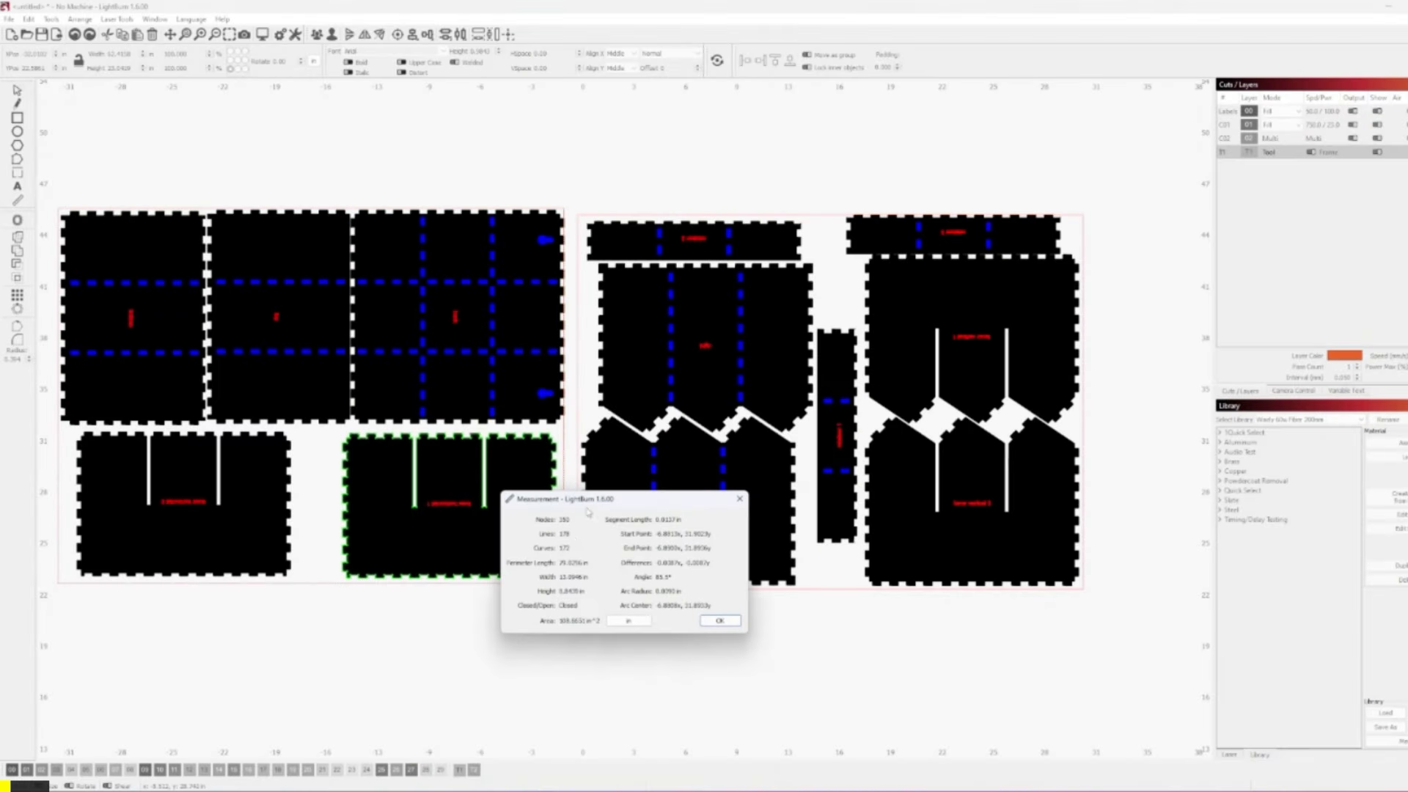
pyautogui.moveTo(580, 499); pyautogui.dragTo(438, 601)
pyautogui.click(536, 278)
pyautogui.scroll(1, 536, 278)
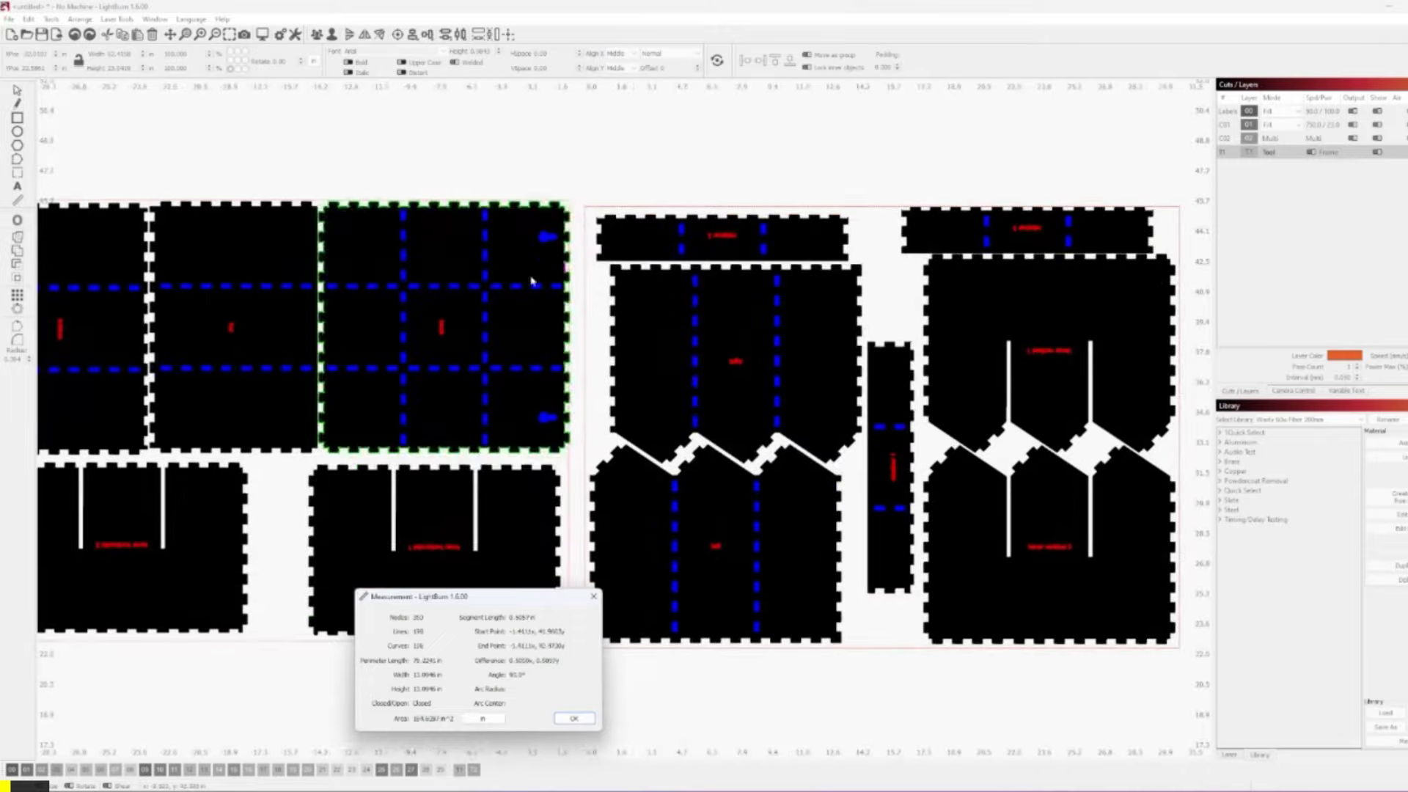
pyautogui.moveTo(478, 393); pyautogui.dragTo(747, 234, button='middle')
pyautogui.scroll(1, 562, 393)
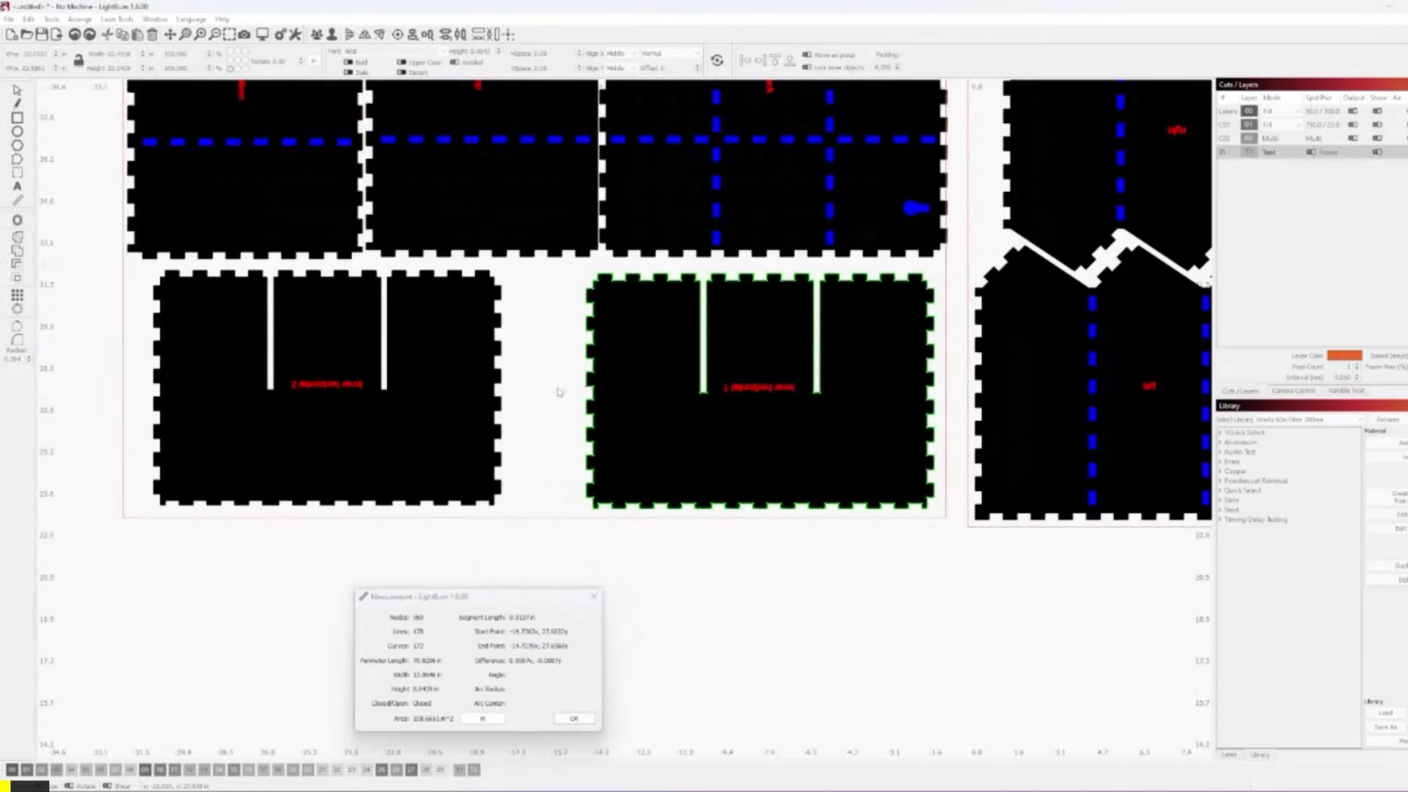
pyautogui.moveTo(557, 388); pyautogui.dragTo(469, 632, button='middle')
pyautogui.moveTo(475, 221); pyautogui.dragTo(487, 276, button='middle')
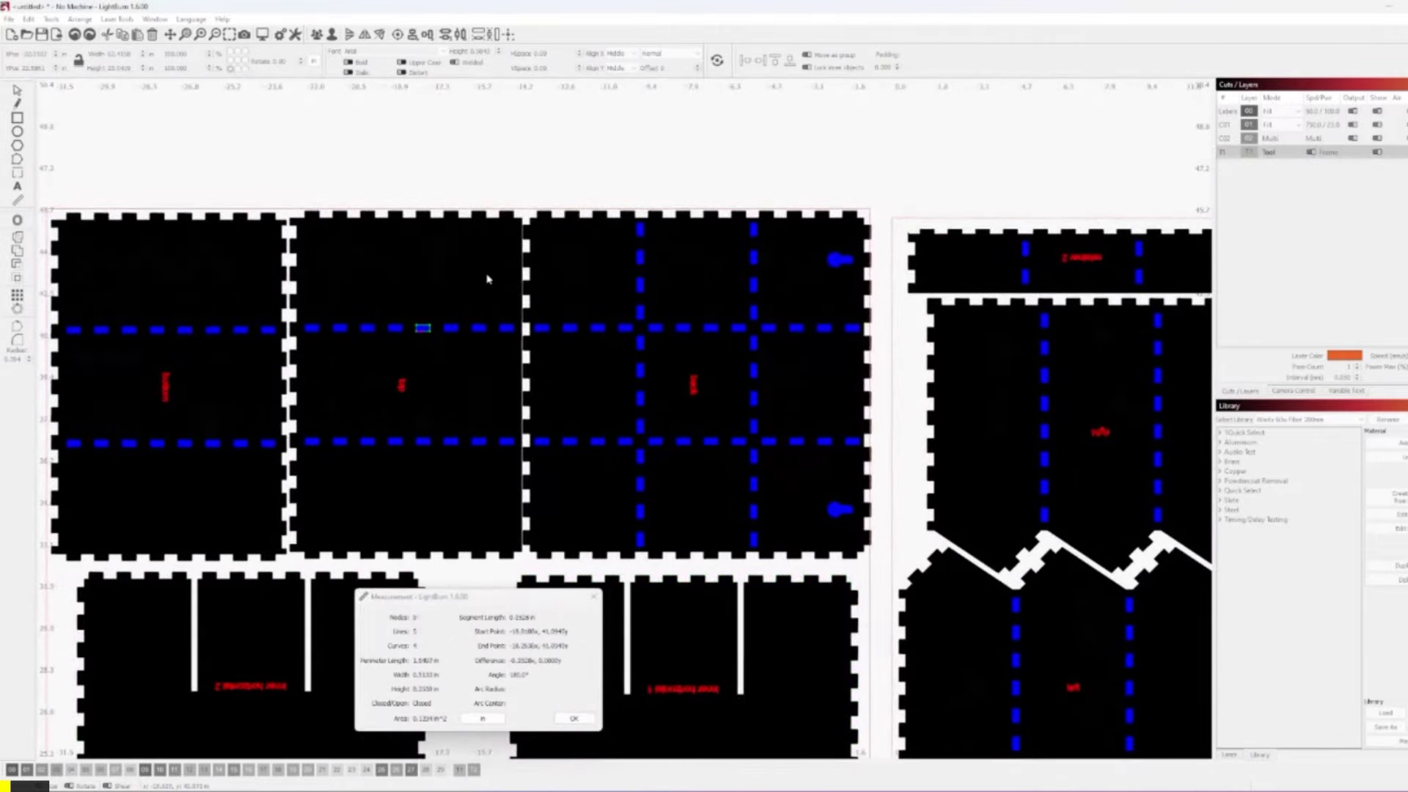
pyautogui.click(322, 237)
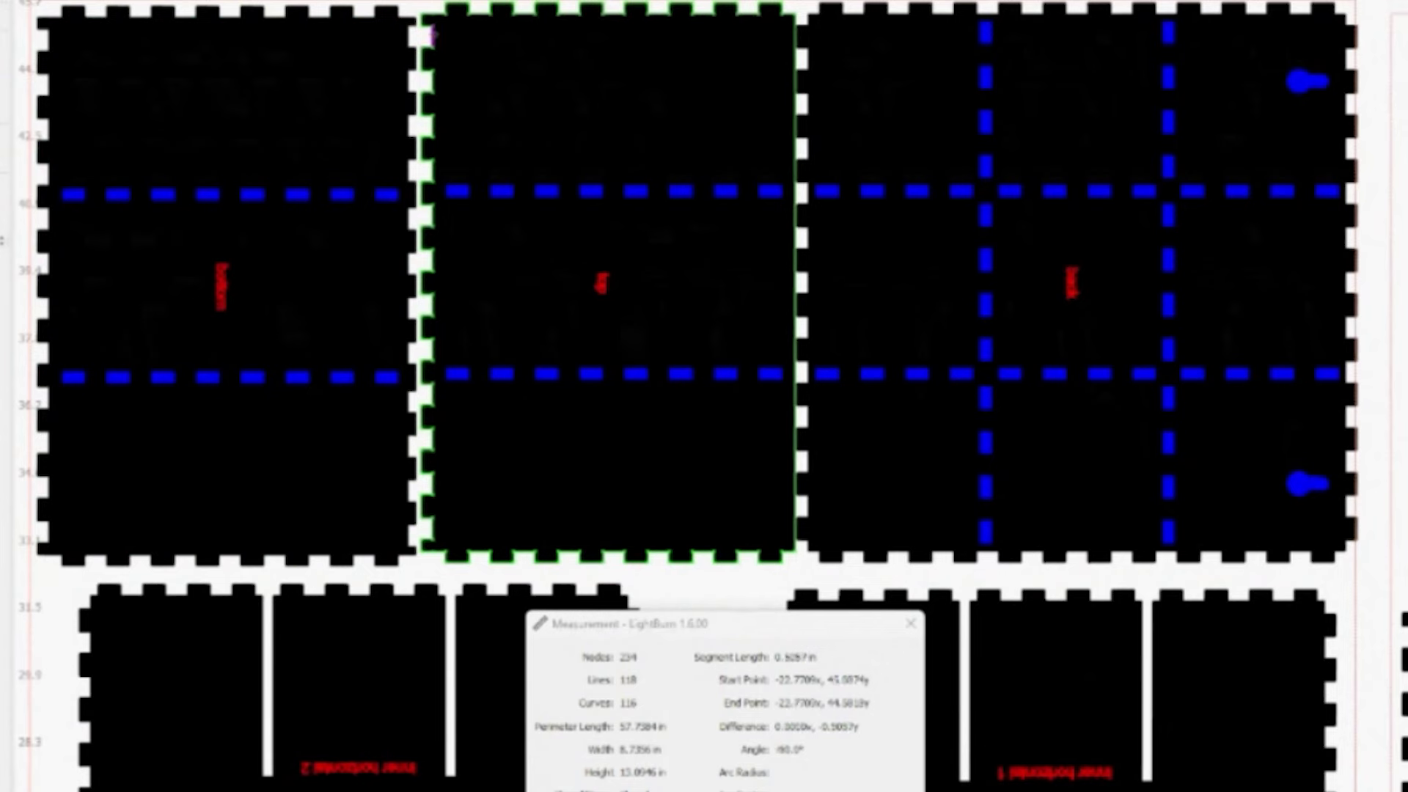
pyautogui.moveTo(432, 34); pyautogui.dragTo(794, 35)
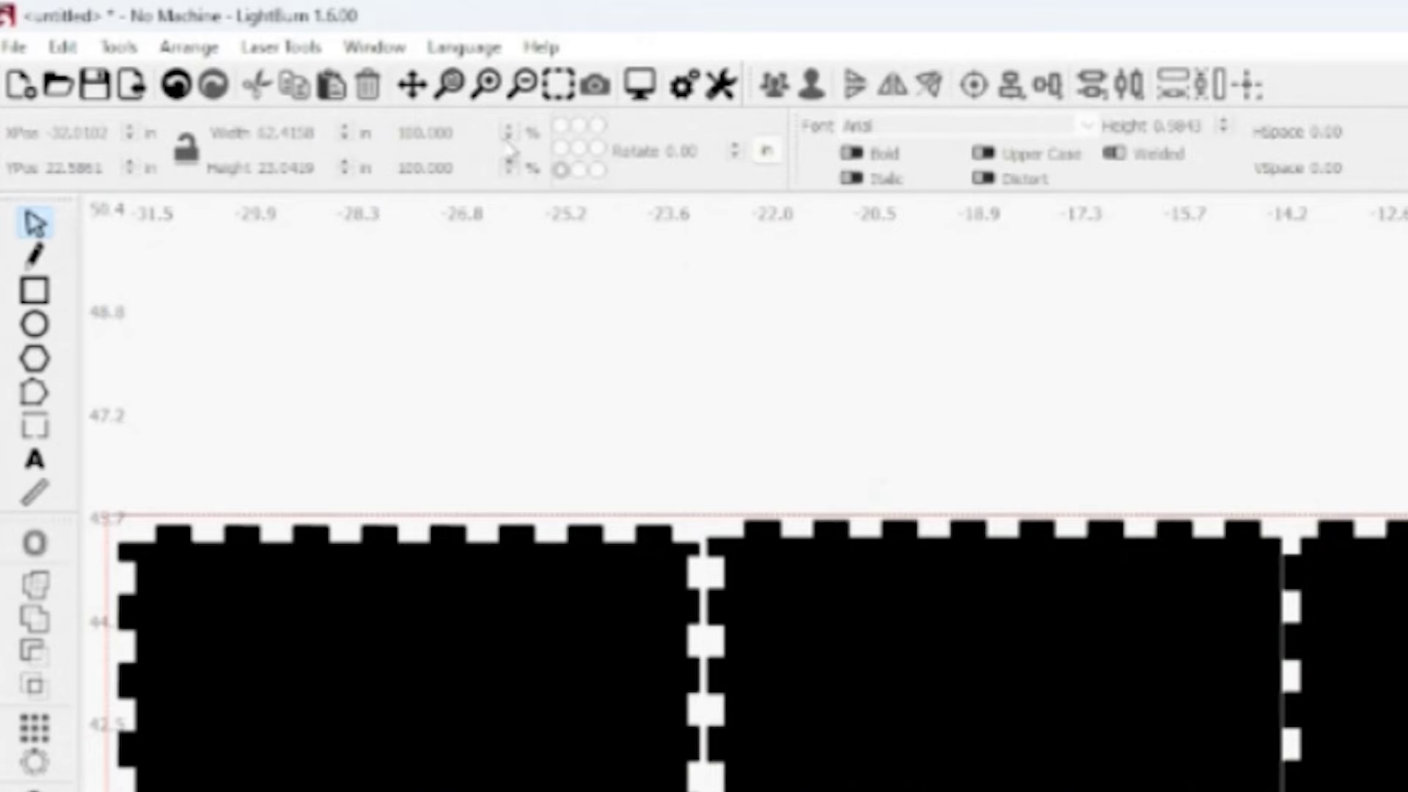
# Switch the units to millimetres and measure the top panel's outline and width again
pyautogui.click(767, 150)
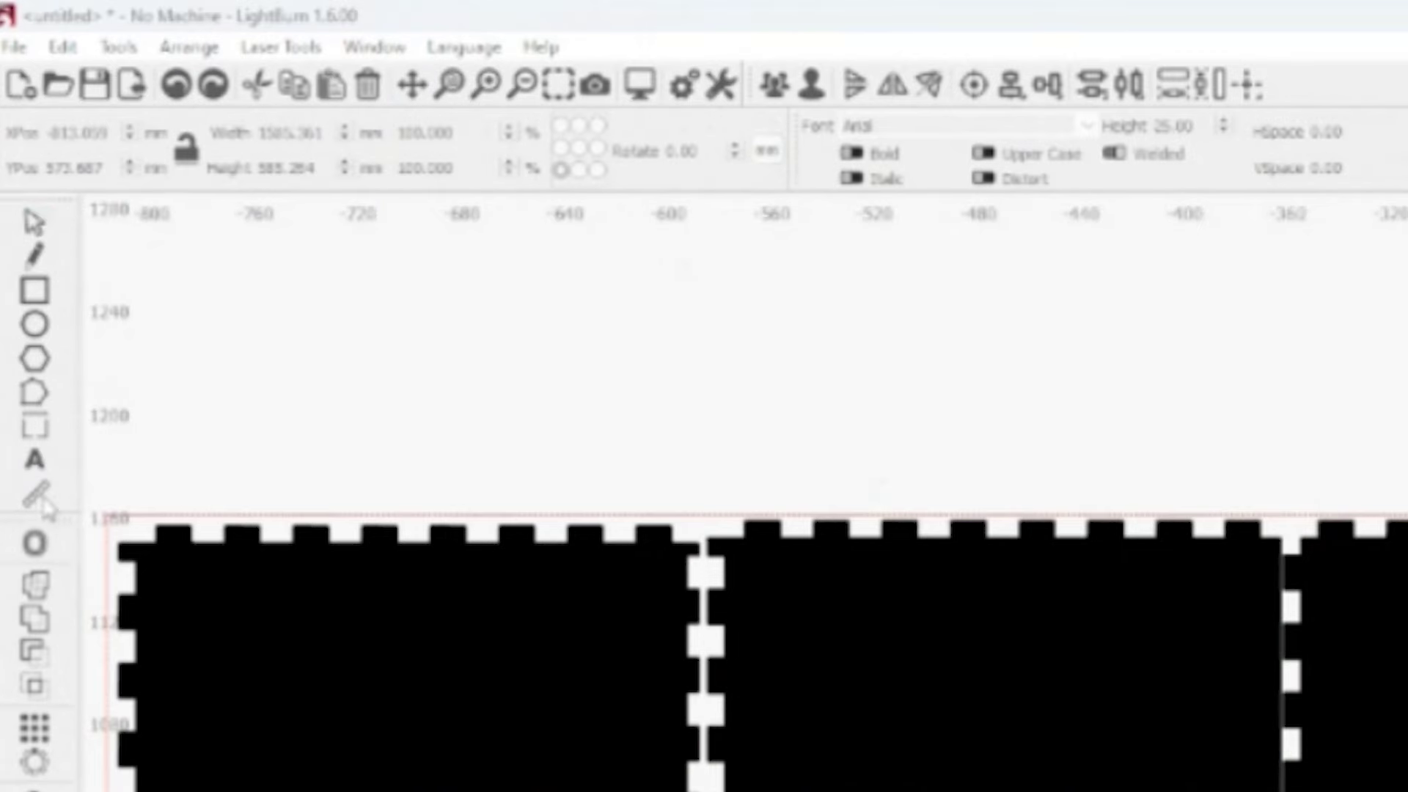
pyautogui.click(235, 583)
pyautogui.click(725, 643)
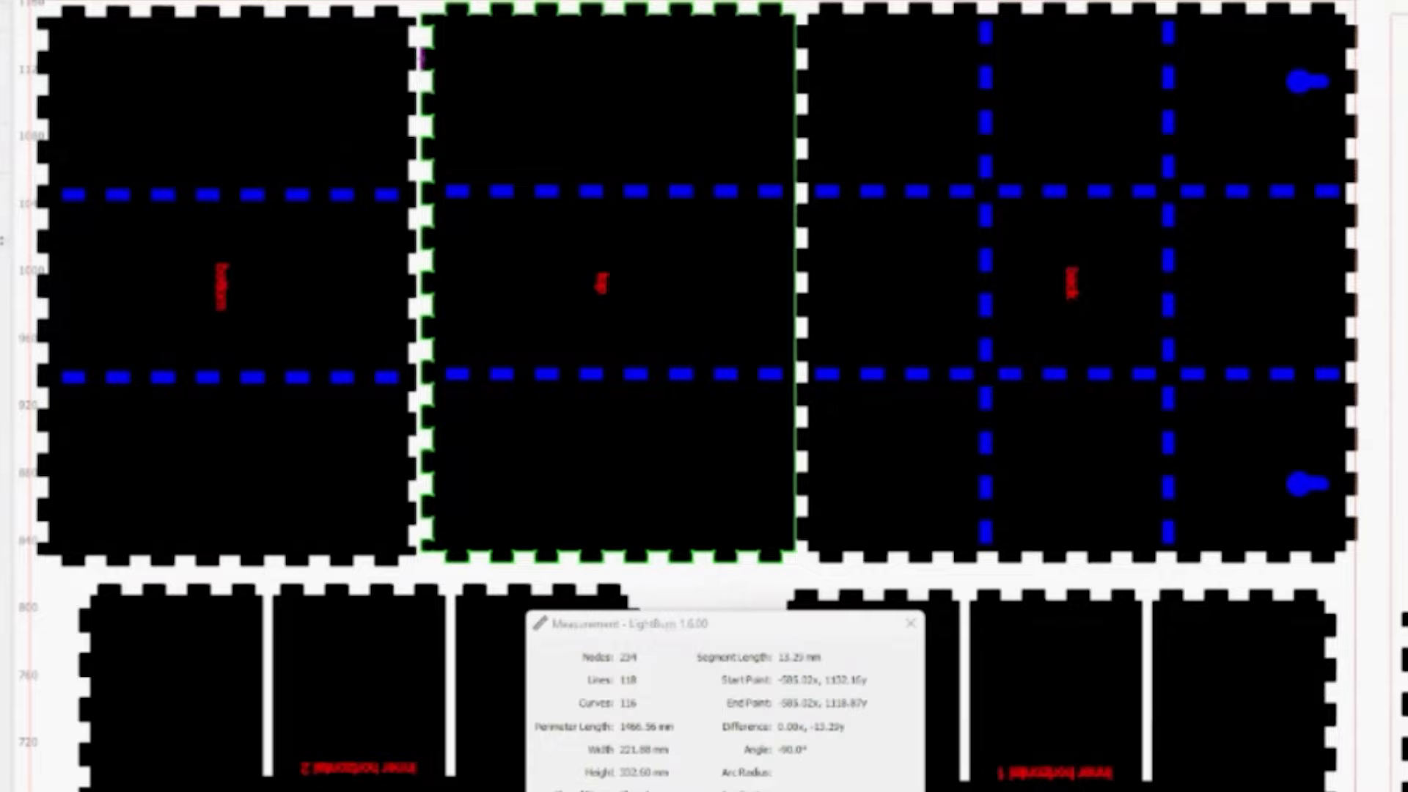
pyautogui.moveTo(707, 606); pyautogui.dragTo(872, 613)
pyautogui.moveTo(572, 407); pyautogui.dragTo(1114, 406)
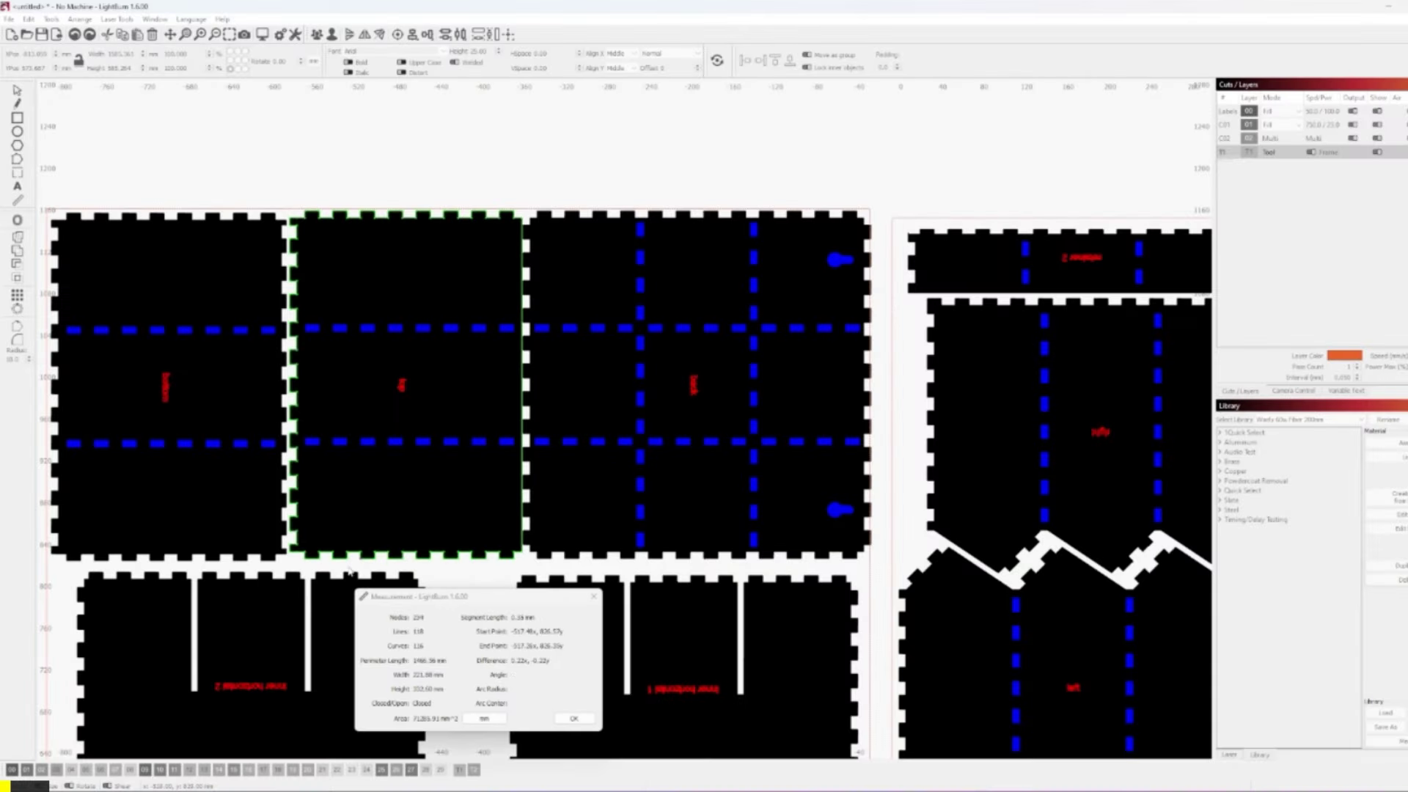
# Measure the top panel's full height from edge to edge and one finger slot in its lower row
pyautogui.moveTo(367, 557); pyautogui.dragTo(371, 210)
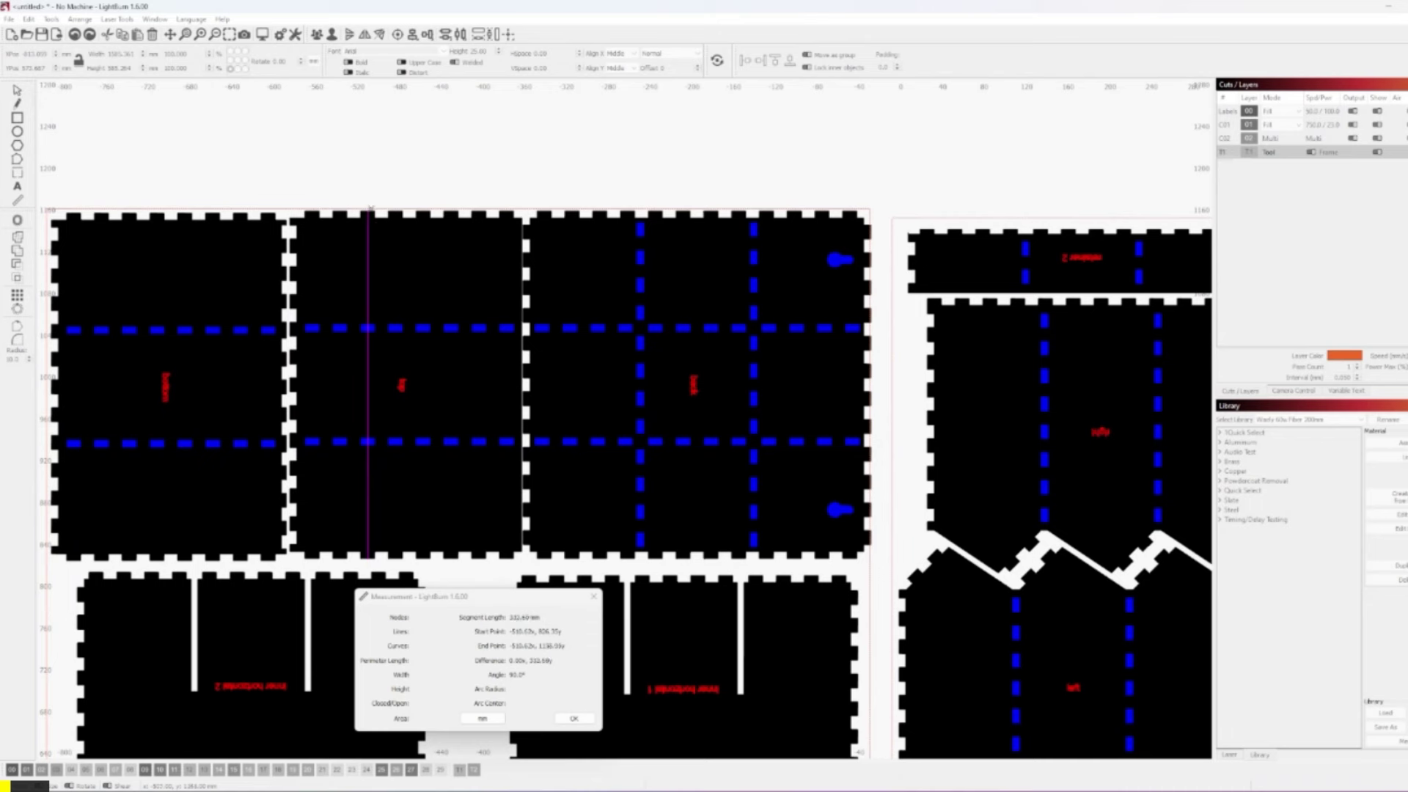
pyautogui.click(389, 276)
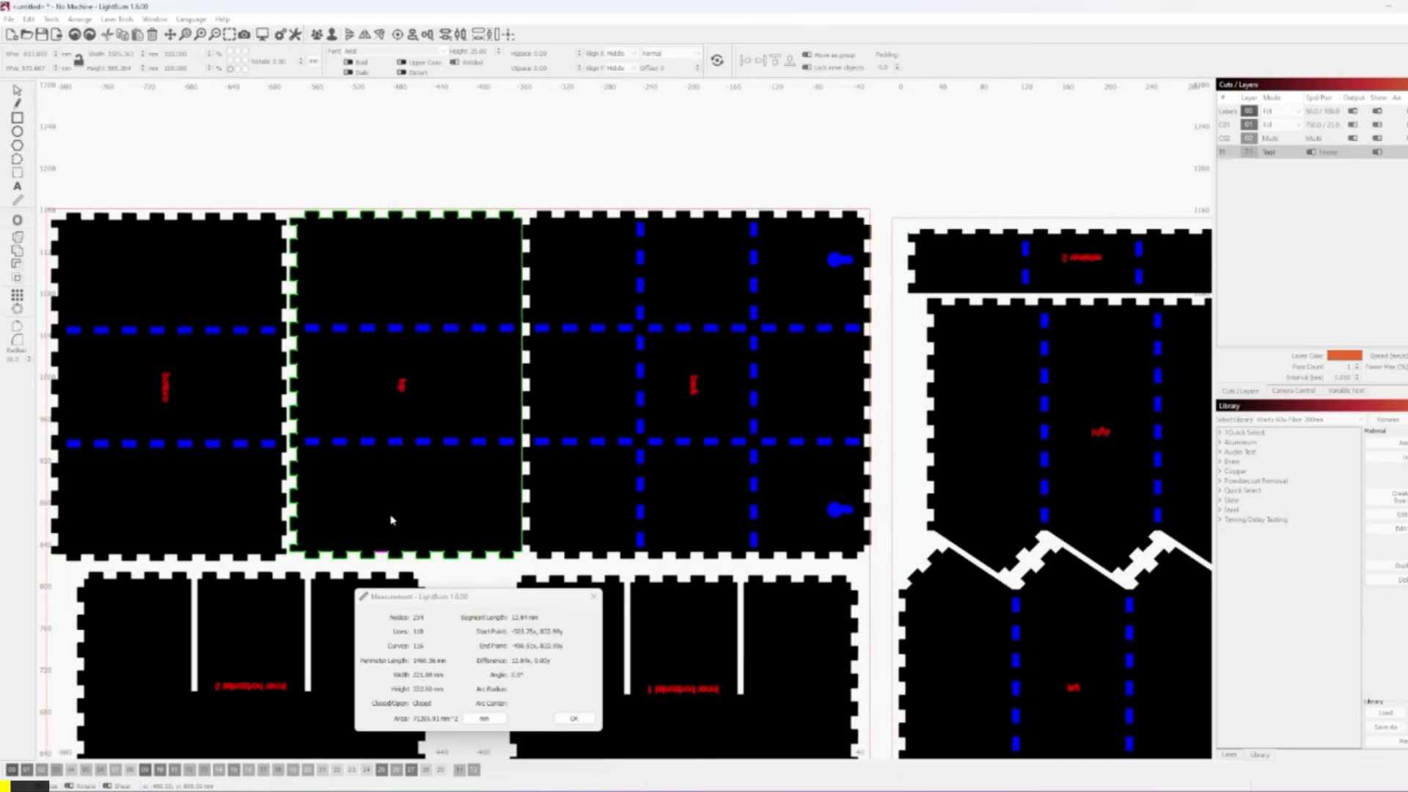
pyautogui.click(367, 441)
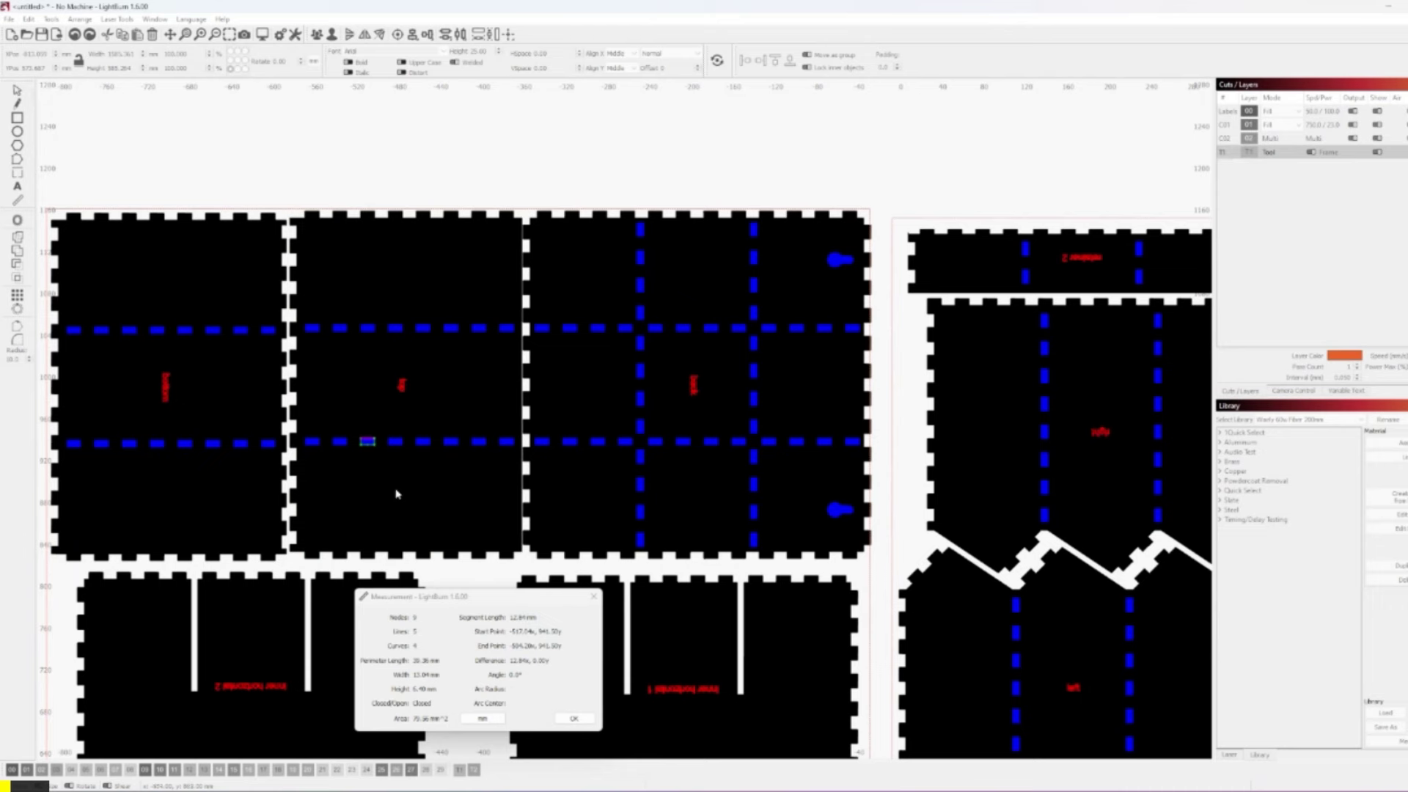
pyautogui.click(396, 494)
pyautogui.moveTo(396, 551); pyautogui.dragTo(397, 210)
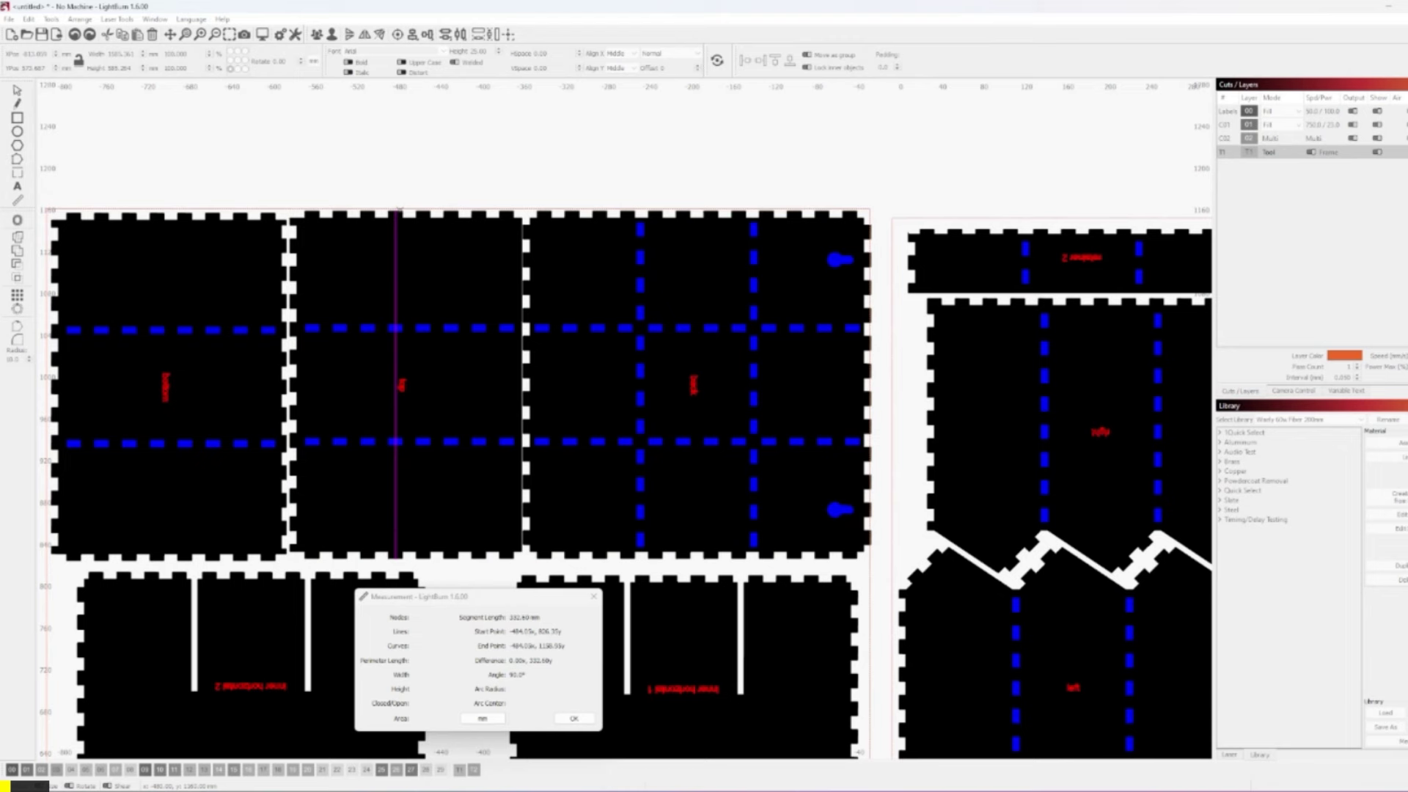
pyautogui.click(397, 211)
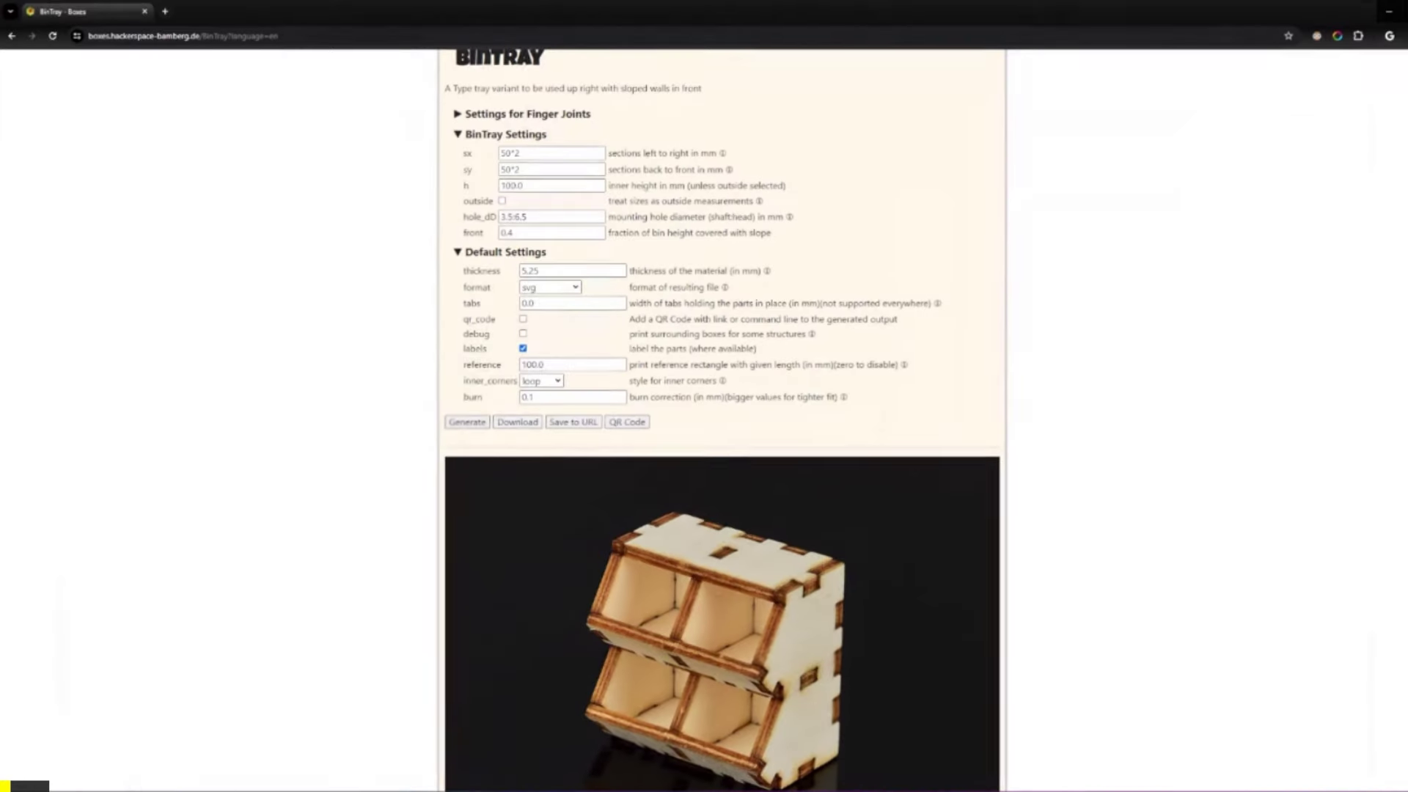
# Switch to the Boxes.py BinTray page and set both the sx and sy sections to 50*3
pyautogui.click(524, 155)
pyautogui.press('BackSpace')
pyautogui.write('3')
pyautogui.click(529, 171)
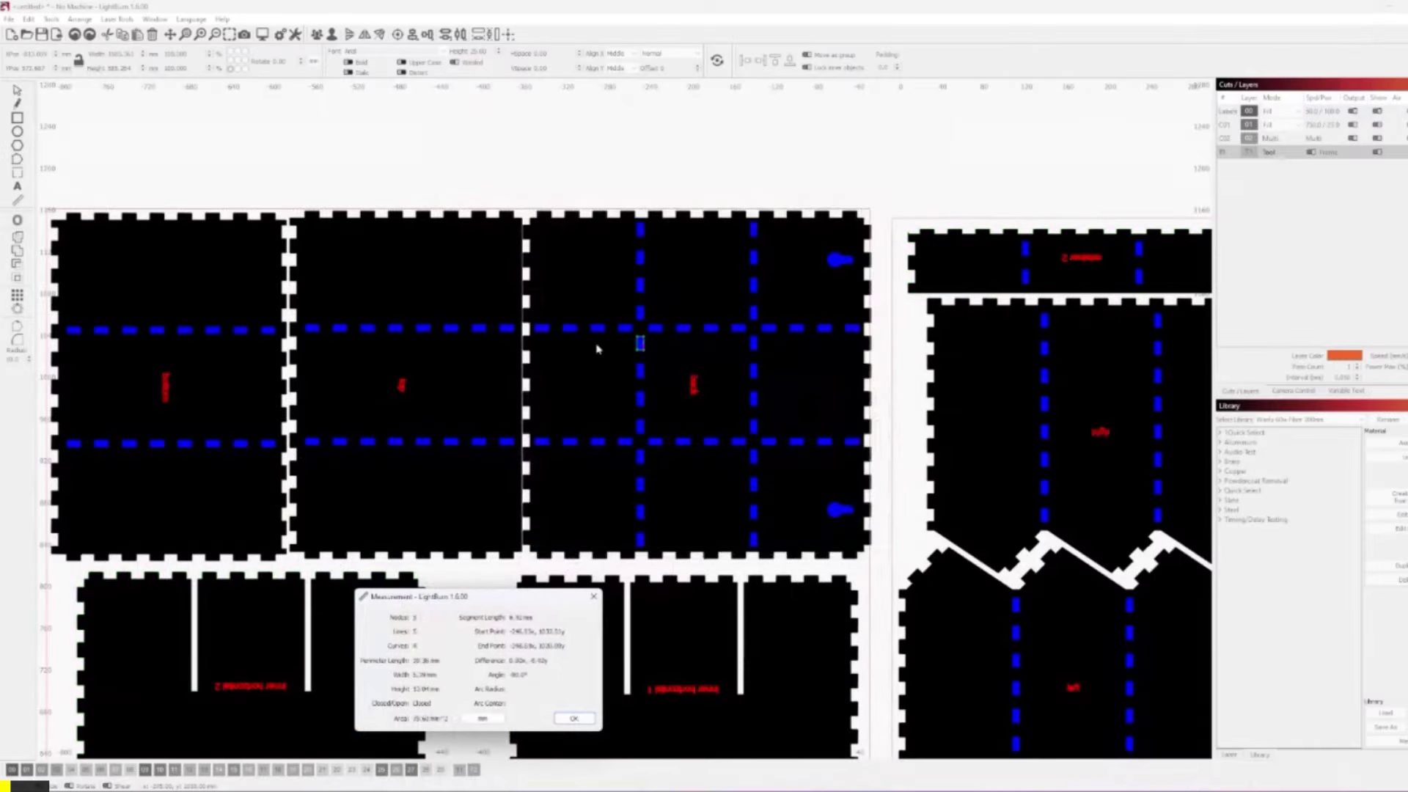
# Switch to LightBurn and measure the bottom panel's outline
pyautogui.click(334, 364)
pyautogui.click(252, 355)
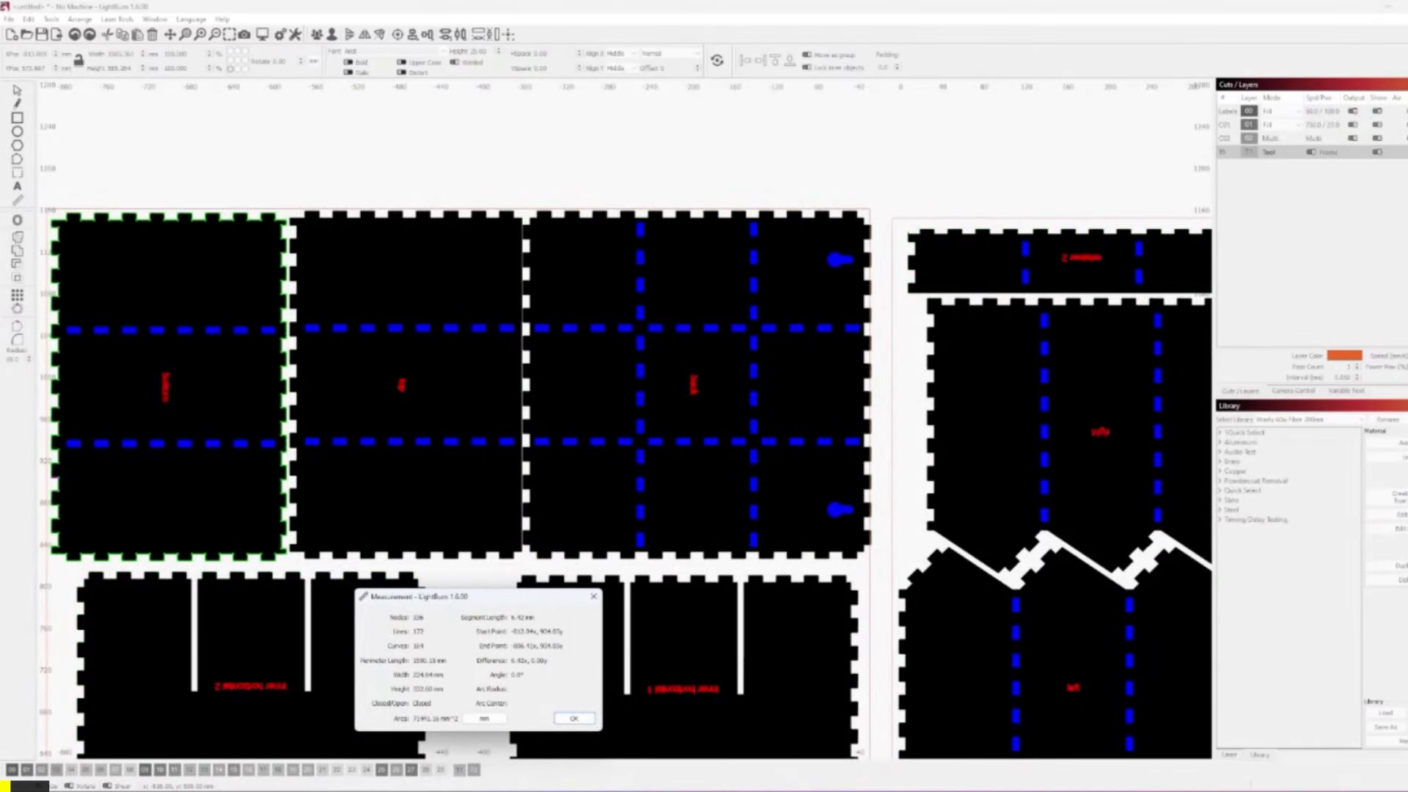
pyautogui.click(215, 717)
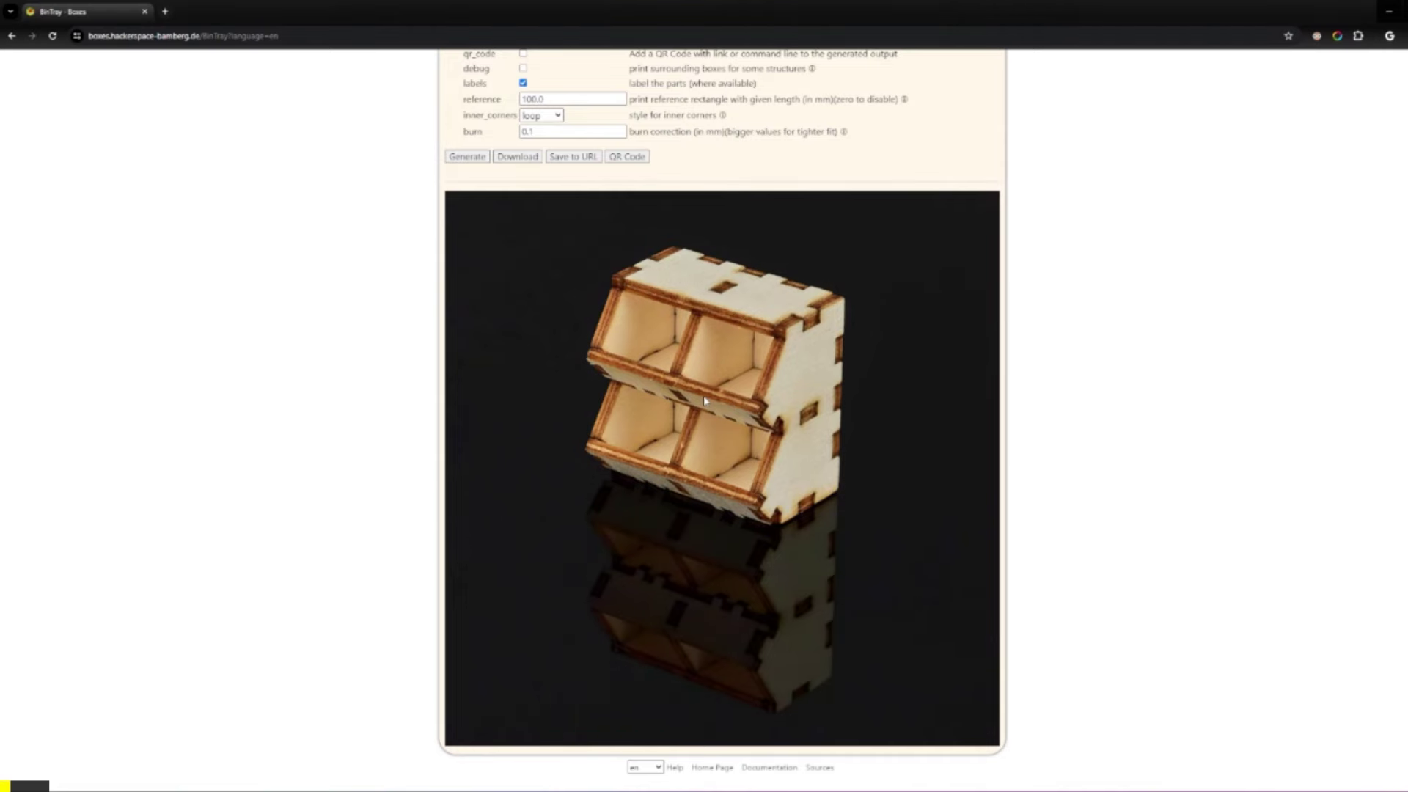
# Return to the BinTray page in the browser and compare its dimension settings with the preview photo
pyautogui.scroll(4, 703, 394)
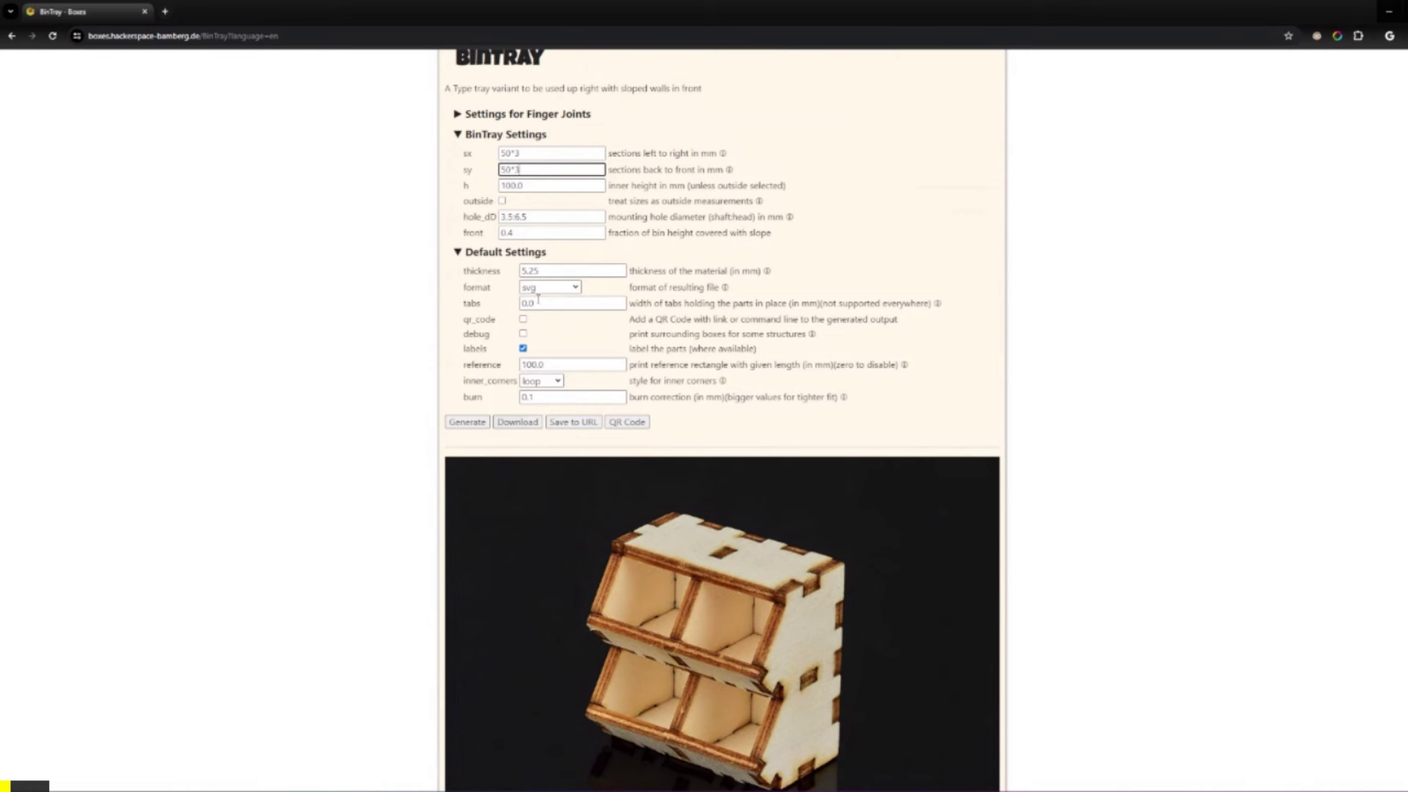
pyautogui.scroll(-2, 538, 298)
pyautogui.scroll(-2, 671, 502)
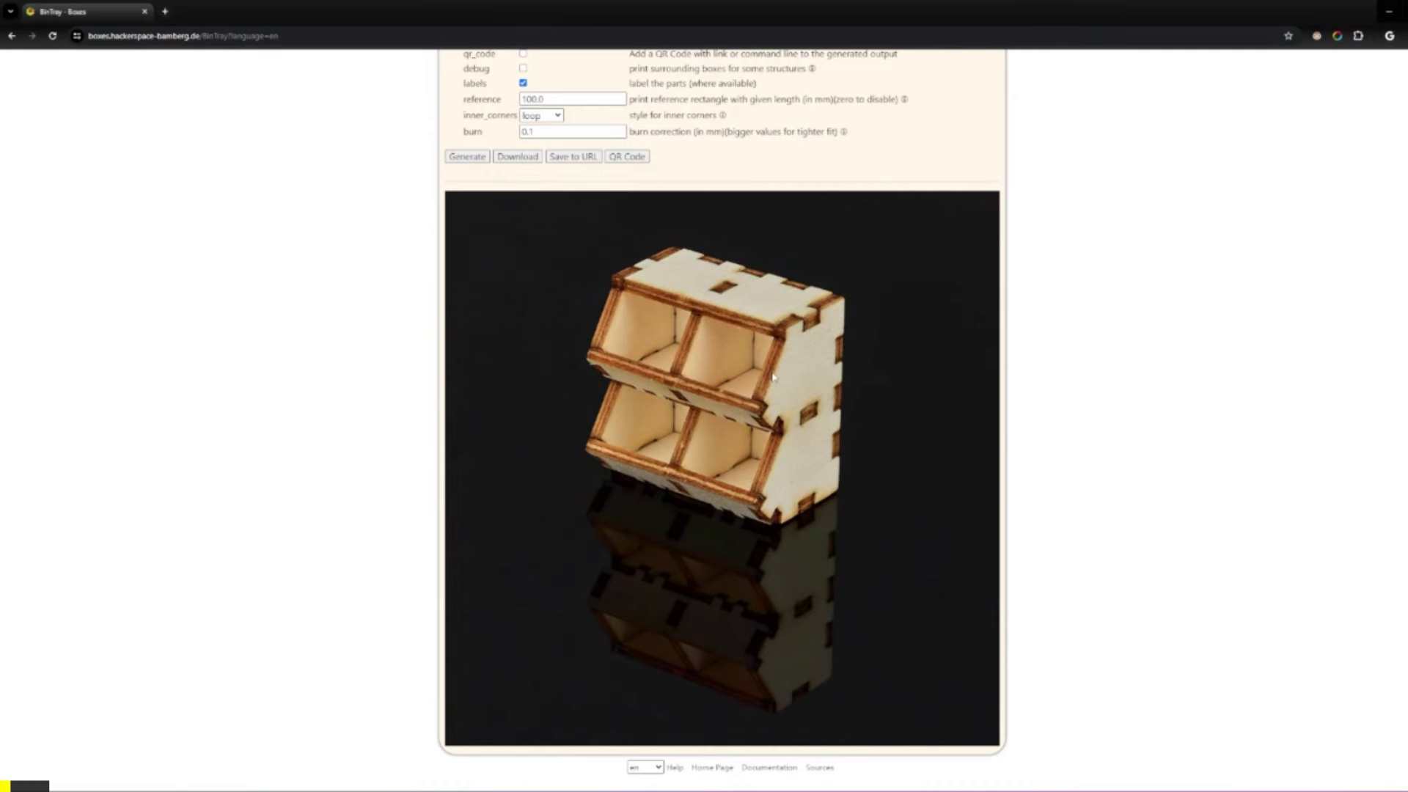
pyautogui.scroll(2, 735, 418)
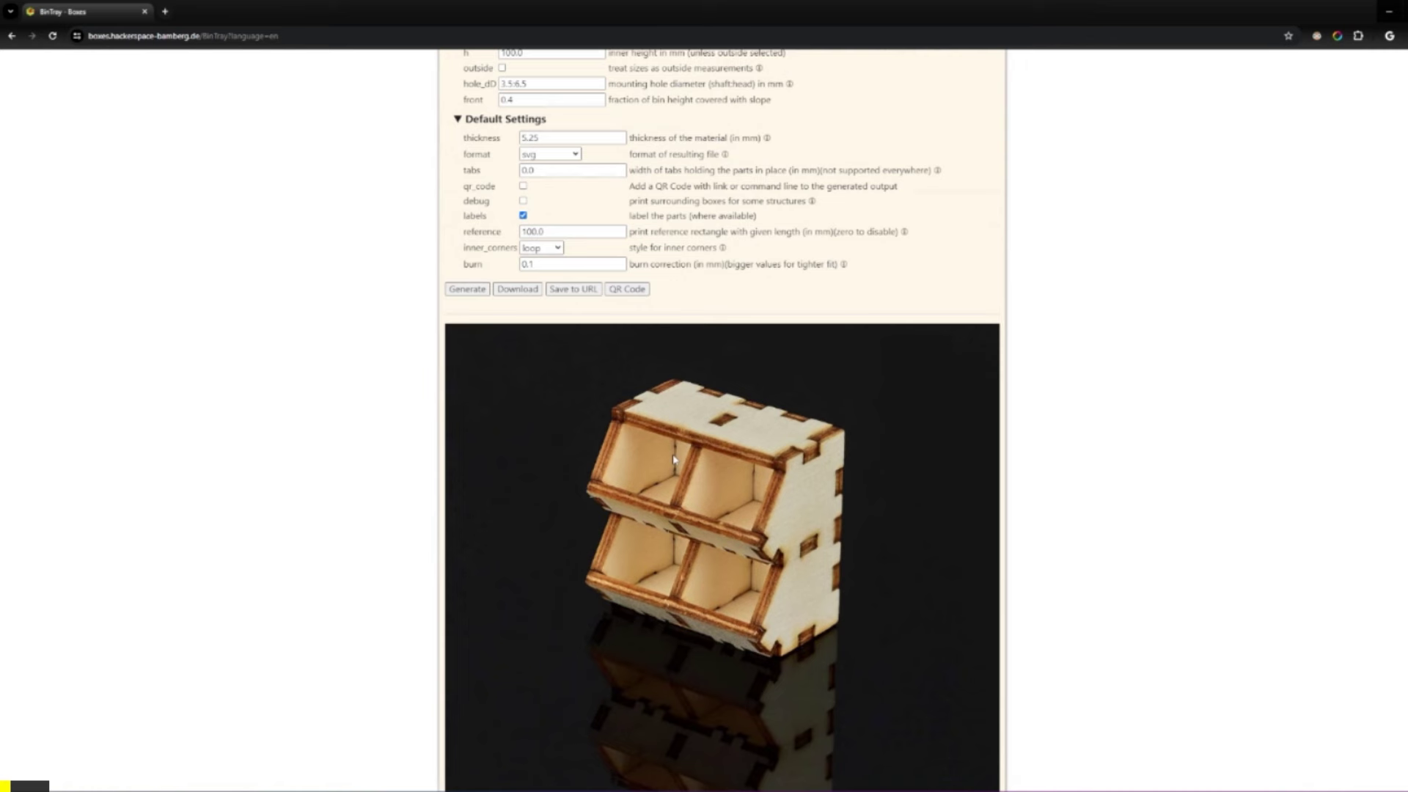
pyautogui.scroll(-2, 673, 459)
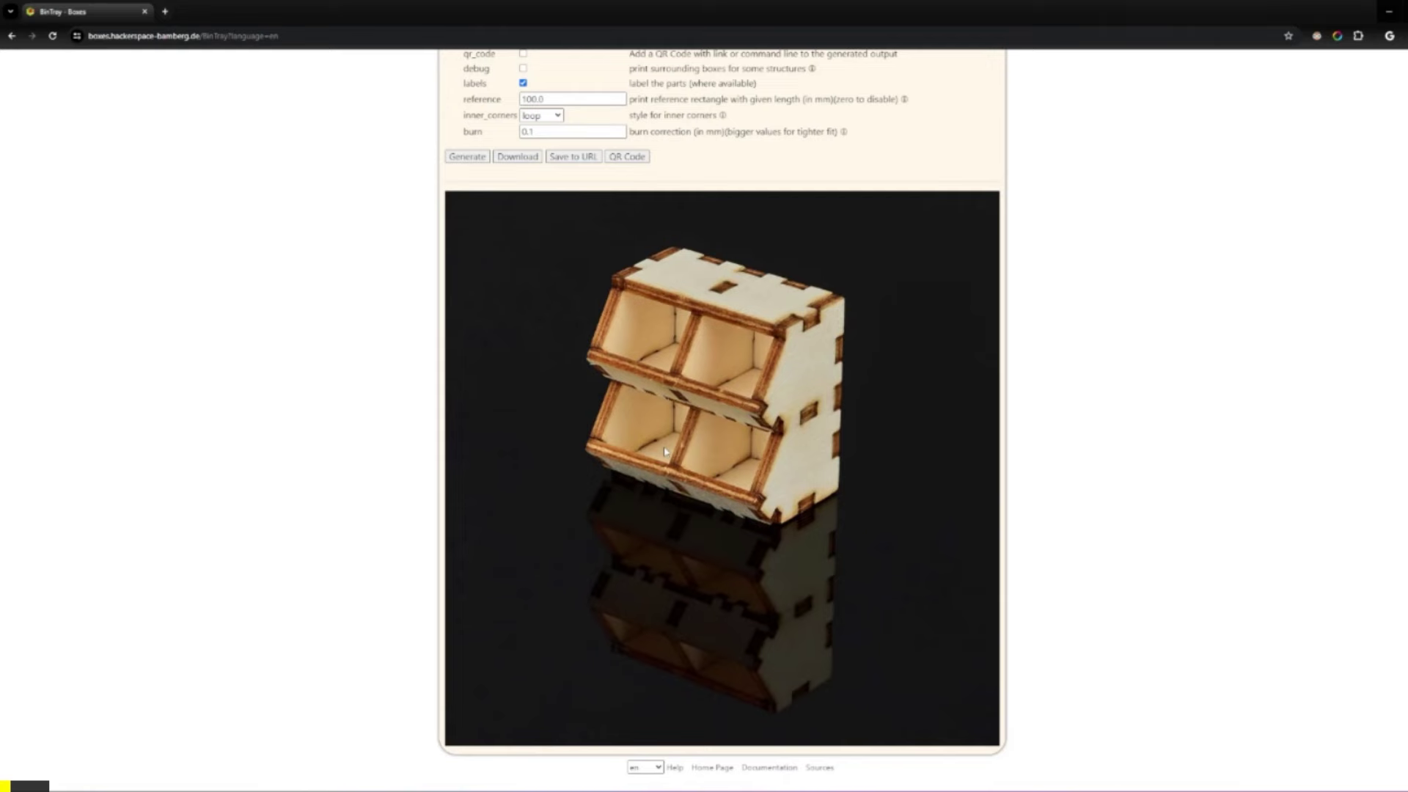
pyautogui.scroll(4, 660, 449)
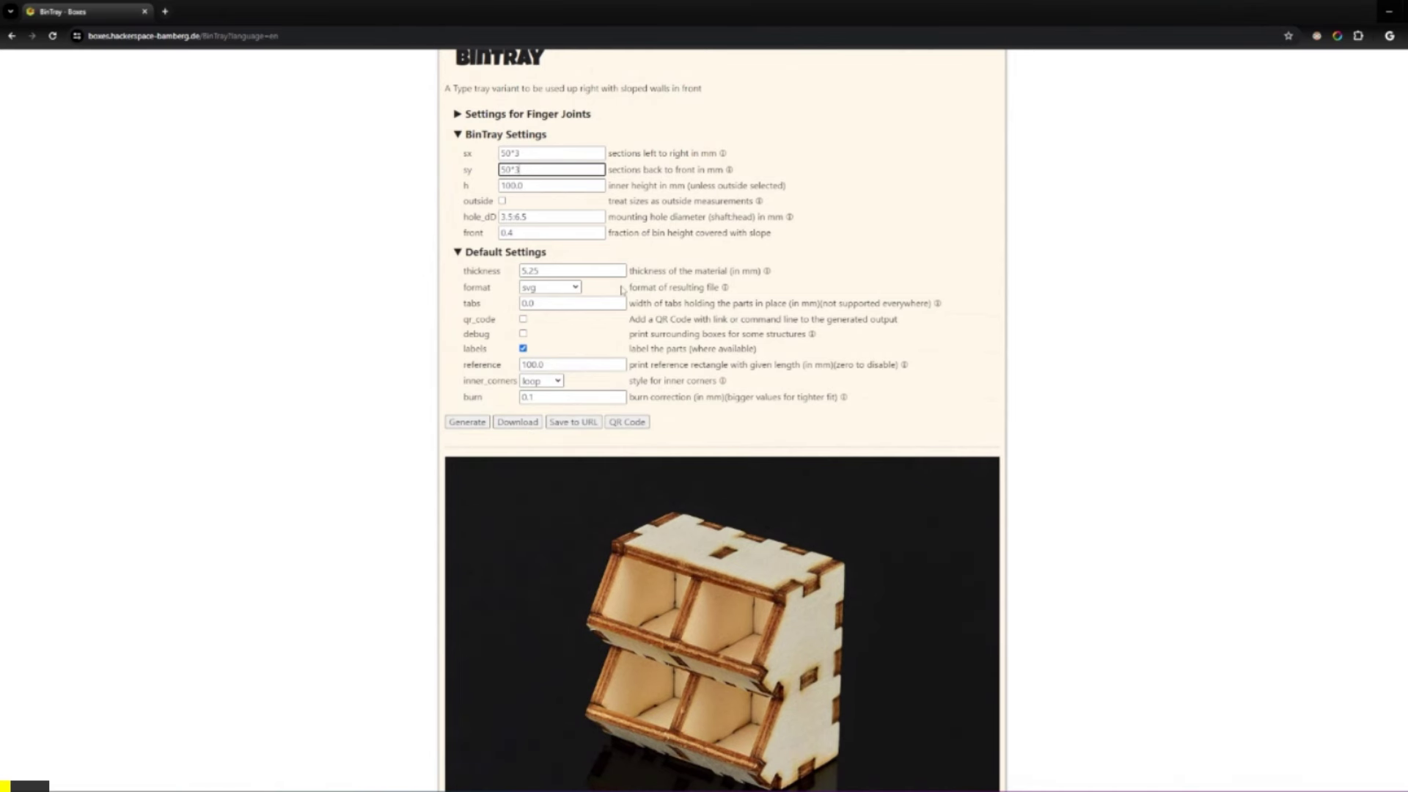
# Switch to LightBurn and measure the top panel's outline and one finger slot in the back panel's lower horizontal row
pyautogui.scroll(-2, 622, 289)
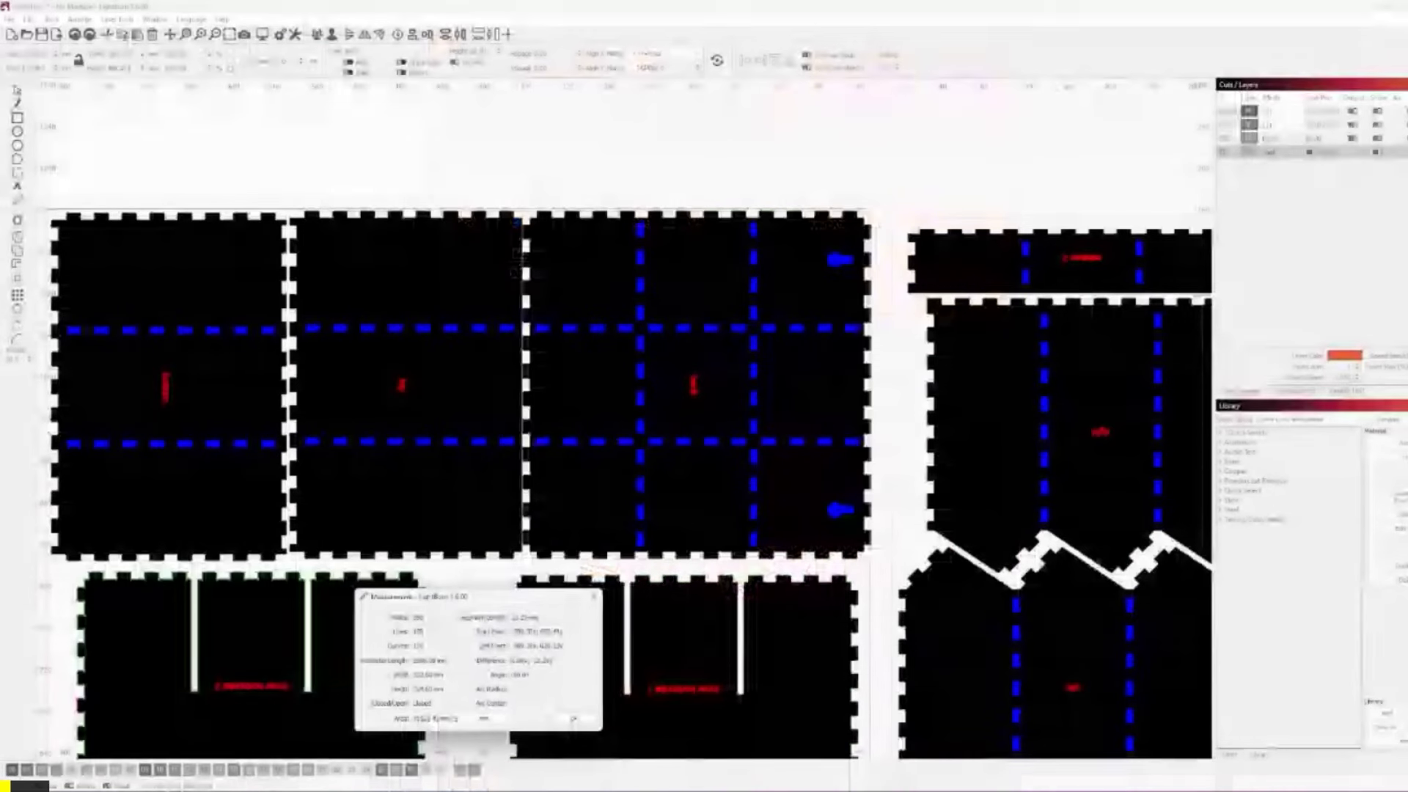
pyautogui.click(367, 386)
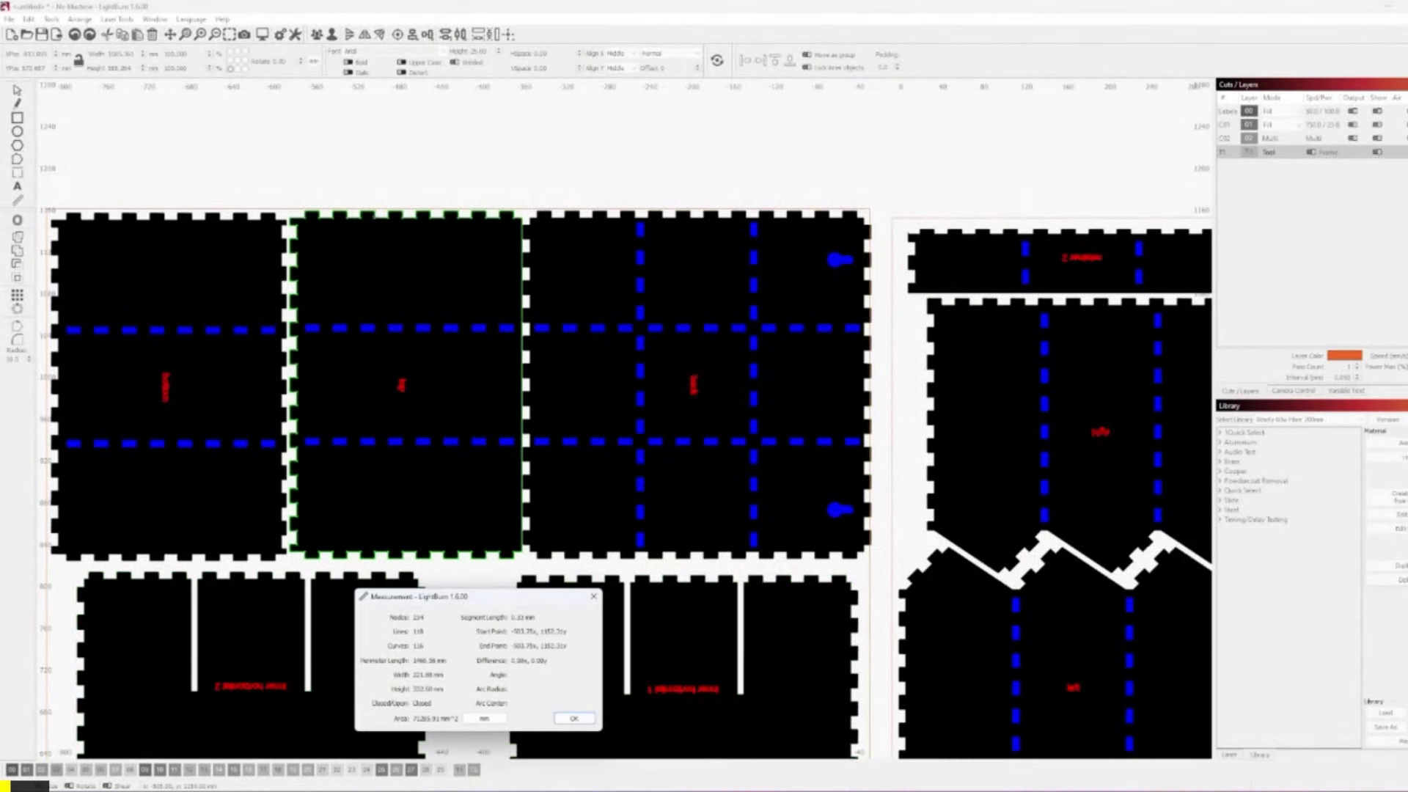
pyautogui.click(638, 425)
pyautogui.click(598, 441)
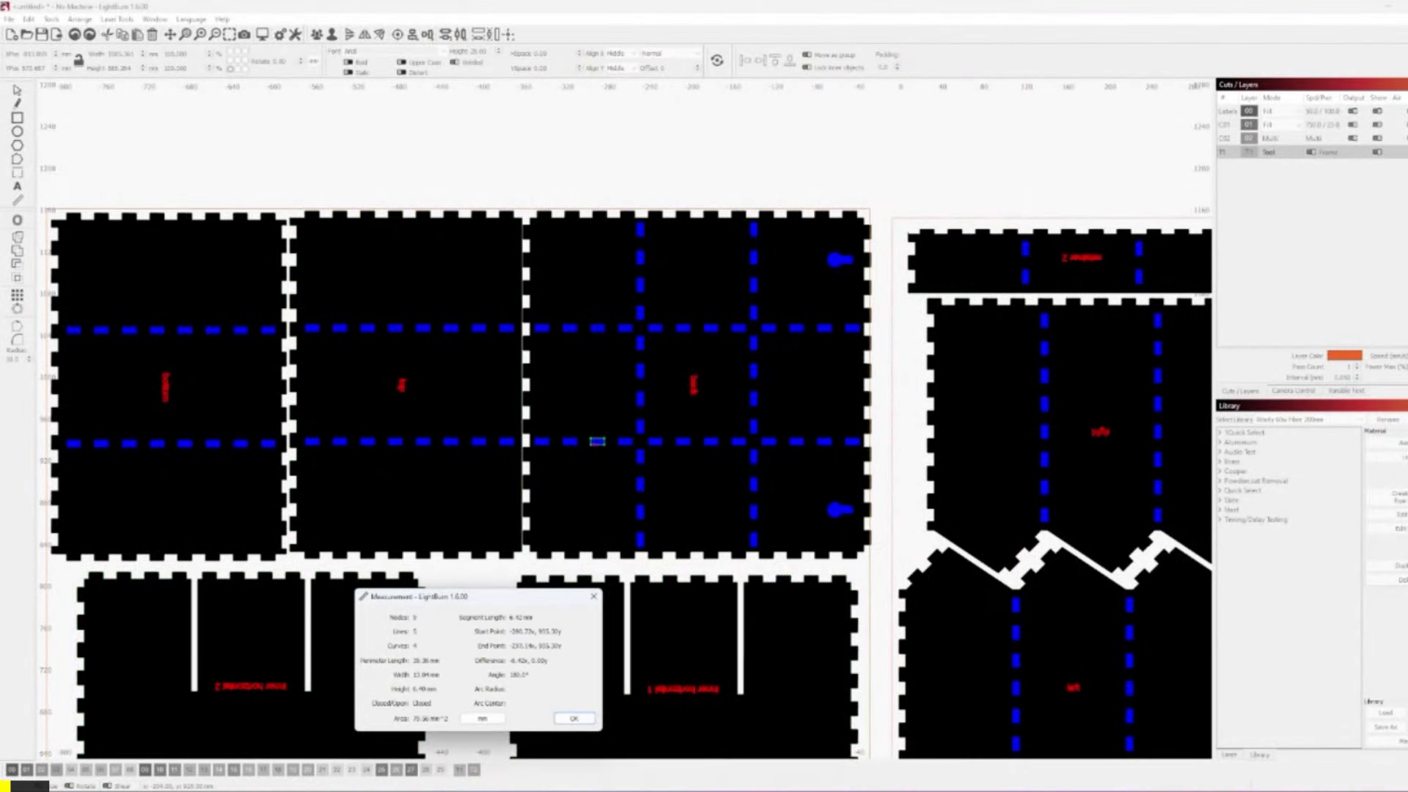
pyautogui.moveTo(597, 434); pyautogui.dragTo(377, 386, button='middle')
# Measure finger slots in both vertical rows of the back panel, and close the measurement
pyautogui.click(402, 303)
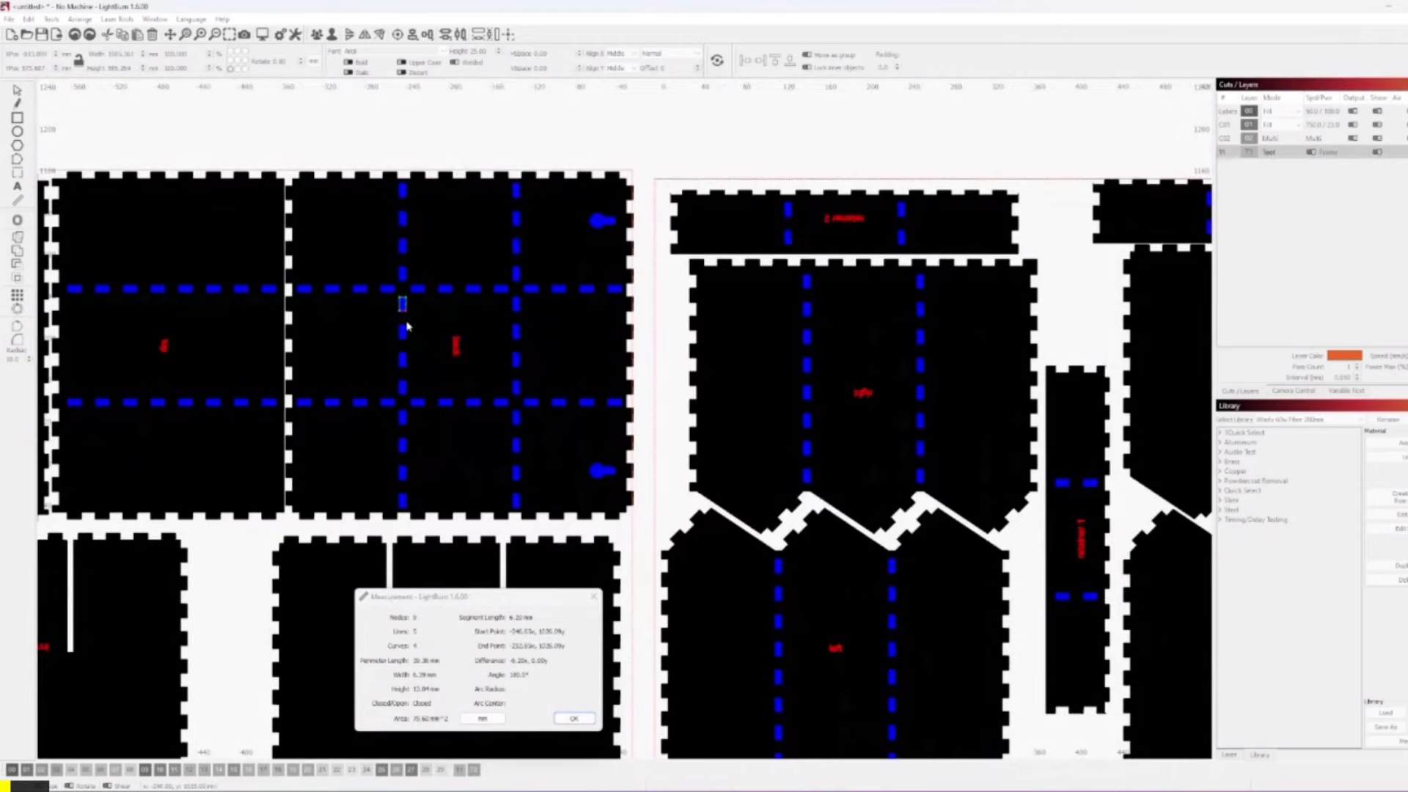
pyautogui.click(516, 473)
pyautogui.click(288, 345)
pyautogui.click(165, 345)
pyautogui.moveTo(446, 196); pyautogui.dragTo(596, 207, button='middle')
pyautogui.click(666, 314)
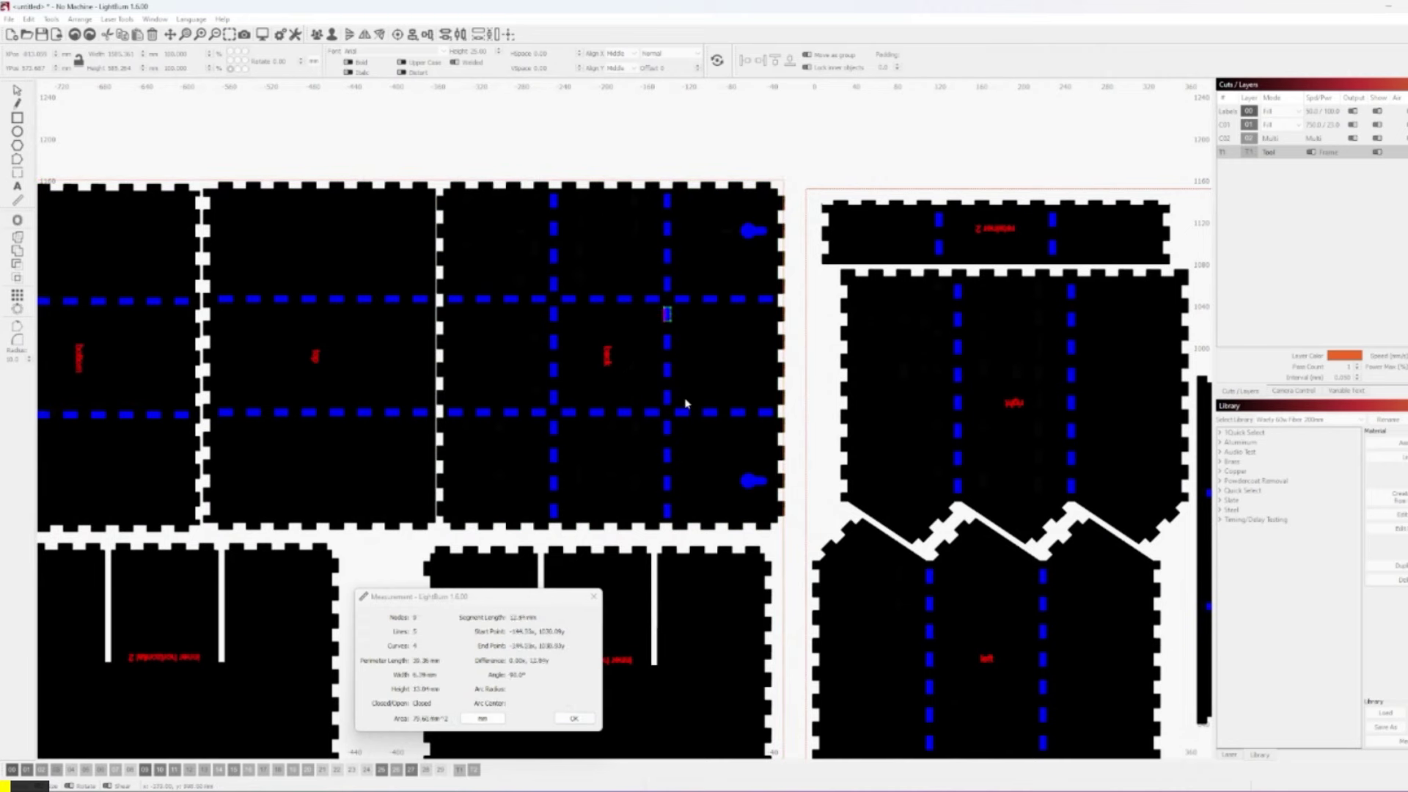
pyautogui.click(281, 412)
pyautogui.click(240, 357)
pyautogui.press('Escape')
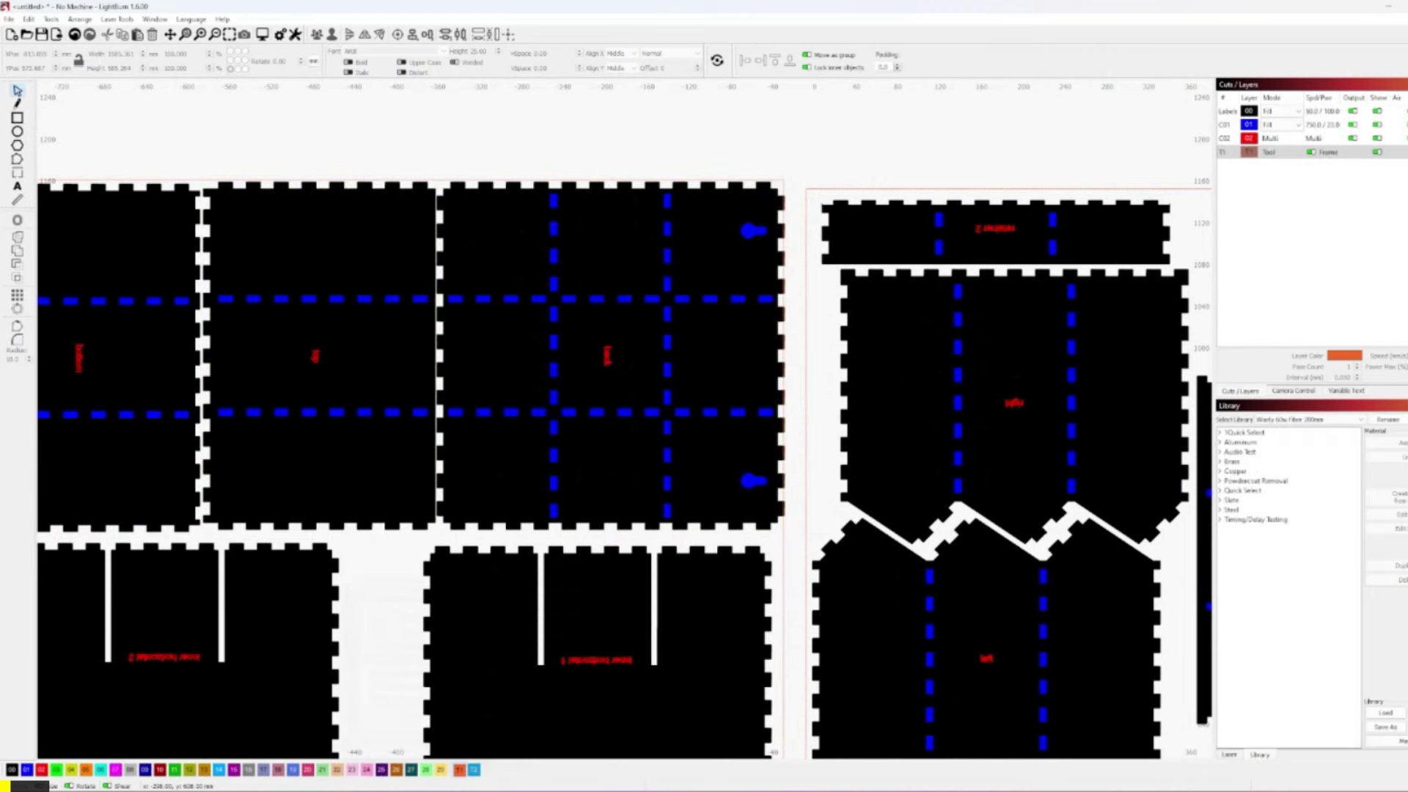
# Return to the BinTray page in the browser and check the sx and sy section descriptions against the preview photo
pyautogui.hotkey('alt', 'Tab')
pyautogui.scroll(4, 271, 319)
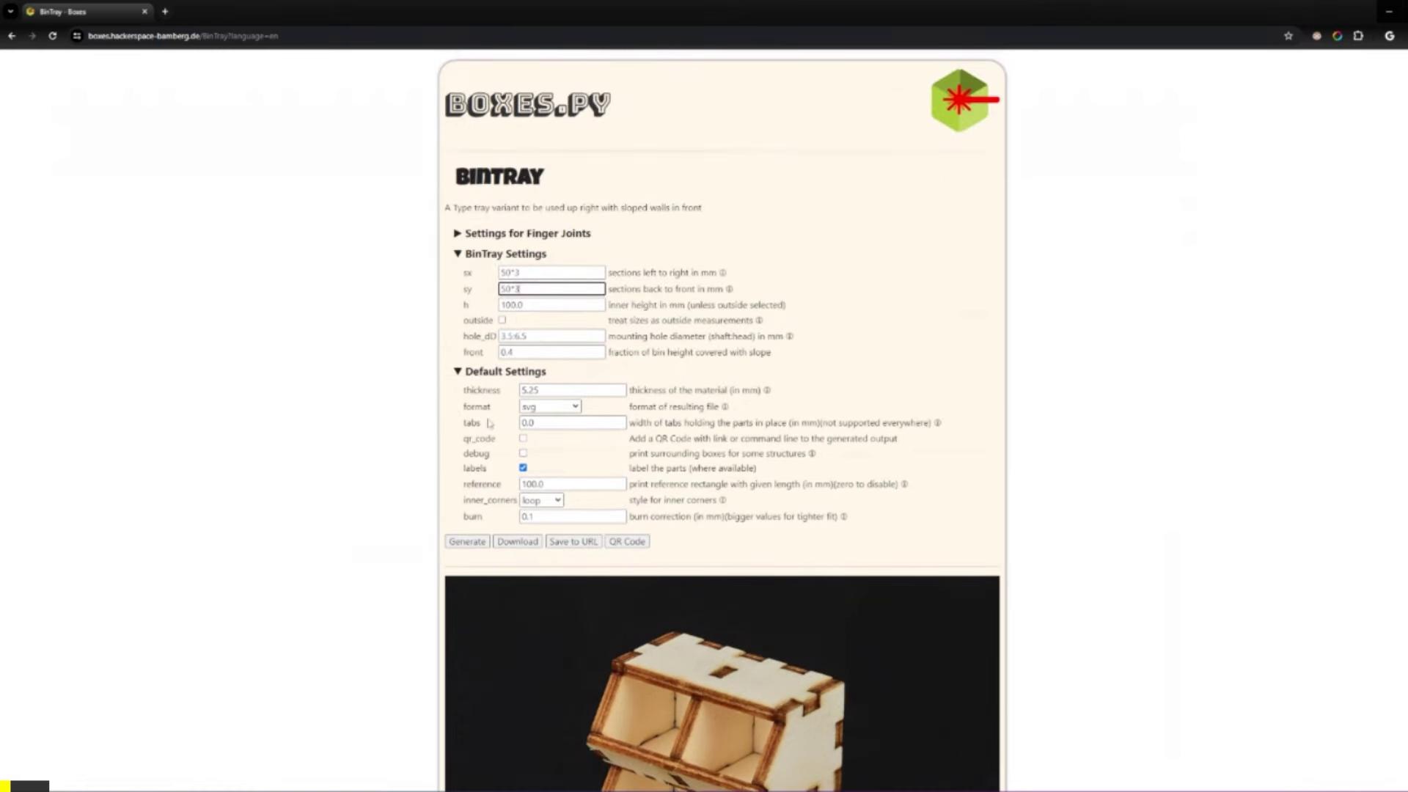
pyautogui.moveTo(621, 272); pyautogui.dragTo(722, 291)
pyautogui.scroll(-4, 755, 381)
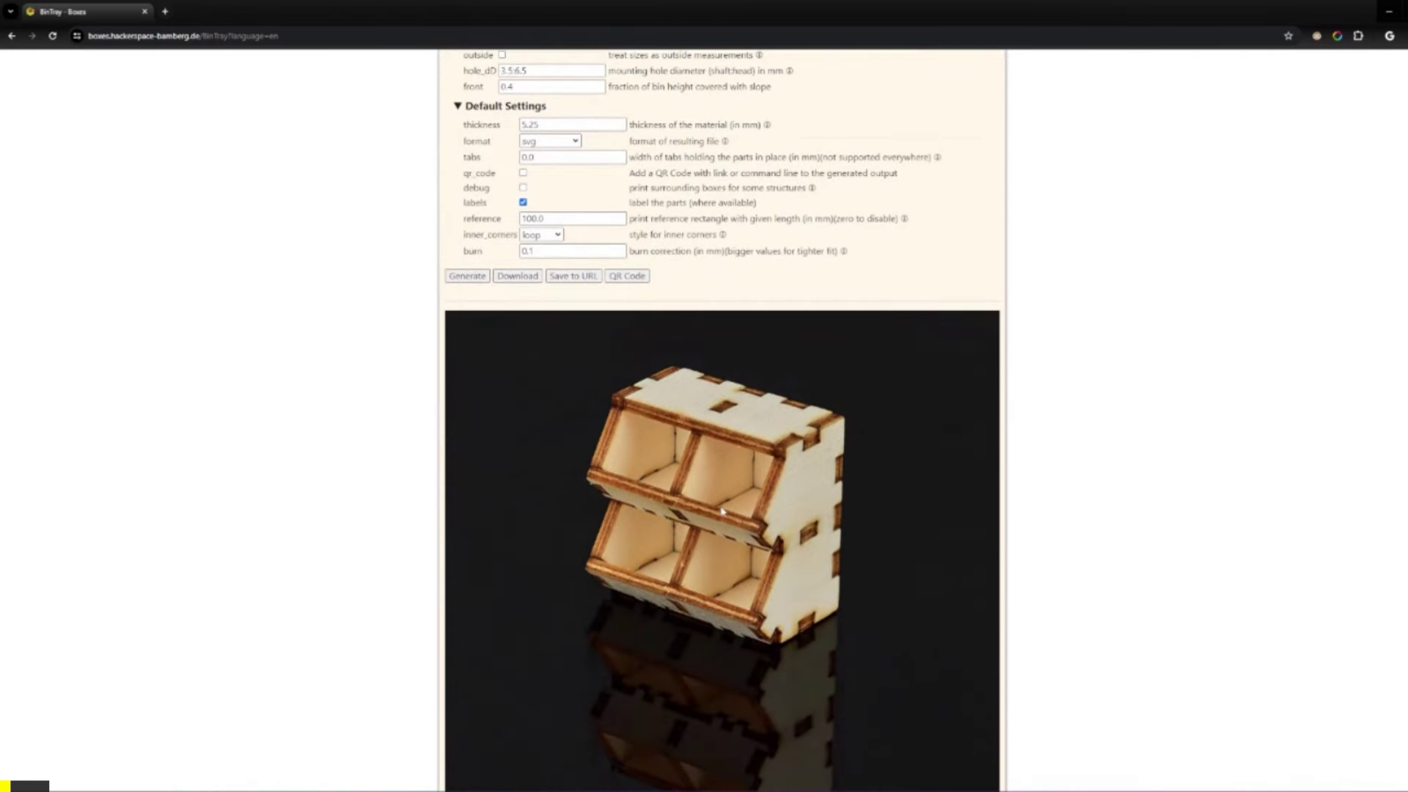
pyautogui.scroll(2, 720, 511)
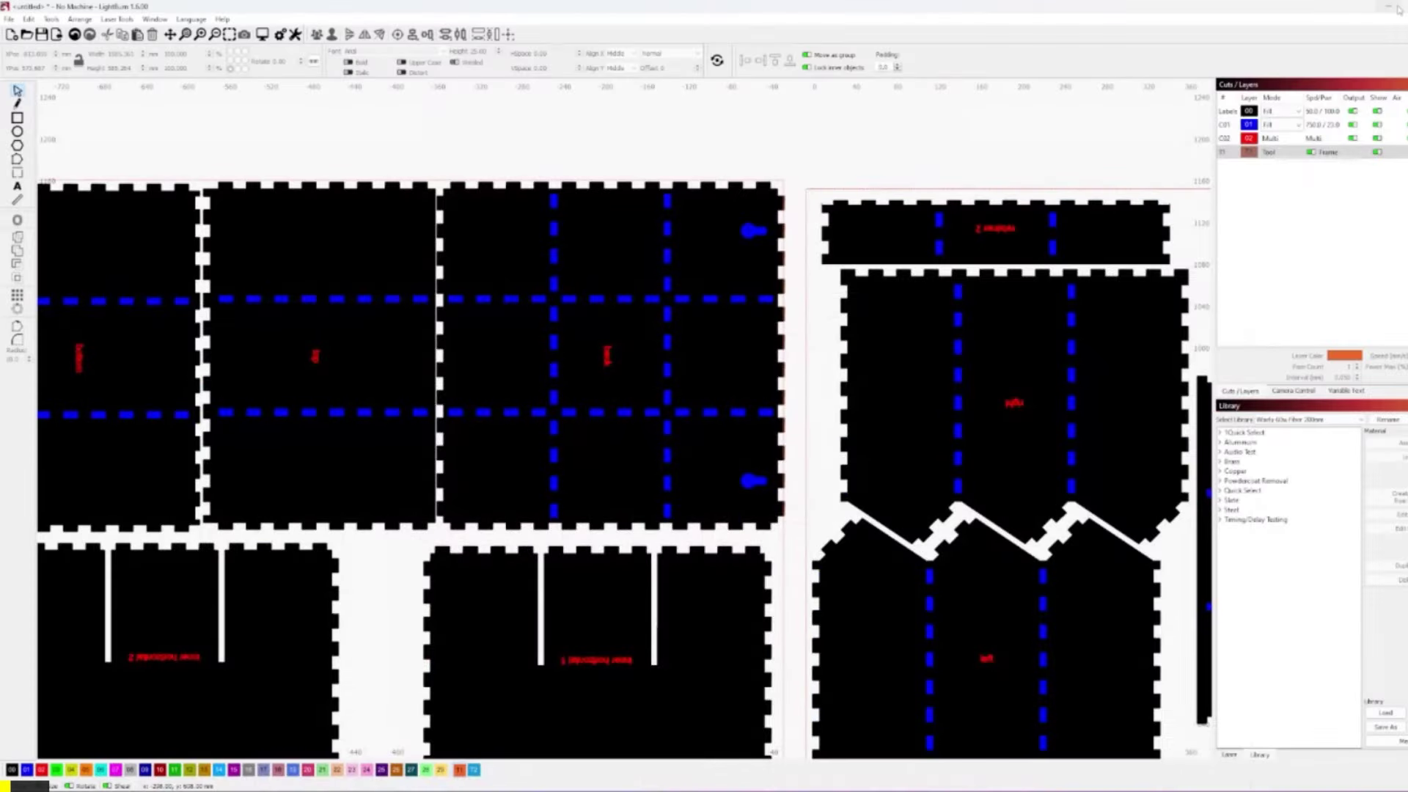
# Switch to LightBurn and examine the four-by-four bin tray layout and its divider parts
pyautogui.scroll(-1, 813, 393)
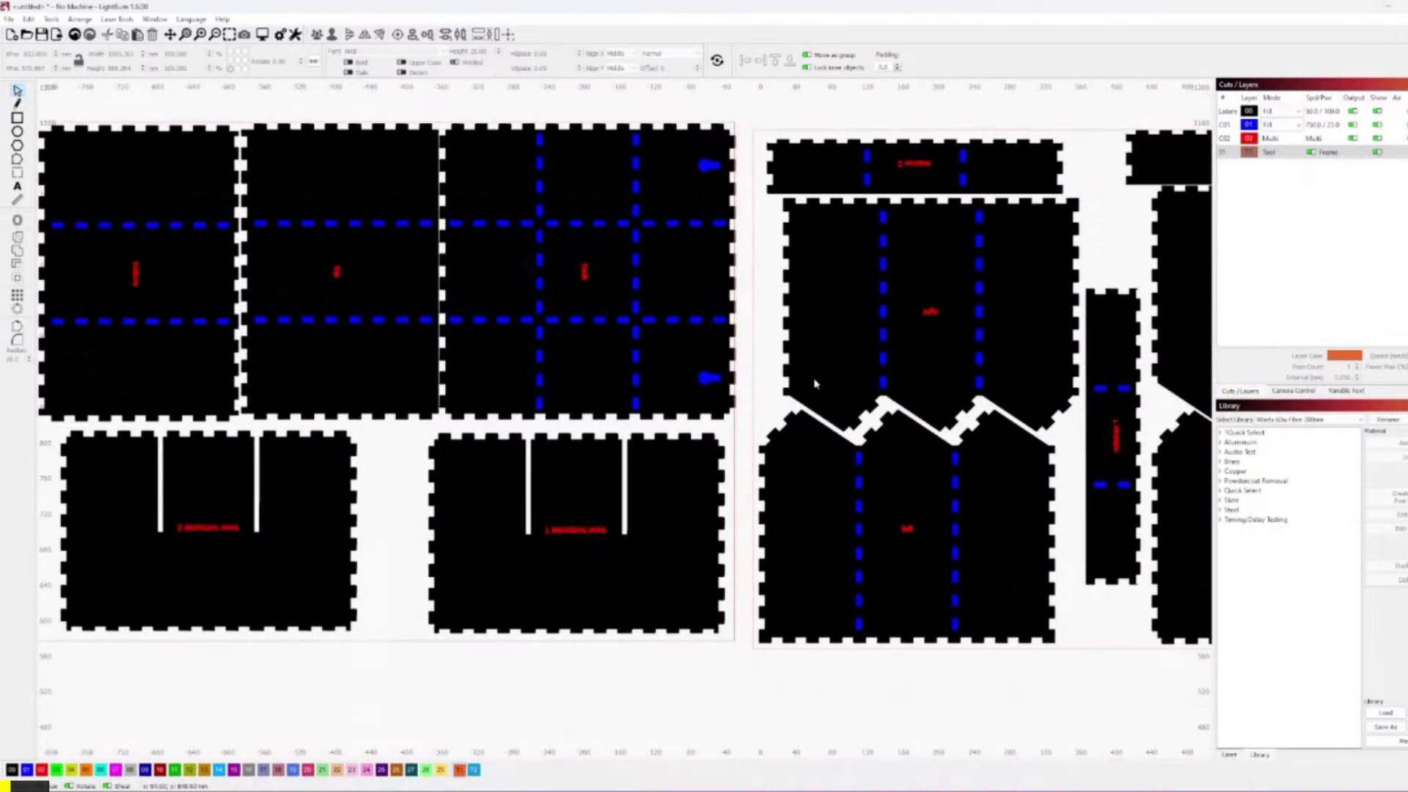
pyautogui.scroll(-2, 844, 440)
pyautogui.moveTo(844, 440); pyautogui.dragTo(700, 521, button='middle')
pyautogui.scroll(-3, 696, 513)
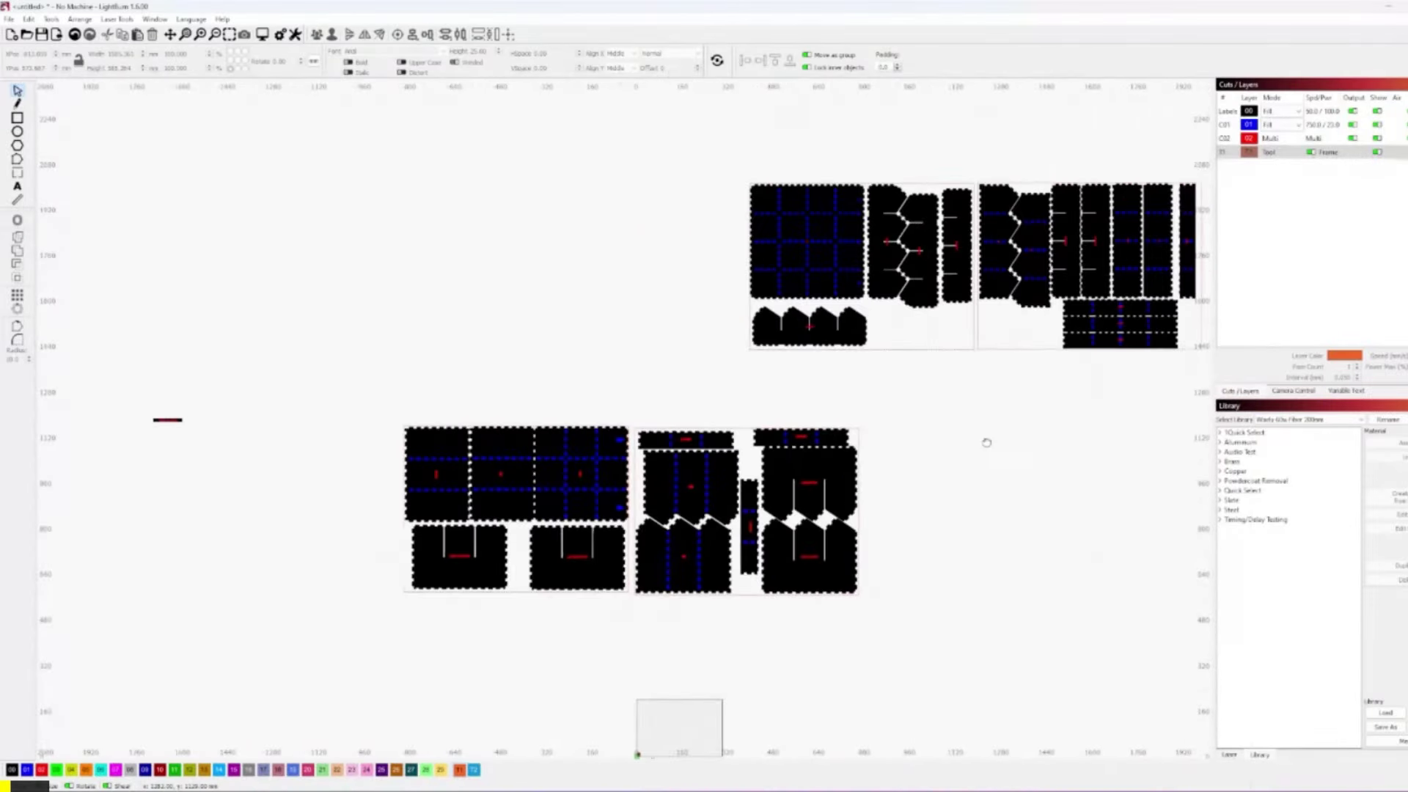
pyautogui.scroll(3, 658, 456)
pyautogui.moveTo(1073, 303); pyautogui.dragTo(801, 525, button='middle')
pyautogui.scroll(1, 801, 525)
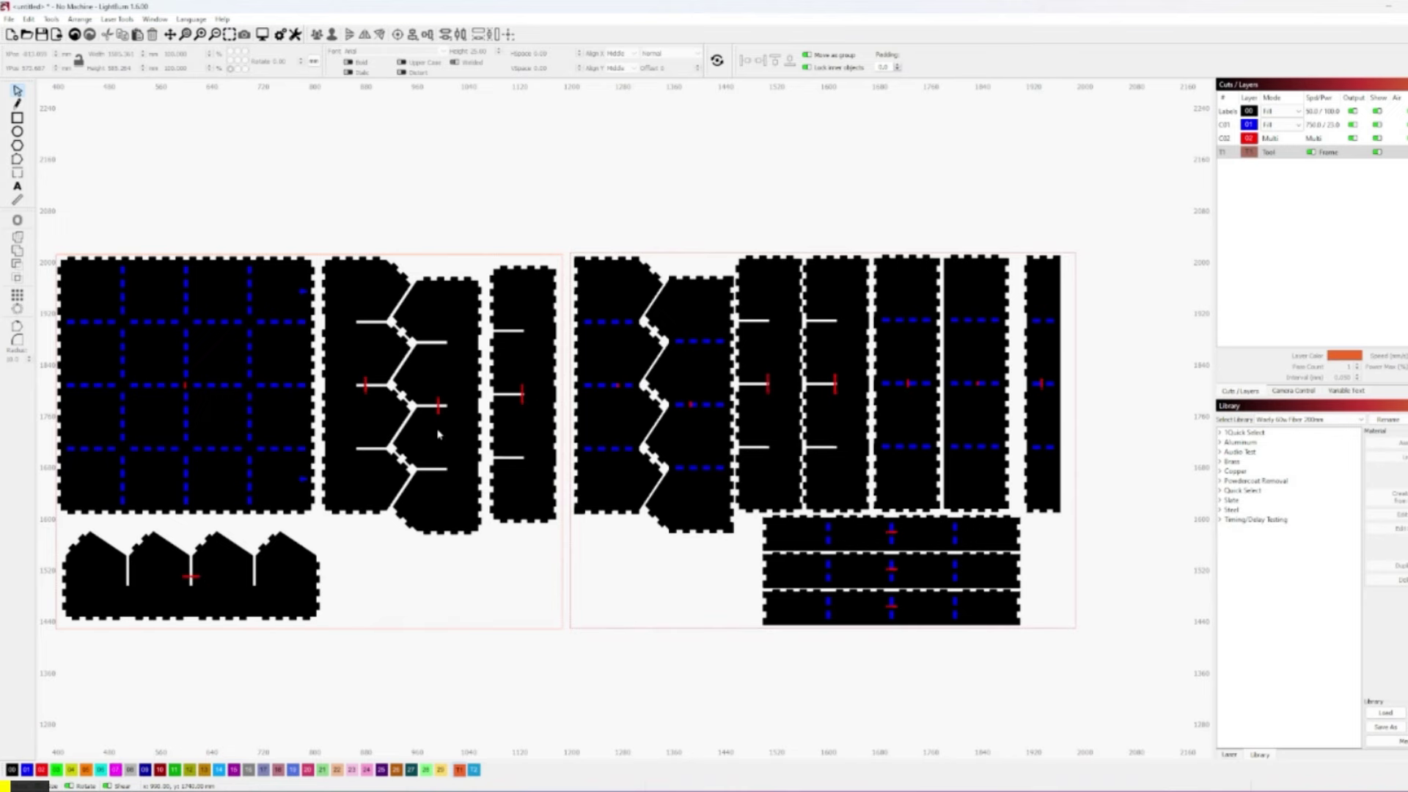
pyautogui.scroll(3, 435, 439)
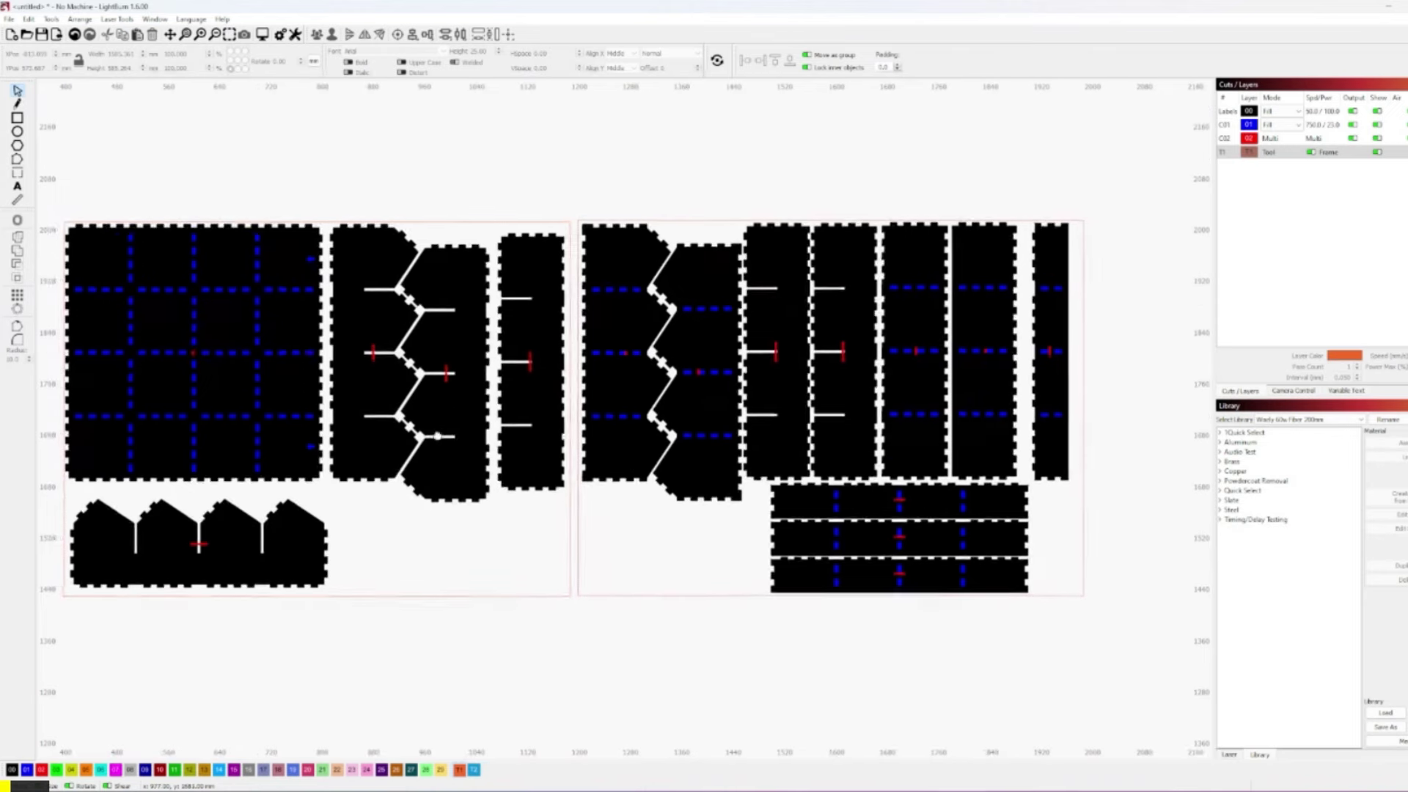
pyautogui.scroll(3, 414, 472)
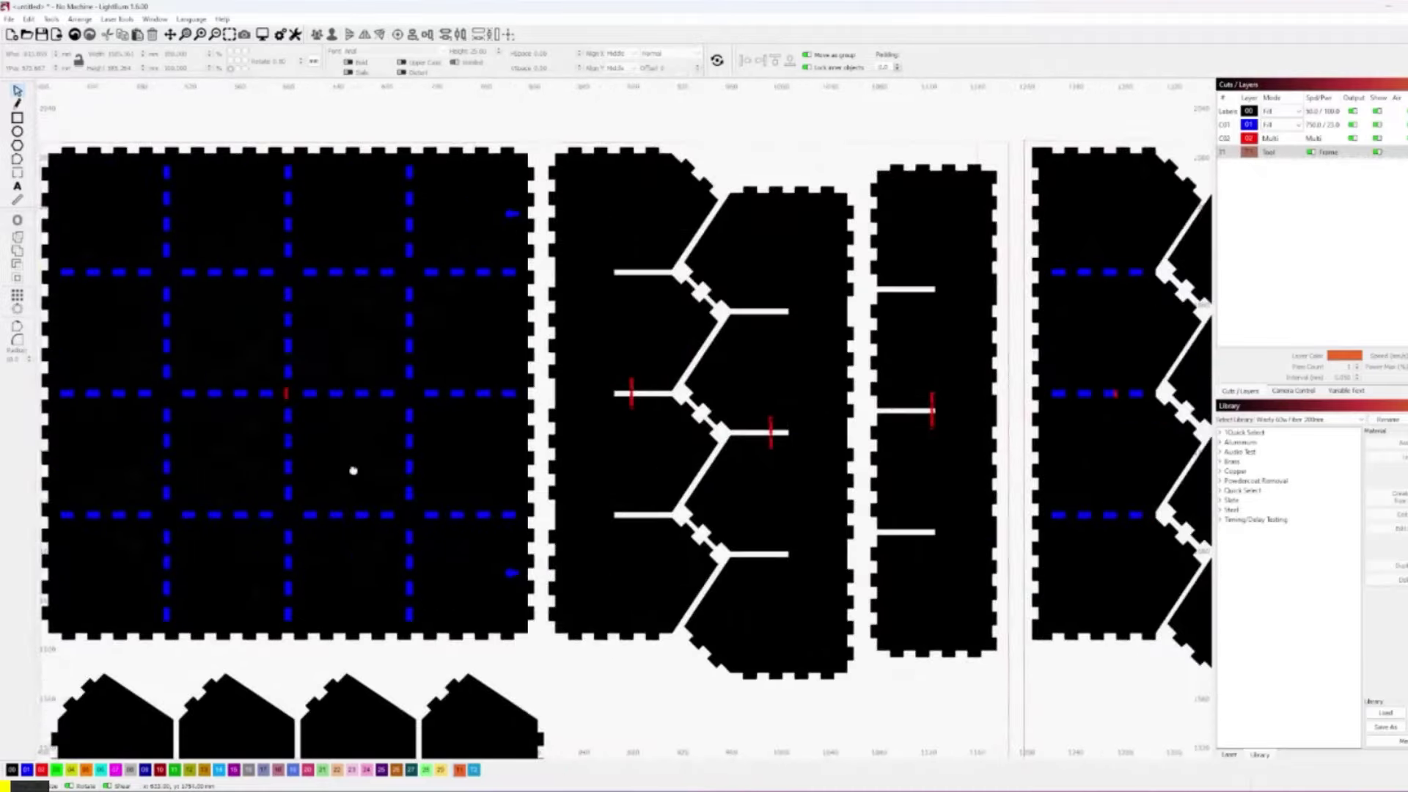
# Measure the horizontal and vertical spacing between slot rows on the large four-by-four panel, and close the measurement
pyautogui.click(17, 199)
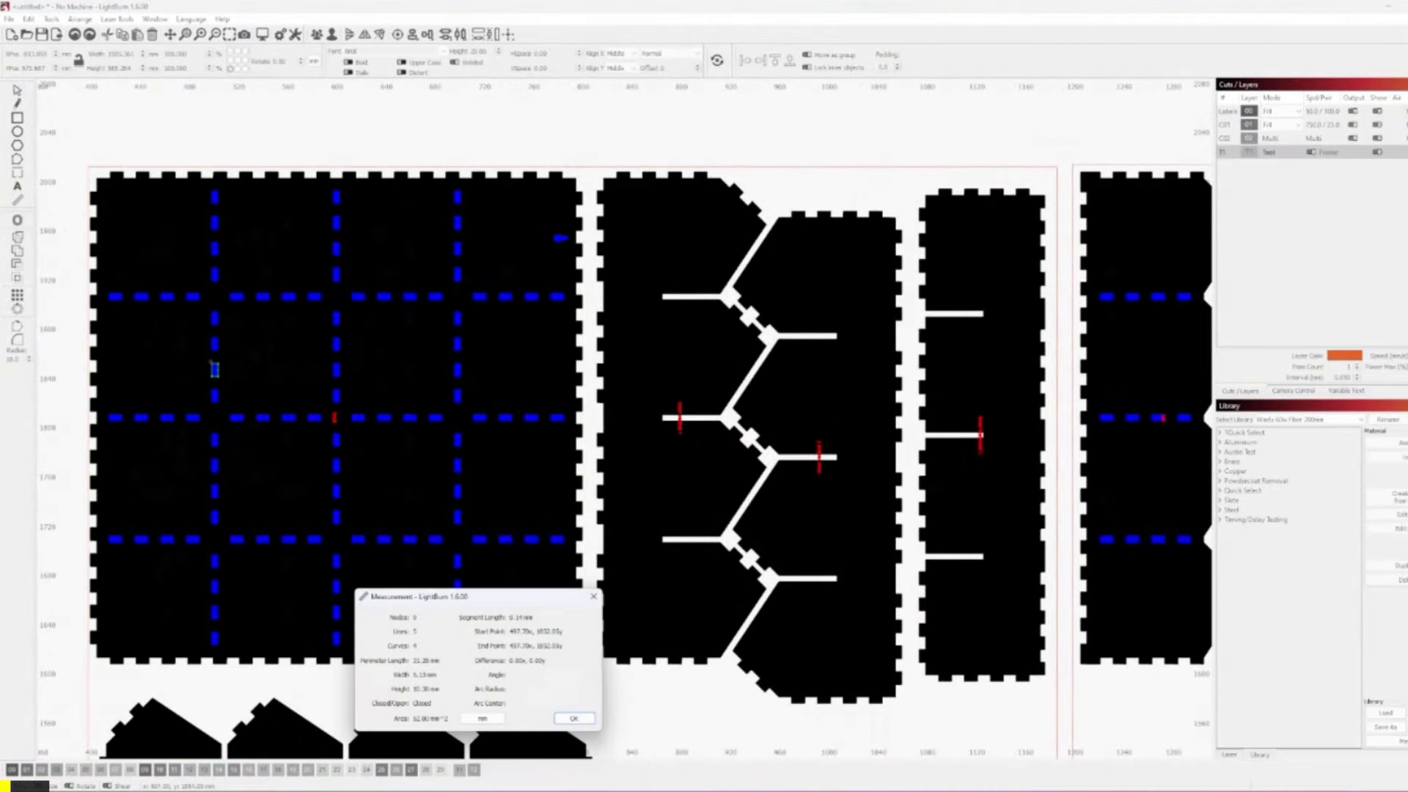
pyautogui.moveTo(214, 344); pyautogui.dragTo(335, 344)
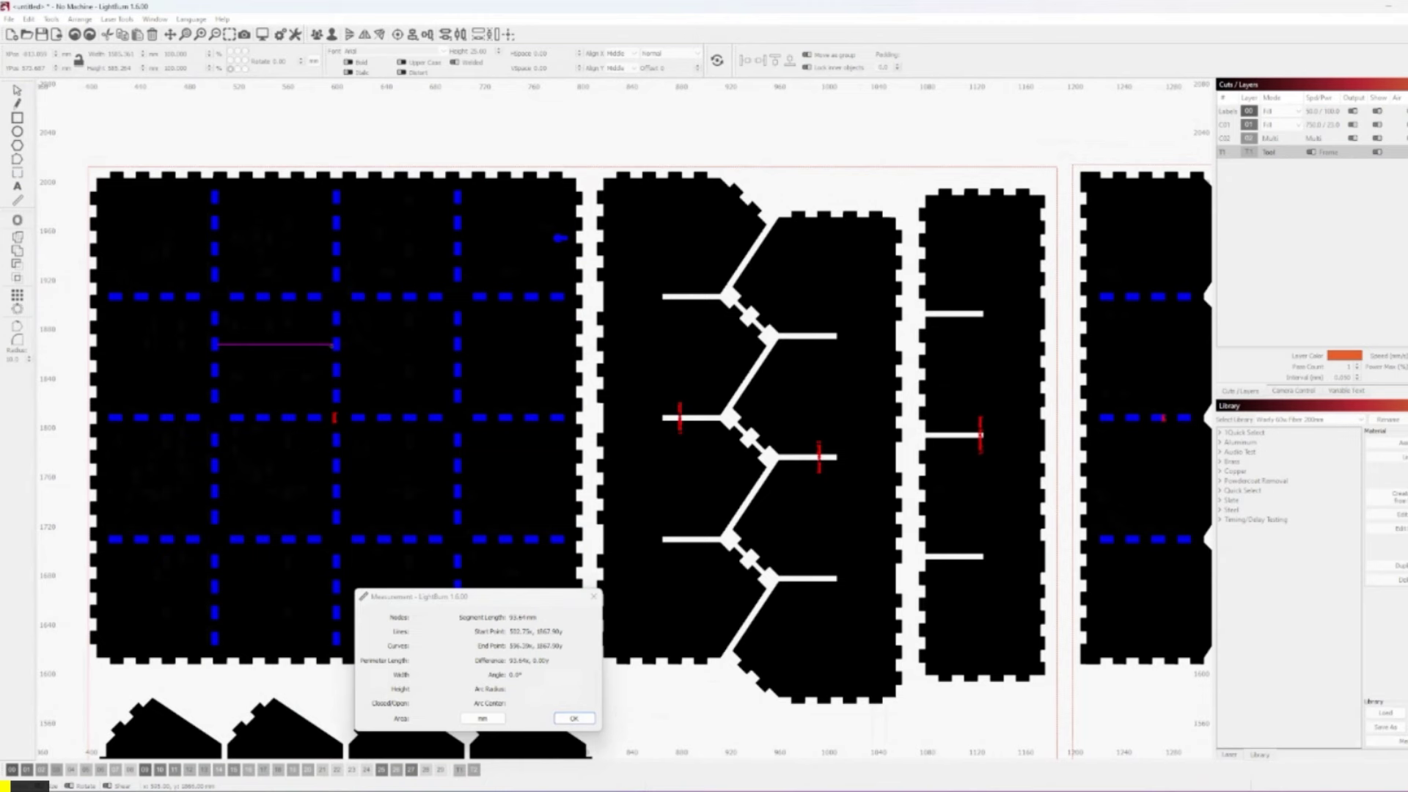
pyautogui.moveTo(291, 297); pyautogui.dragTo(292, 417)
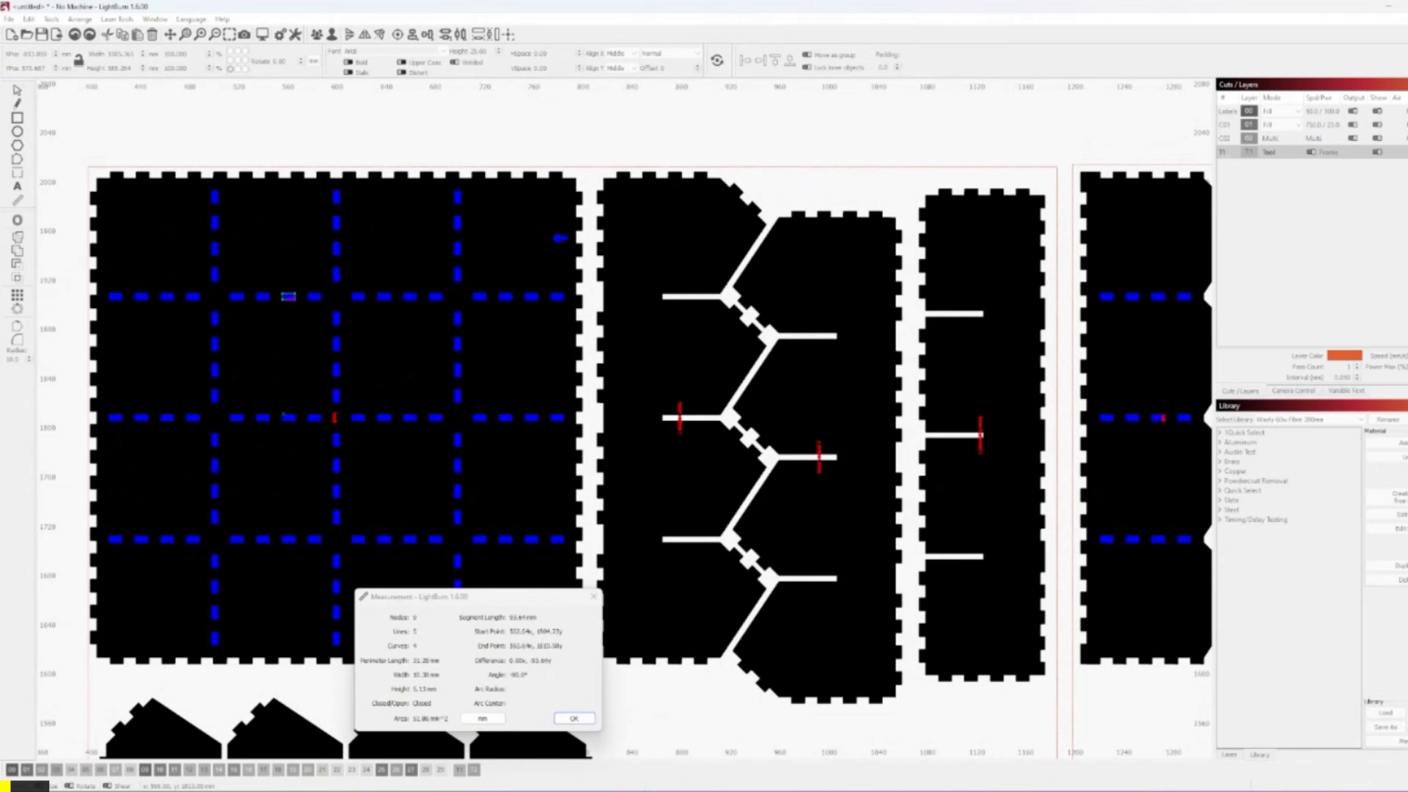
pyautogui.click(593, 596)
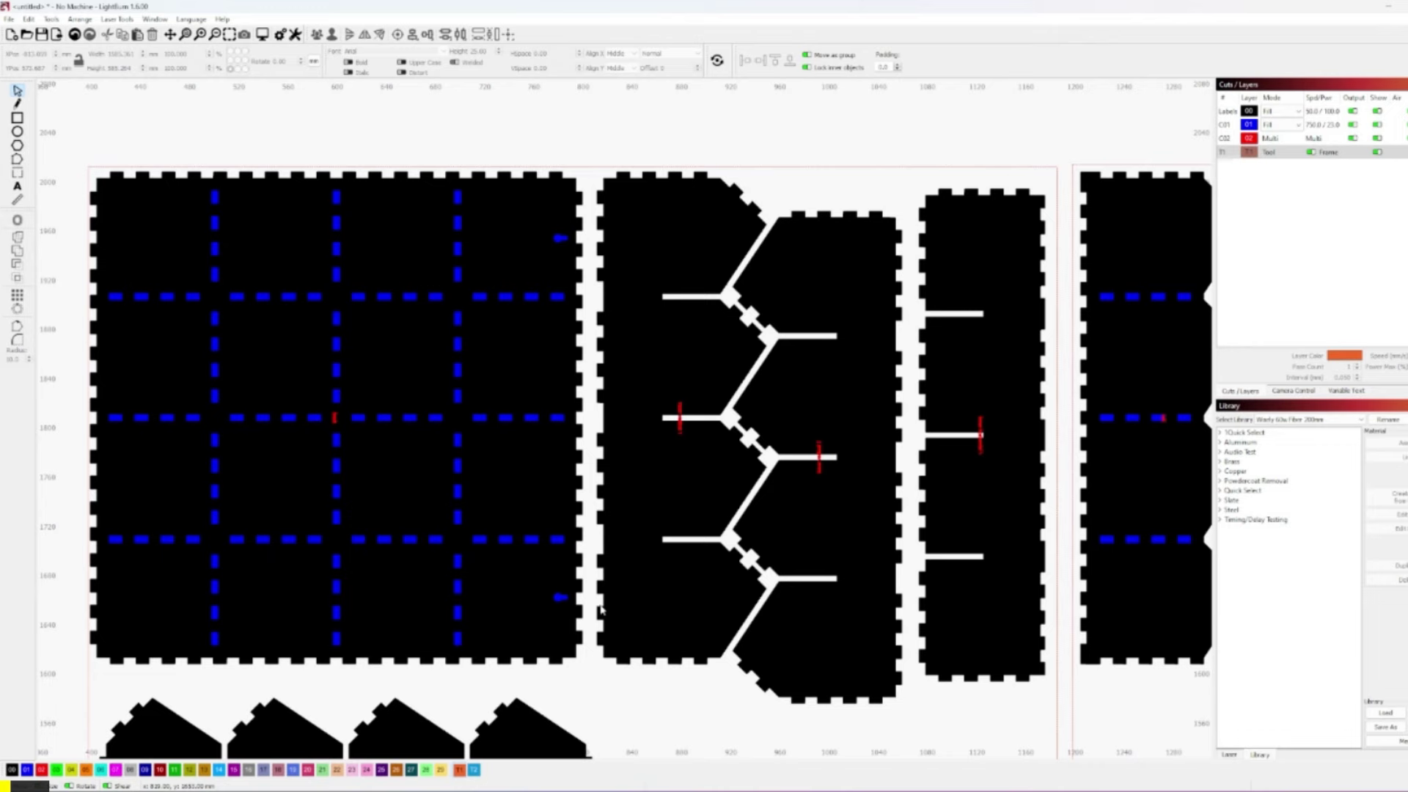
pyautogui.scroll(-5, 600, 610)
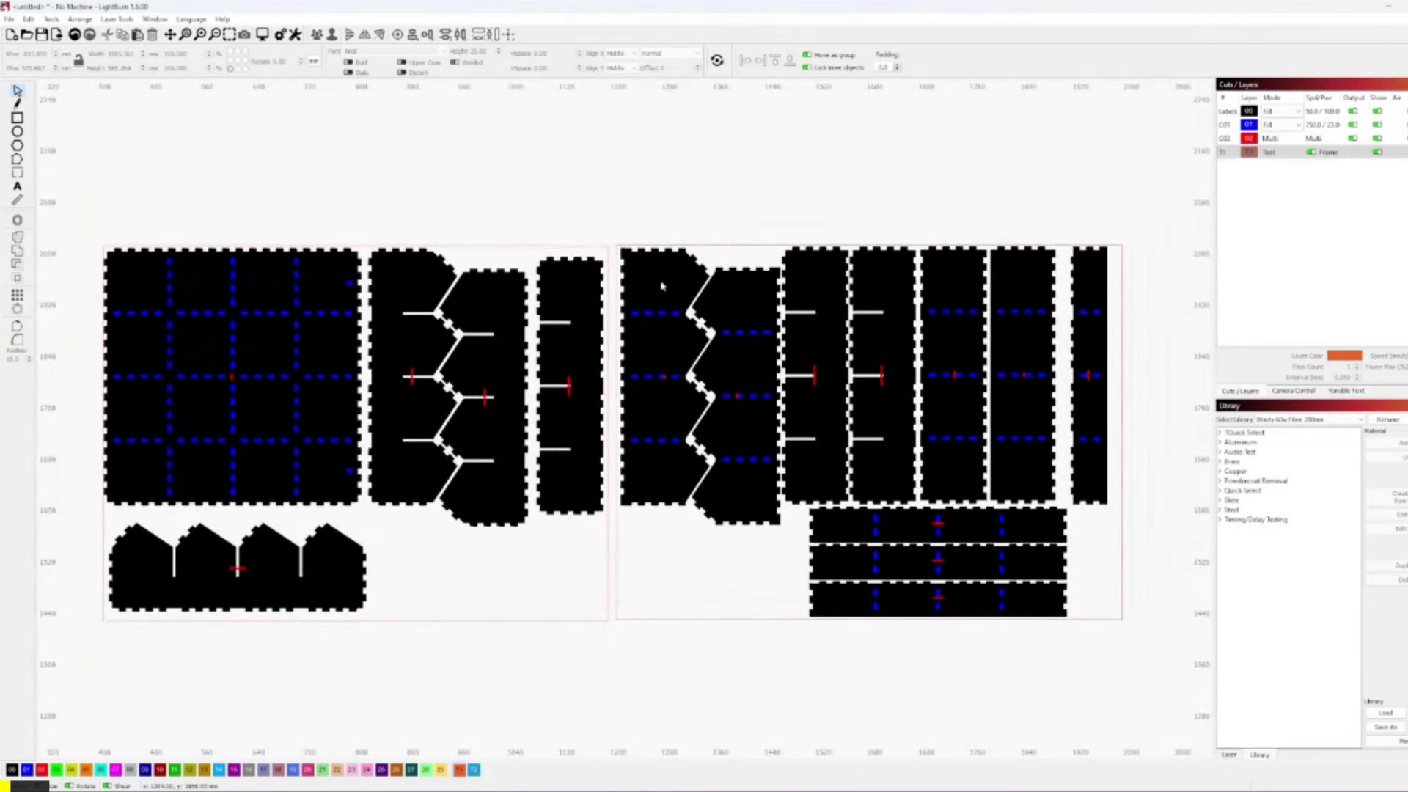
pyautogui.moveTo(1165, 657); pyautogui.dragTo(90, 247)
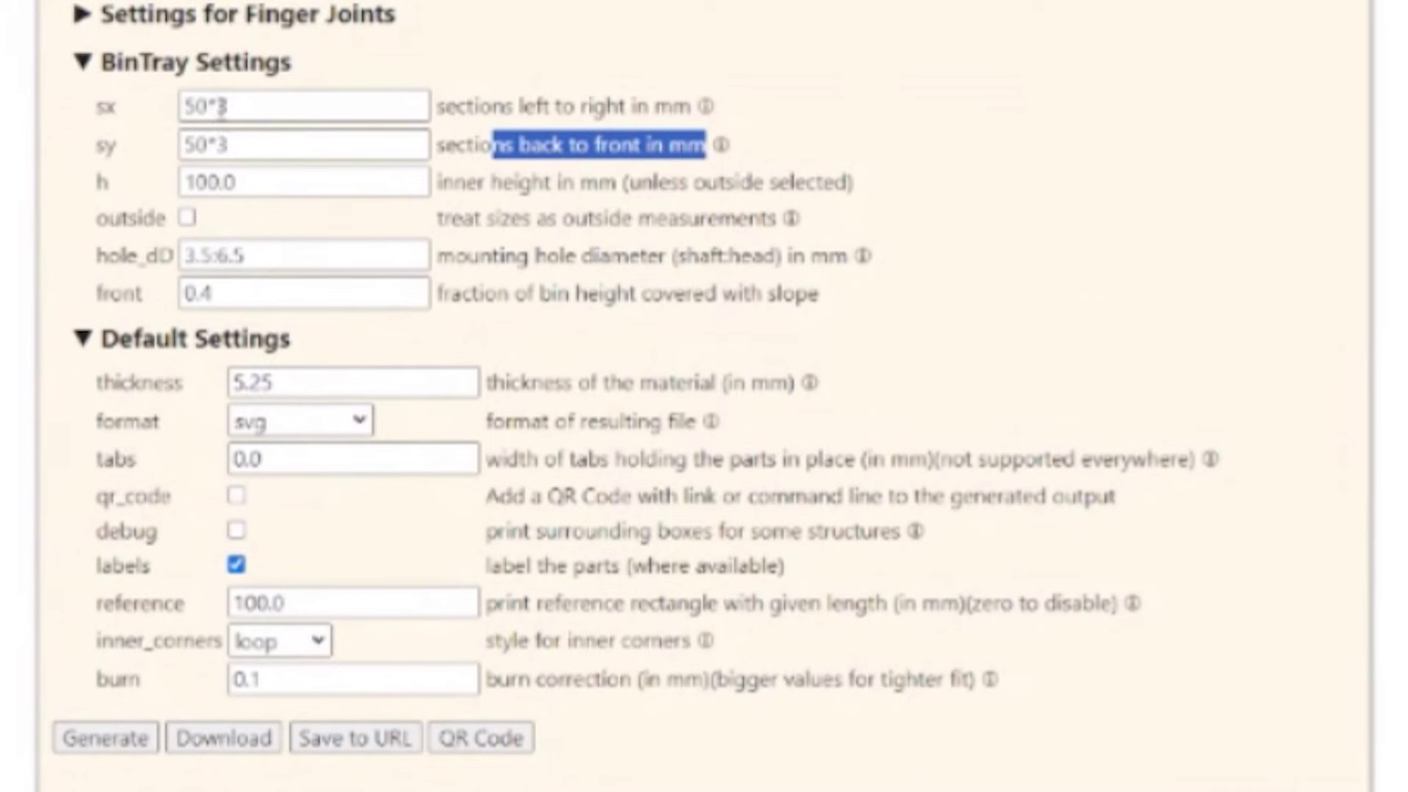
# On the Boxes.py BinTray page, set both the sx and sy sections to 100*4
pyautogui.tripleClick(233, 109)
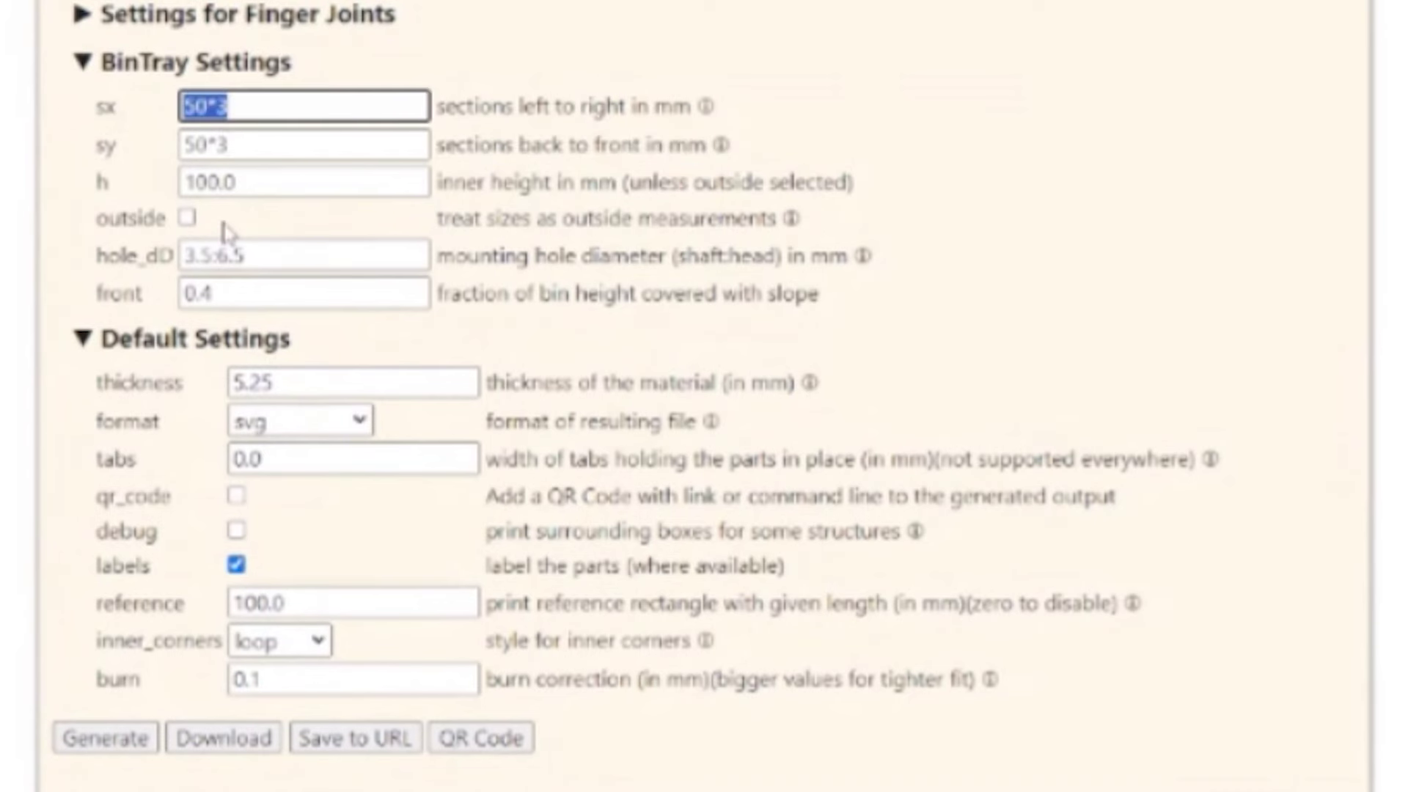
pyautogui.write('100')
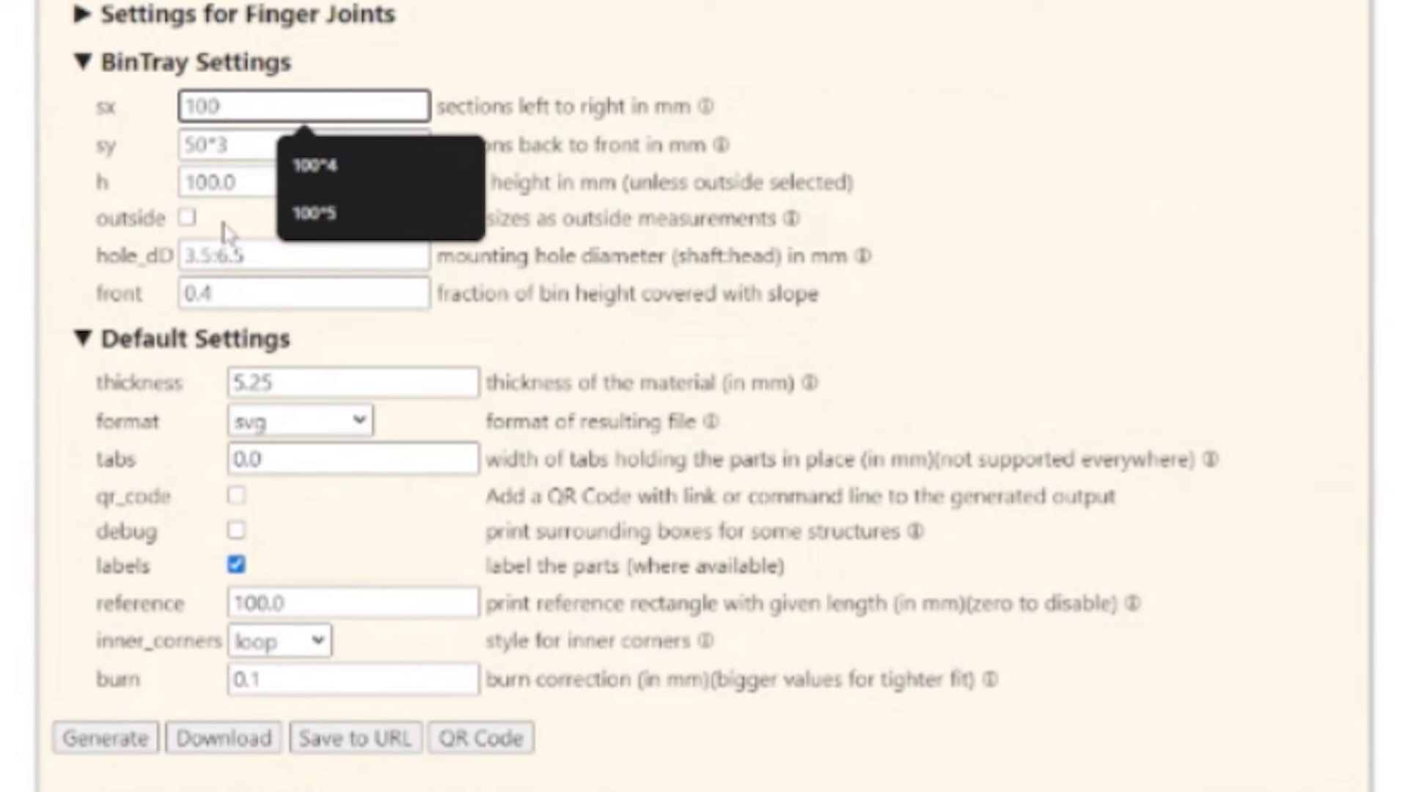
pyautogui.write('*4')
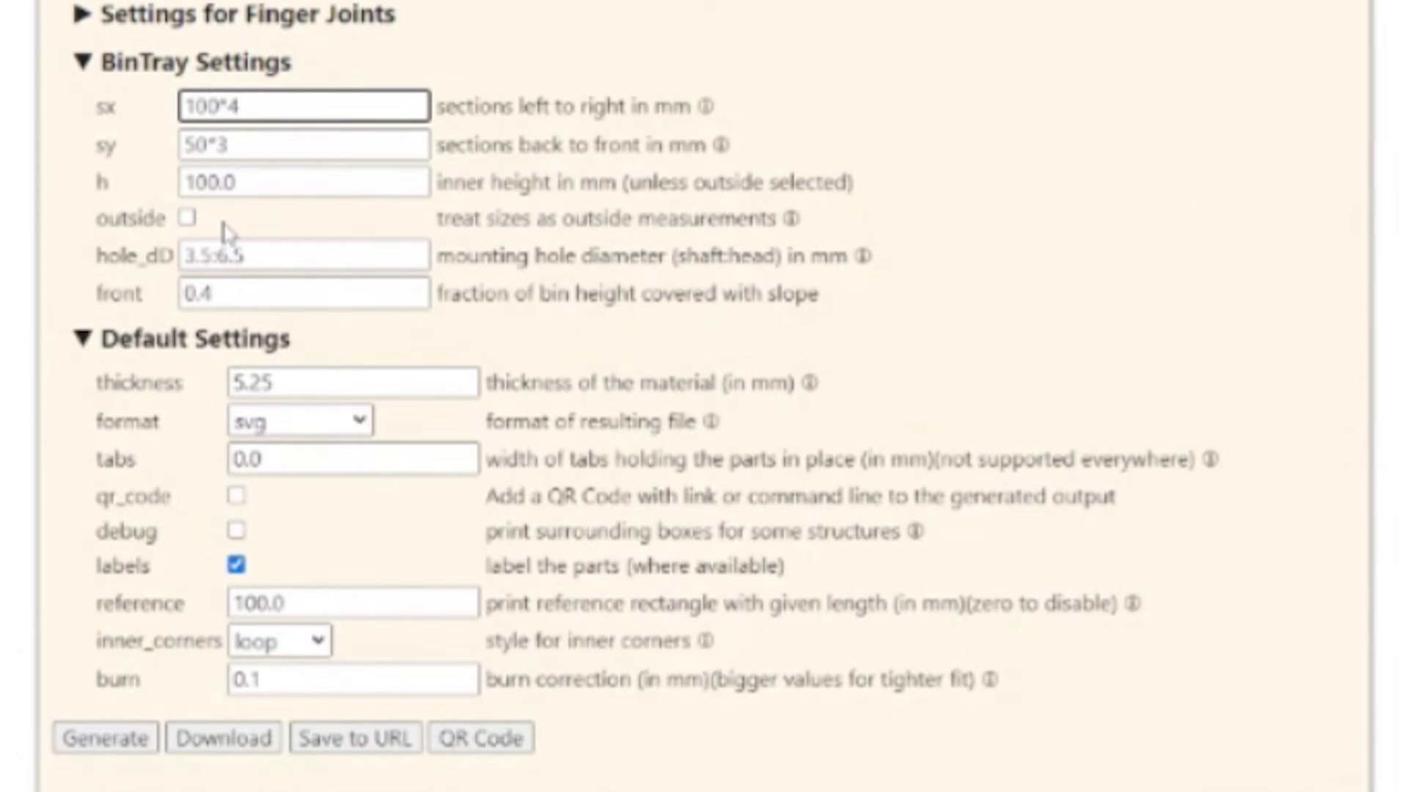
pyautogui.press('Tab')
pyautogui.write('100*4')
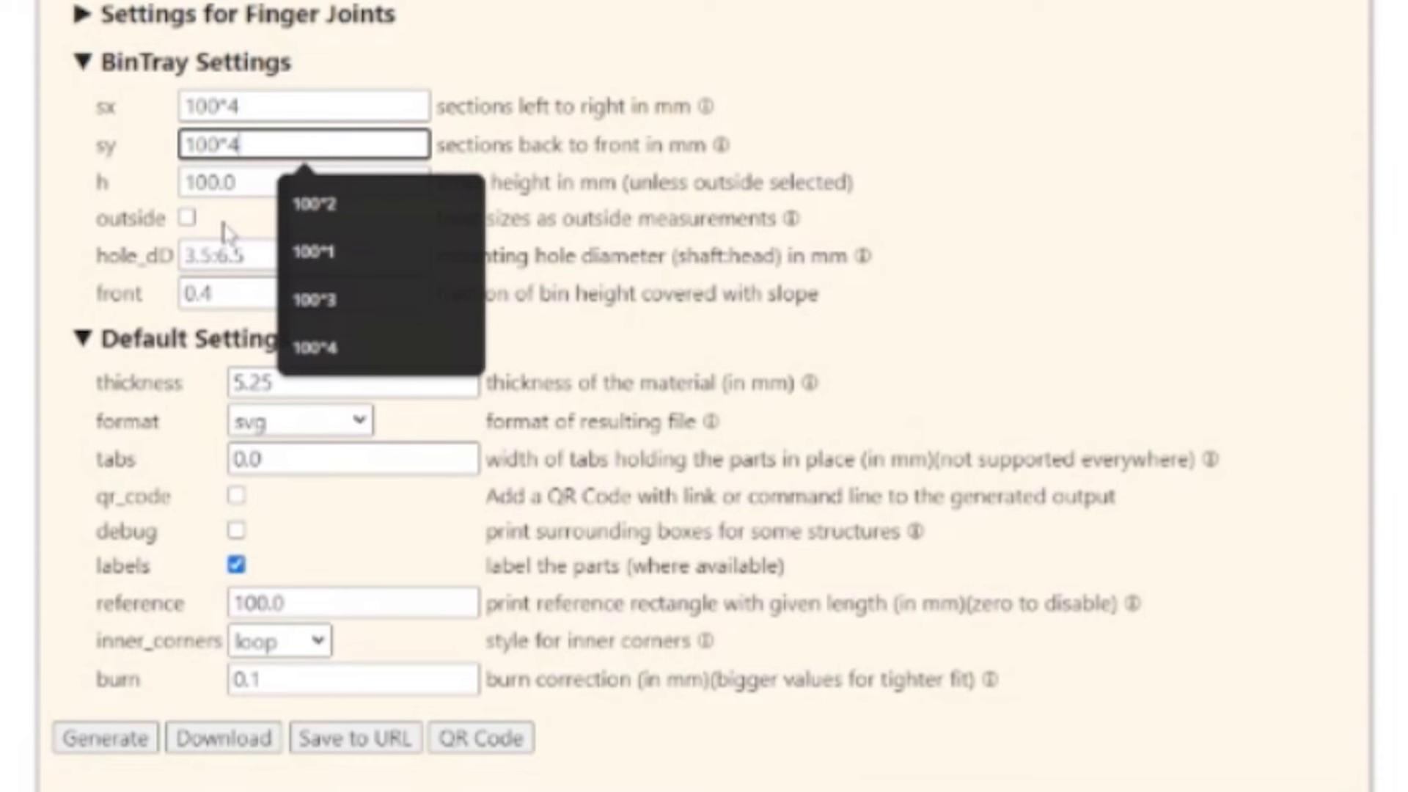
pyautogui.press('Escape')
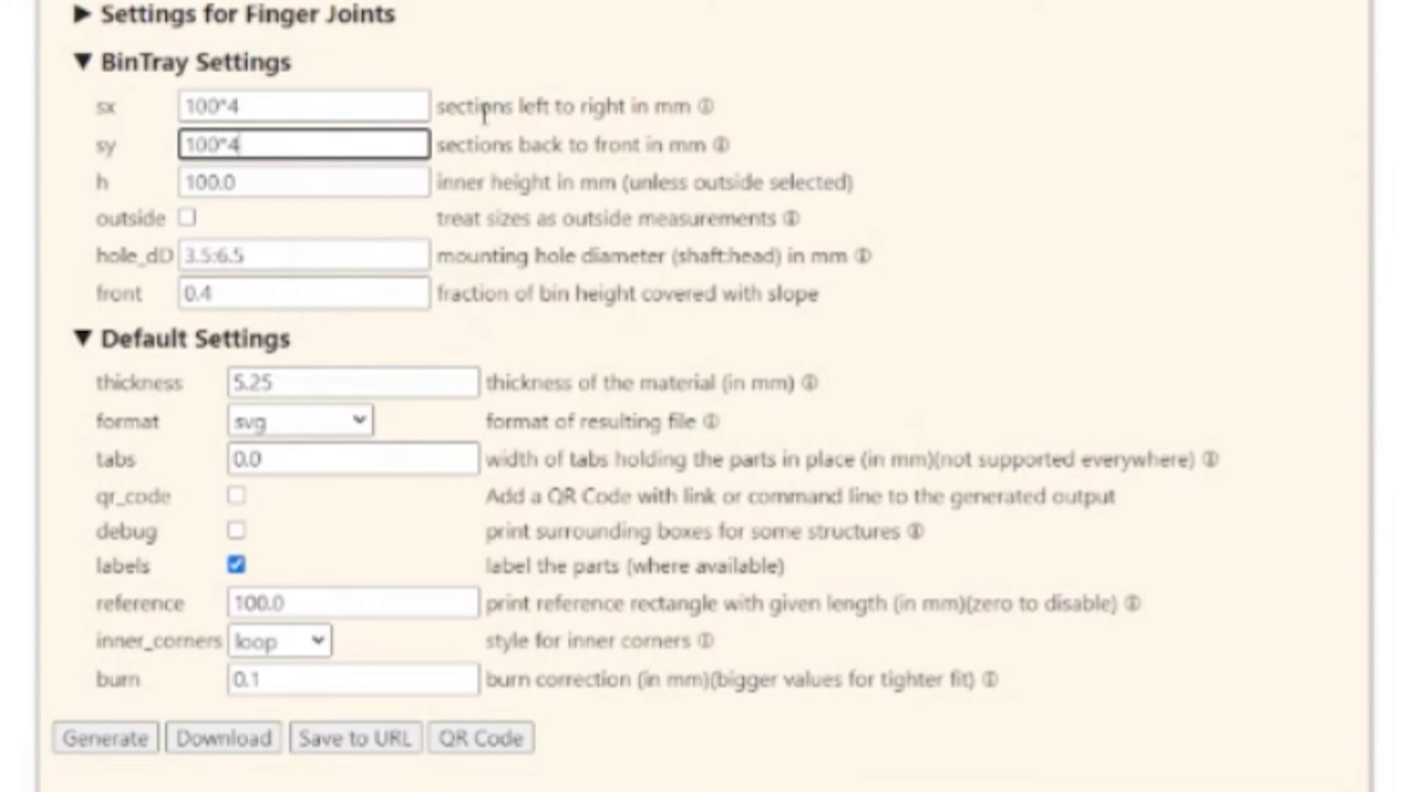
pyautogui.click(499, 574)
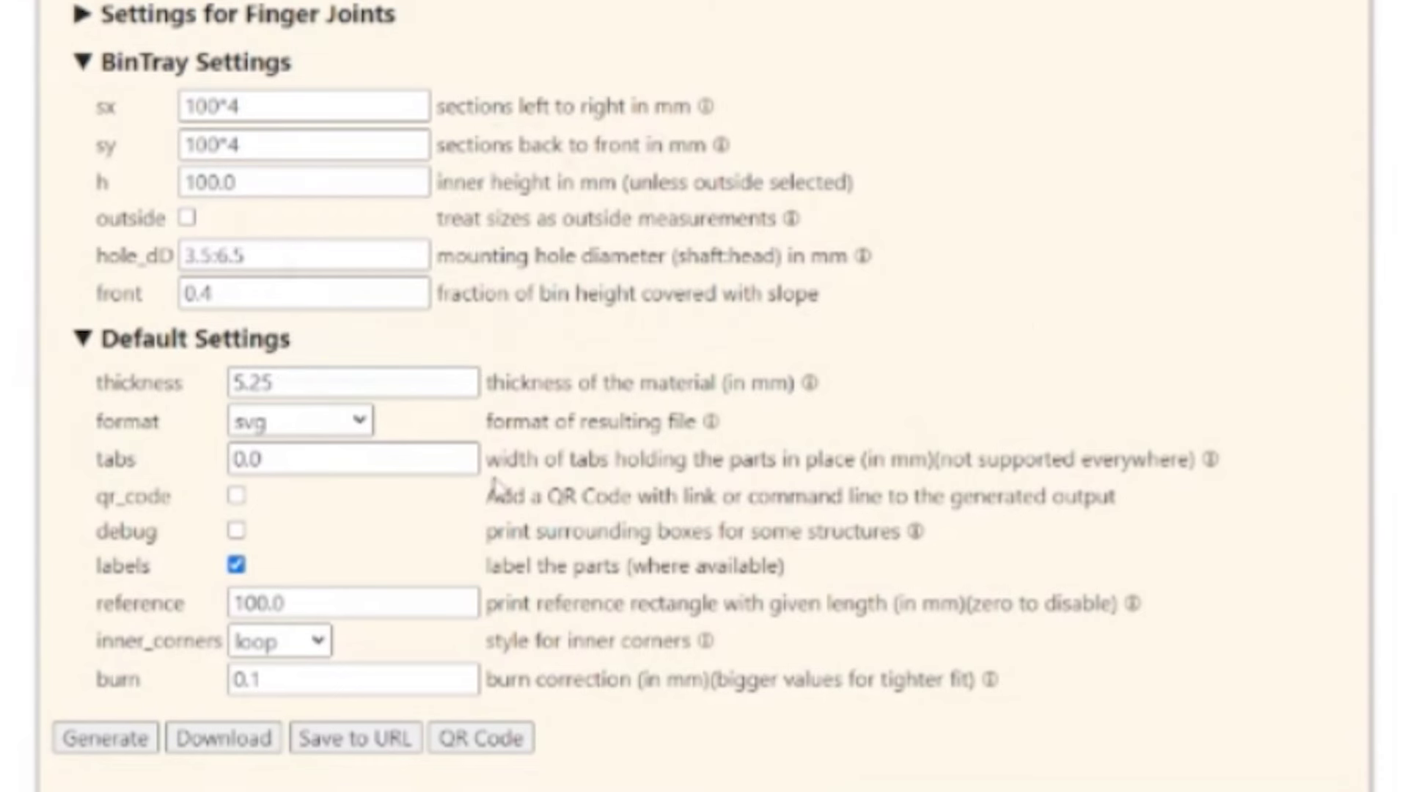
# Review the inner height, mounting hole diameter and material thickness settings of the bin tray
pyautogui.click(280, 185)
pyautogui.moveTo(281, 185); pyautogui.dragTo(141, 187)
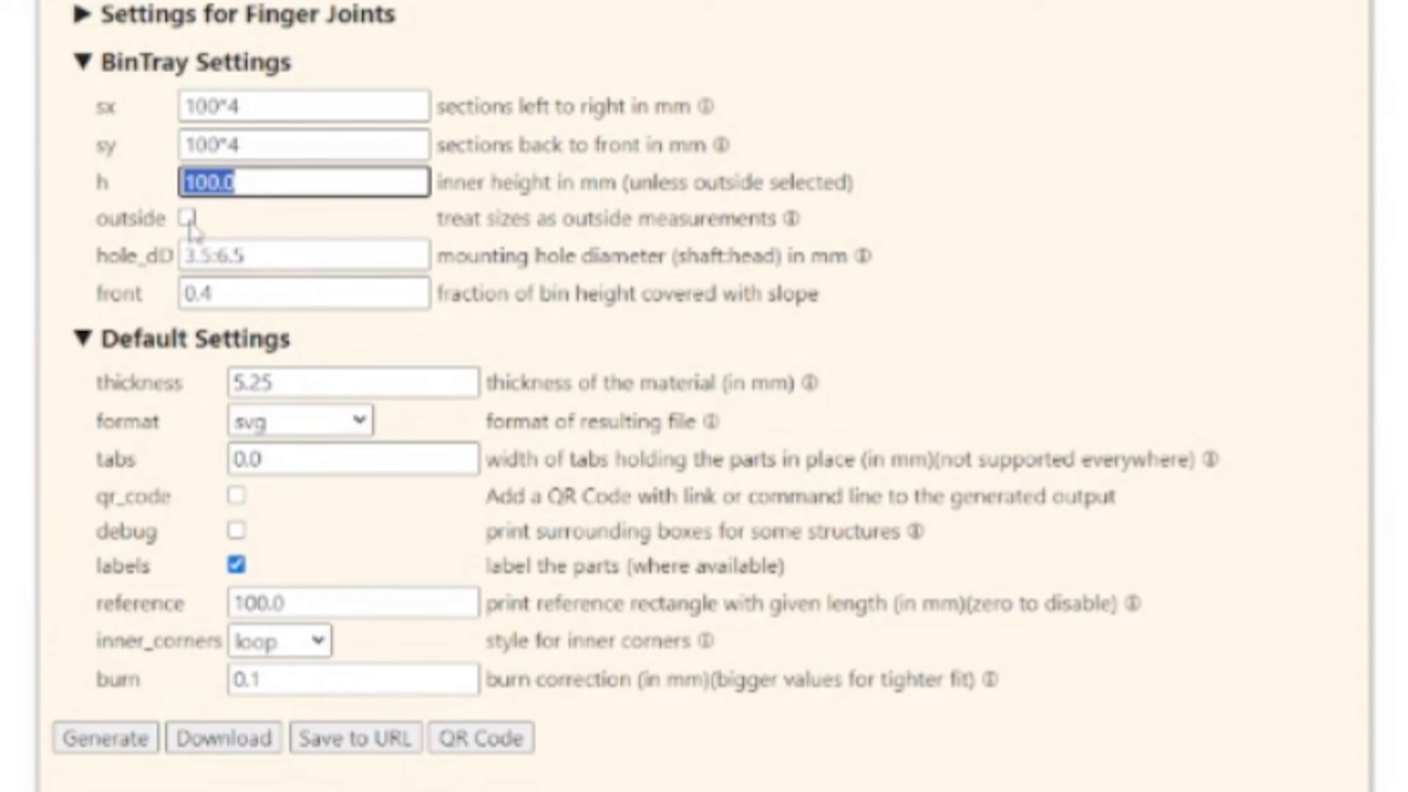
pyautogui.press('Tab')
pyautogui.press('Tab')
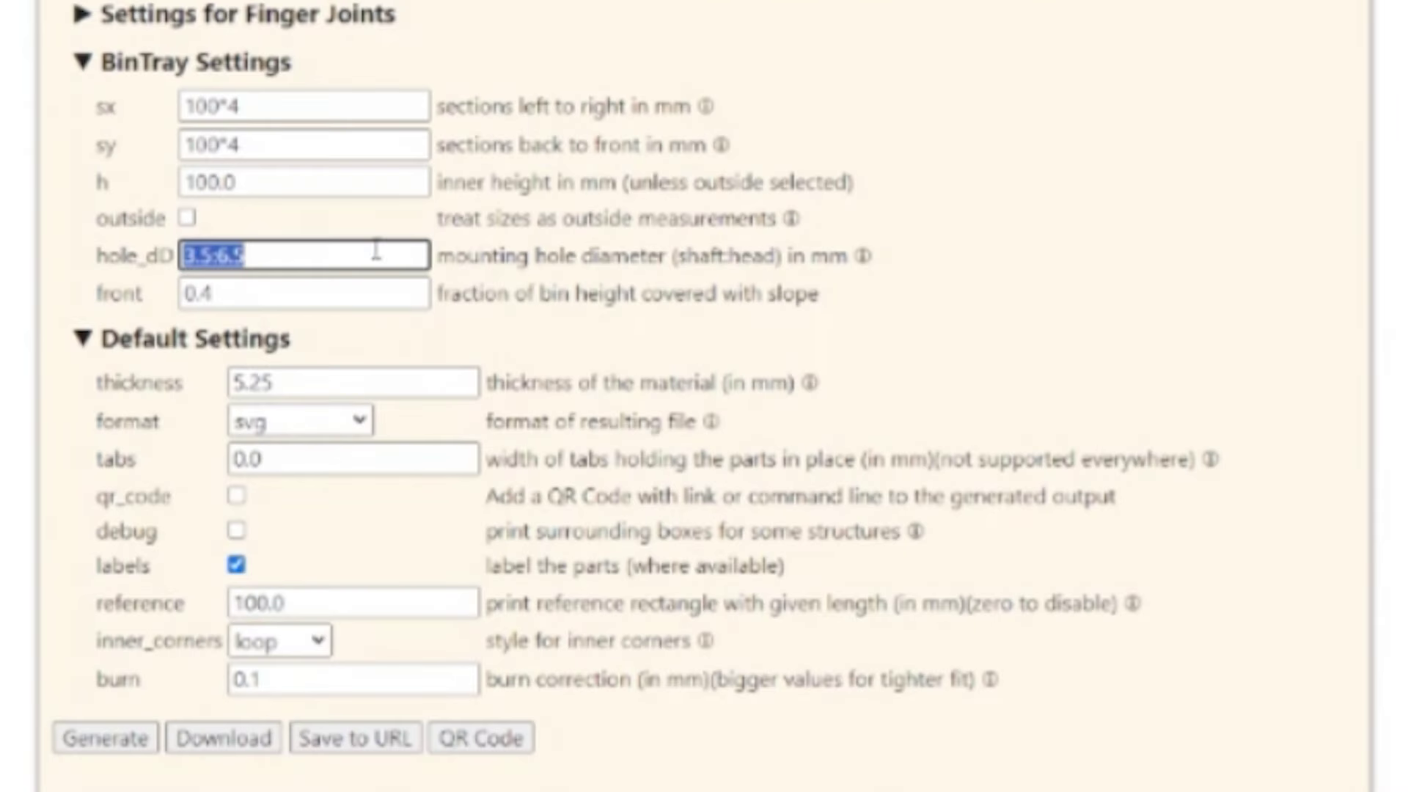
pyautogui.moveTo(303, 265); pyautogui.dragTo(143, 273)
pyautogui.click(456, 266)
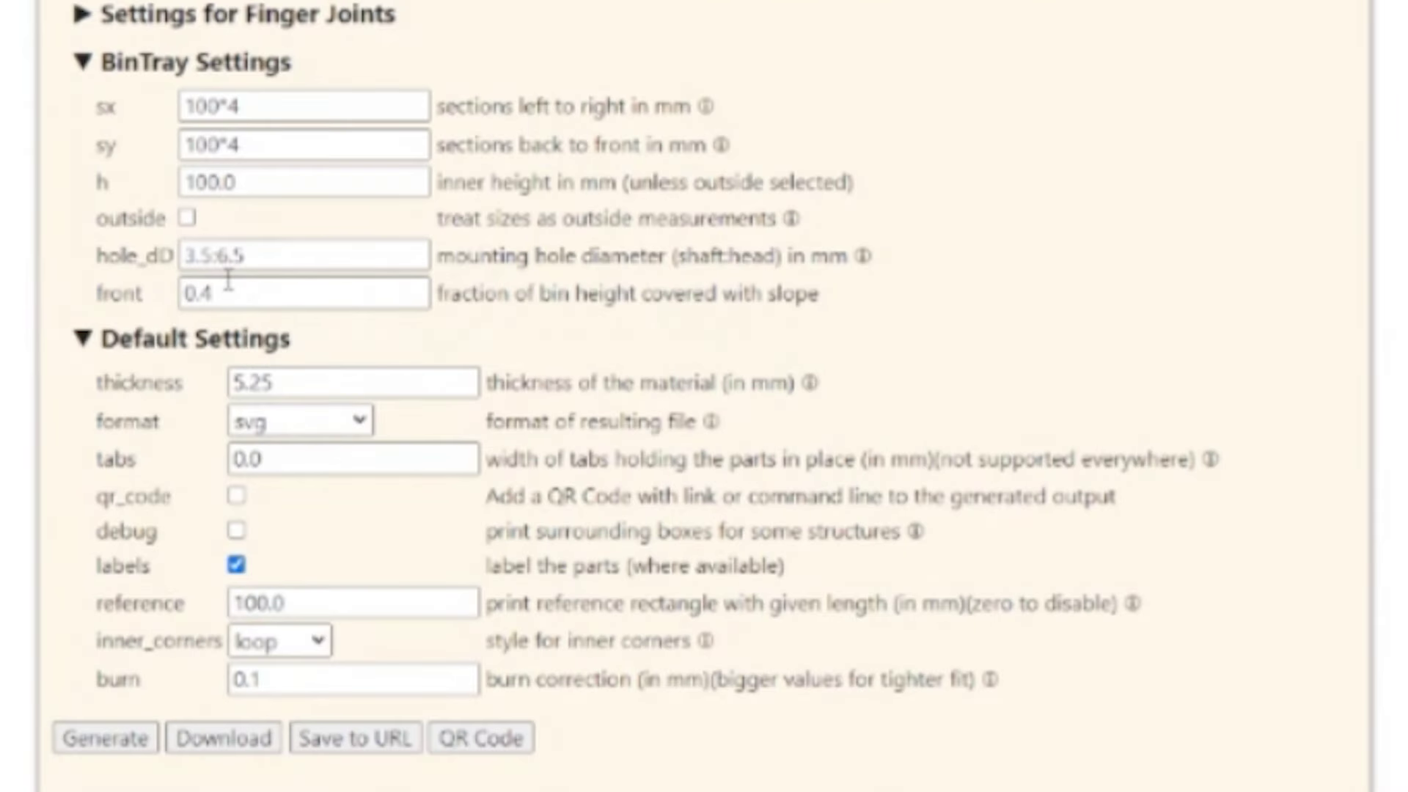
pyautogui.scroll(-4, 208, 321)
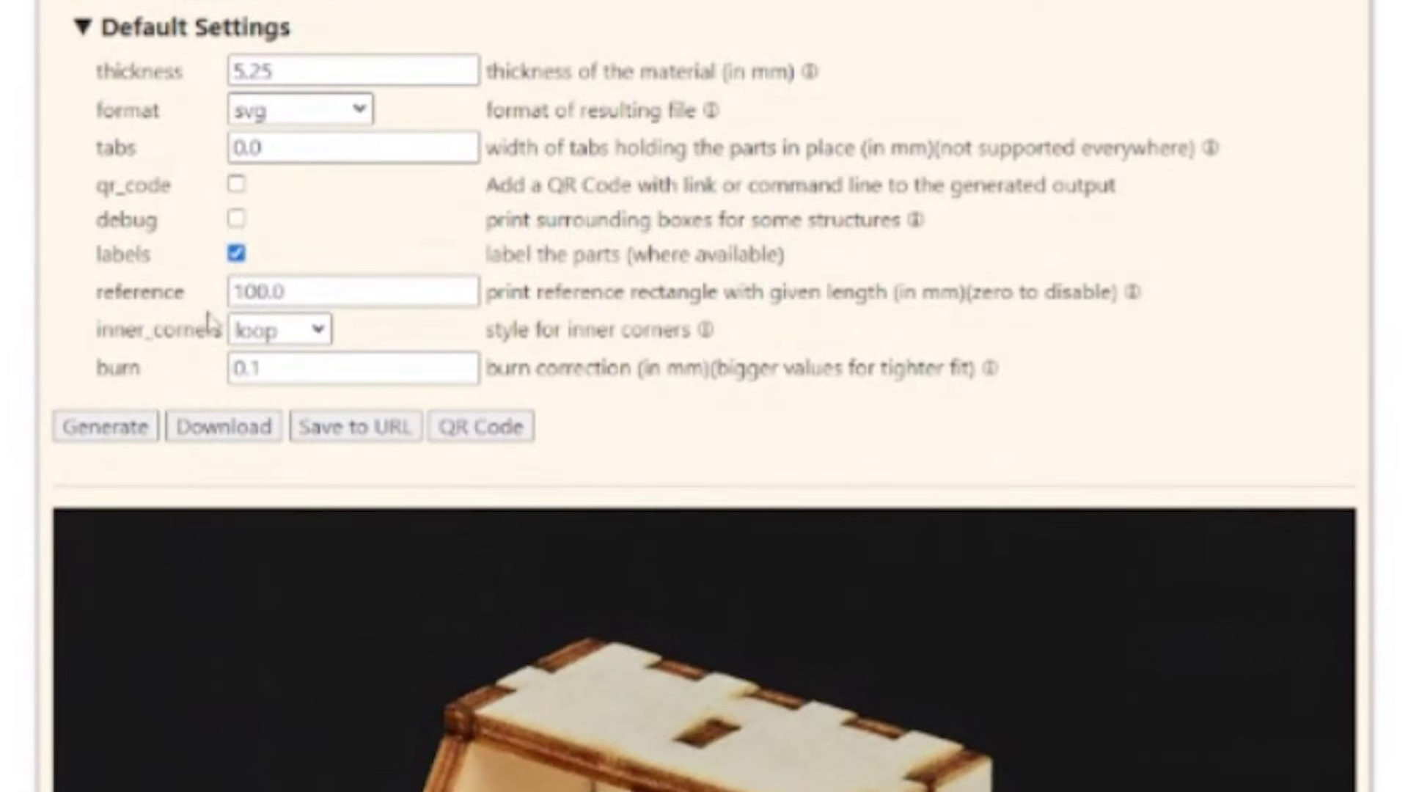
pyautogui.doubleClick(303, 71)
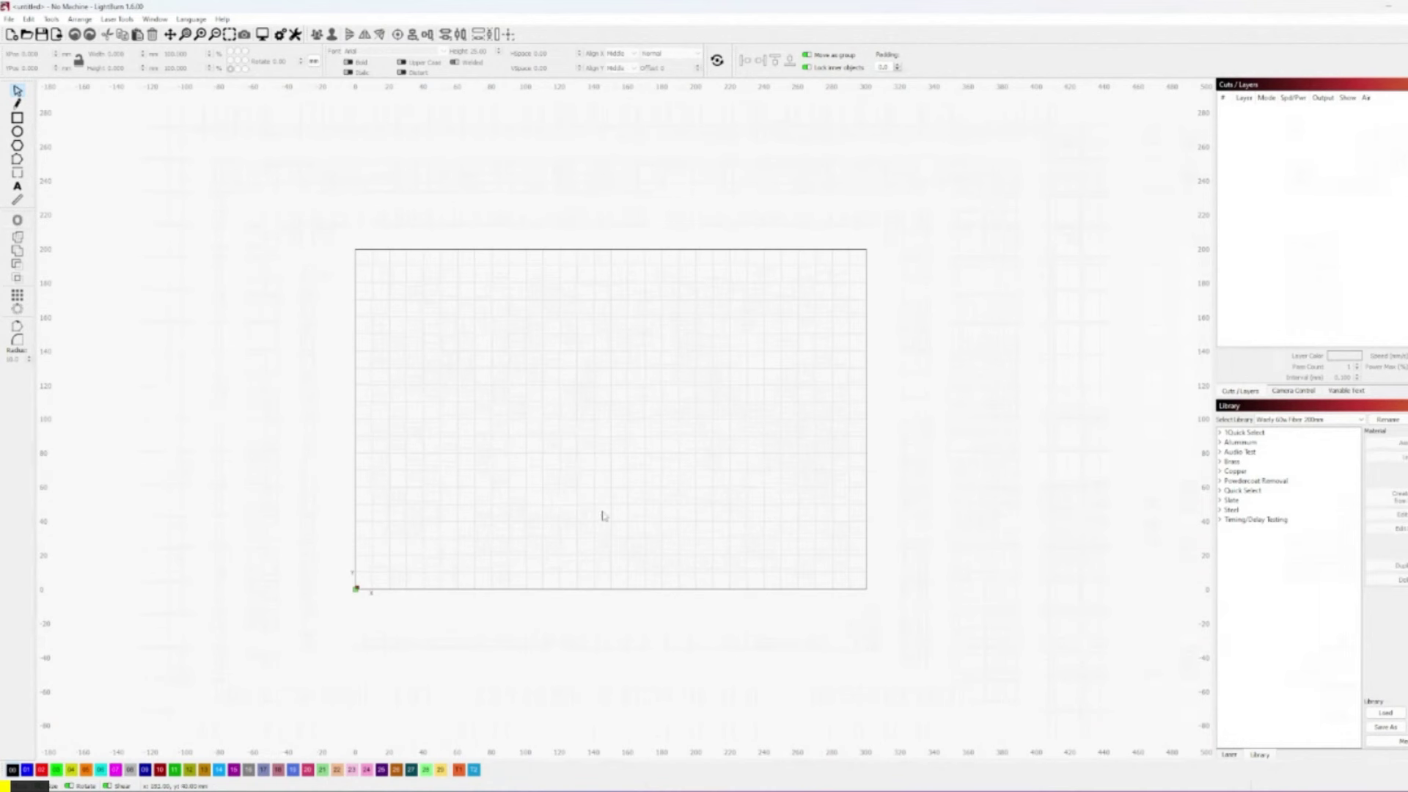
# Switch to an empty LightBurn project, show the laser settings and import the generated BinTray file
pyautogui.moveTo(469, 539); pyautogui.dragTo(686, 381)
pyautogui.scroll(-6, 685, 668)
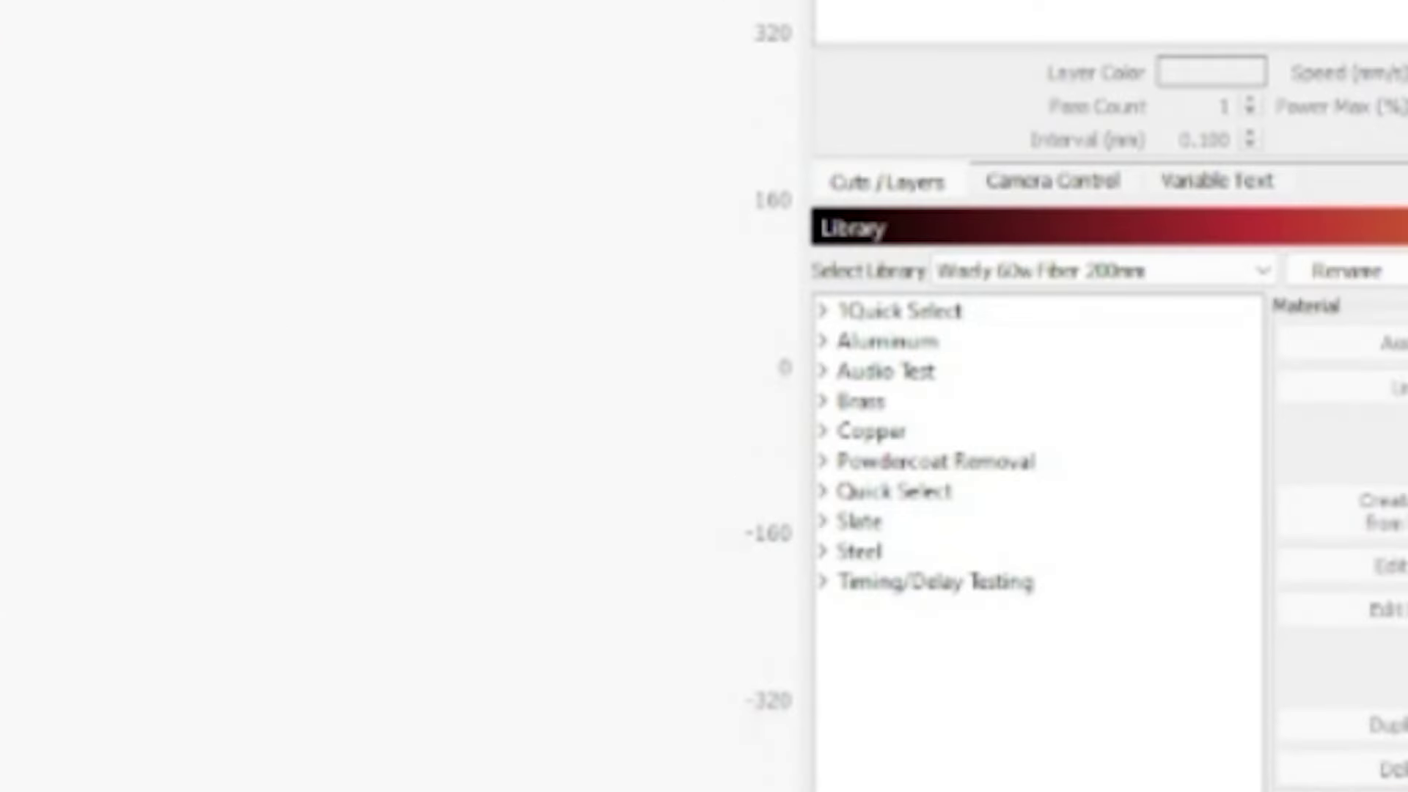
pyautogui.click(1228, 754)
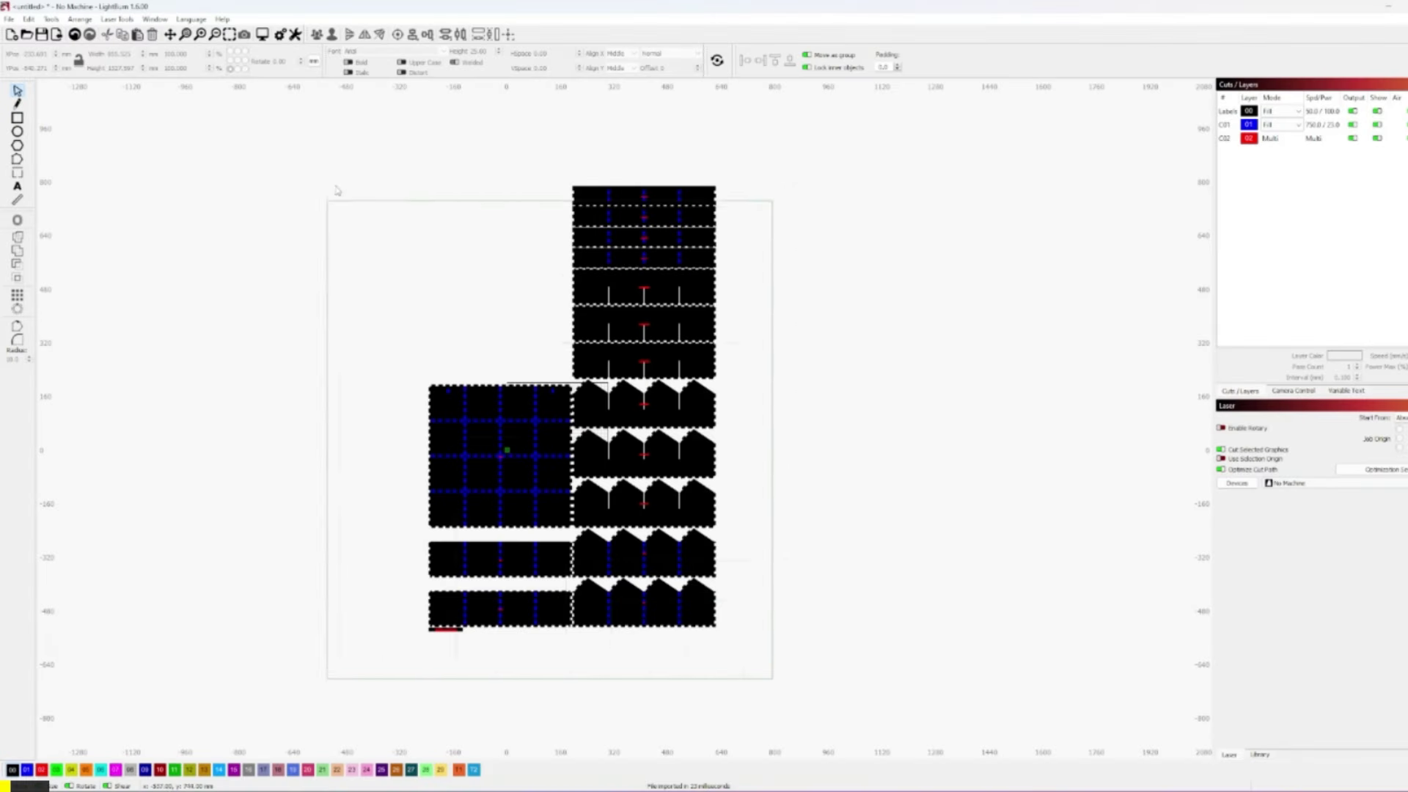
pyautogui.moveTo(337, 190); pyautogui.dragTo(336, 190)
pyautogui.press('.')
pyautogui.click(612, 564)
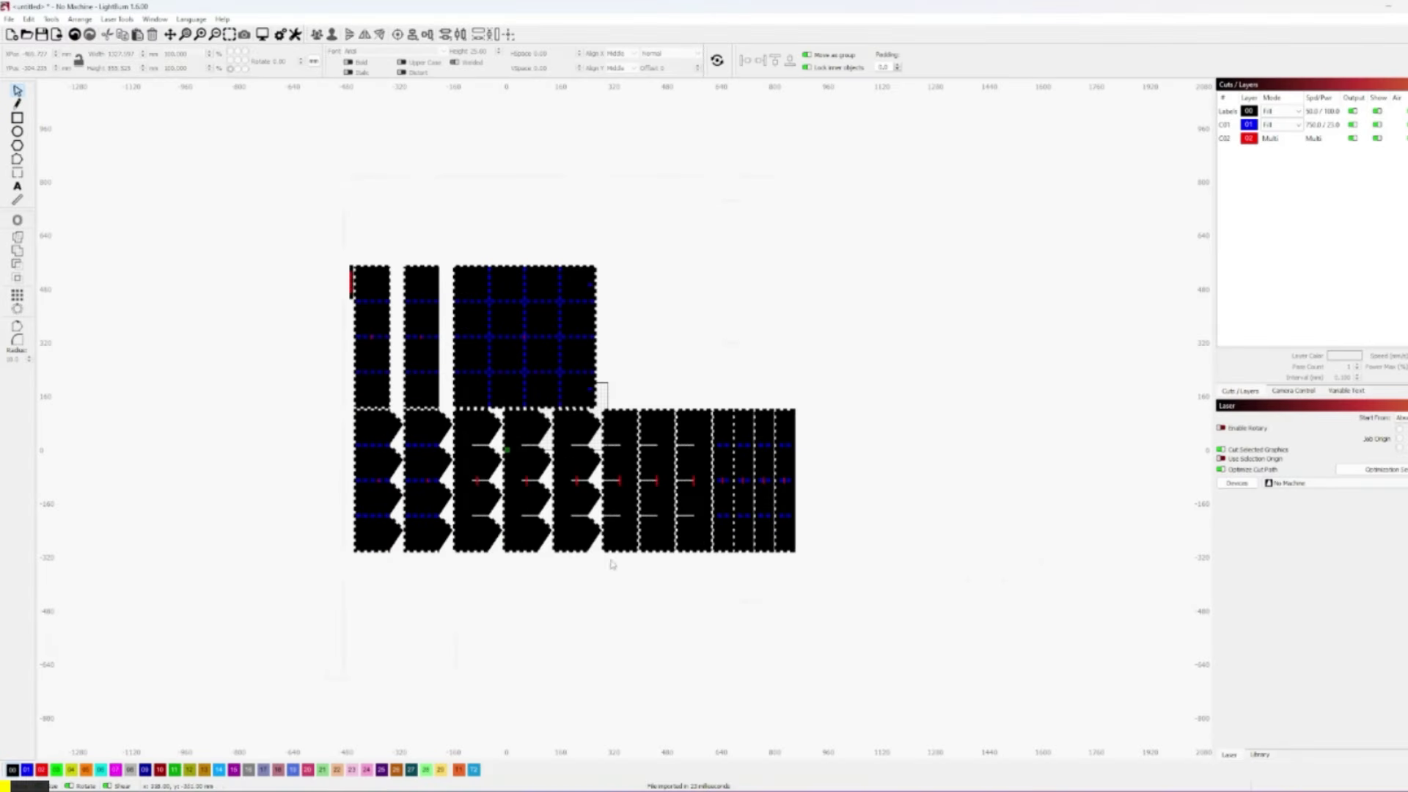
# Change the mode of the black layer 00 and the blue layer 01 from Fill to Line
pyautogui.scroll(2, 568, 547)
pyautogui.moveTo(525, 557); pyautogui.dragTo(536, 620, button='middle')
pyautogui.scroll(9, 285, 229)
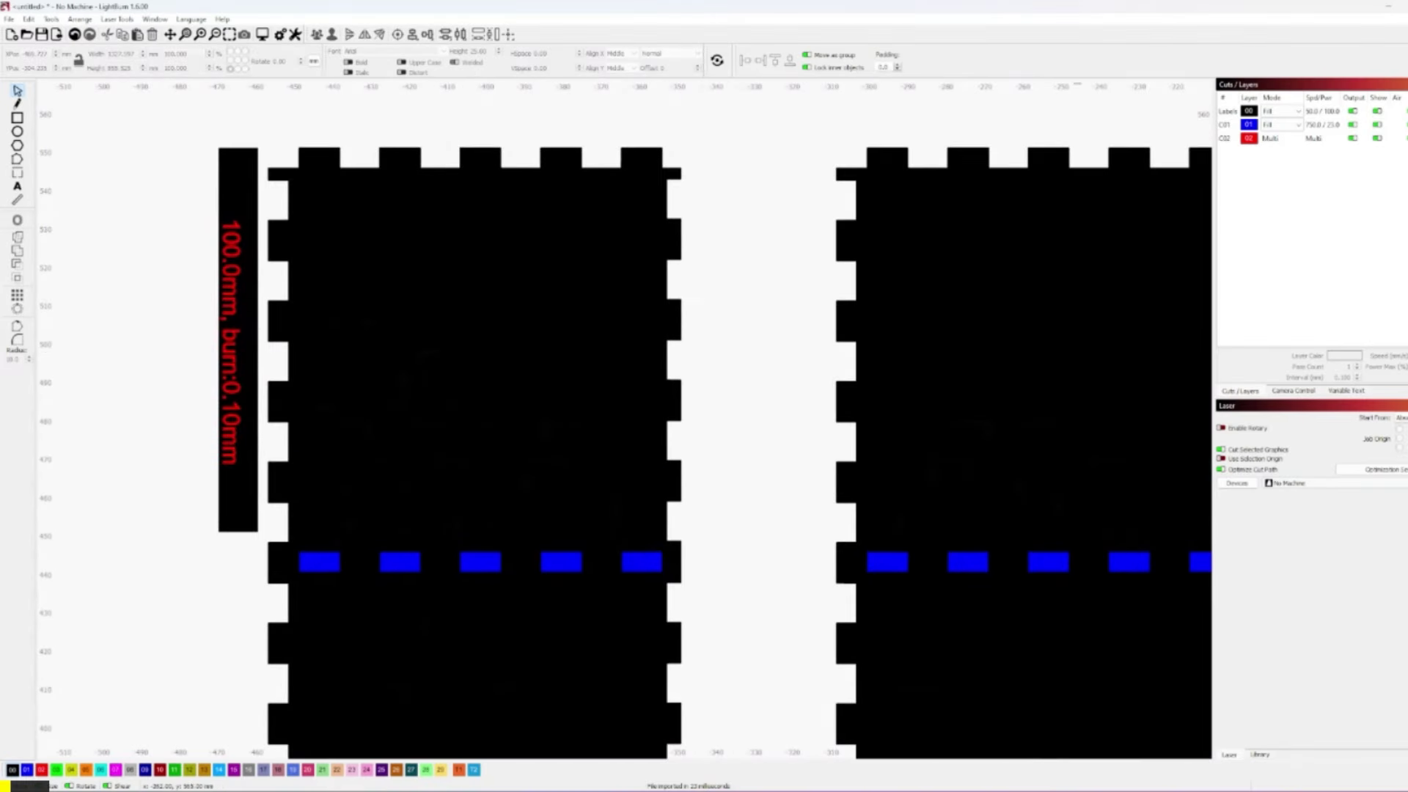
pyautogui.click(1281, 111)
pyautogui.click(1275, 118)
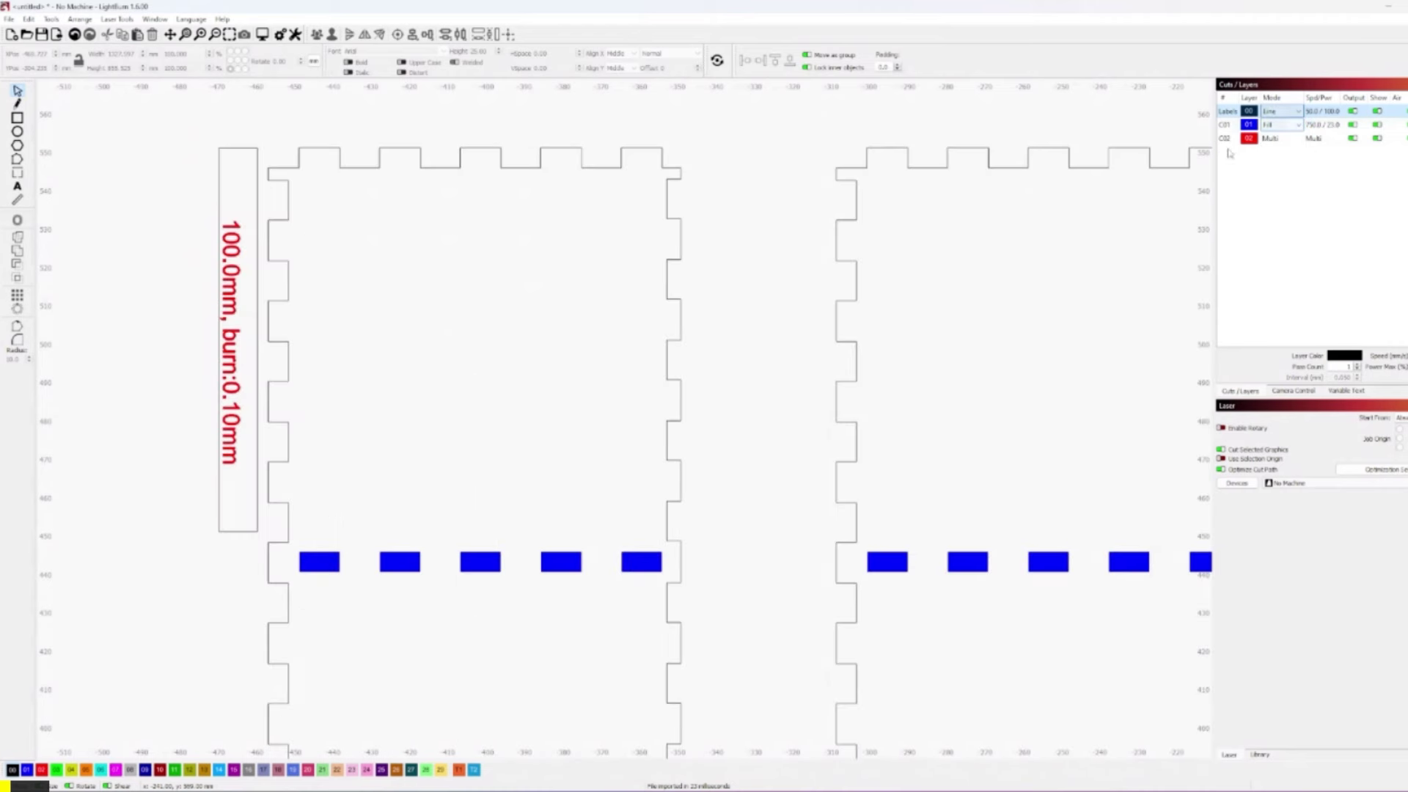
pyautogui.click(1280, 125)
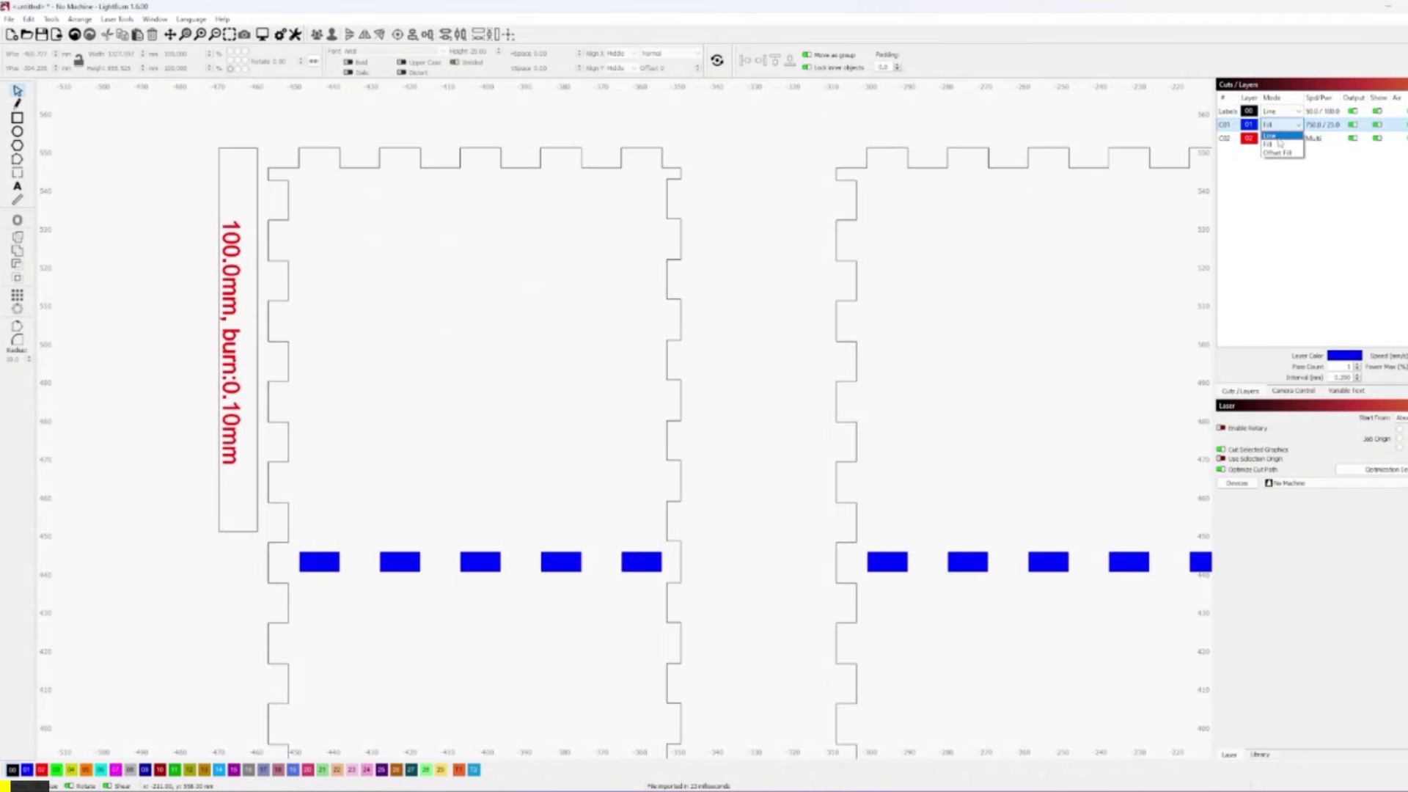
pyautogui.click(1276, 134)
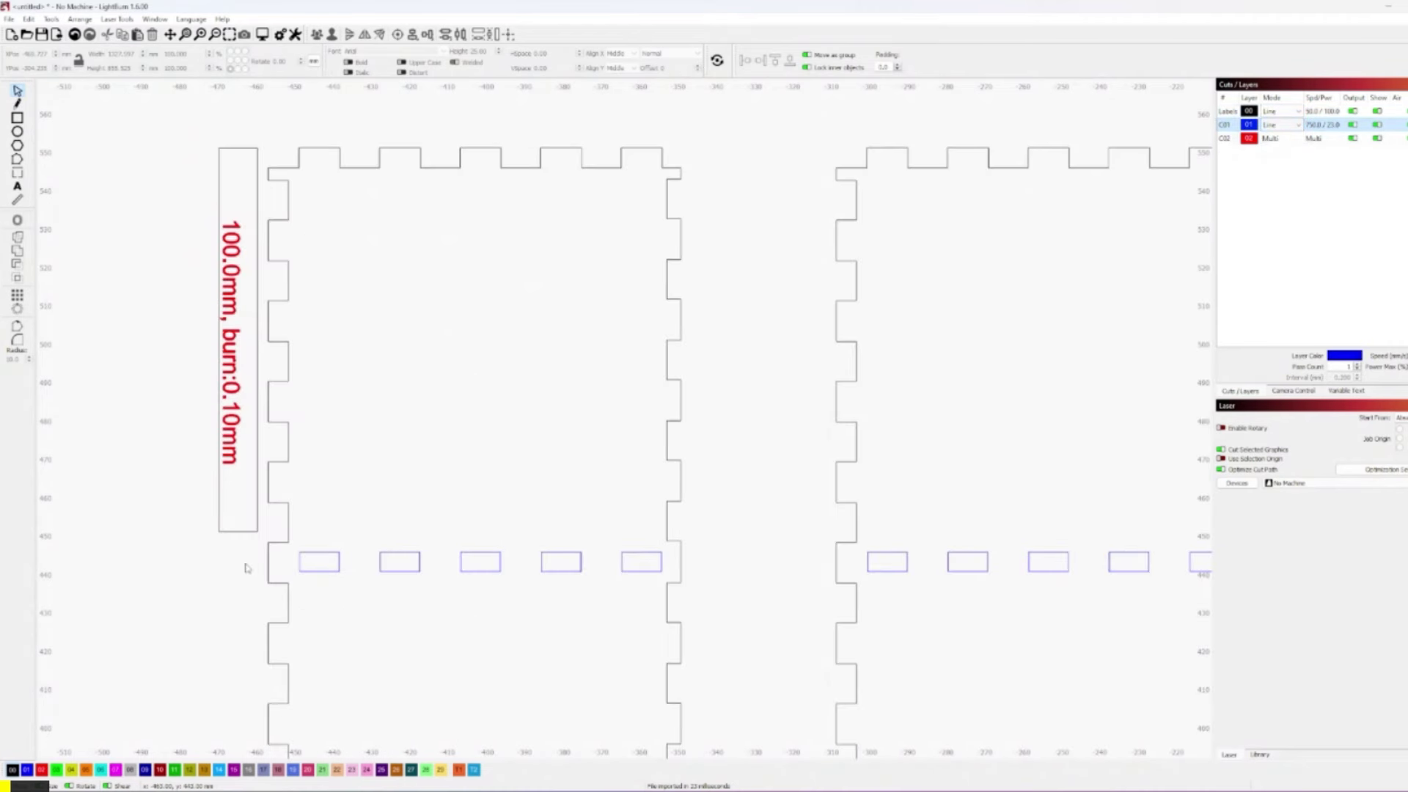
# Check the height of the reference strip beside the first panel, and deselect it
pyautogui.moveTo(247, 565); pyautogui.dragTo(158, 129)
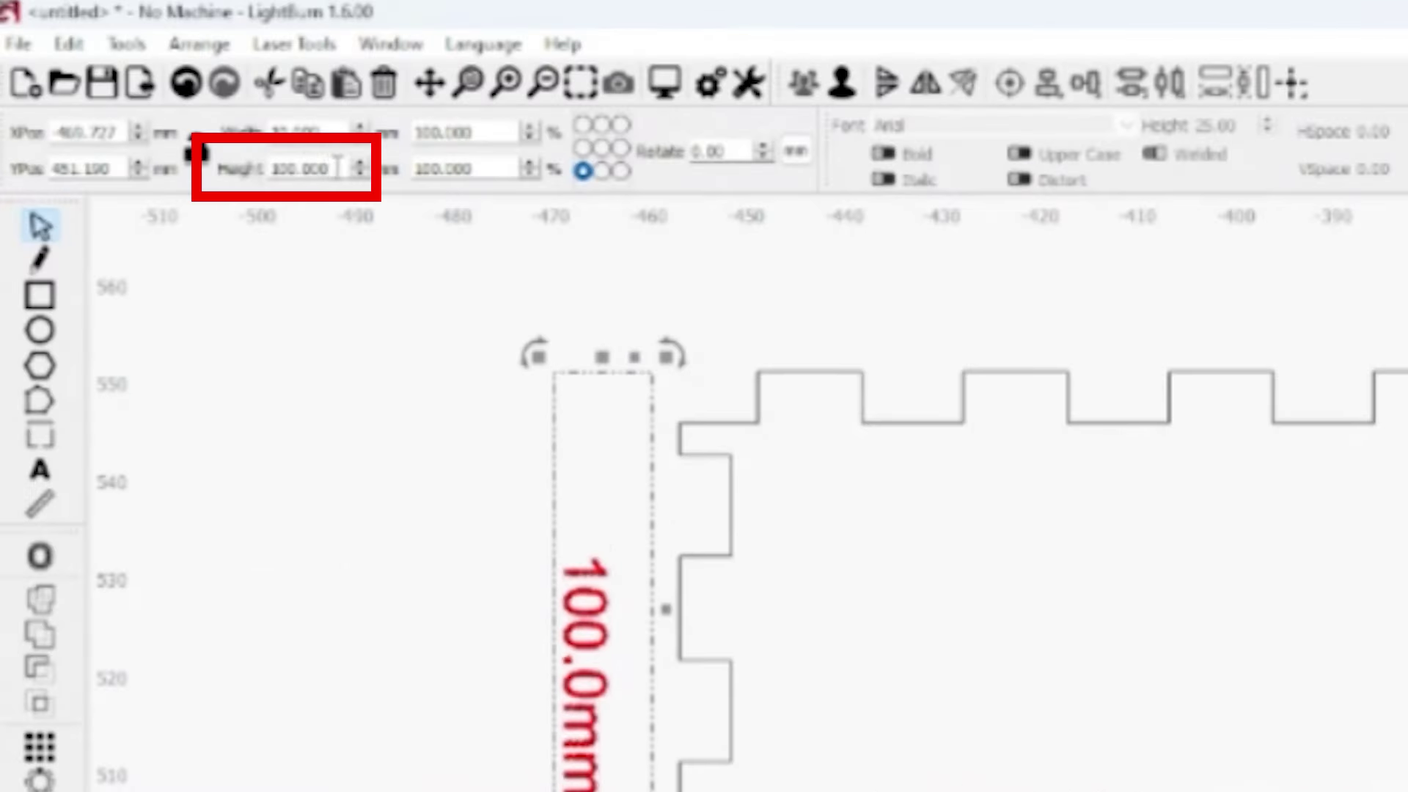
pyautogui.click(204, 244)
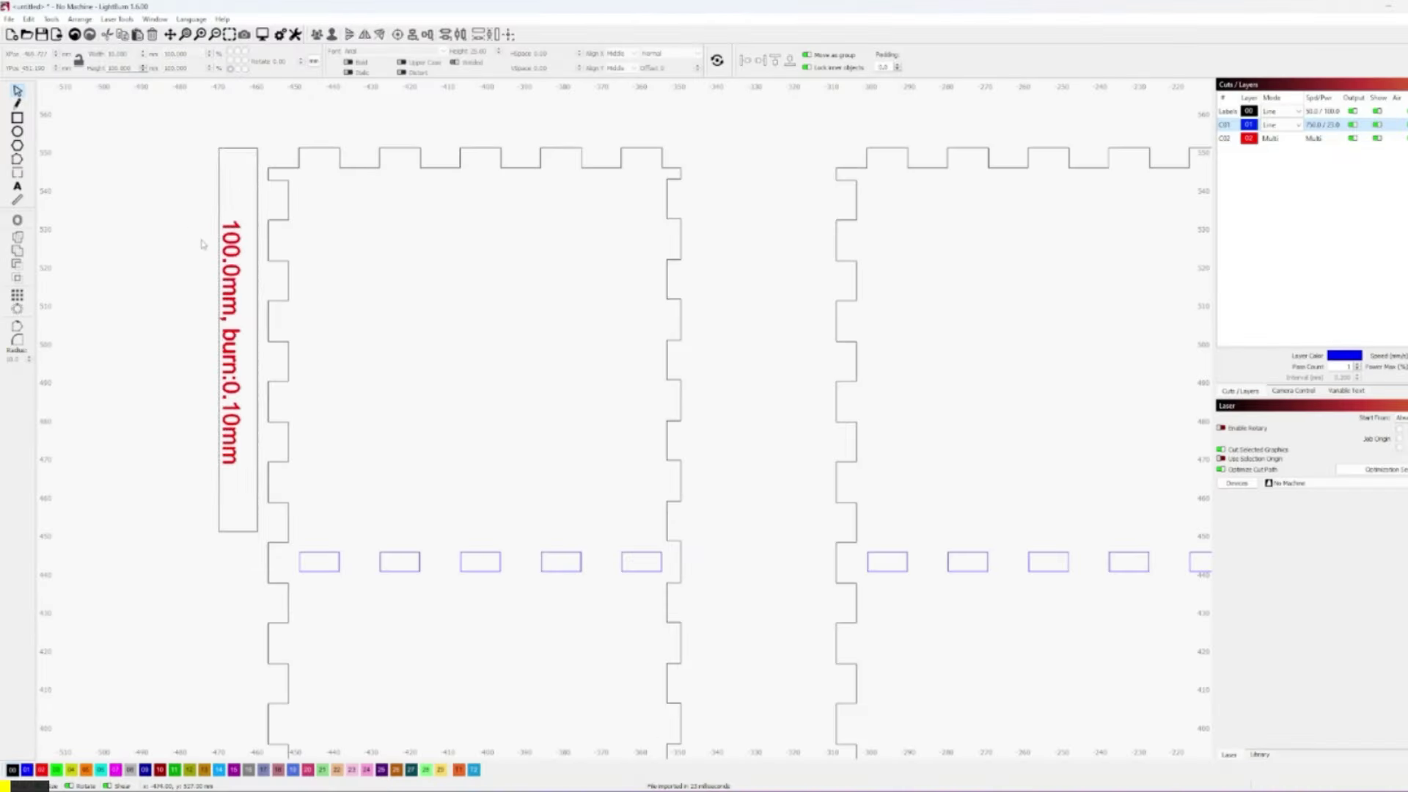
pyautogui.scroll(-10, 203, 244)
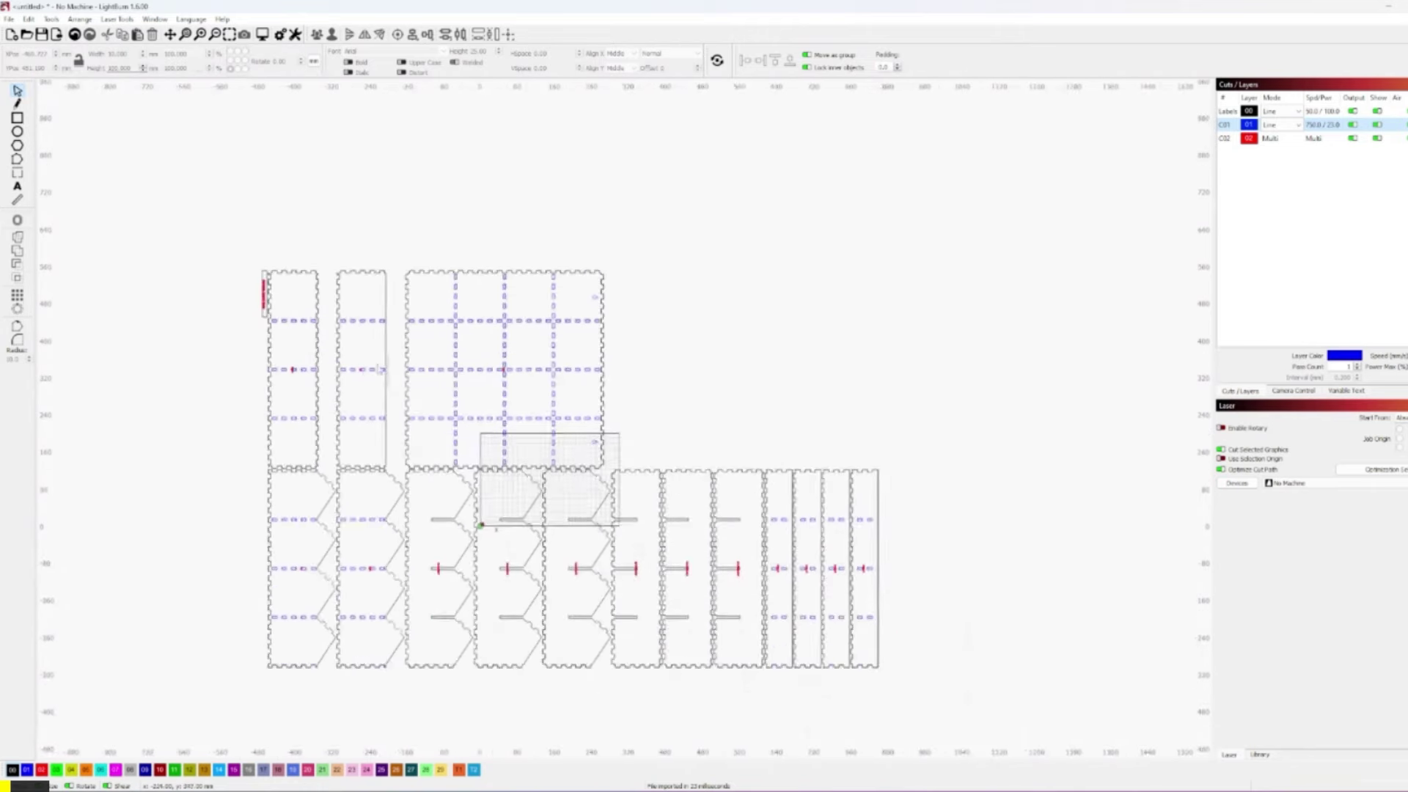
pyautogui.scroll(1, 416, 403)
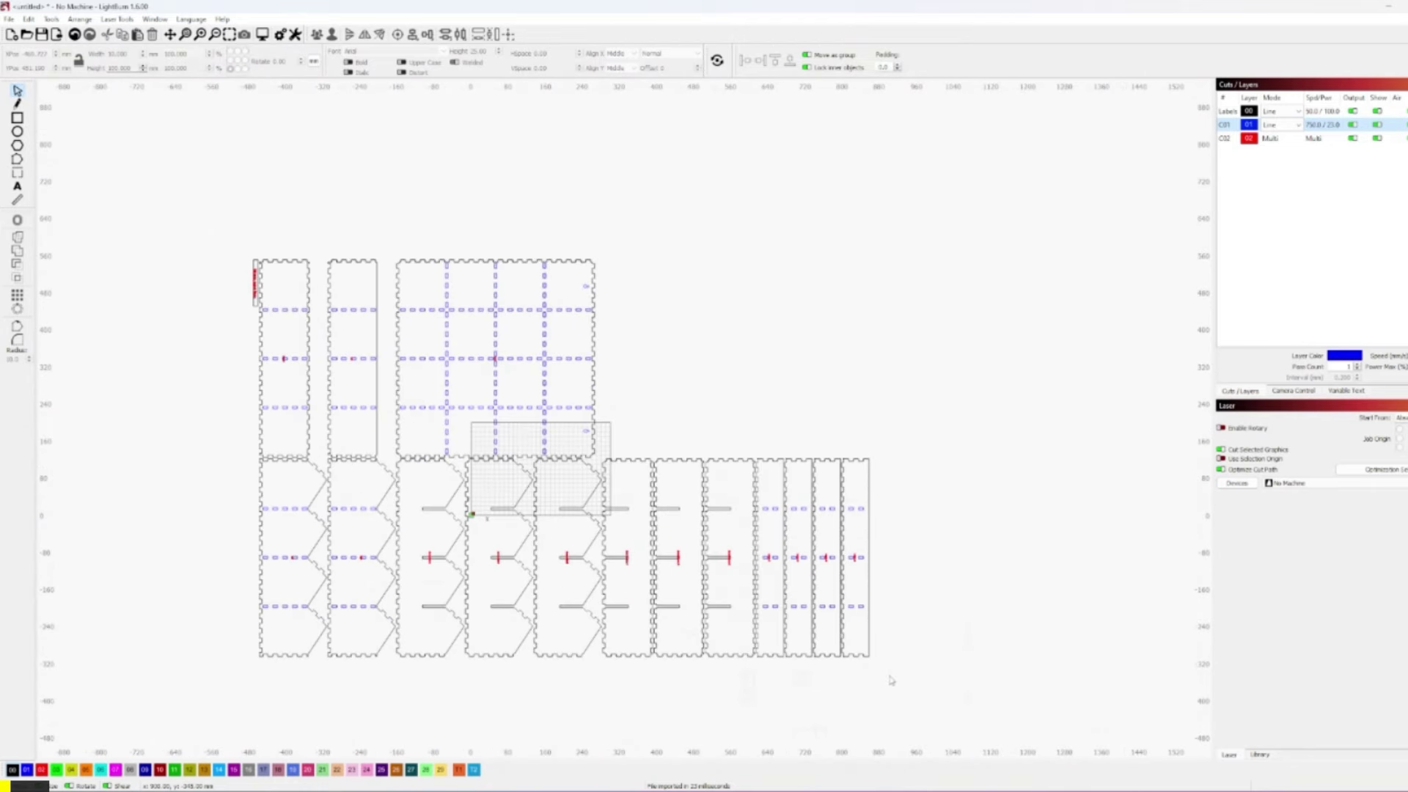
pyautogui.scroll(1, 726, 652)
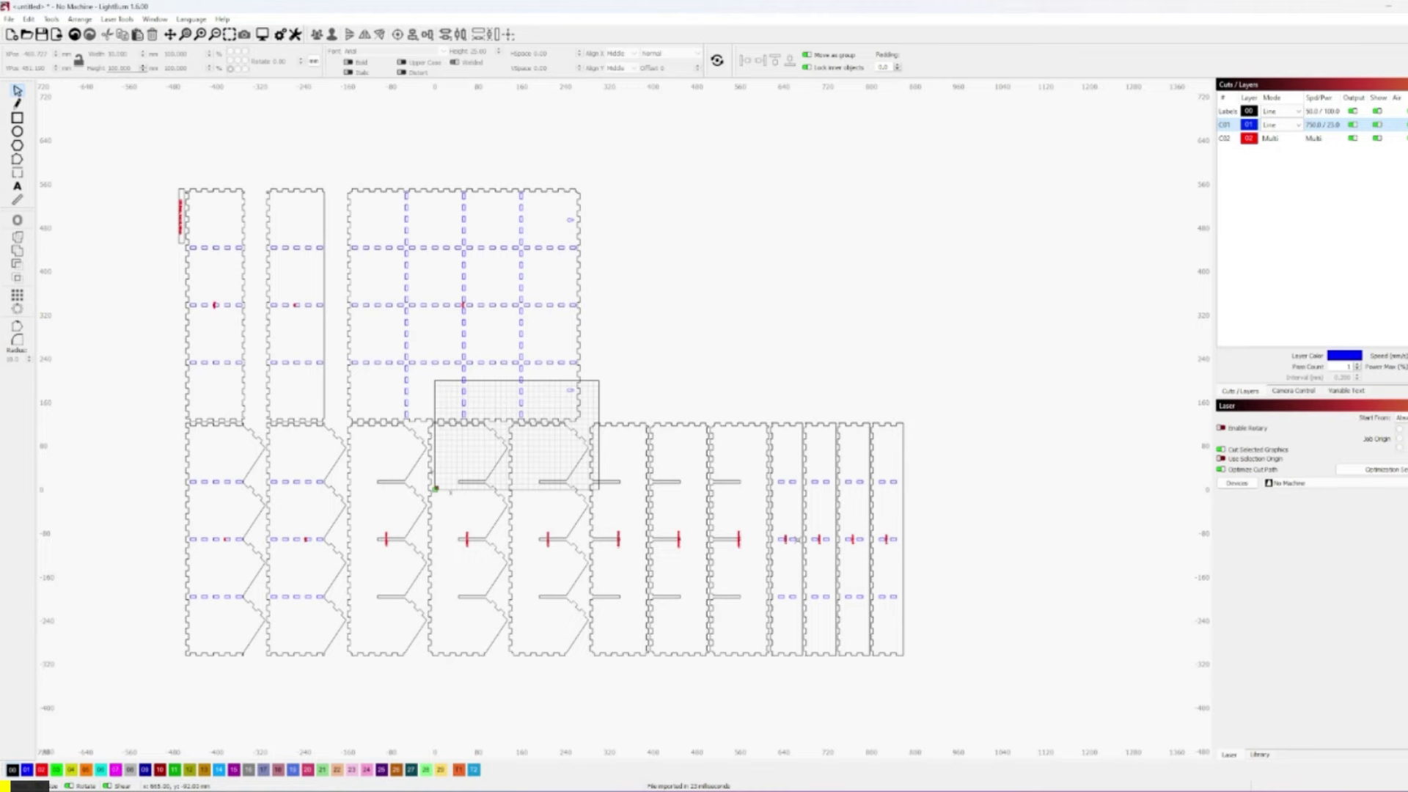
# Try to reduce the overall width of all selected parts, and undo the change
pyautogui.moveTo(988, 717); pyautogui.dragTo(312, 254)
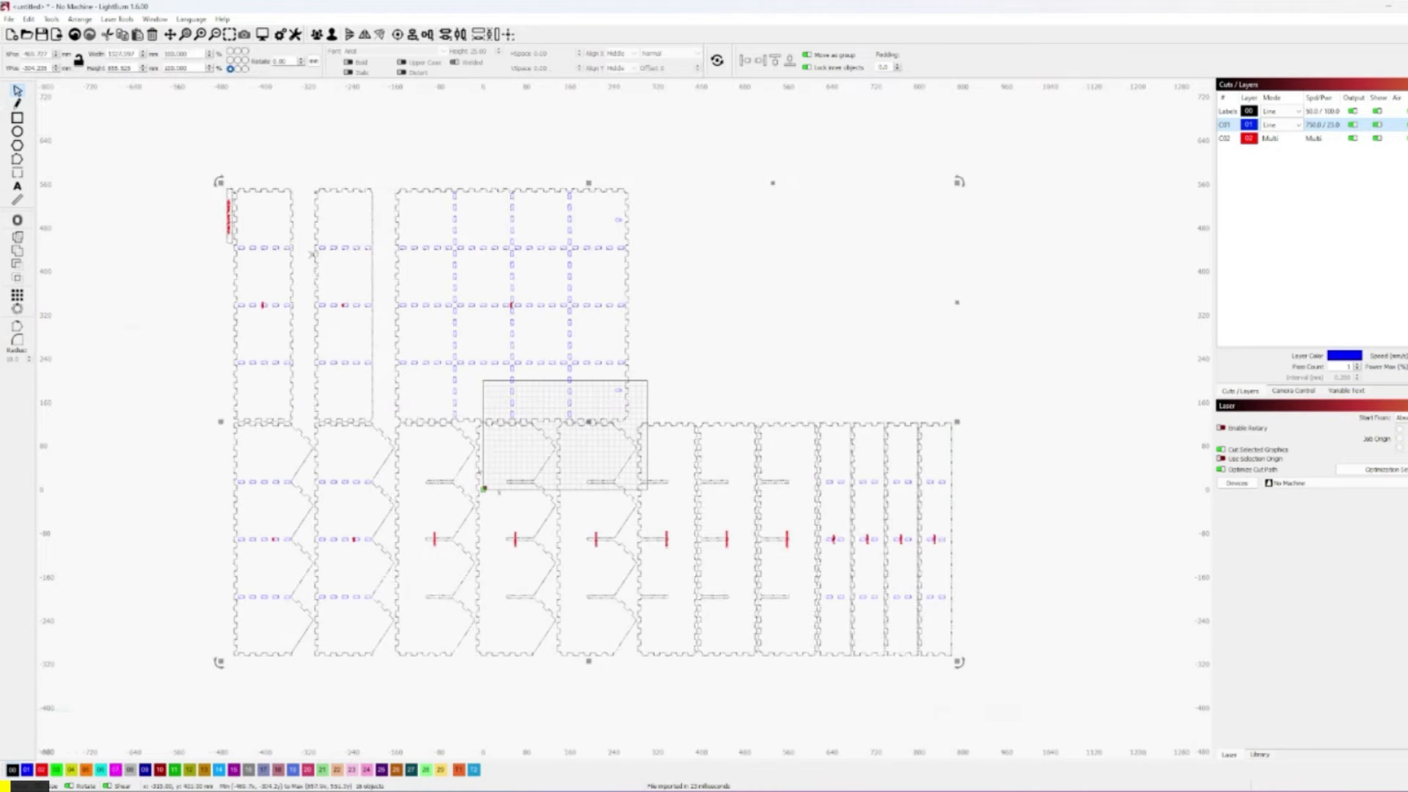
pyautogui.scroll(-4, 123, 54)
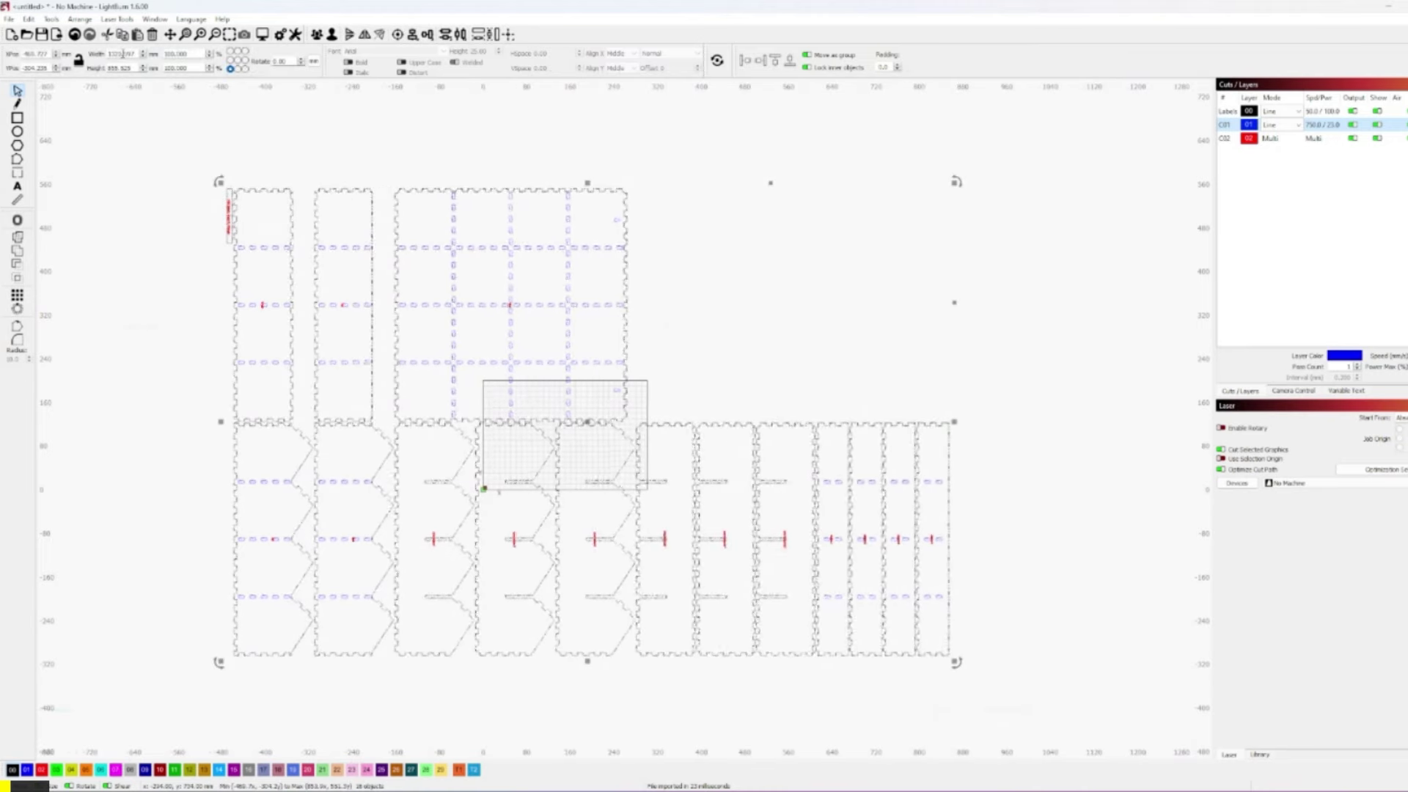
pyautogui.scroll(-3, 123, 54)
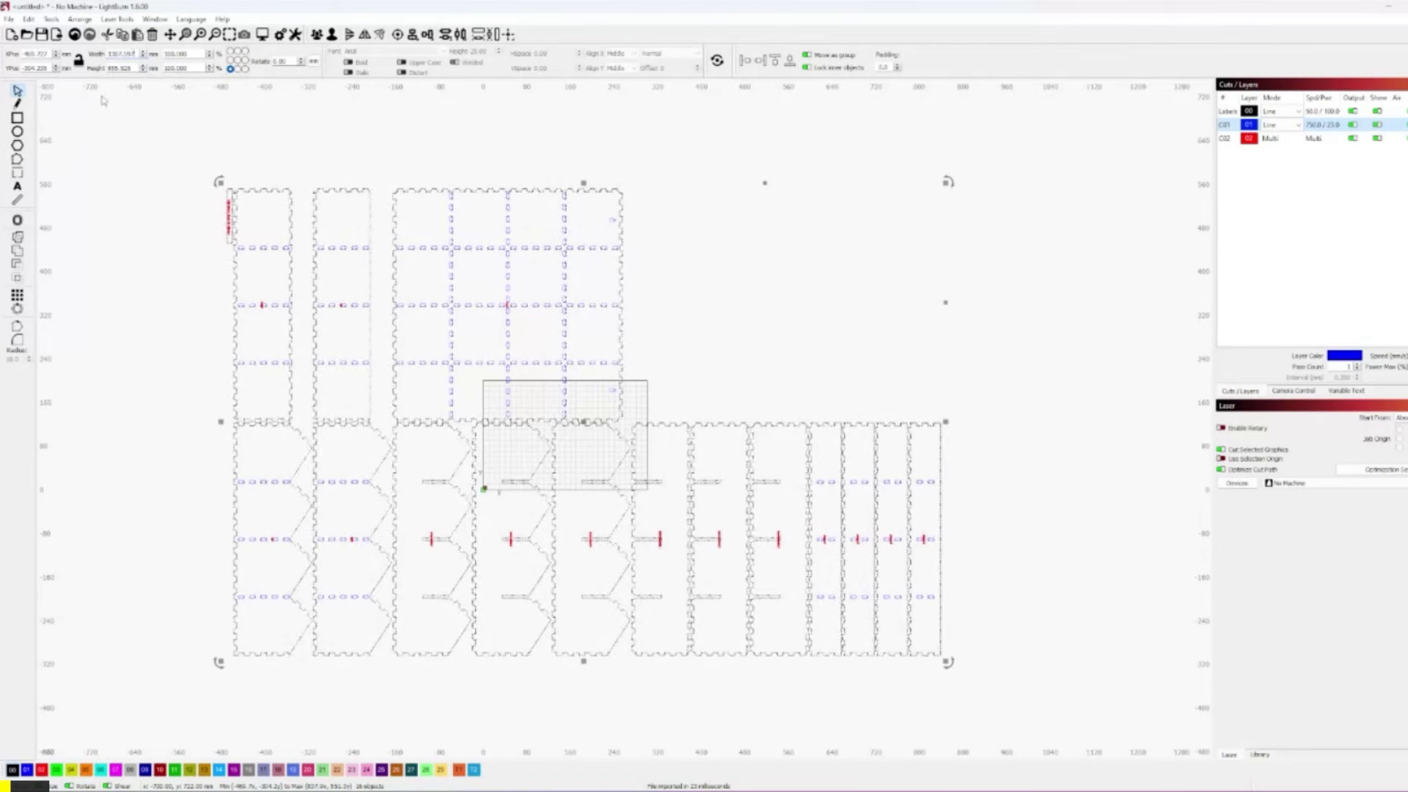
pyautogui.hotkey('ctrl', 'z')
pyautogui.hotkey('ctrl', 'z')
pyautogui.hotkey('ctrl', 'z')
pyautogui.hotkey('ctrl', 'z')
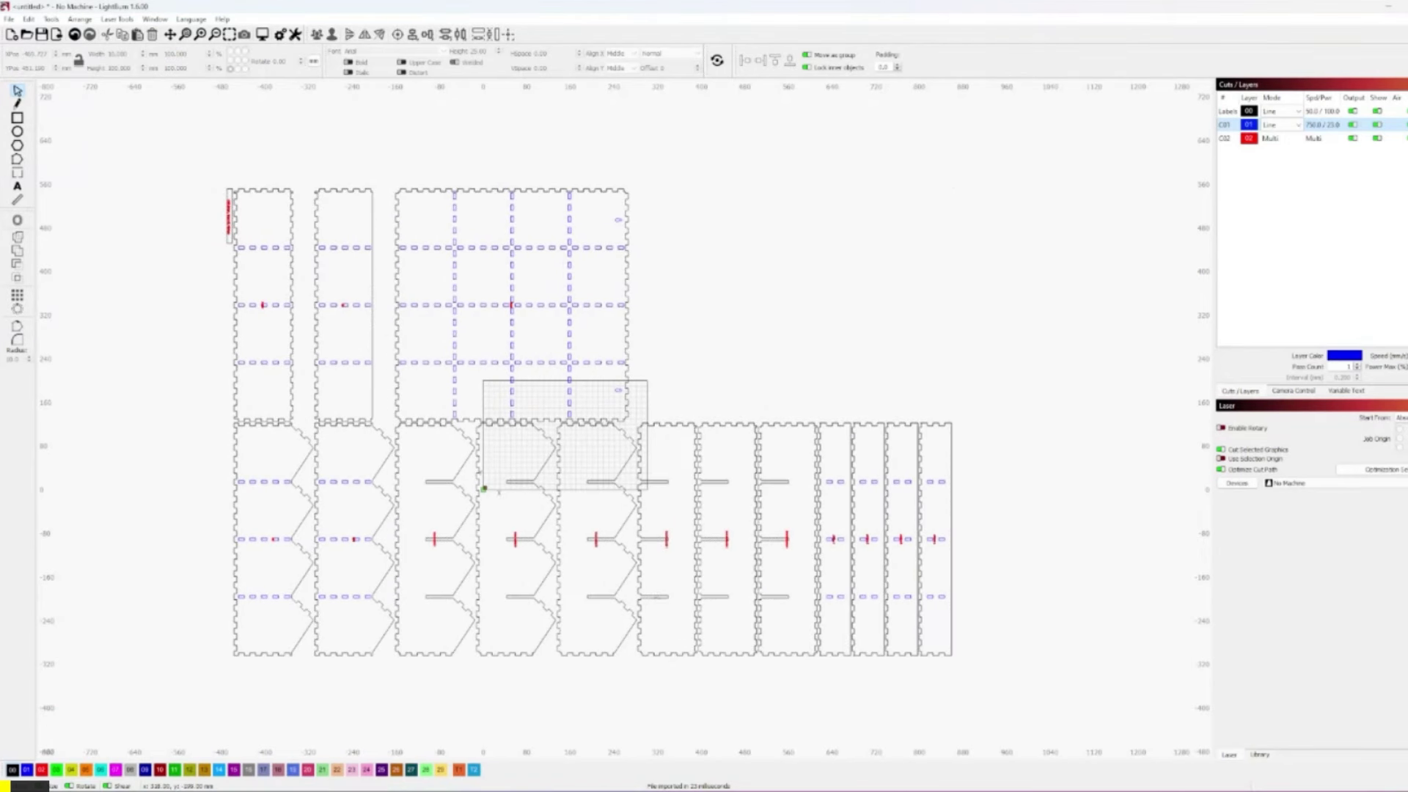
# Move the narrow panel beside the reference strip slightly away from the strip, separately from the other parts
pyautogui.moveTo(1016, 713); pyautogui.dragTo(205, 214)
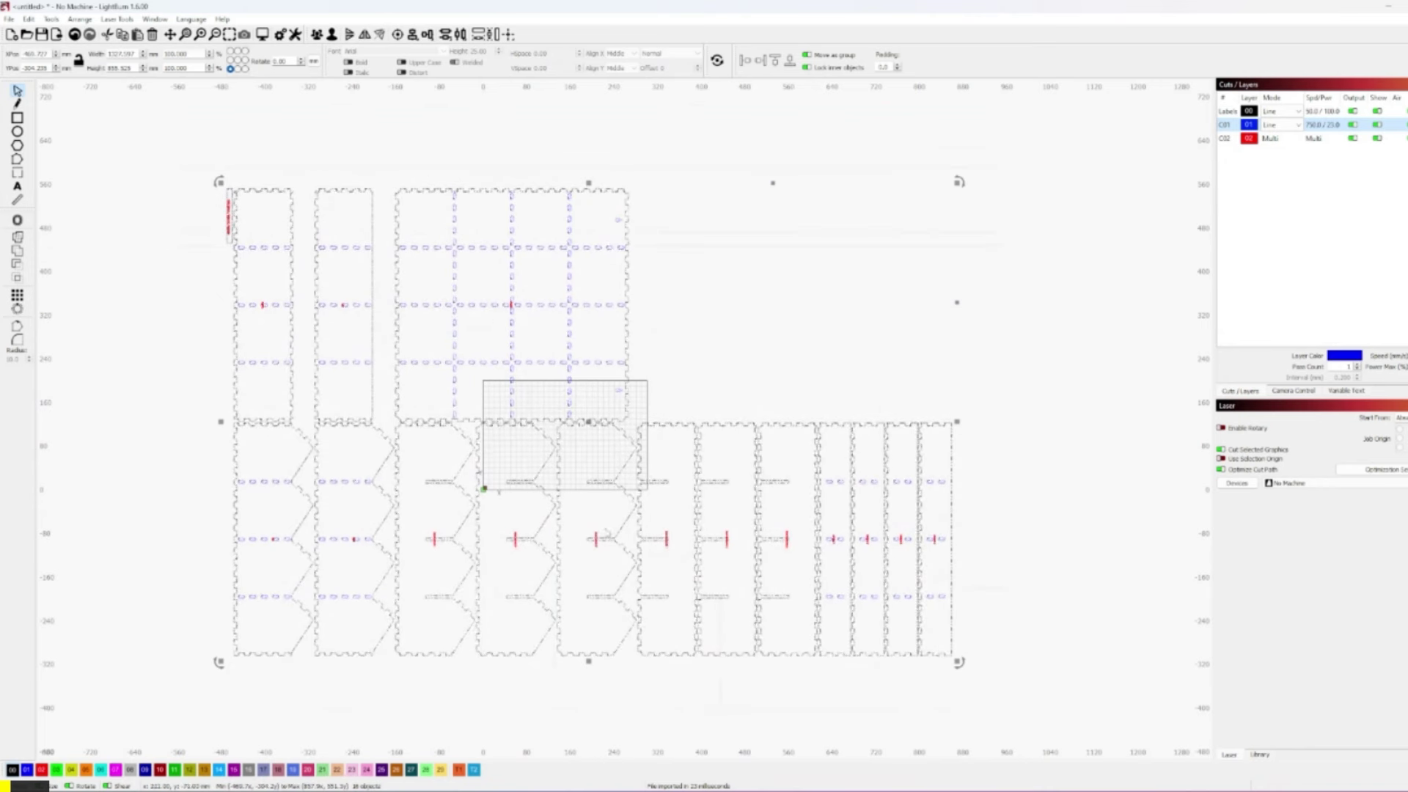
pyautogui.click(204, 274)
pyautogui.moveTo(234, 260)
pyautogui.mouseDown()
pyautogui.moveTo(220, 250)
pyautogui.moveTo(246, 256)
pyautogui.mouseUp()
pyautogui.click(222, 277)
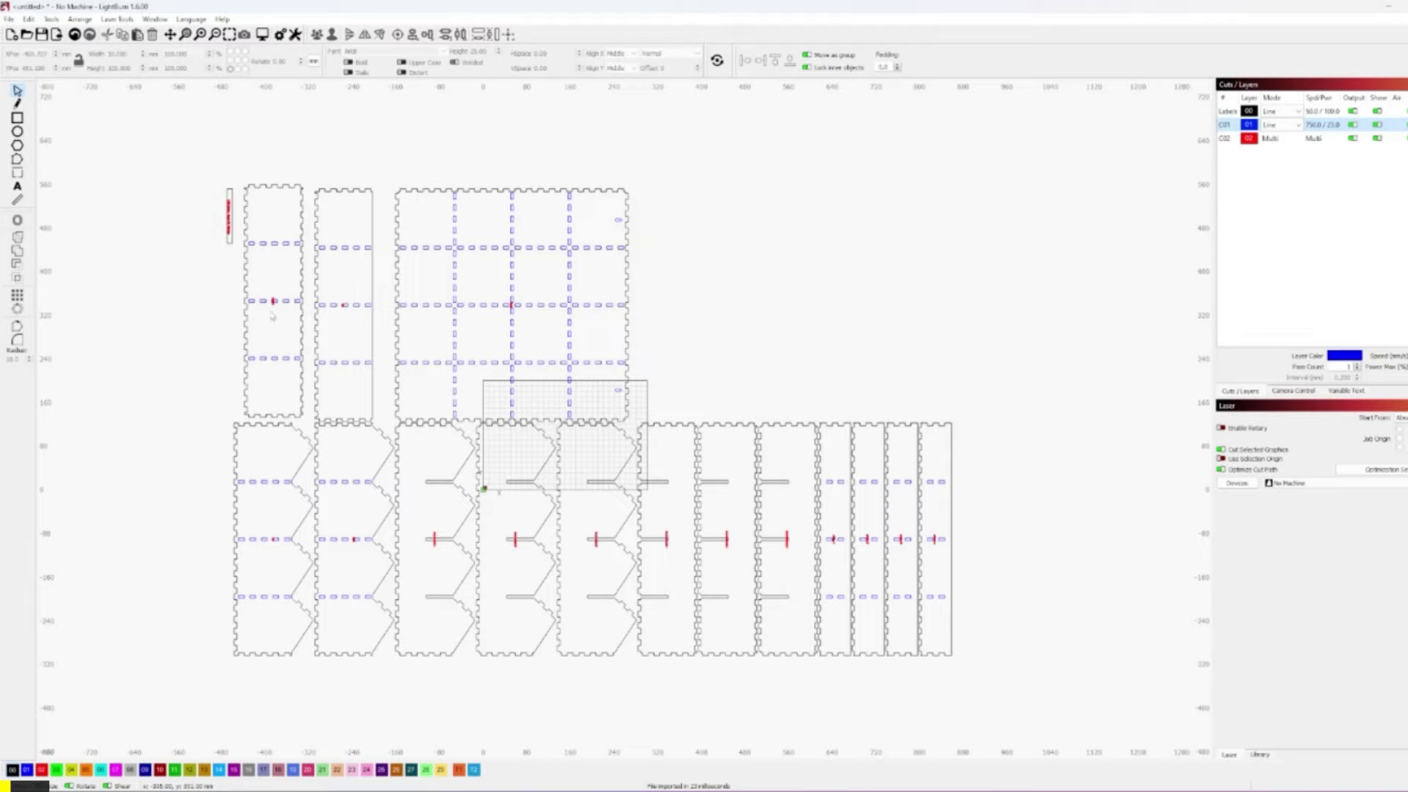
# Examine the name labels across the inner vertical and inner horizontal parts
pyautogui.scroll(4, 667, 524)
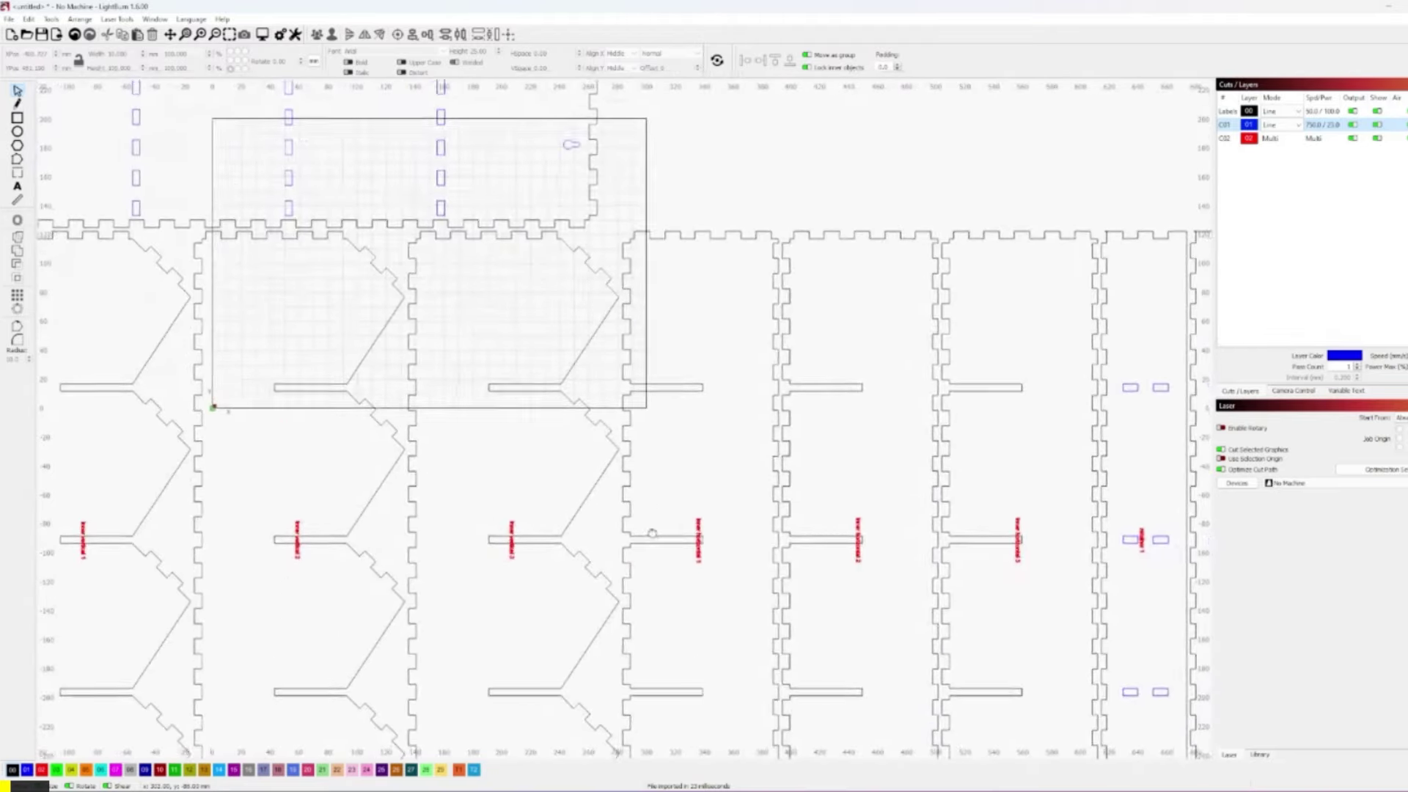
pyautogui.scroll(-2, 657, 455)
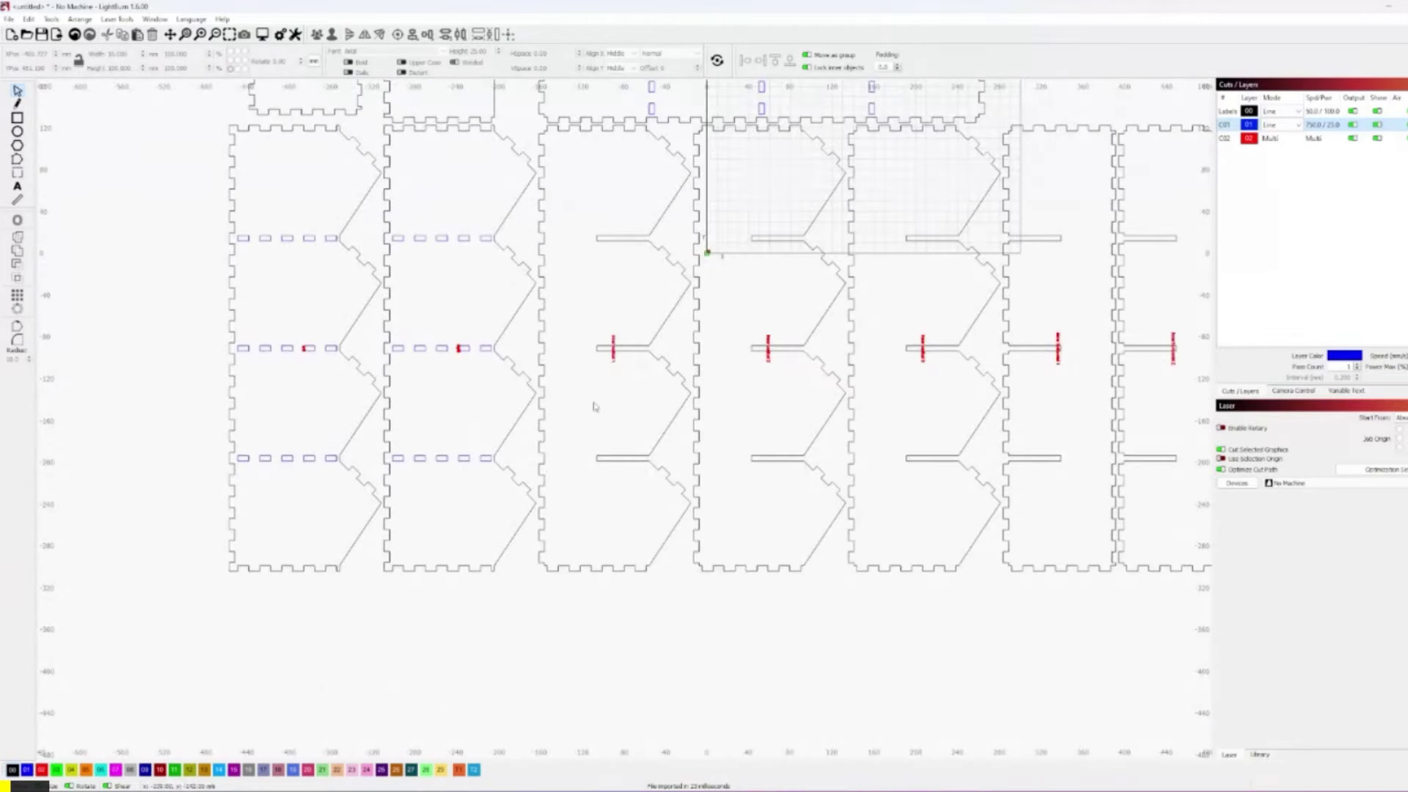
pyautogui.click(616, 369)
pyautogui.scroll(1, 678, 371)
pyautogui.moveTo(677, 370); pyautogui.dragTo(573, 378, button='middle')
pyautogui.hotkey('ctrl', 'a')
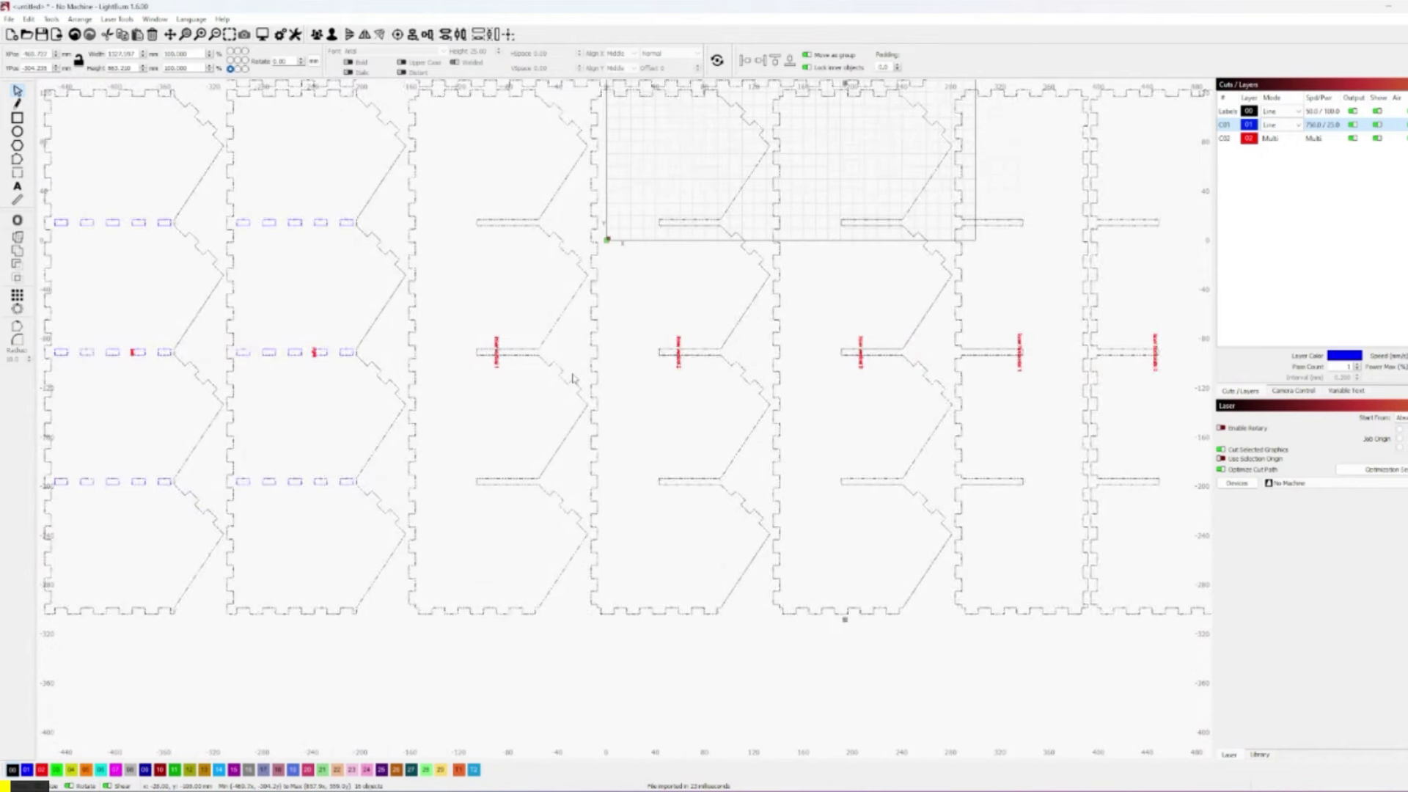
pyautogui.press('Escape')
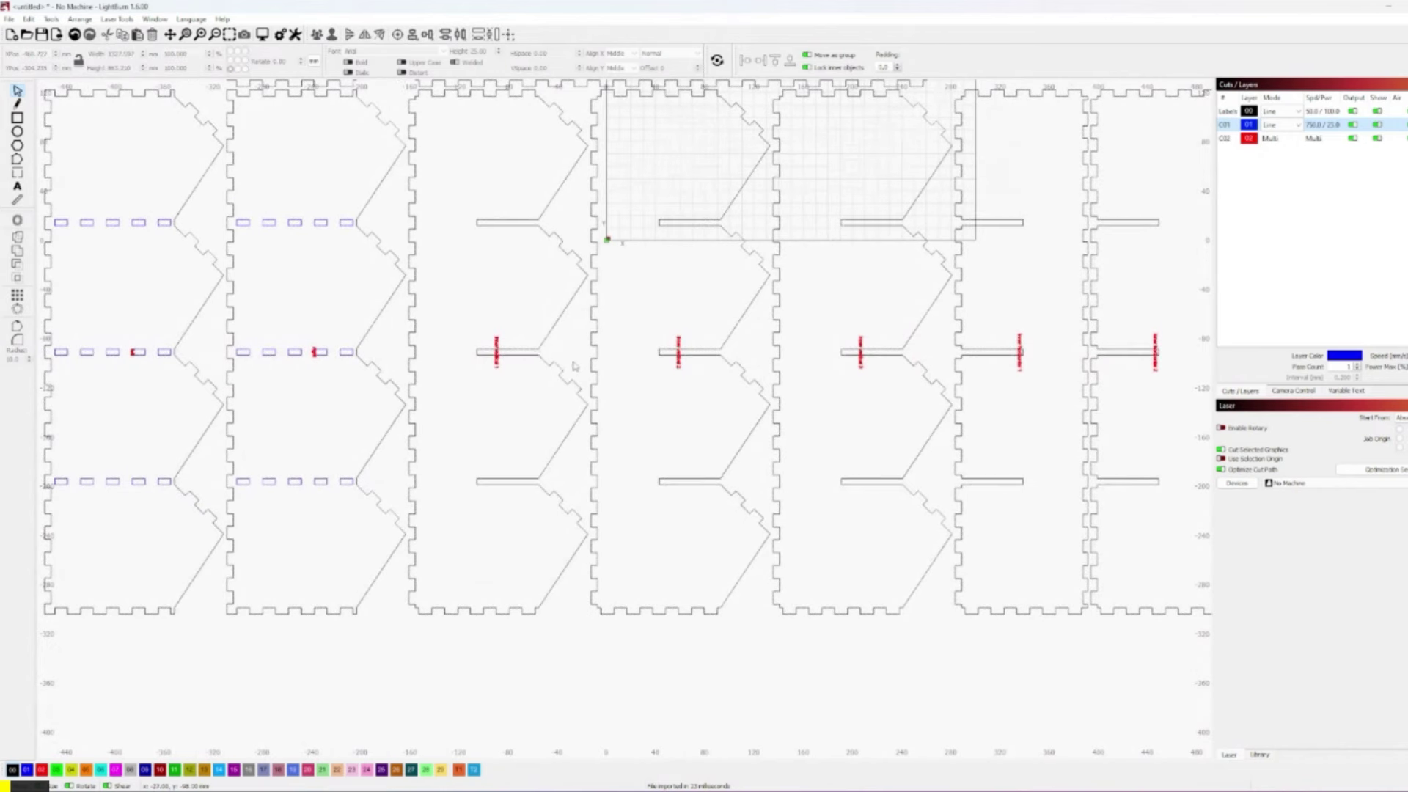
# Select all text labels on the red layer 02, starting from the inner vertical 1 label, and assign them to tool layer T1
pyautogui.scroll(4, 534, 363)
pyautogui.click(450, 341)
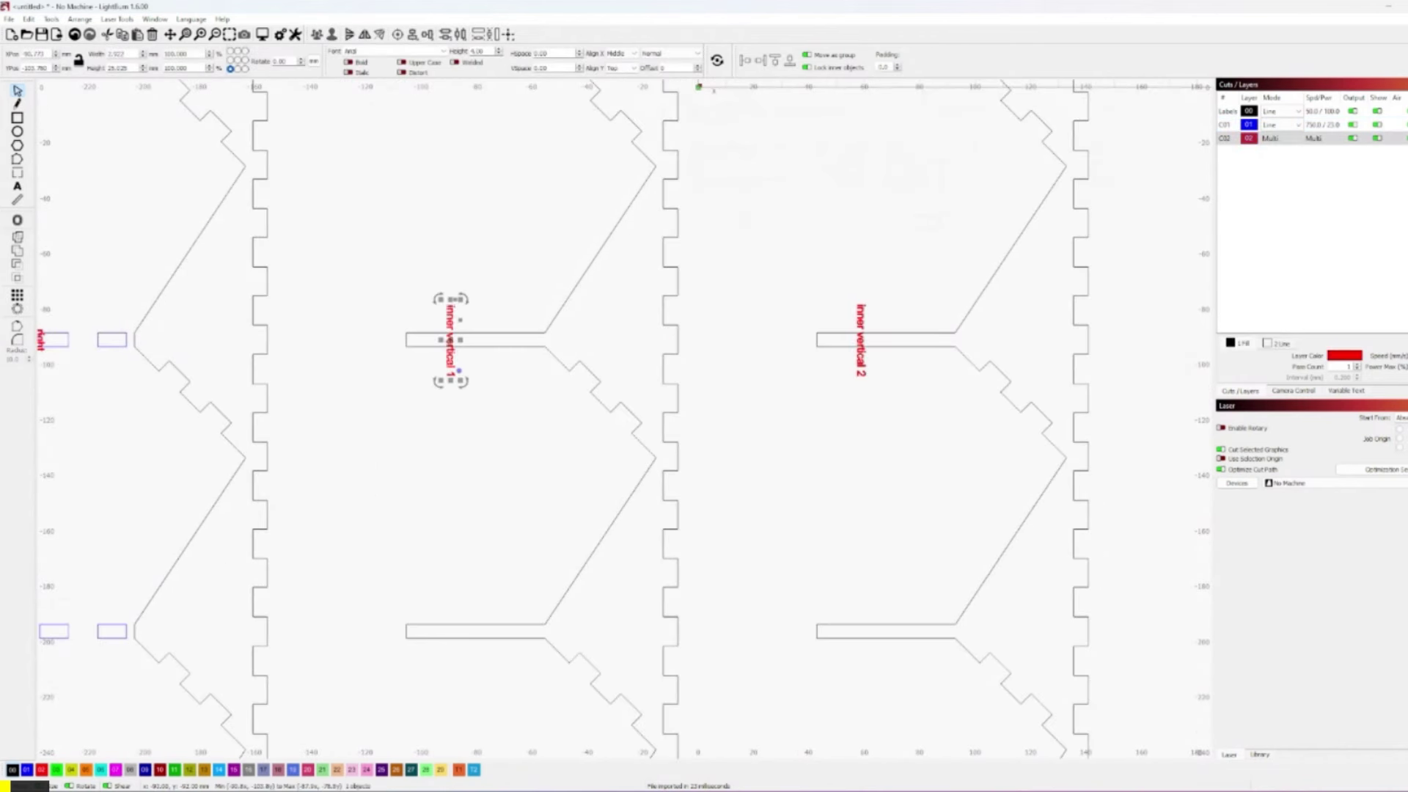
pyautogui.click(31, 20)
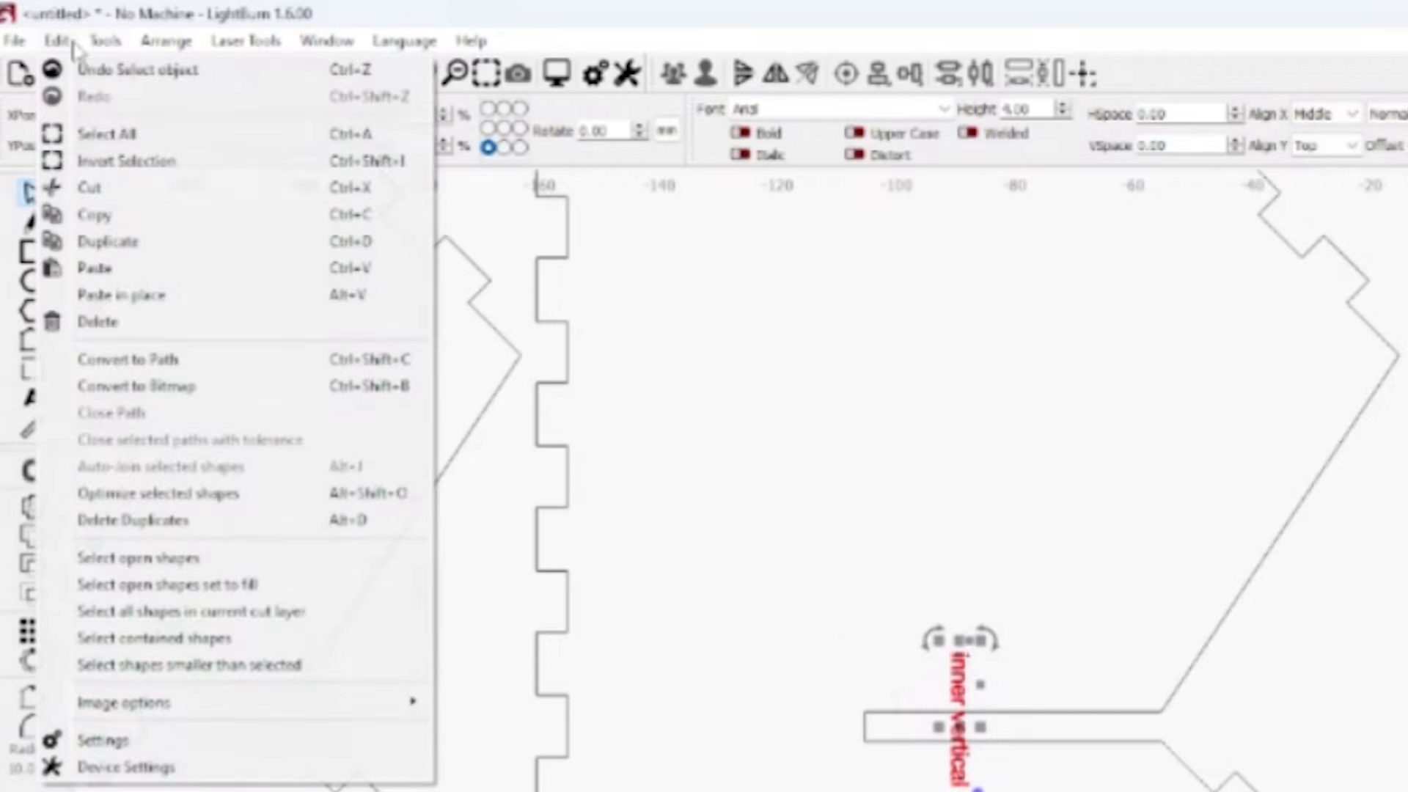
pyautogui.click(263, 623)
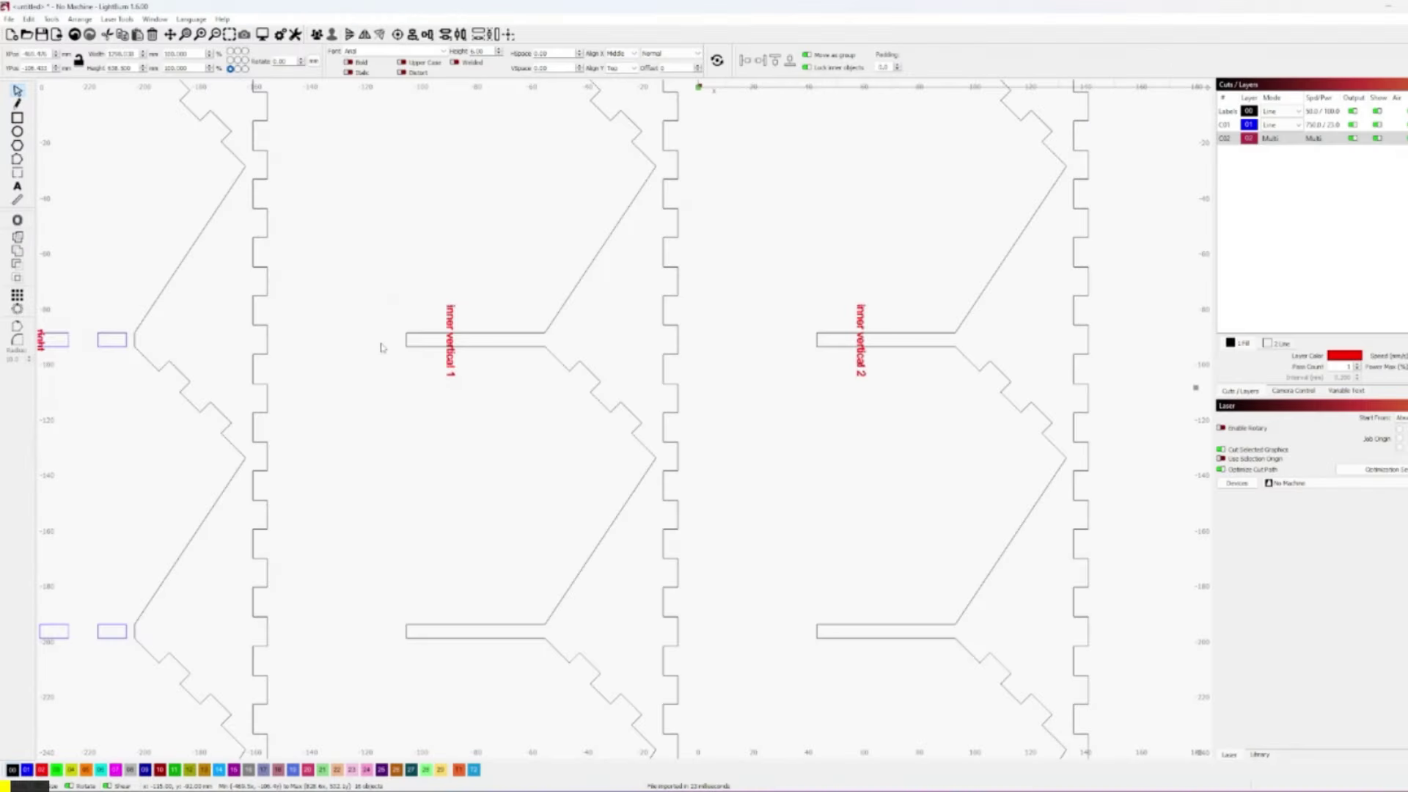
pyautogui.scroll(-6, 382, 347)
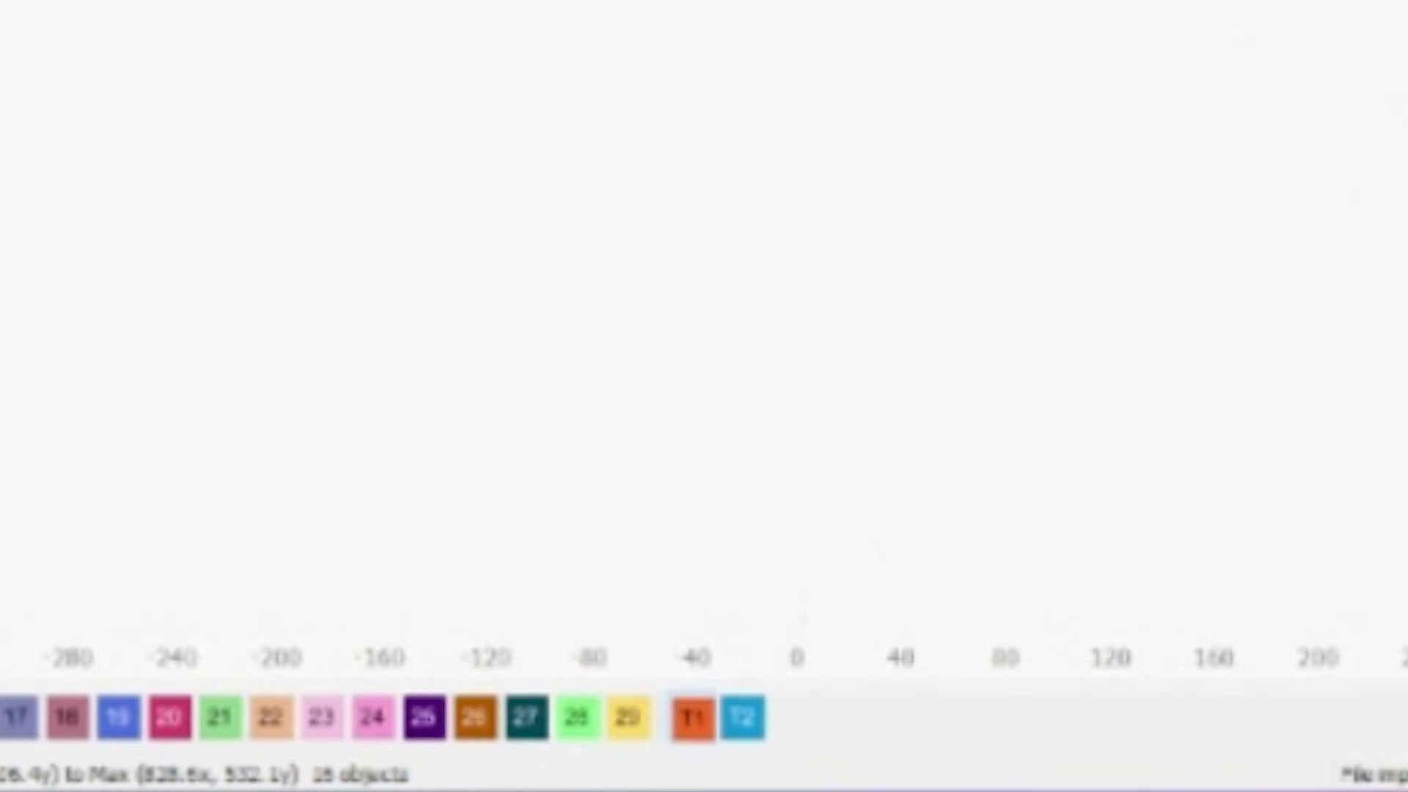
pyautogui.click(693, 717)
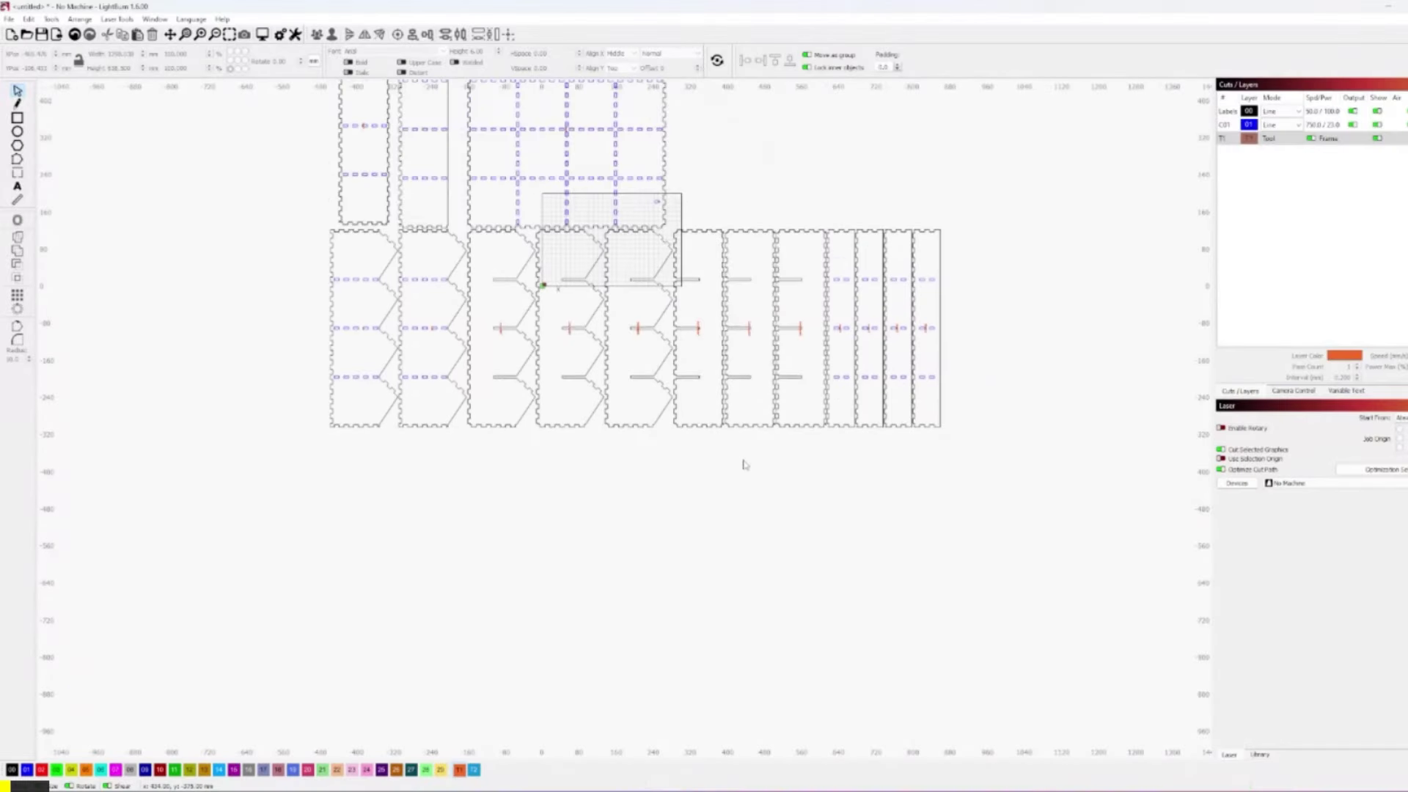
# Try to assign the parts to the black layer 00 with the labels still included in the selection
pyautogui.moveTo(1009, 595); pyautogui.dragTo(324, 122)
pyautogui.click(12, 769)
pyautogui.click(602, 607)
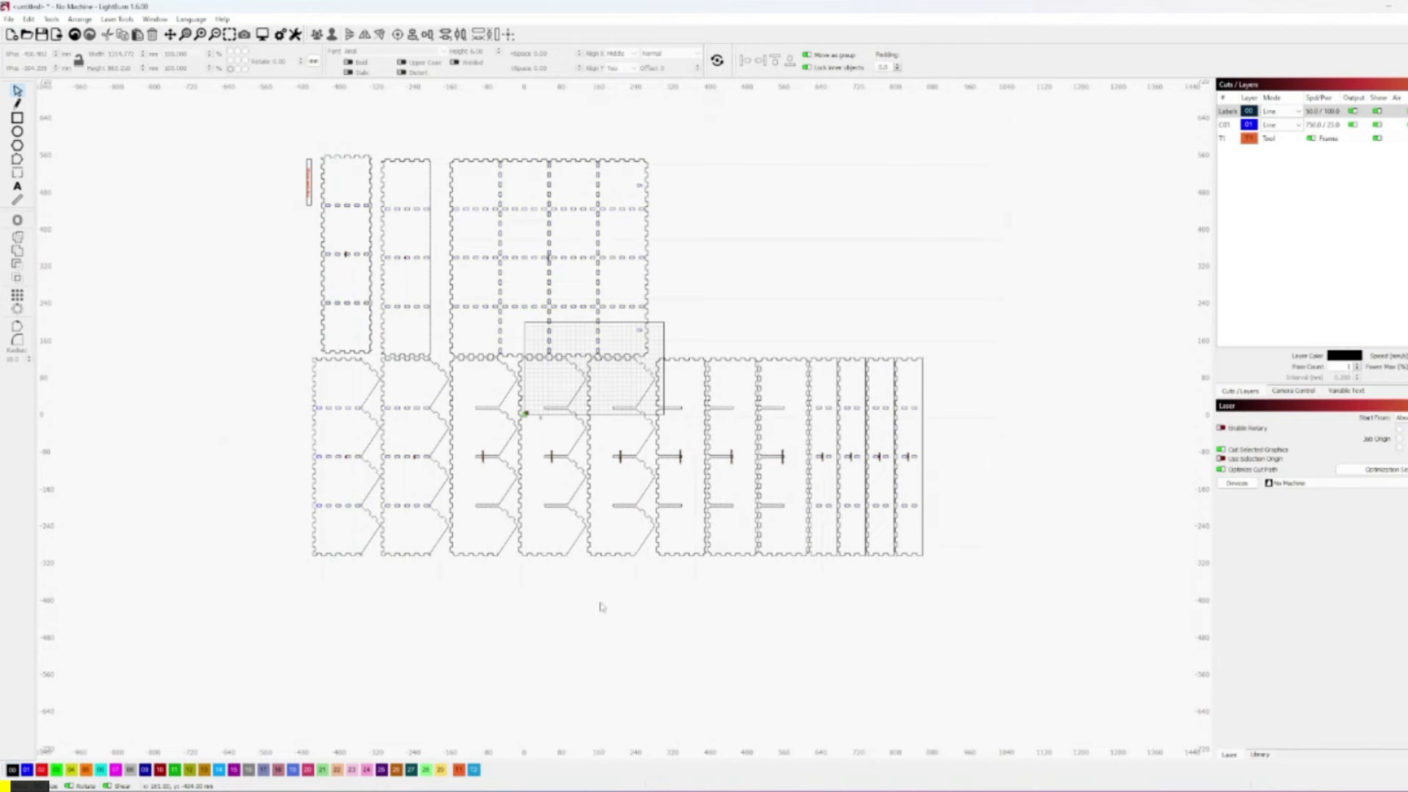
# Examine the two keyhole-shaped mounting holes and the slots of the large four-by-four panel
pyautogui.scroll(10, 631, 337)
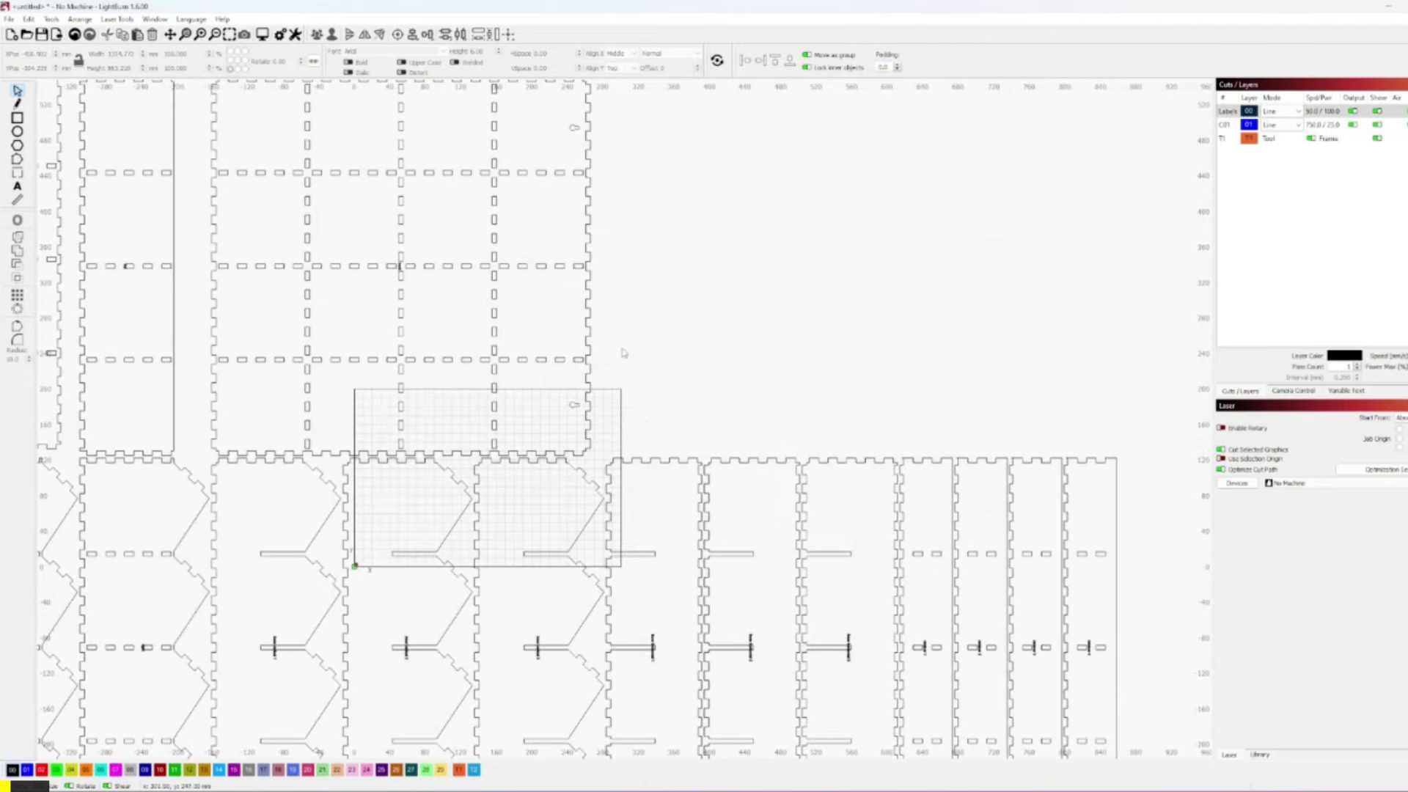
pyautogui.moveTo(567, 453); pyautogui.dragTo(556, 482, button='middle')
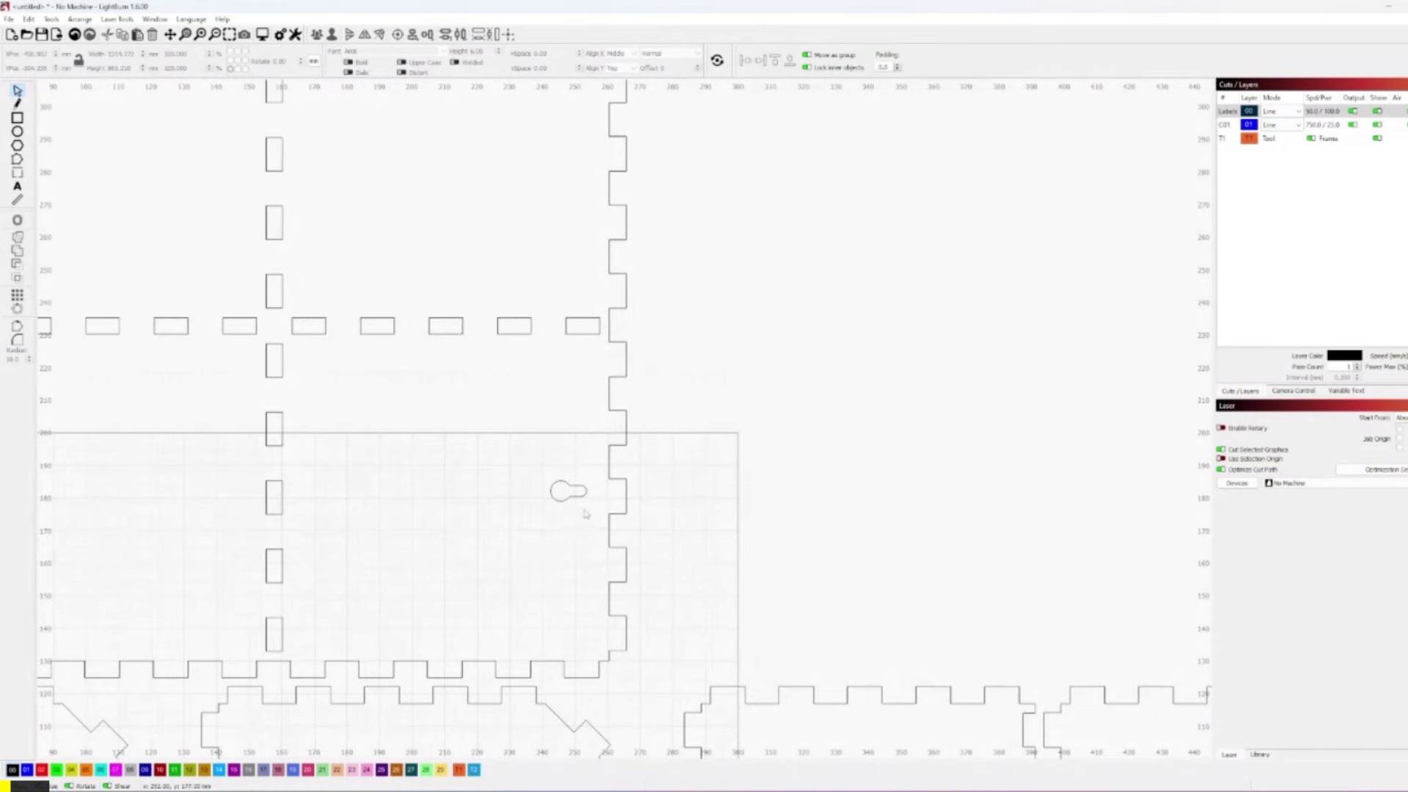
pyautogui.click(580, 493)
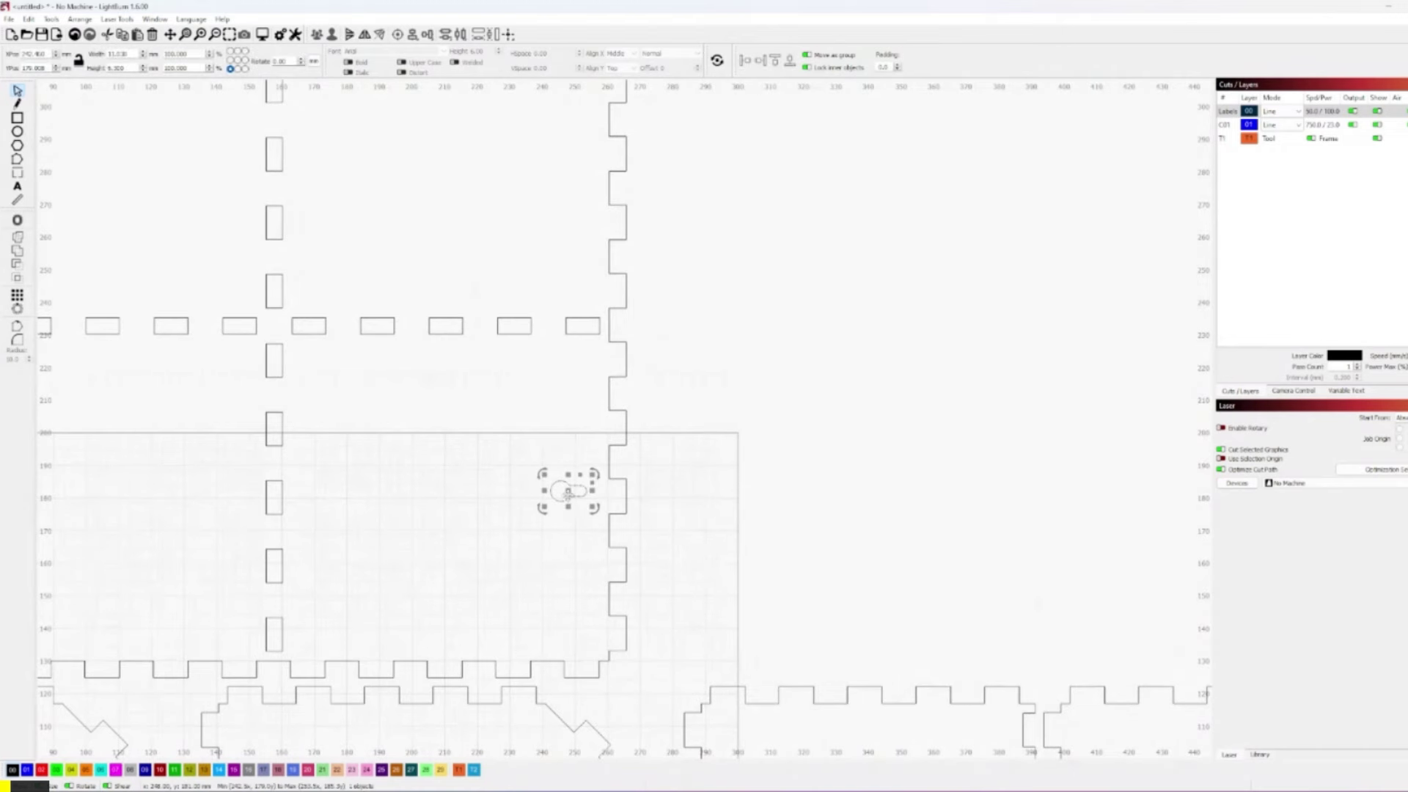
pyautogui.scroll(-3, 568, 490)
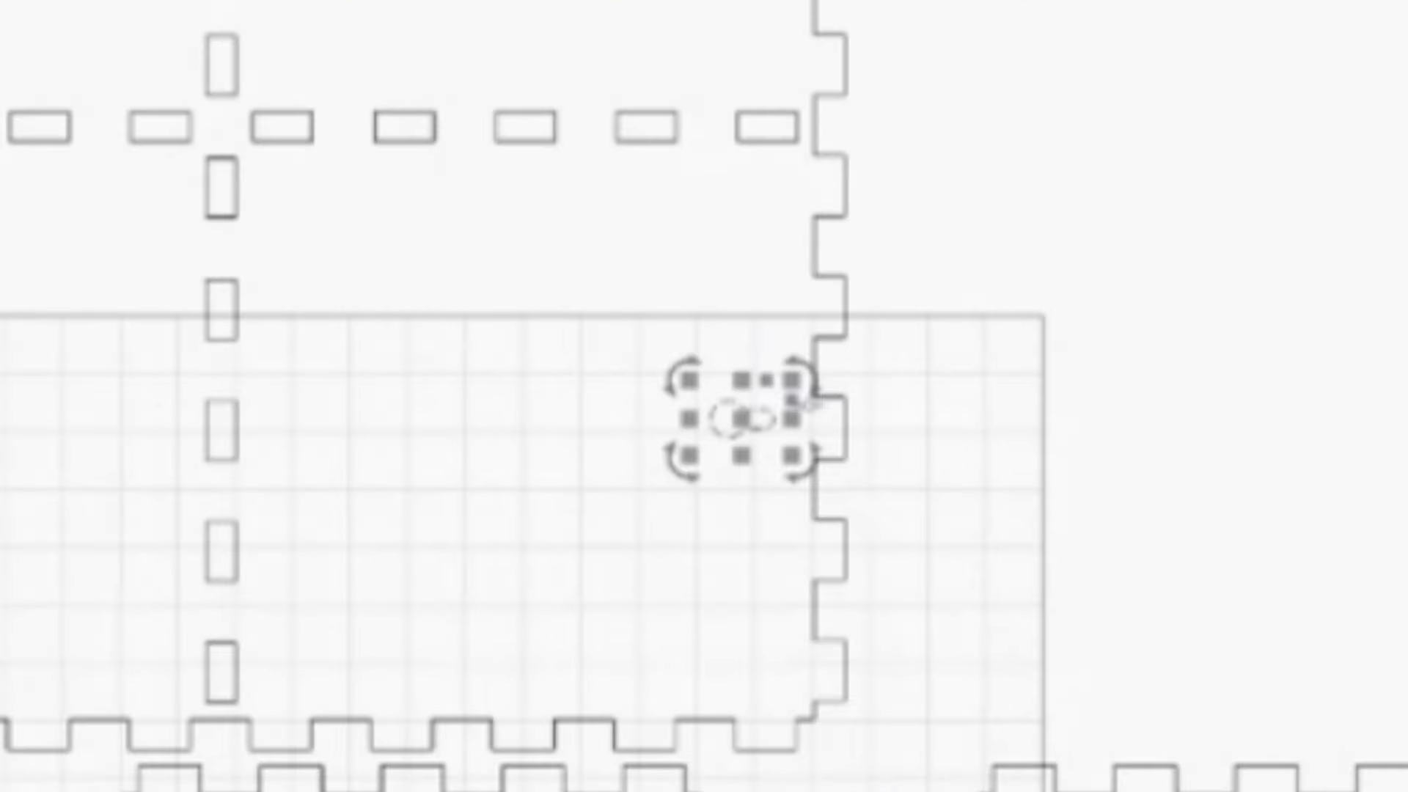
pyautogui.press('Delete')
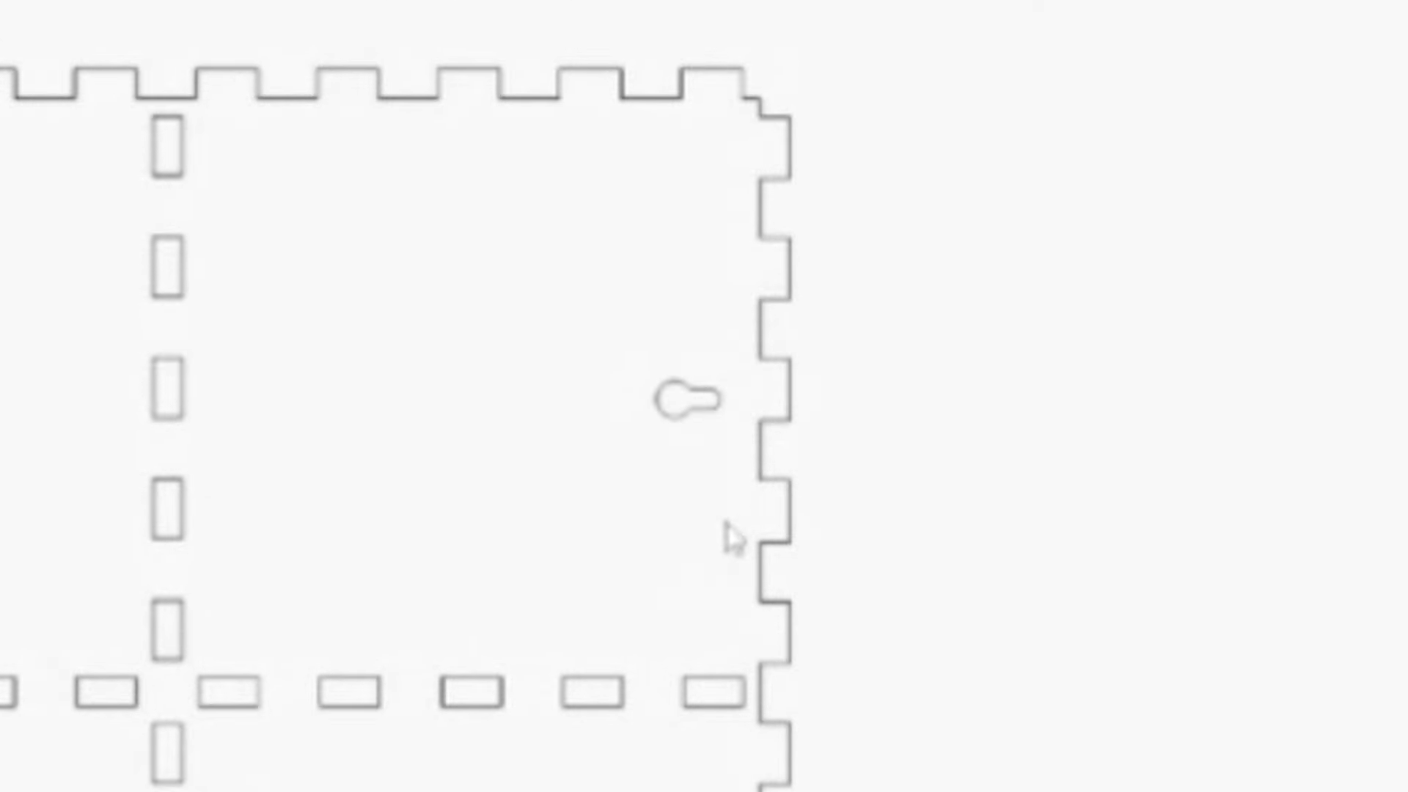
pyautogui.press('Delete')
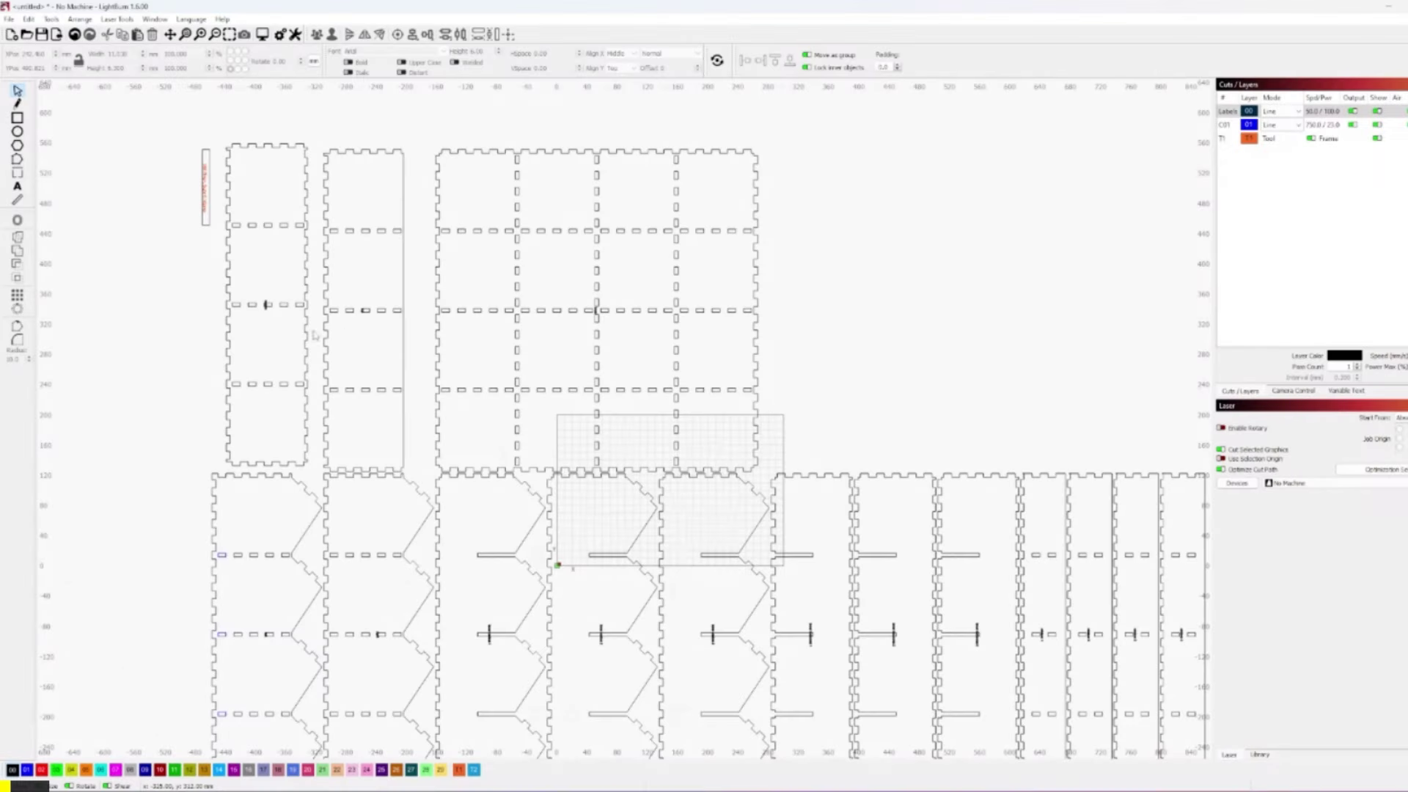
pyautogui.moveTo(312, 331); pyautogui.dragTo(307, 319, button='middle')
pyautogui.moveTo(562, 584); pyautogui.dragTo(476, 402, button='middle')
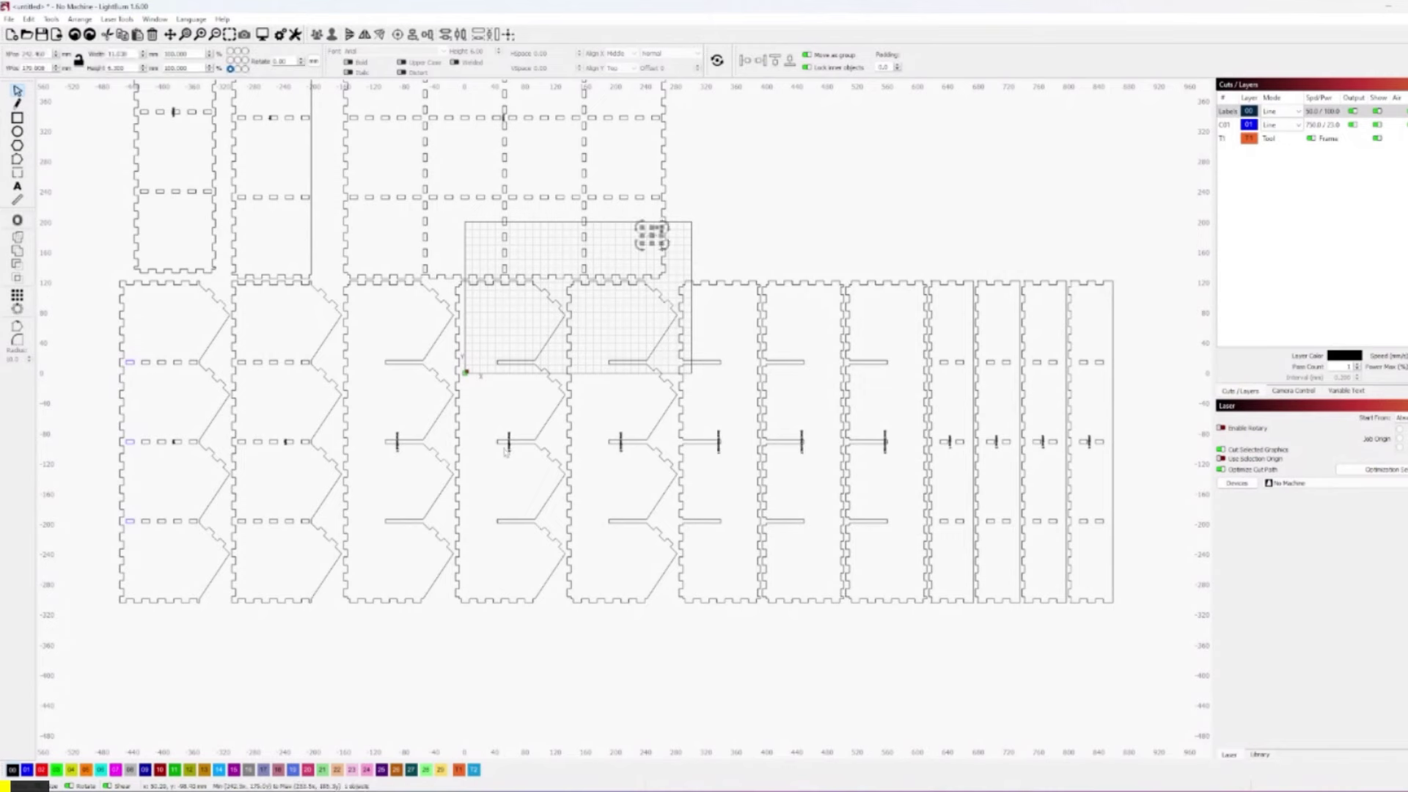
# Undo the assignment to layer 00, and delete both keyhole-shaped mounting holes from the large four-by-four panel
pyautogui.hotkey('ctrl', 'a')
pyautogui.click(813, 230)
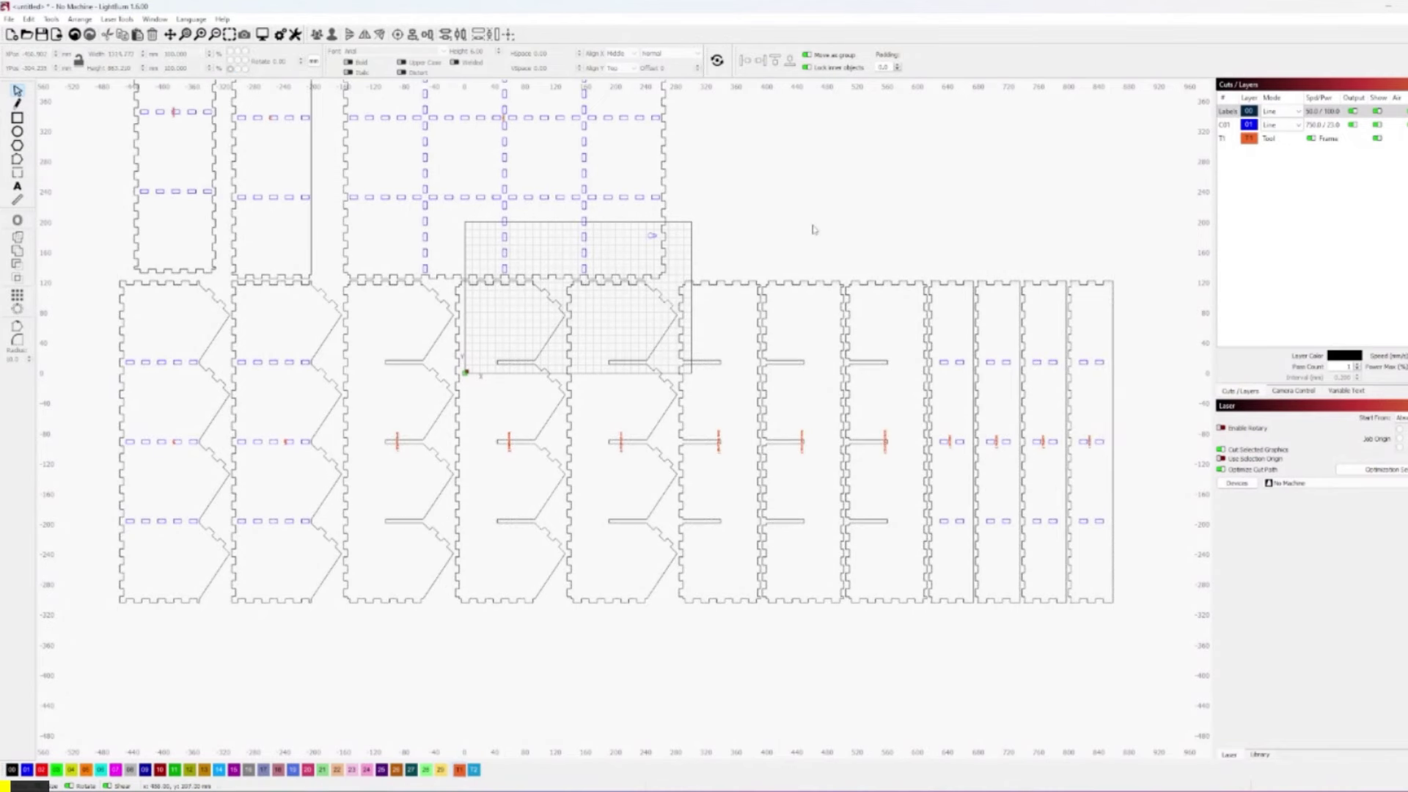
pyautogui.click(651, 235)
pyautogui.press('Delete')
pyautogui.moveTo(651, 235); pyautogui.dragTo(647, 355, button='middle')
pyautogui.click(645, 120)
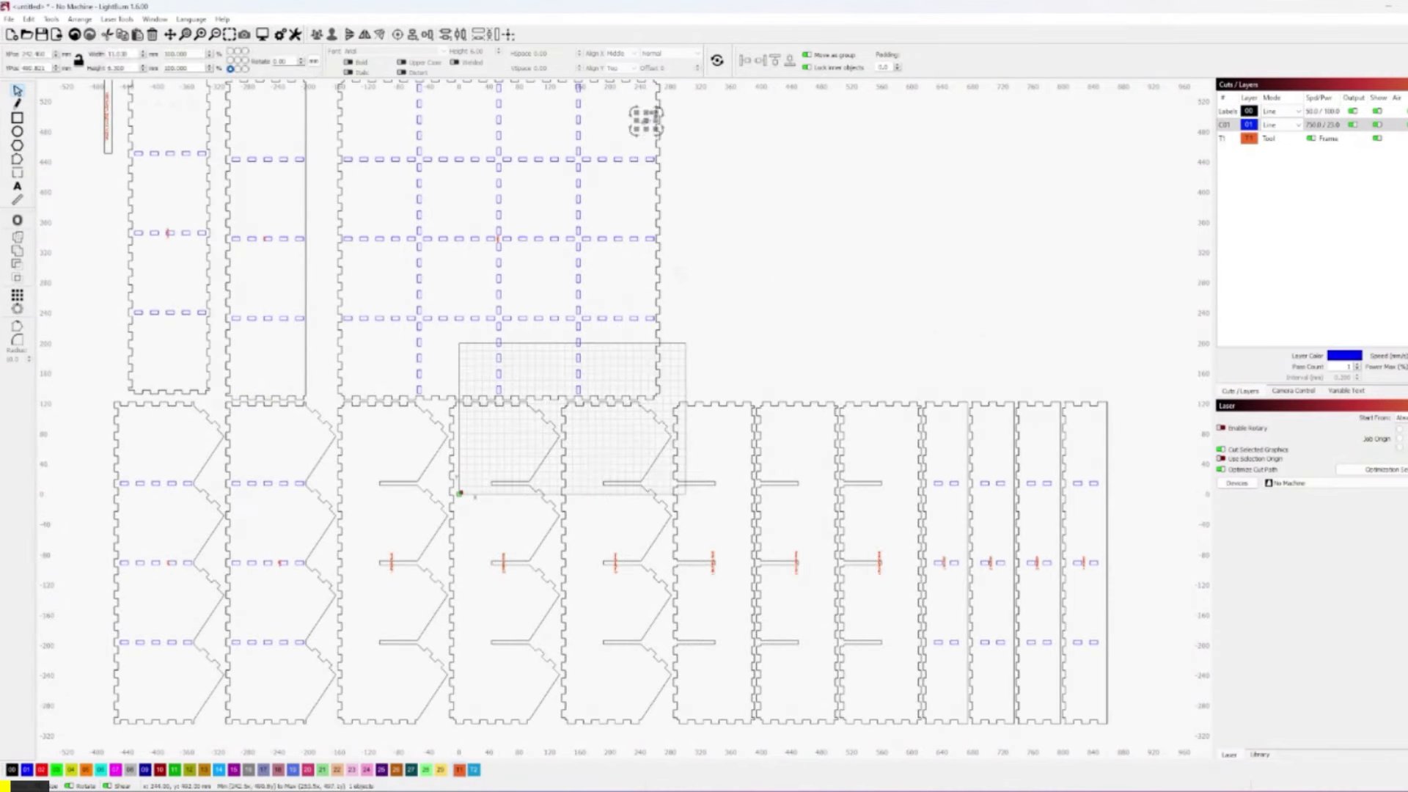
pyautogui.press('Delete')
# With the T1 labels hidden, assign the cut shapes to layer 00, and delete the reference strip together with its label
pyautogui.click(239, 187)
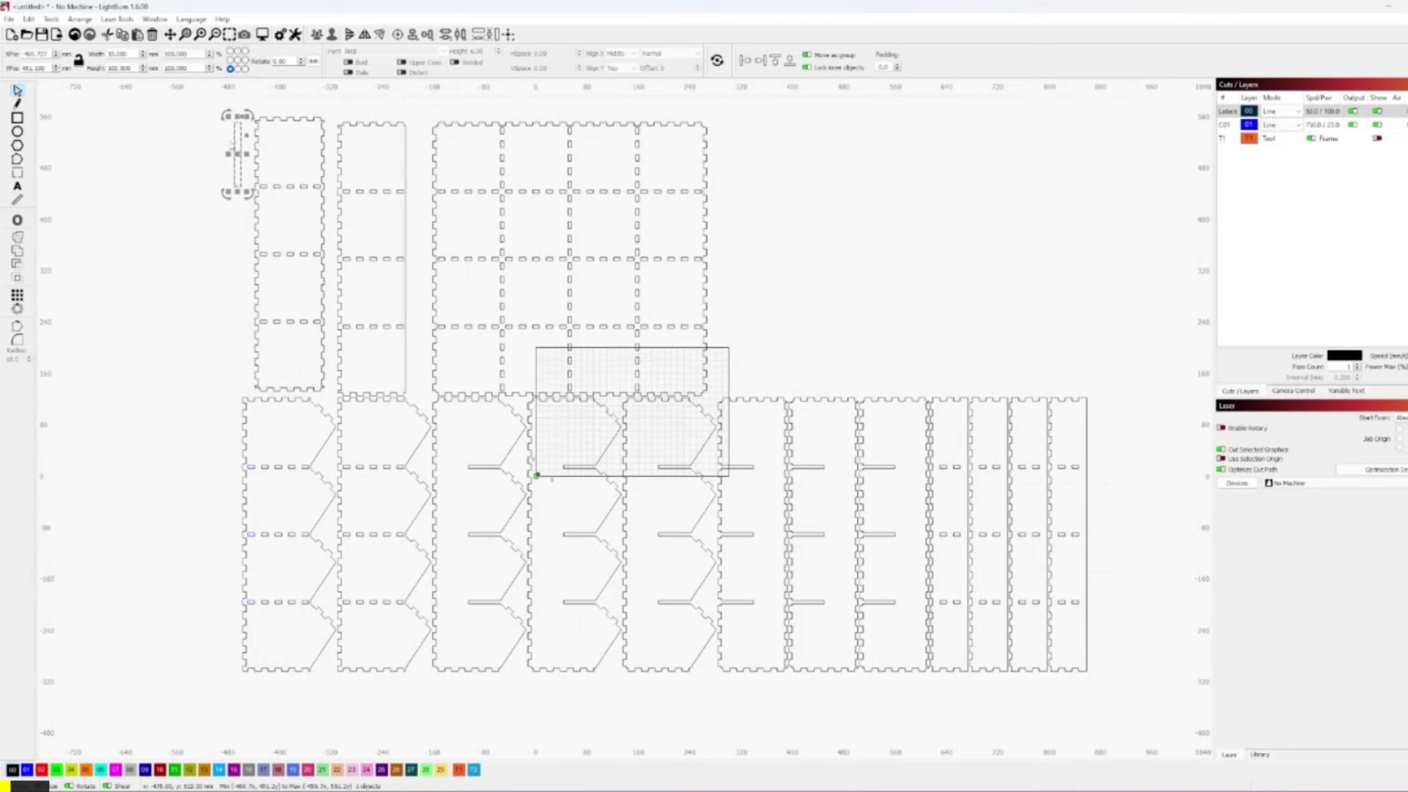
pyautogui.scroll(3, 232, 141)
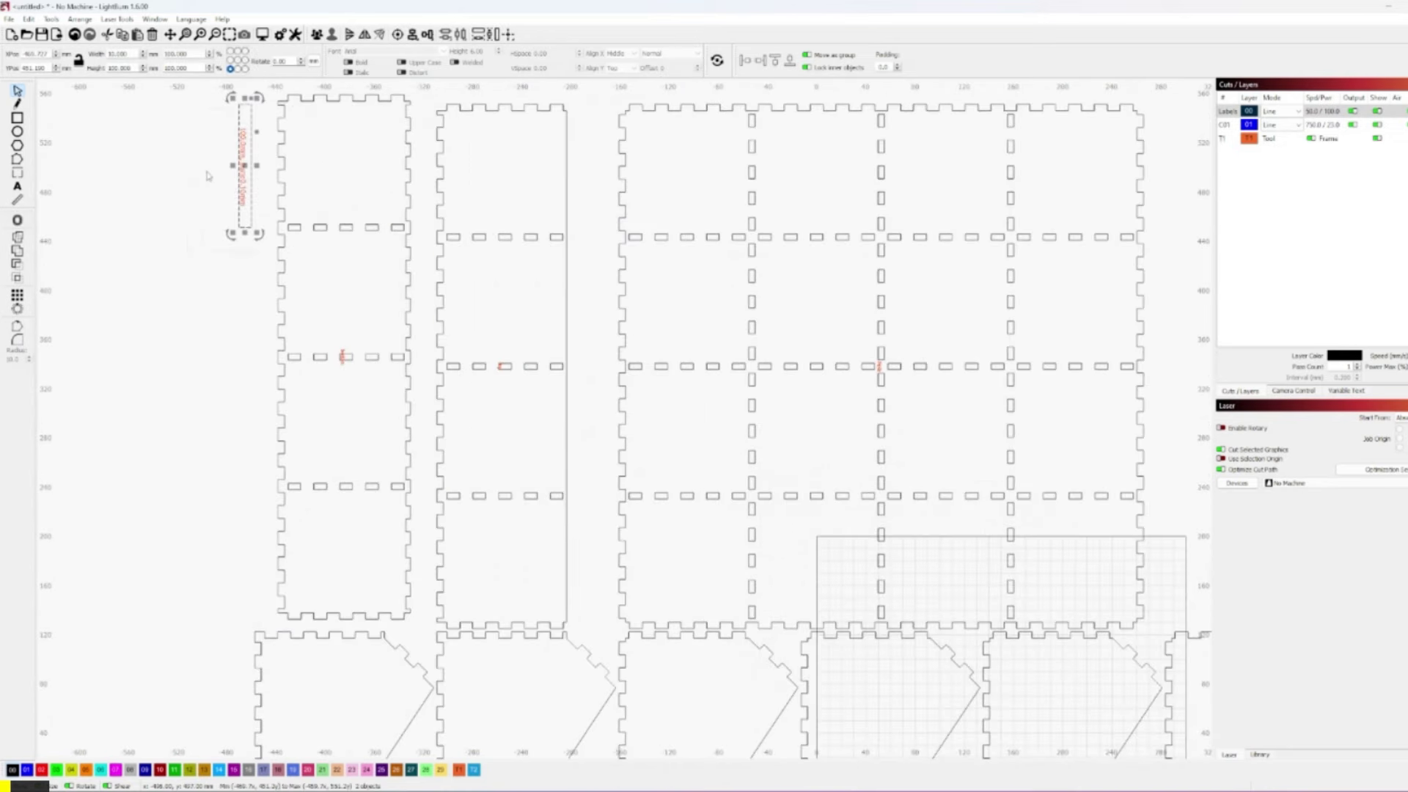
pyautogui.press('Delete')
pyautogui.scroll(-4, 272, 363)
# Draw a rectangle above the parts on tool layer T1 as a sheet outline, sized 23 by 31 inches with the units in inches
pyautogui.hotkey('ctrl', 'r')
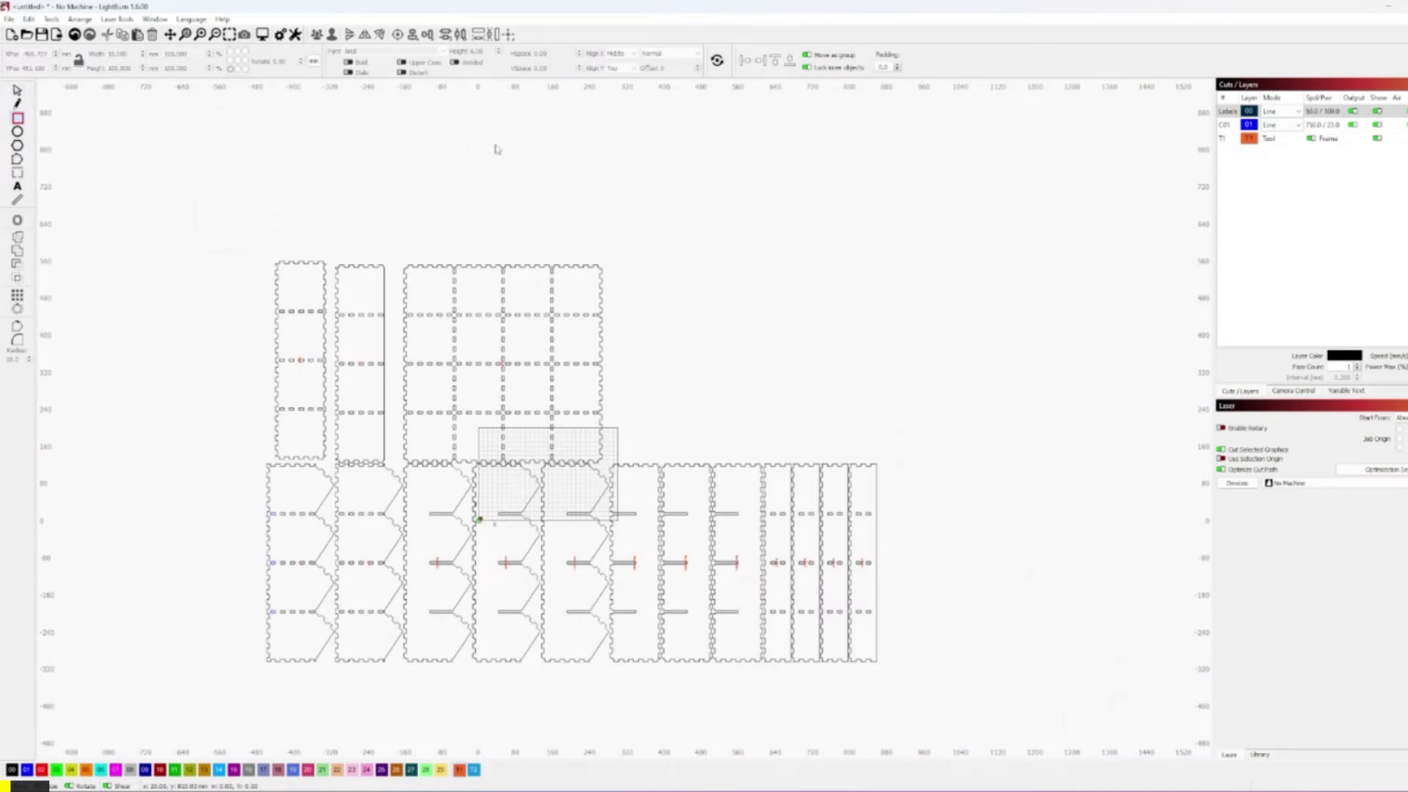
pyautogui.moveTo(538, 124); pyautogui.dragTo(647, 200)
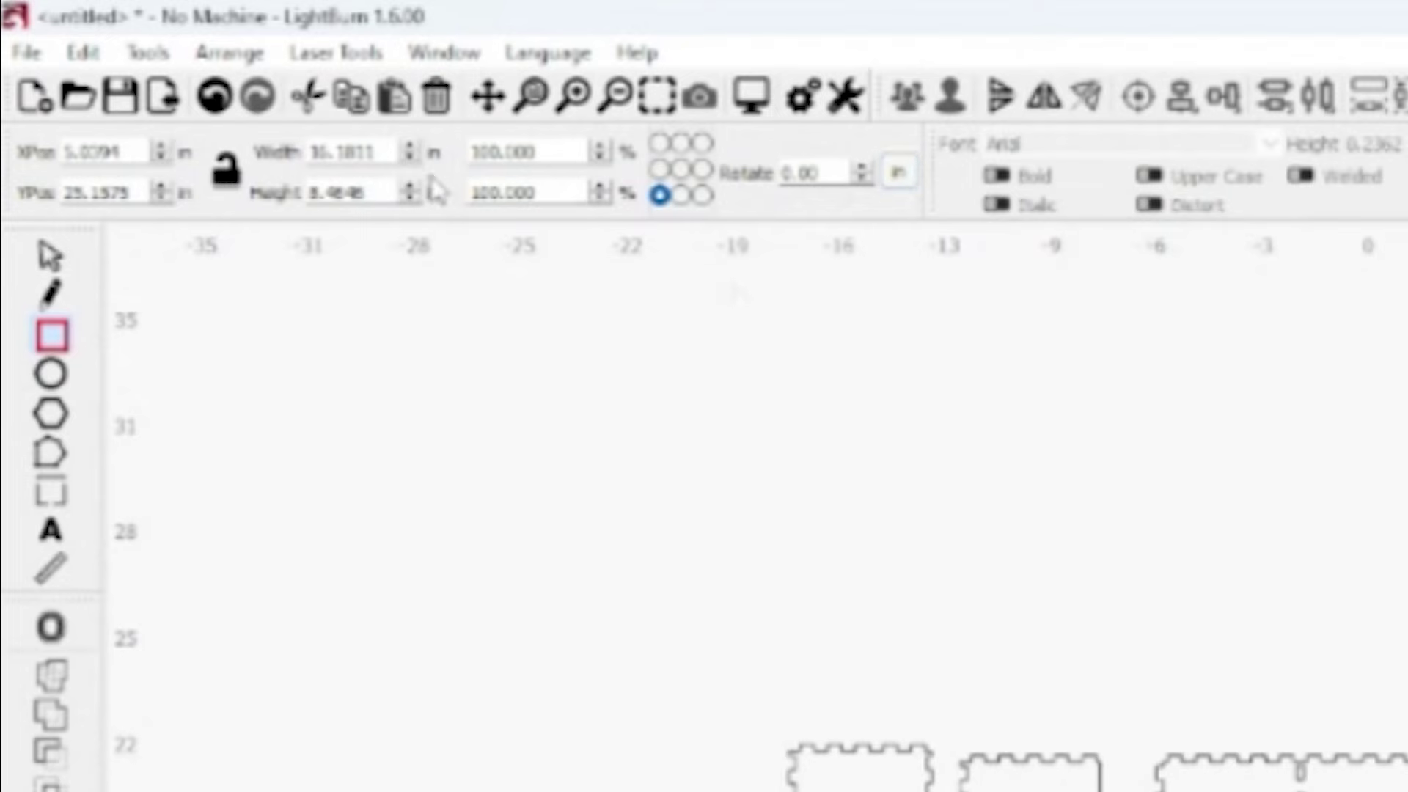
pyautogui.moveTo(374, 153)
pyautogui.mouseDown()
pyautogui.moveTo(319, 164)
pyautogui.moveTo(400, 154)
pyautogui.mouseUp()
pyautogui.click(380, 155)
pyautogui.write('23')
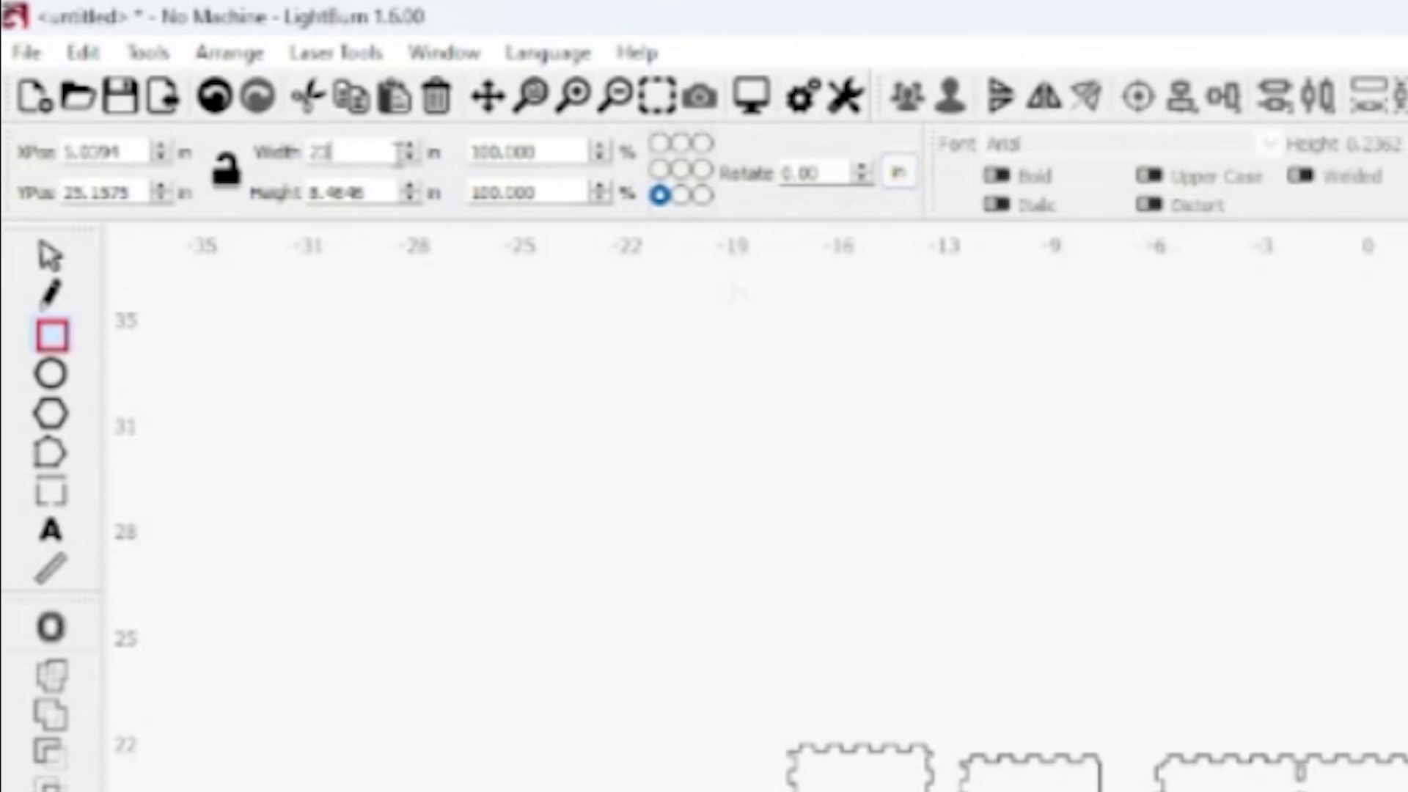
pyautogui.press('Tab')
pyautogui.write('31')
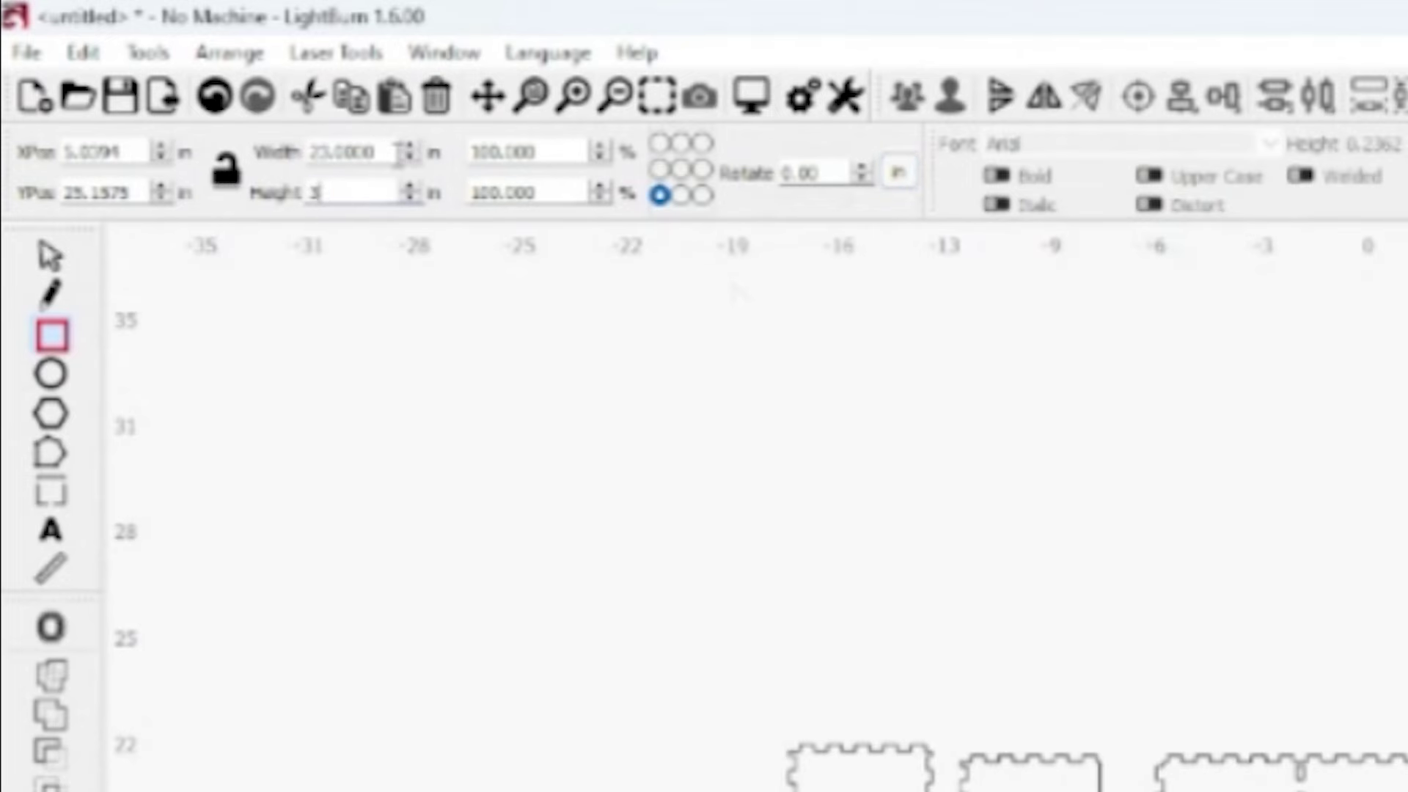
pyautogui.press('Return')
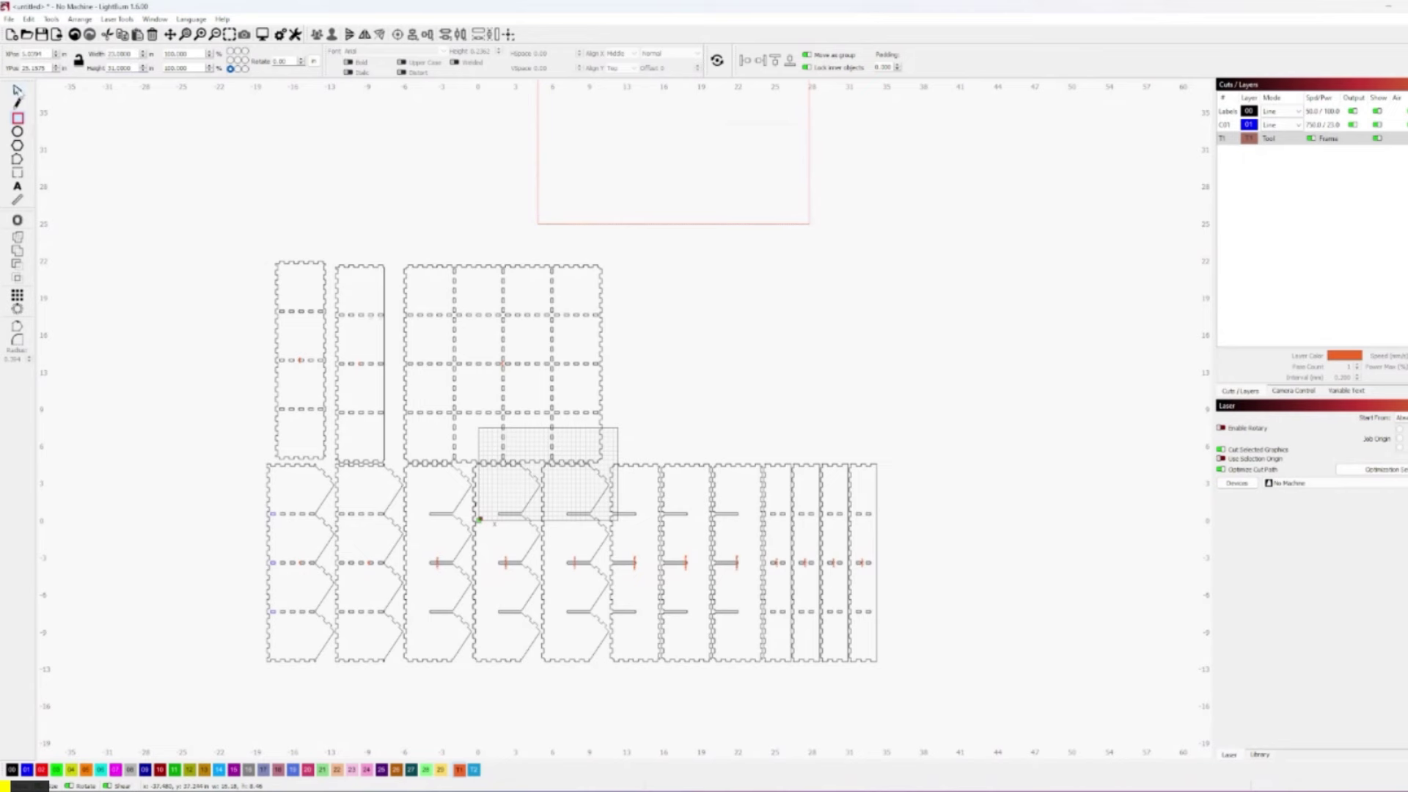
# Rotate the sheet rectangle 90 degrees to landscape, then duplicate it and place the two outlines side by side above the parts
pyautogui.click(18, 91)
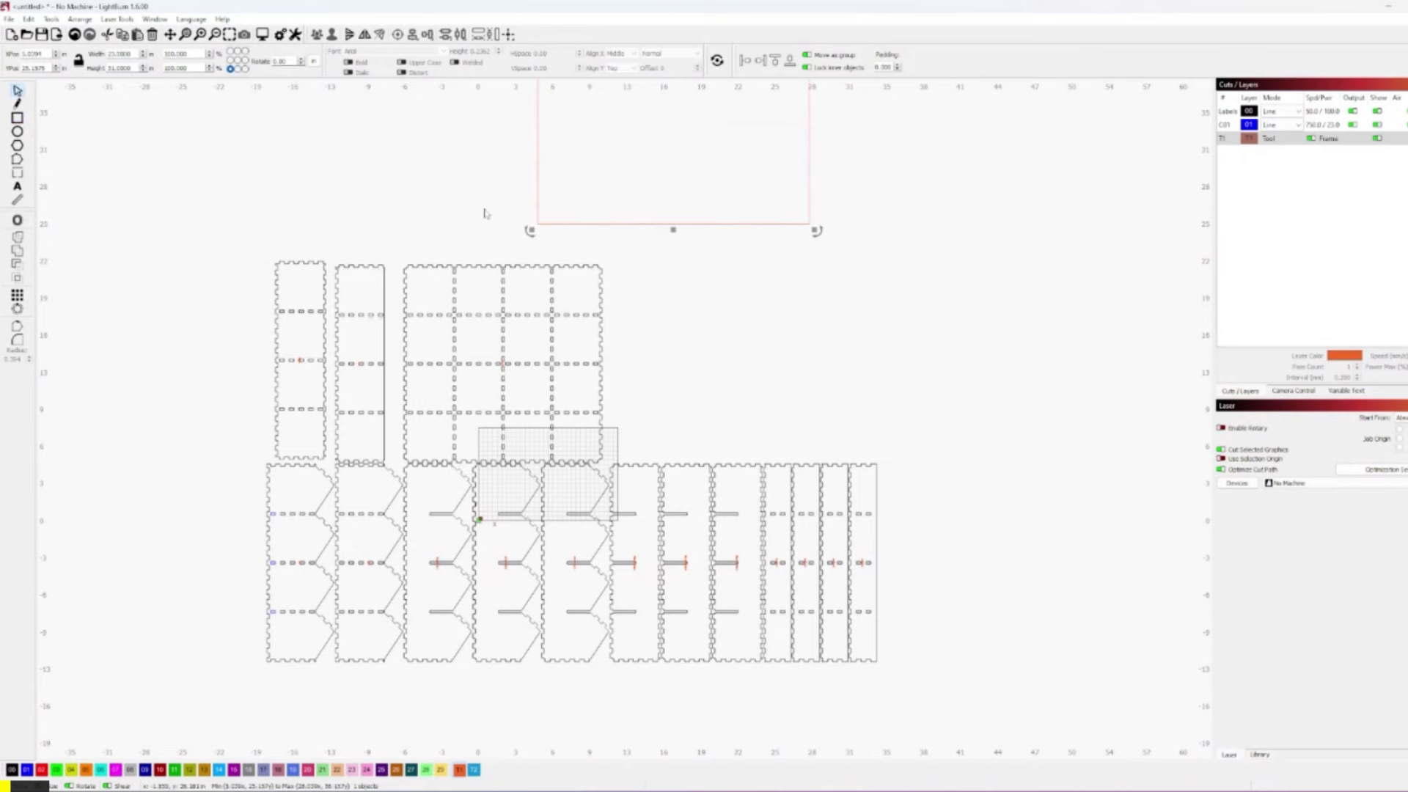
pyautogui.moveTo(668, 256); pyautogui.dragTo(610, 420, button='middle')
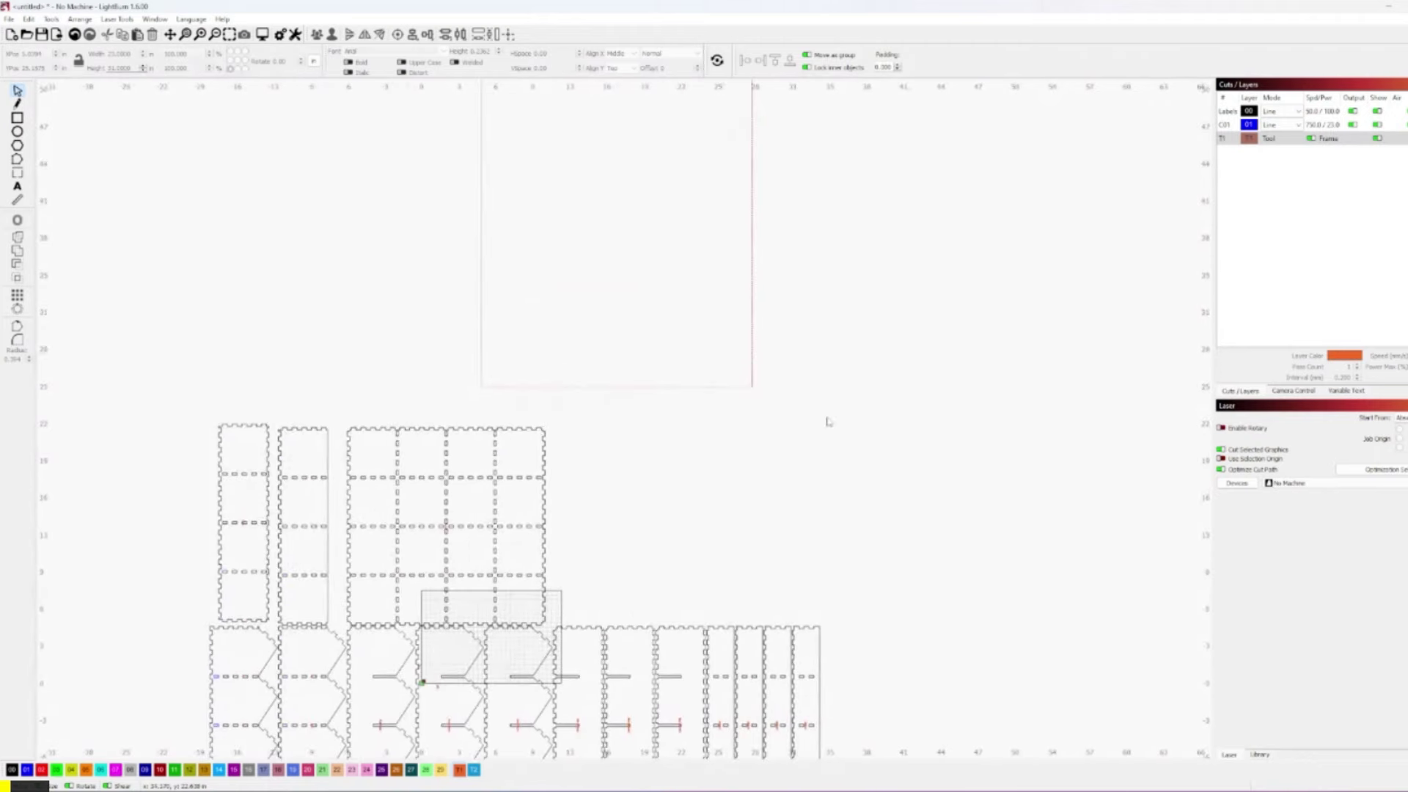
pyautogui.scroll(-2, 824, 413)
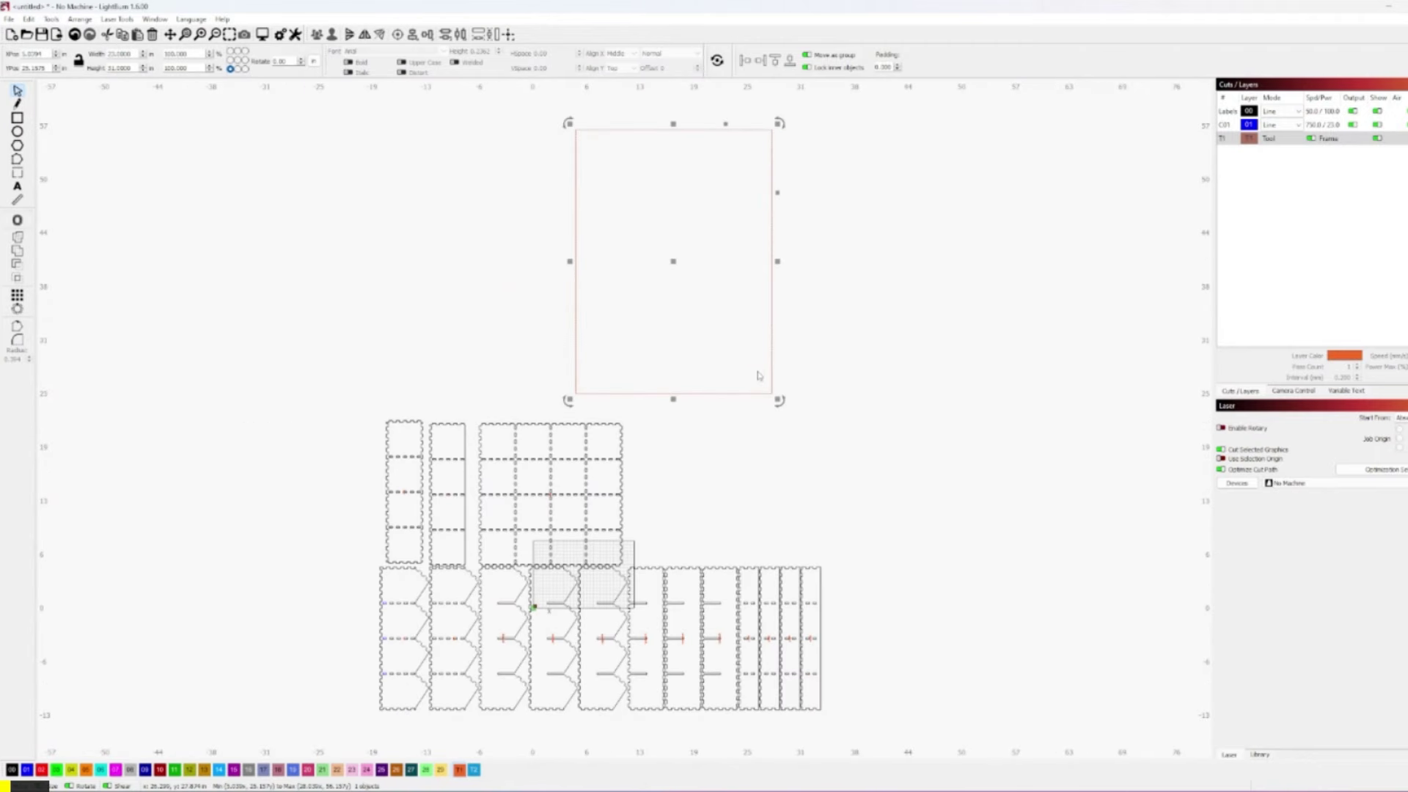
pyautogui.press('.')
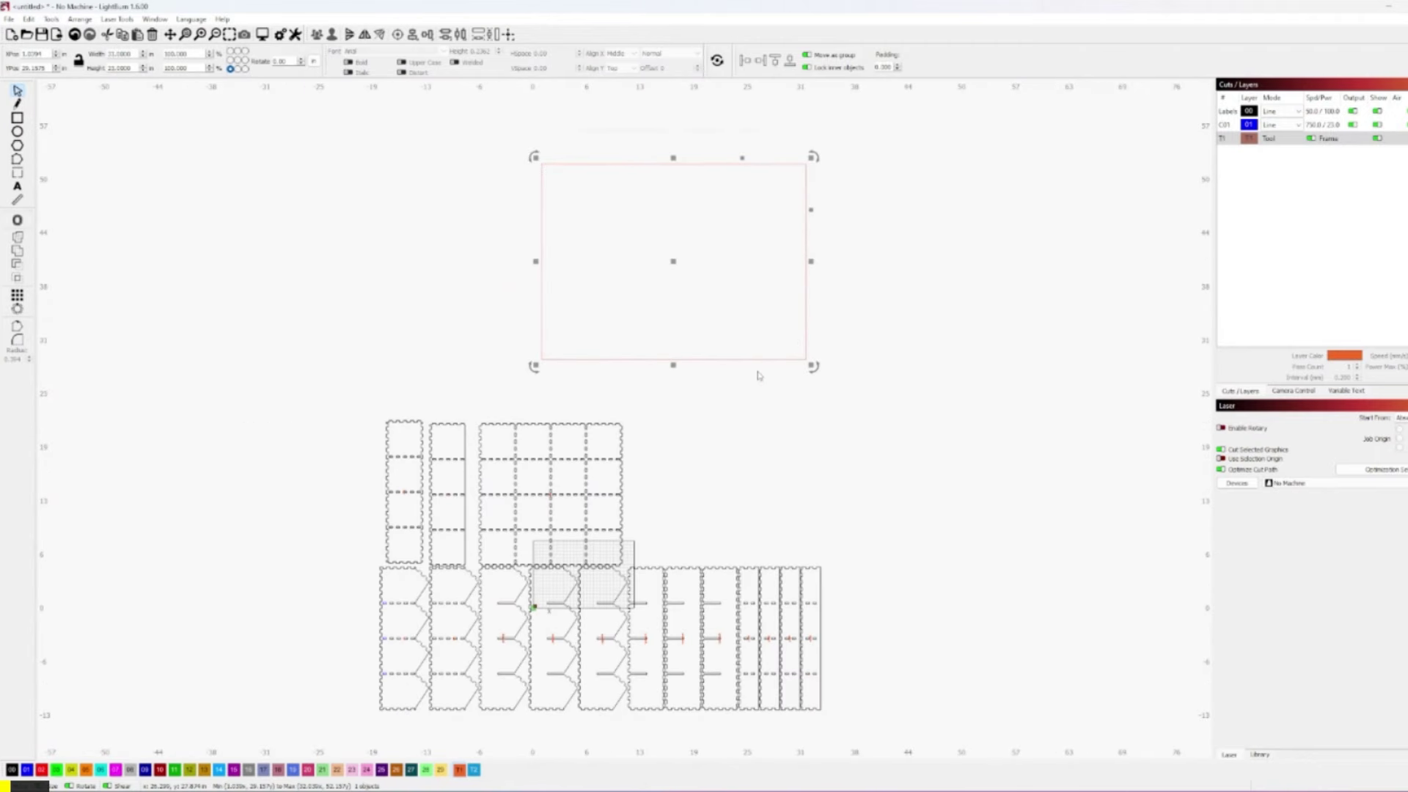
pyautogui.press('.')
pyautogui.press('.')
pyautogui.moveTo(682, 271); pyautogui.dragTo(780, 305)
pyautogui.hotkey('ctrl', 'd')
pyautogui.click(598, 291)
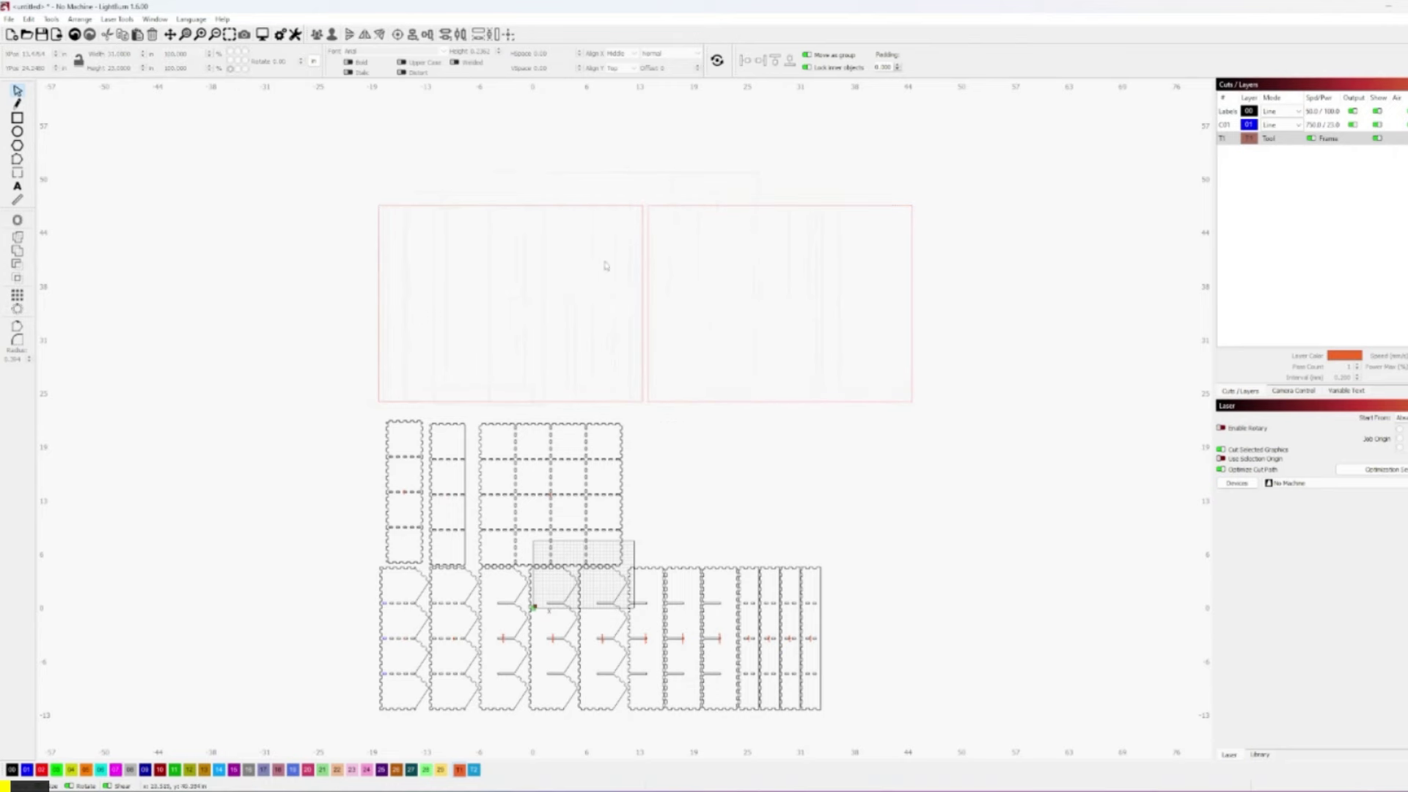
# Group the large four-by-four panel with its slots and move it into the left sheet outline
pyautogui.scroll(3, 644, 511)
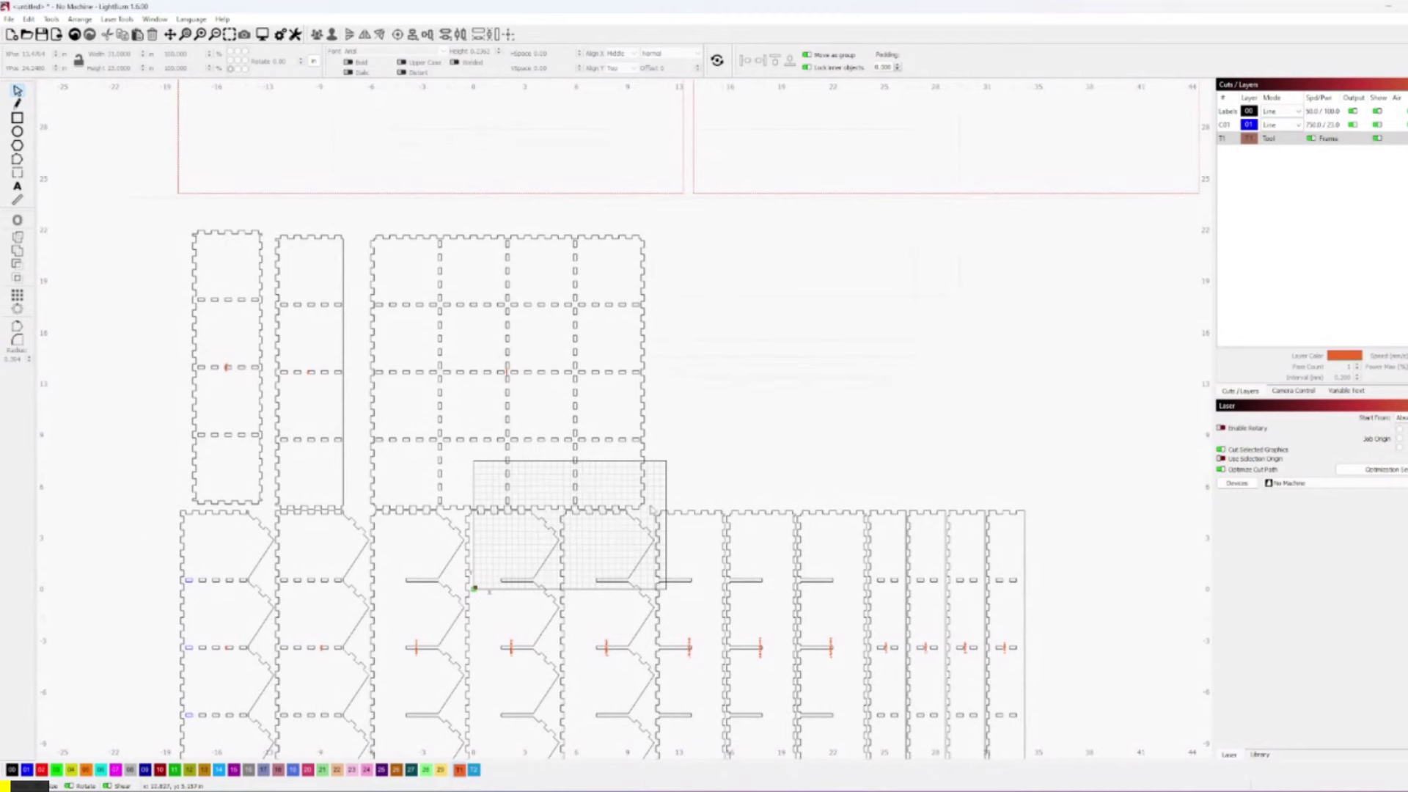
pyautogui.moveTo(651, 507); pyautogui.dragTo(370, 235)
pyautogui.hotkey('ctrl', 'g')
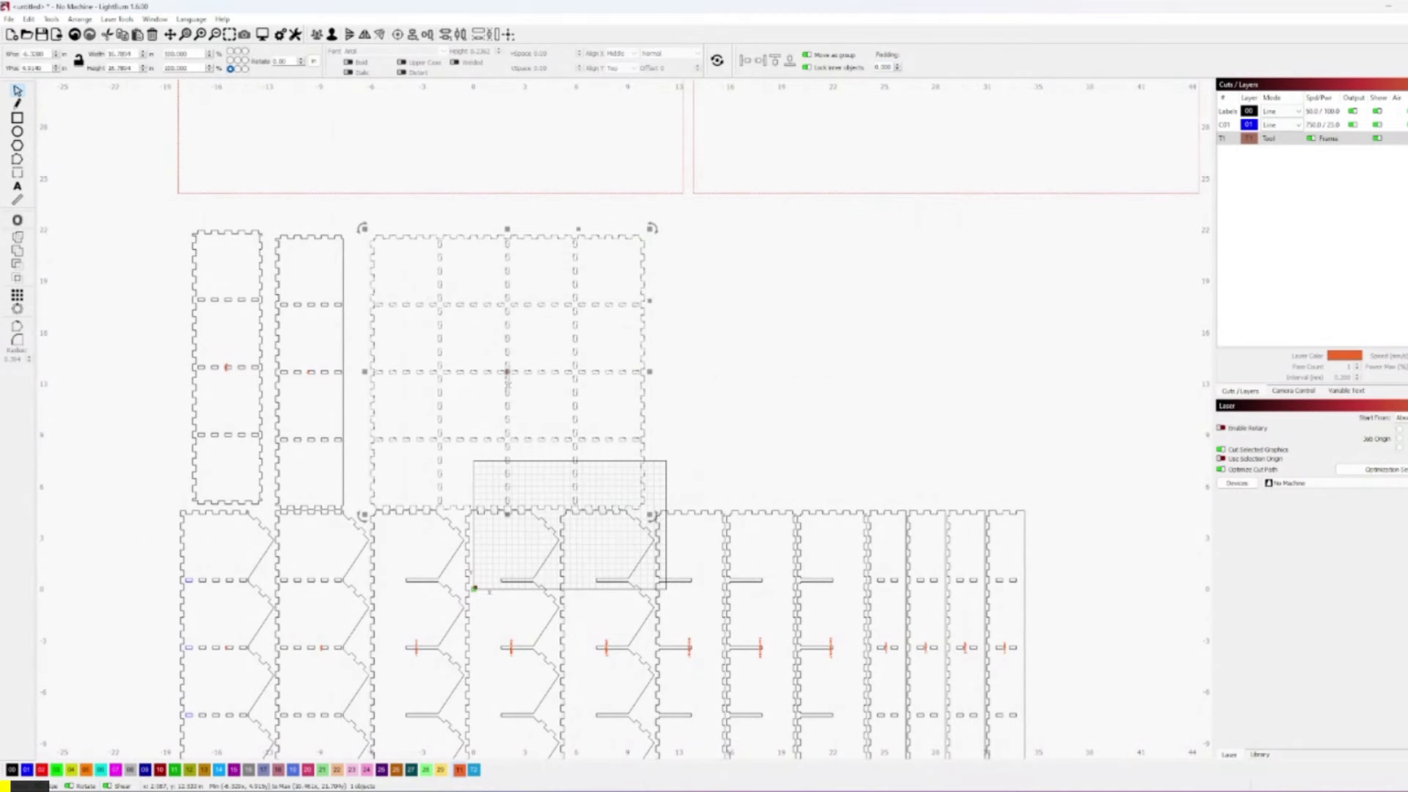
pyautogui.scroll(-2, 506, 375)
pyautogui.moveTo(506, 374); pyautogui.dragTo(442, 473, button='middle')
pyautogui.moveTo(441, 473); pyautogui.dragTo(343, 188)
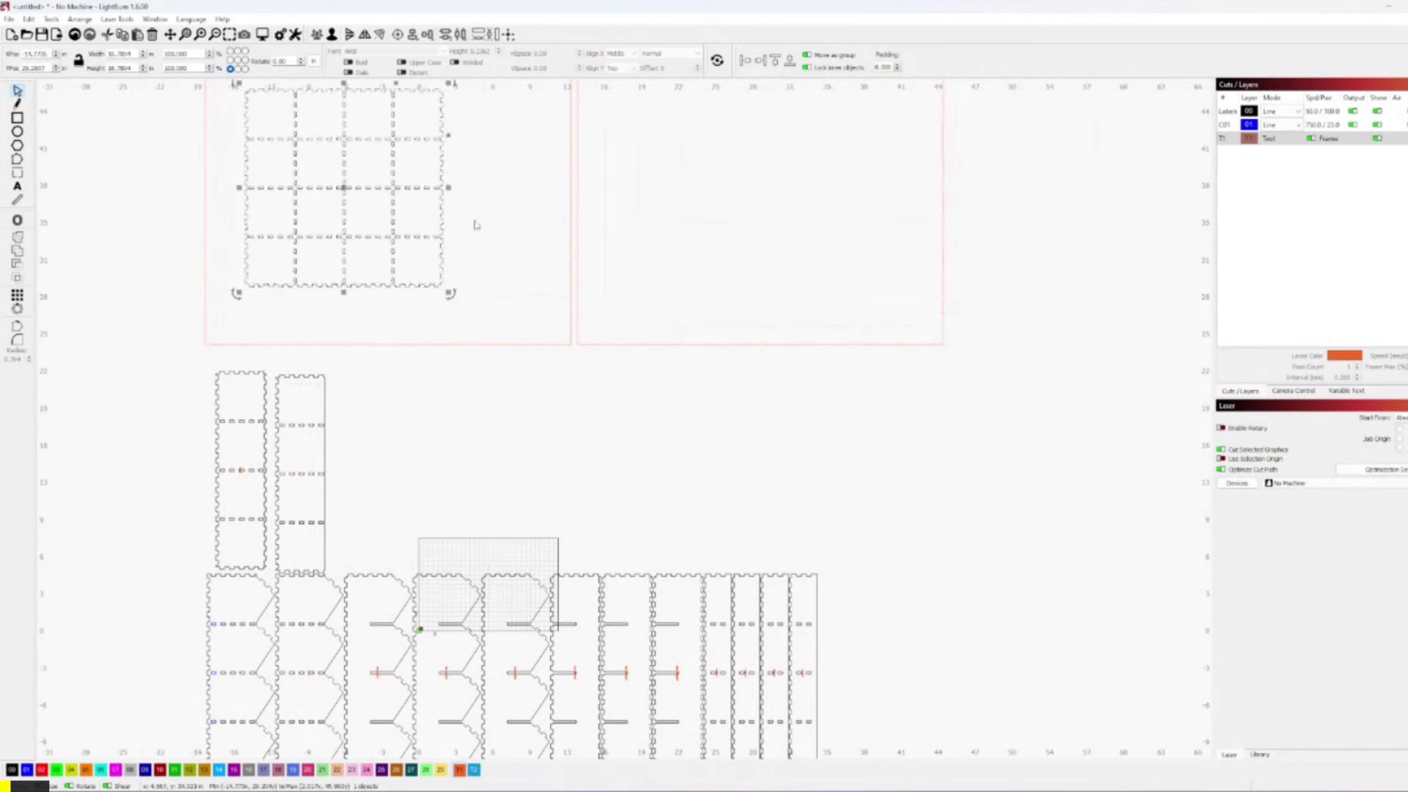
# Position the four-by-four panel tightly in the upper-left corner of the left sheet outline
pyautogui.moveTo(474, 223); pyautogui.dragTo(531, 390, button='middle')
pyautogui.moveTo(399, 353); pyautogui.dragTo(362, 341)
pyautogui.moveTo(630, 701); pyautogui.dragTo(587, 602, button='middle')
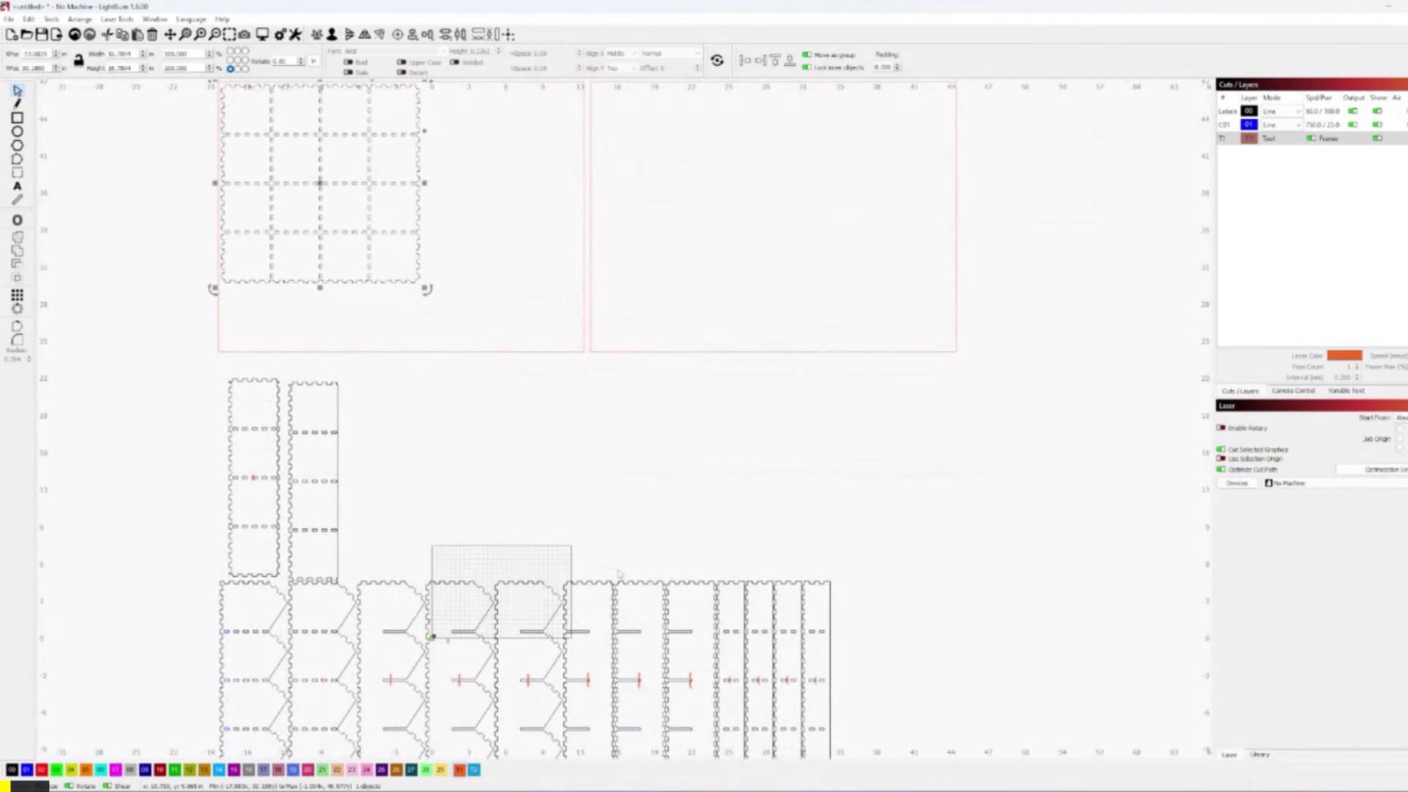
pyautogui.moveTo(617, 572); pyautogui.dragTo(363, 364)
pyautogui.moveTo(401, 261); pyautogui.dragTo(515, 415, button='middle')
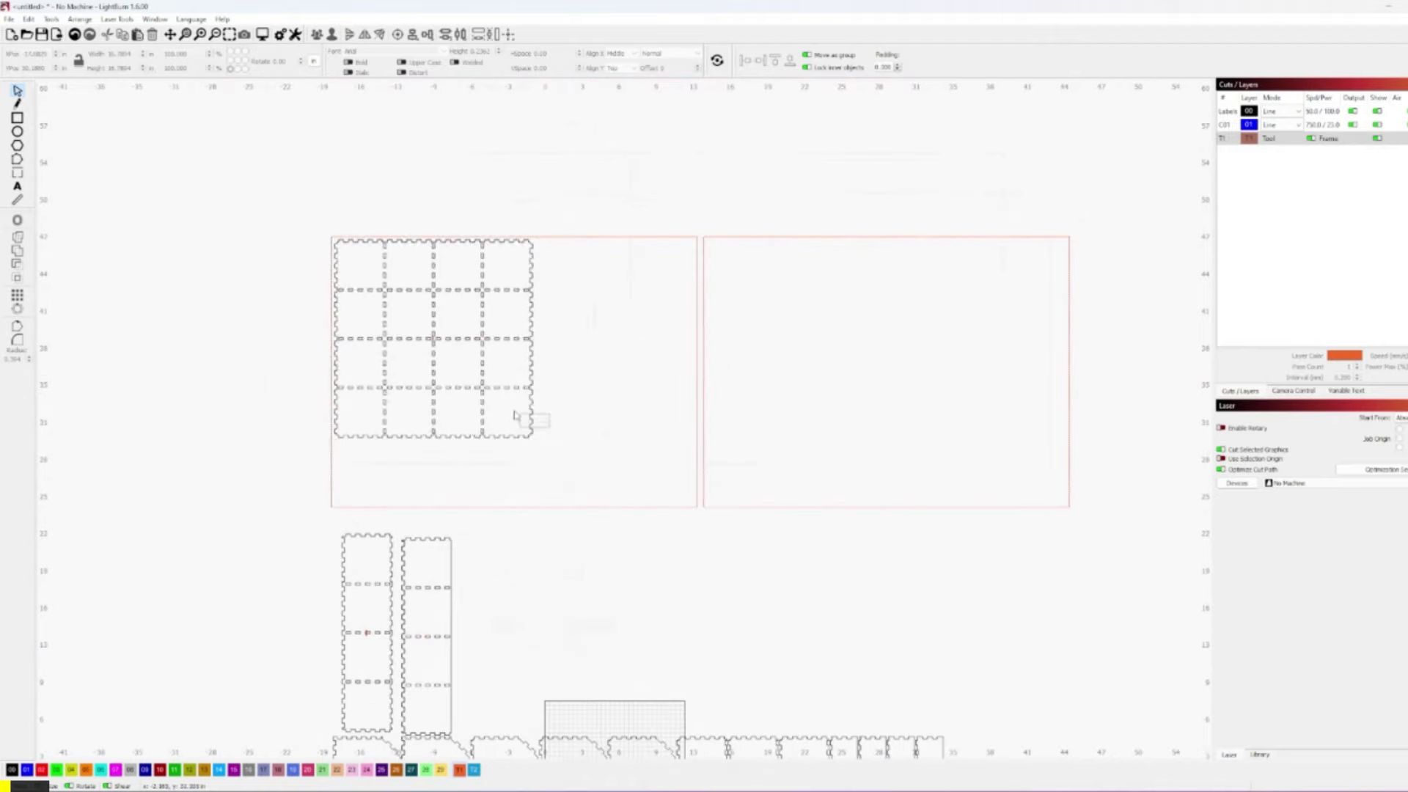
pyautogui.click(515, 416)
pyautogui.scroll(8, 440, 323)
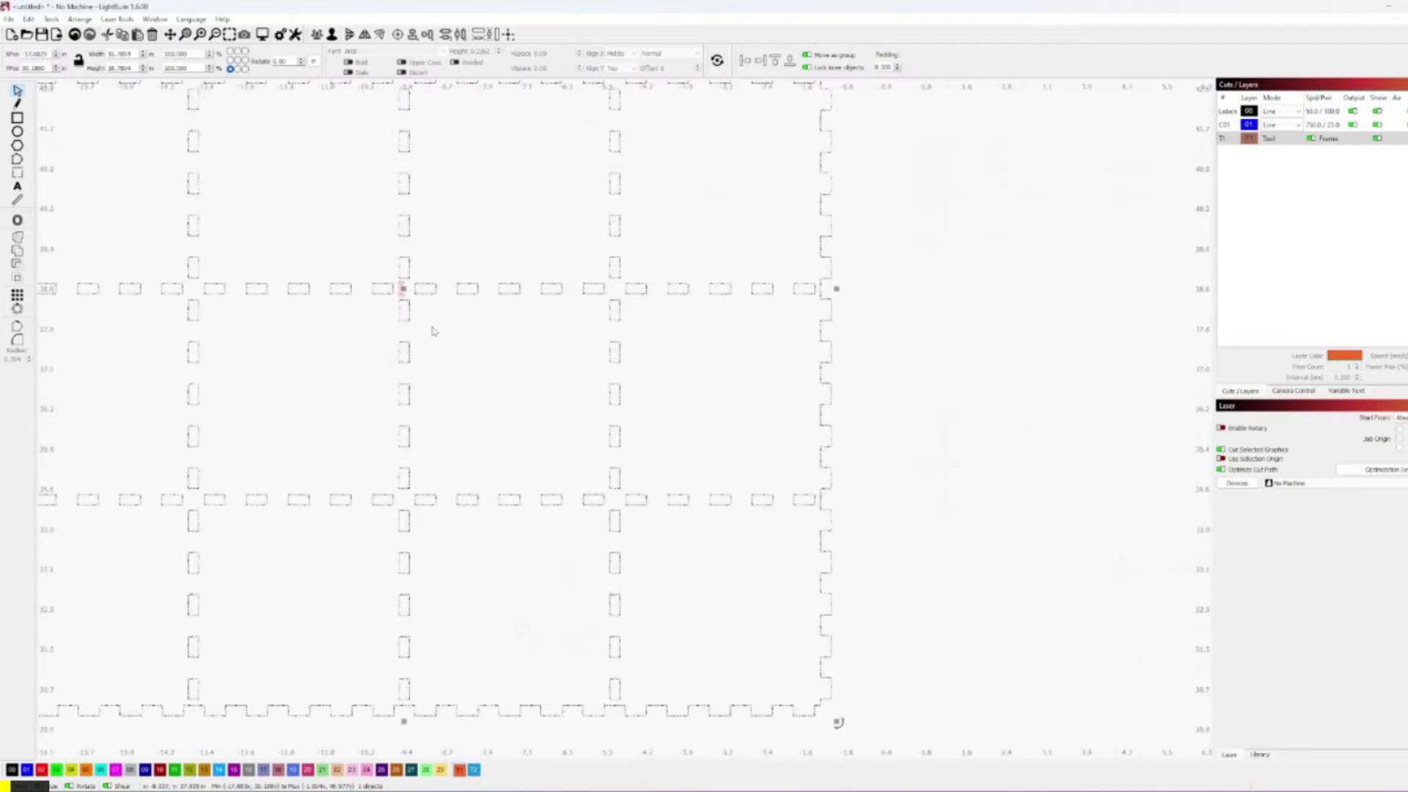
pyautogui.scroll(-7, 433, 331)
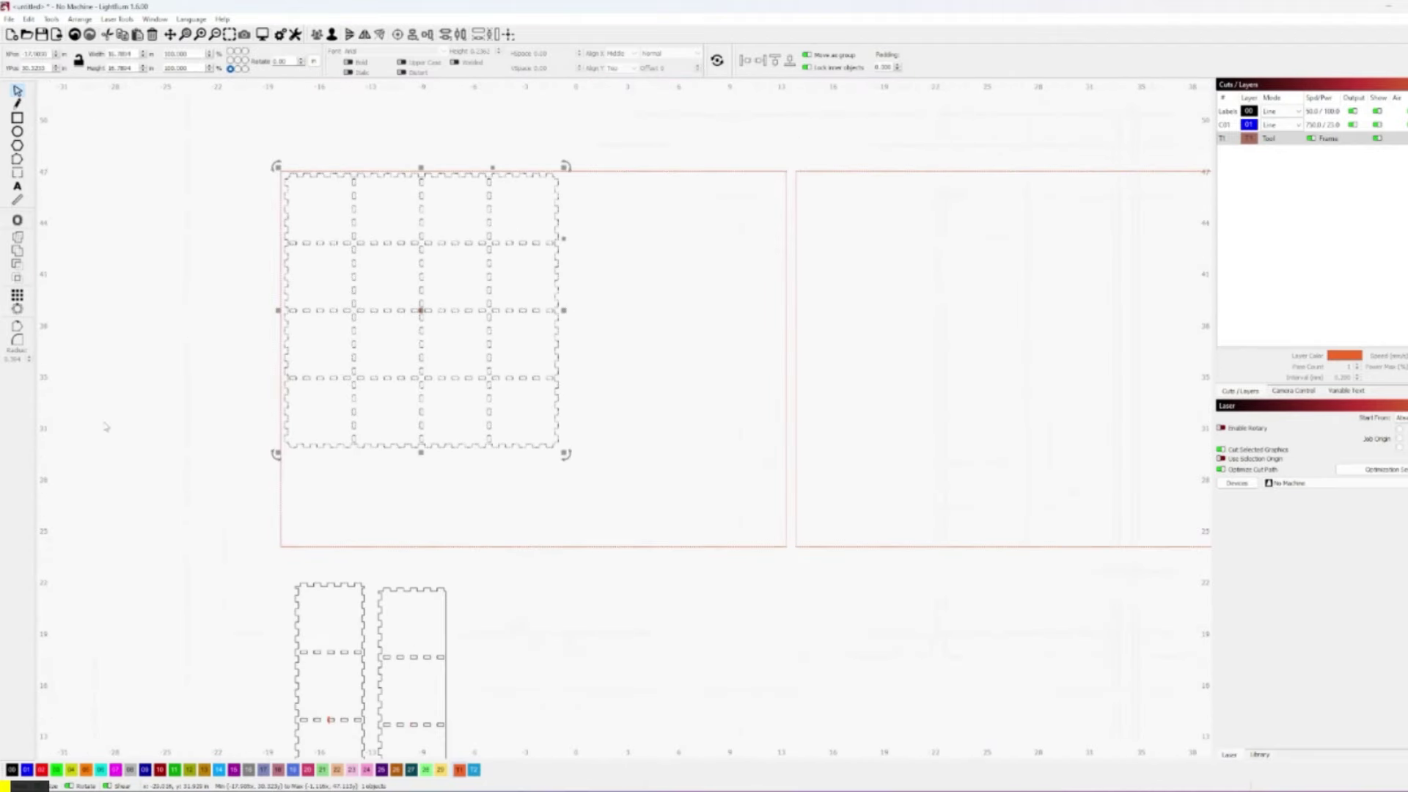
# Move the first three zigzag-edged panels from the parts row to directly beside the four-by-four panel
pyautogui.moveTo(665, 726); pyautogui.dragTo(584, 434, button='middle')
pyautogui.moveTo(445, 519); pyautogui.dragTo(453, 604, button='middle')
pyautogui.scroll(-3, 465, 609)
pyautogui.moveTo(582, 591); pyautogui.dragTo(601, 510, button='middle')
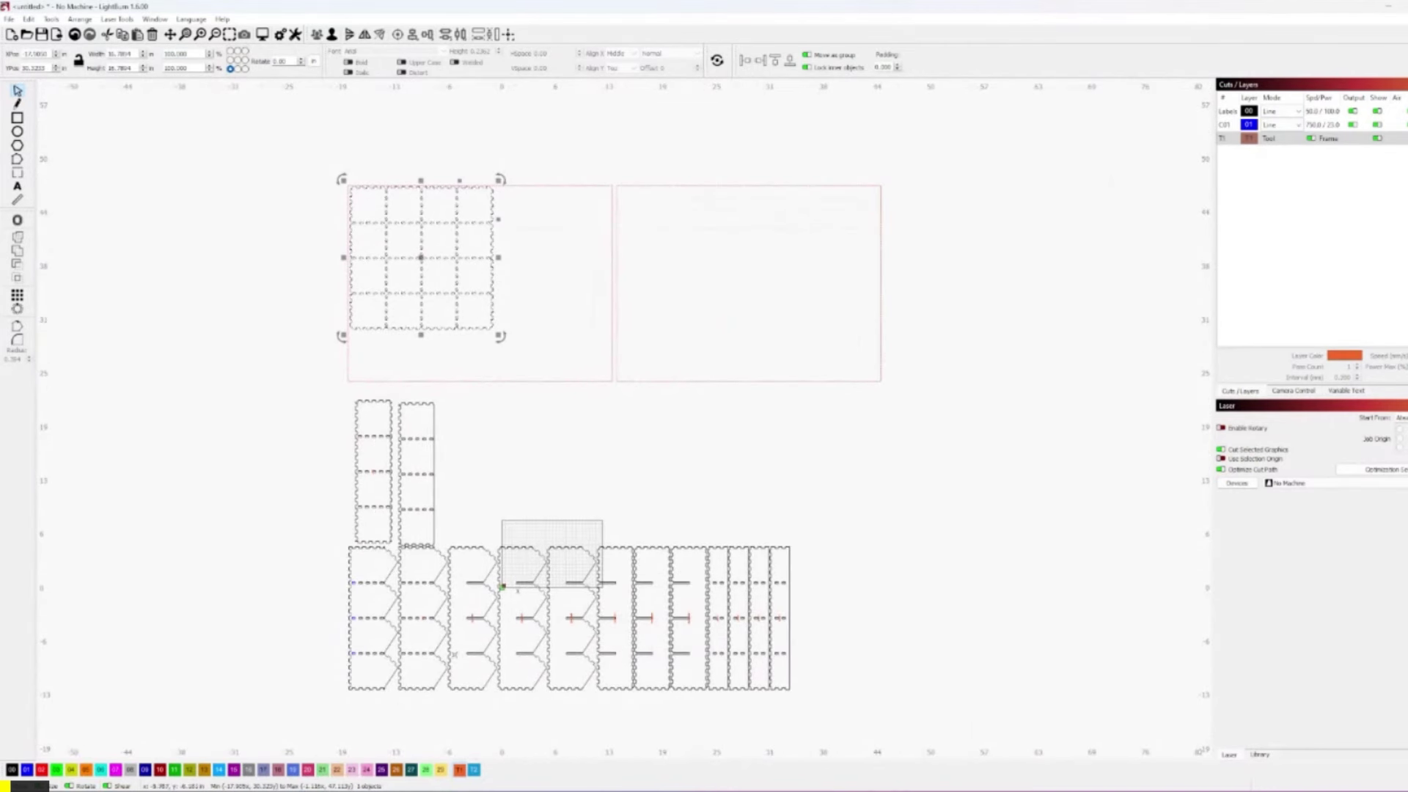
pyautogui.click(446, 654)
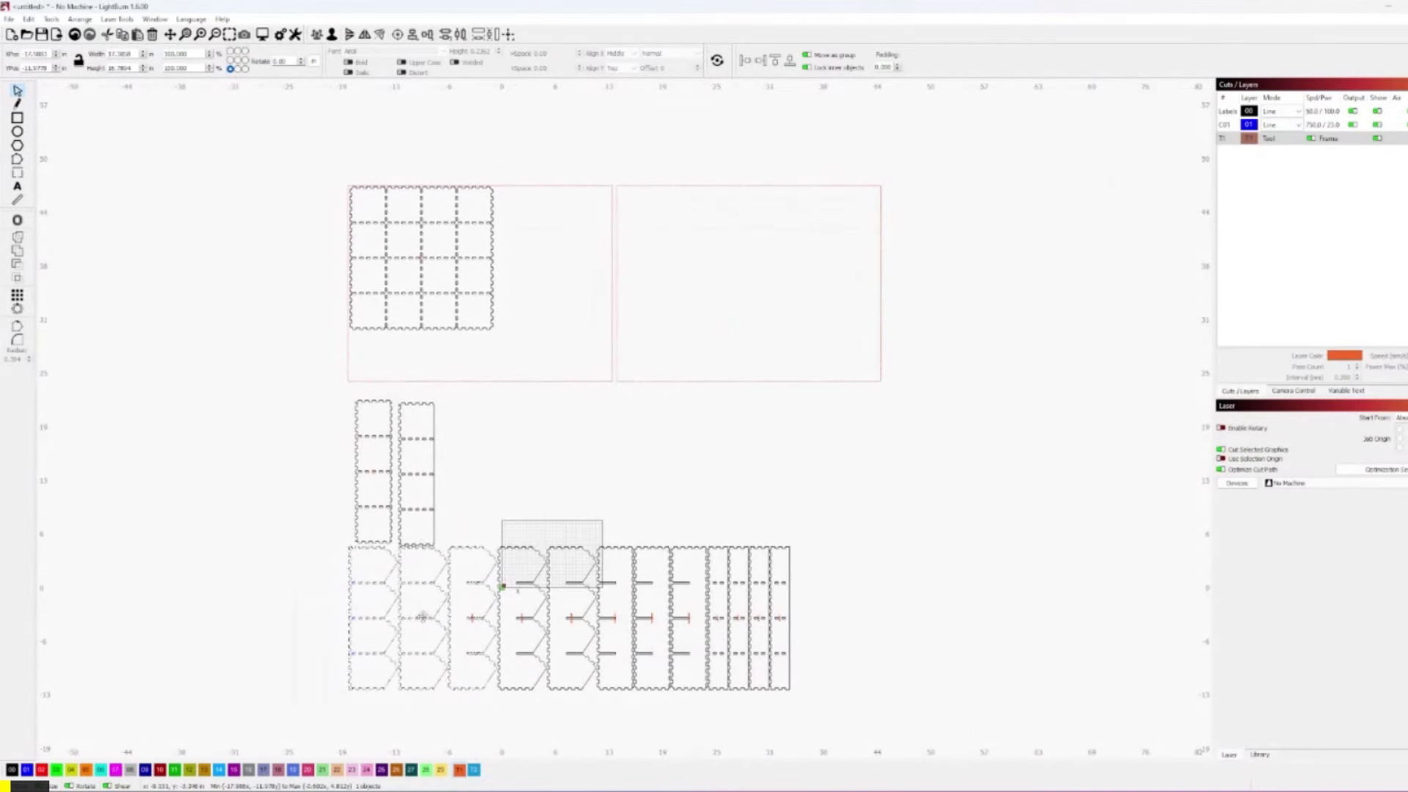
pyautogui.moveTo(429, 620); pyautogui.dragTo(572, 259)
pyautogui.moveTo(594, 297); pyautogui.dragTo(573, 396, button='middle')
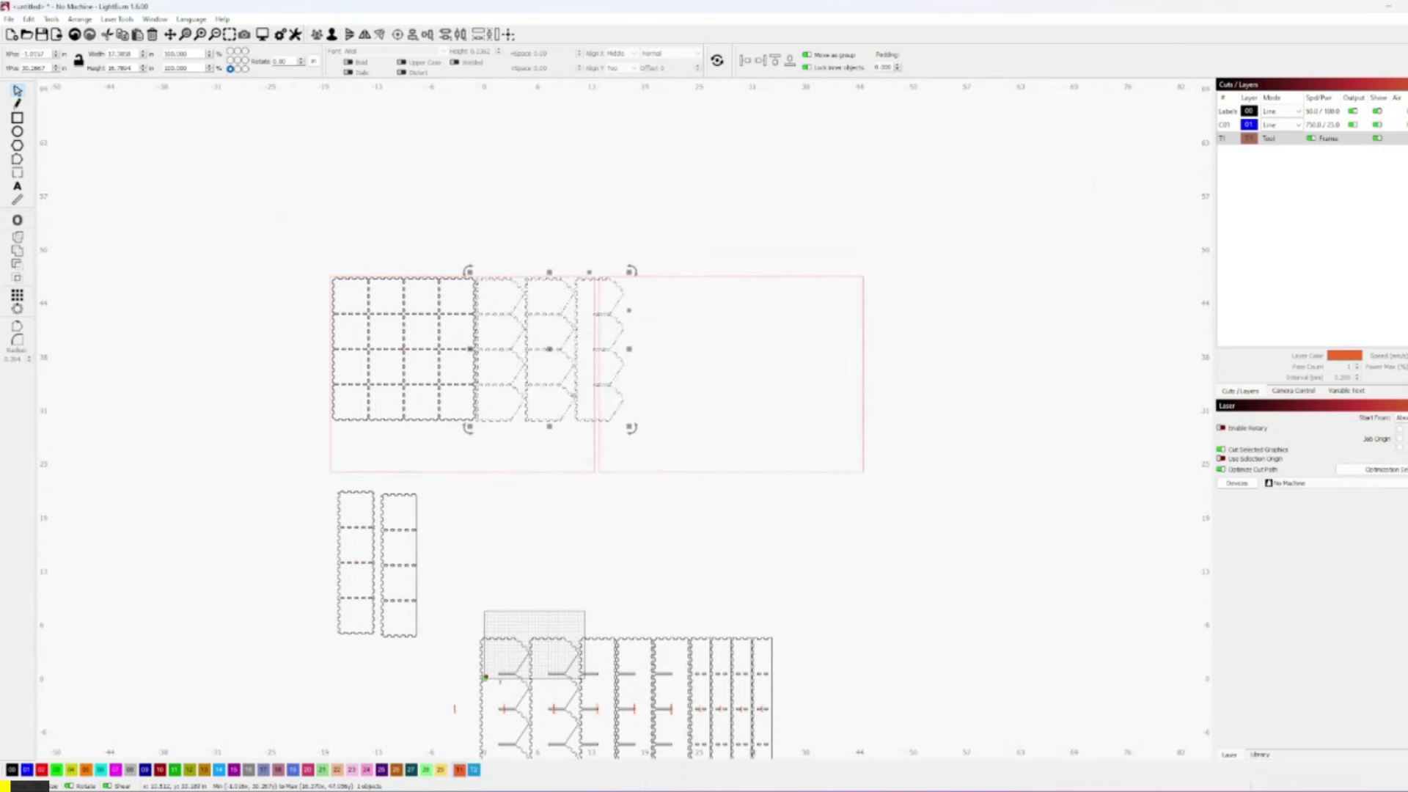
pyautogui.scroll(2, 676, 371)
# Group the second zigzag-edged panel, mirror it horizontally and nest its edge into the first one
pyautogui.click(511, 345)
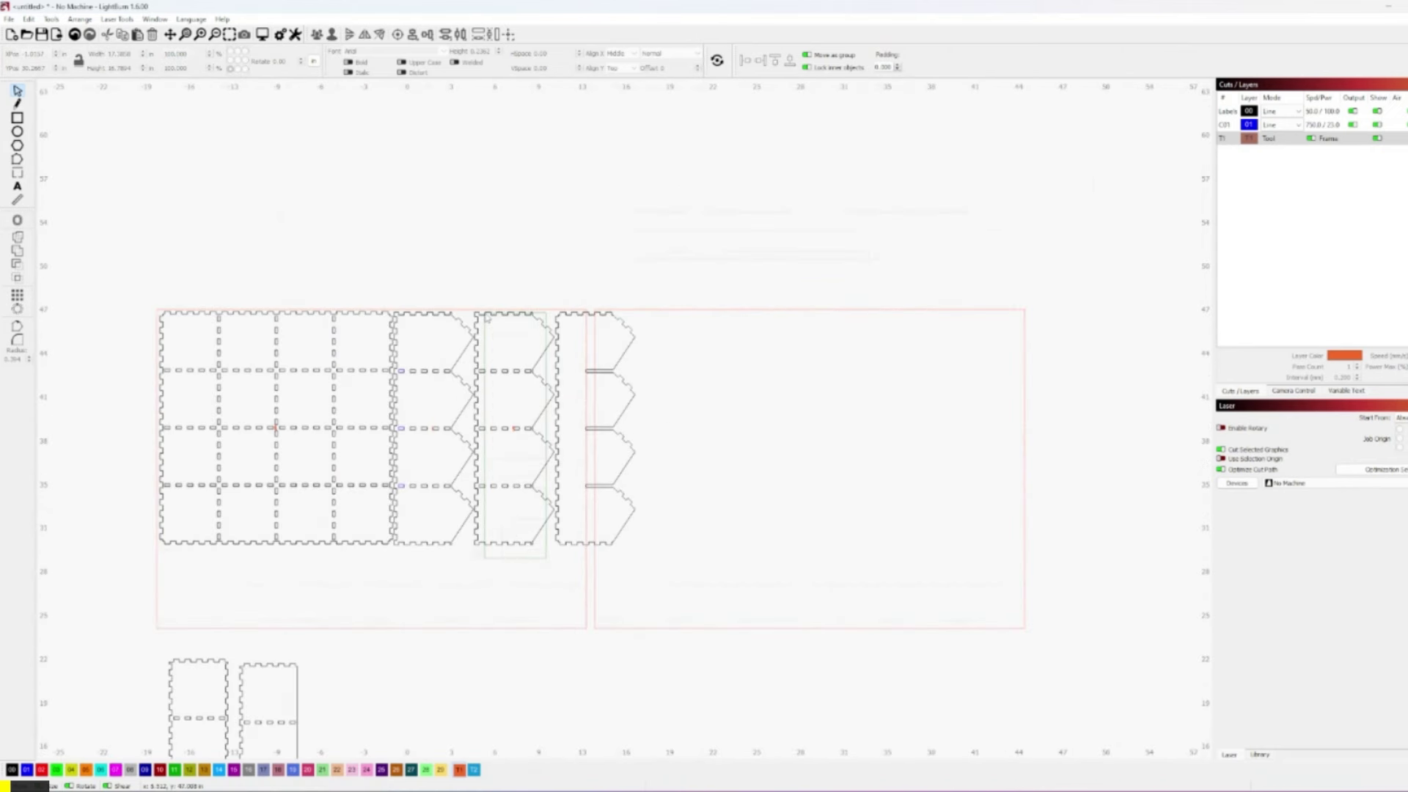
pyautogui.hotkey('ctrl', 'g')
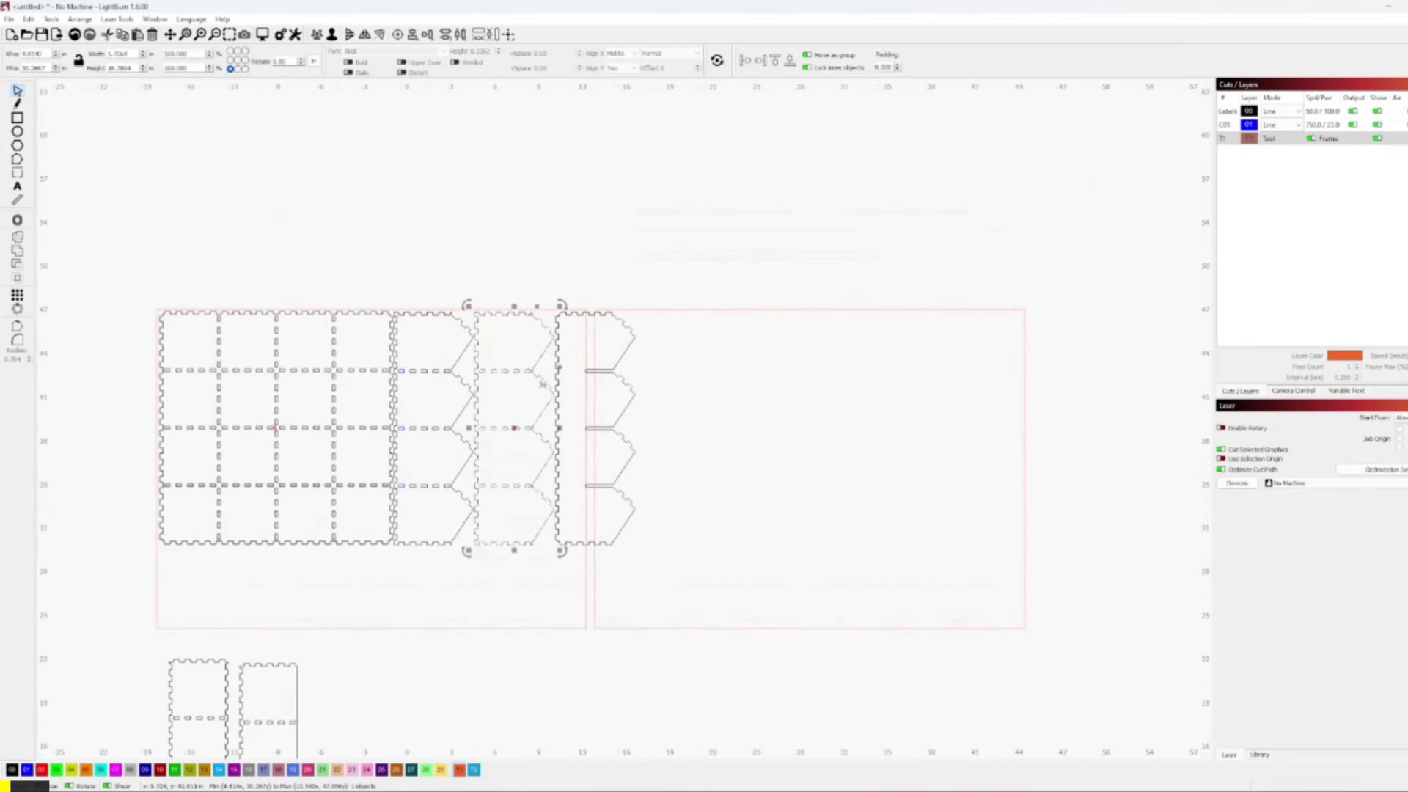
pyautogui.hotkey('ctrl', 'shift', 'h')
pyautogui.moveTo(516, 427); pyautogui.dragTo(500, 443)
# Move the third zigzag-edged panel to the left edge of the second sheet, and nest the mirrored fourth panel against it
pyautogui.moveTo(655, 492); pyautogui.dragTo(636, 430)
pyautogui.moveTo(671, 664); pyautogui.dragTo(809, 428, button='middle')
pyautogui.moveTo(666, 507); pyautogui.dragTo(555, 435, button='middle')
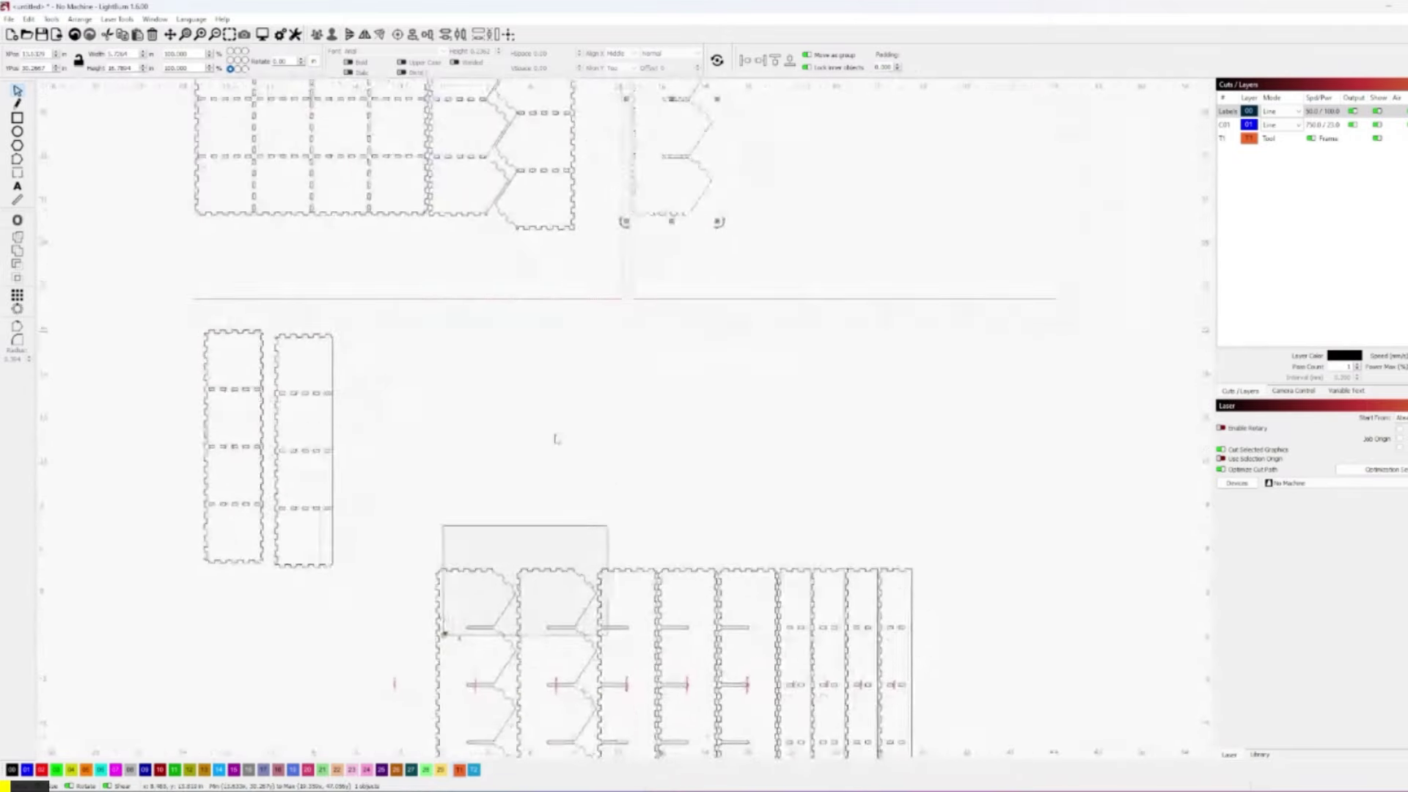
pyautogui.scroll(-3, 555, 439)
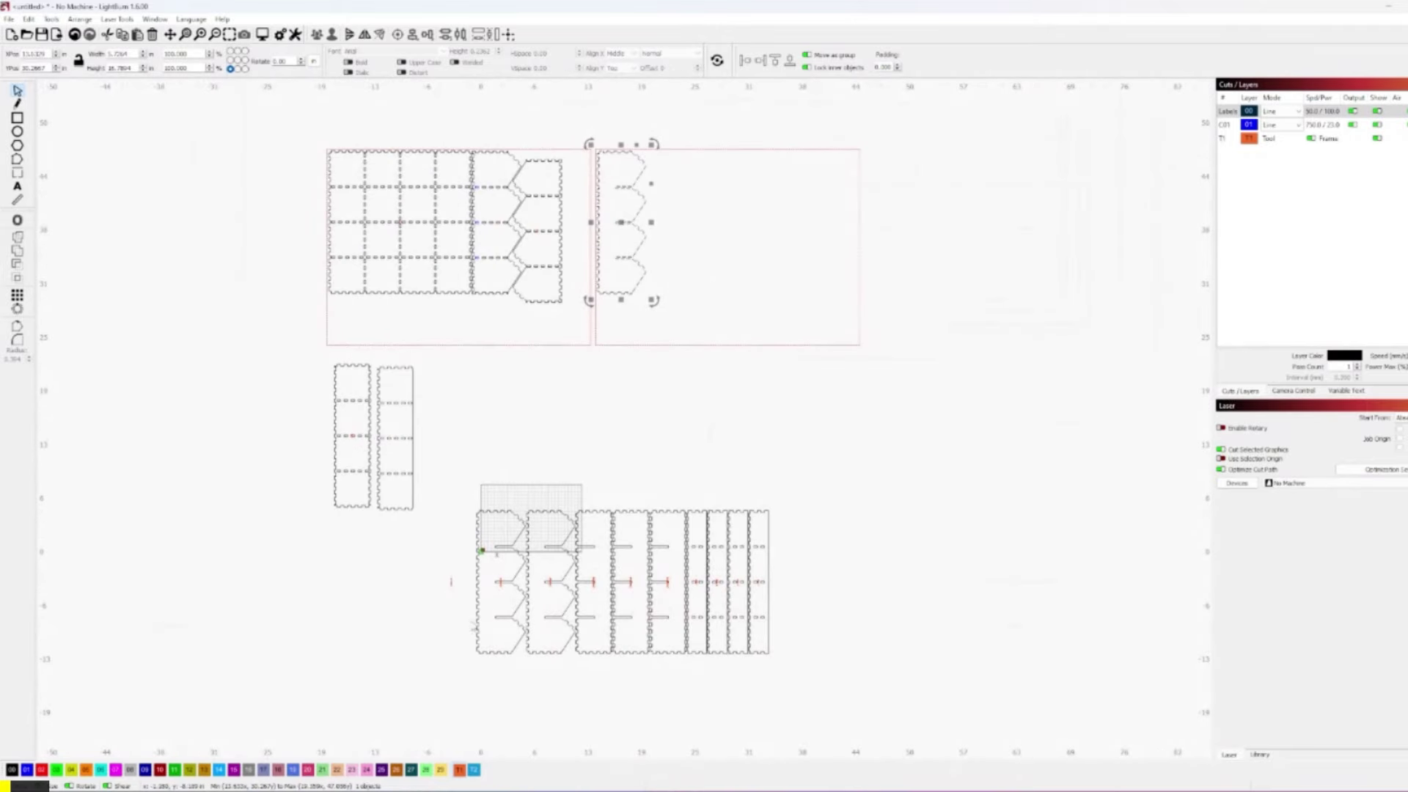
pyautogui.click(518, 665)
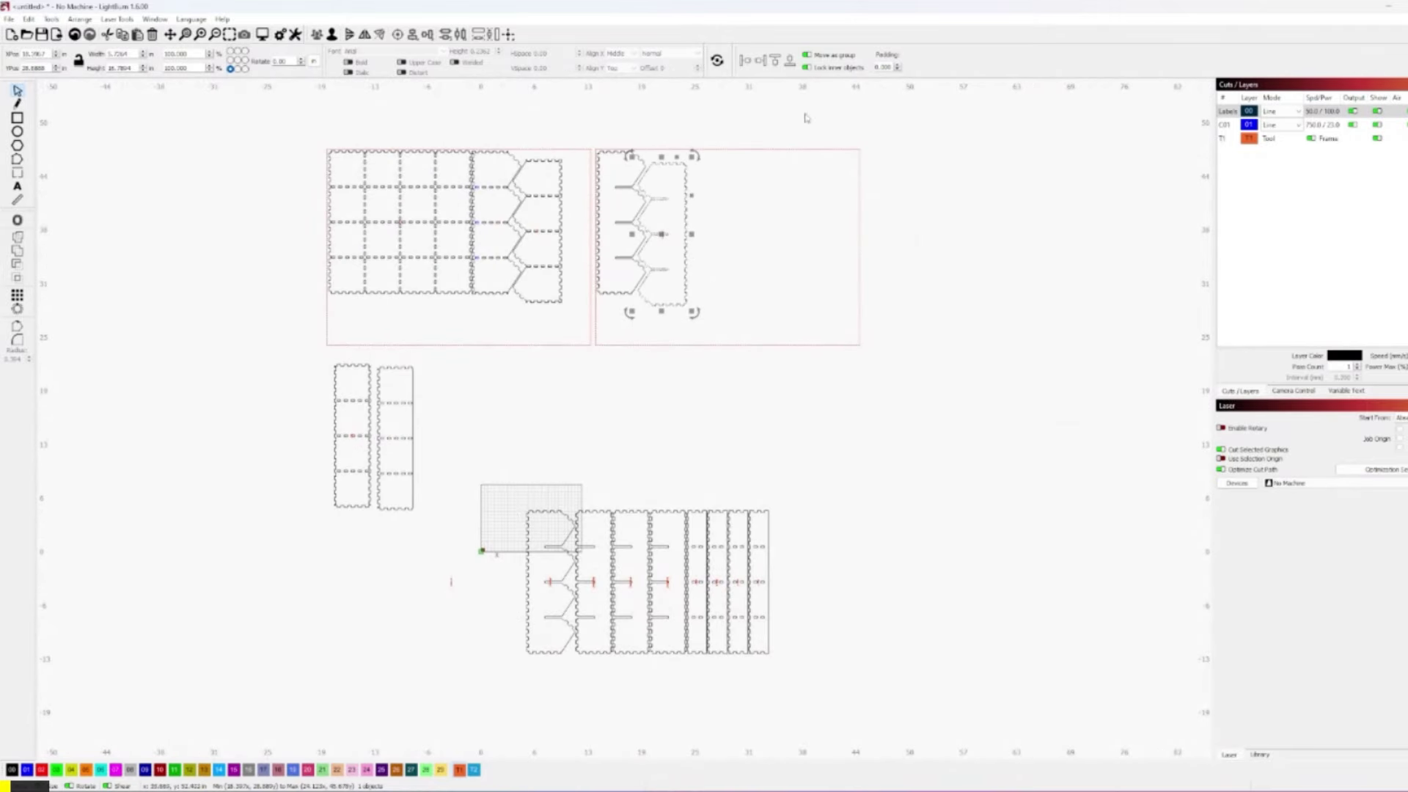
# Group the fifth zigzag-edged panel and place it beside the nested pair on the second sheet
pyautogui.moveTo(572, 688); pyautogui.dragTo(503, 467)
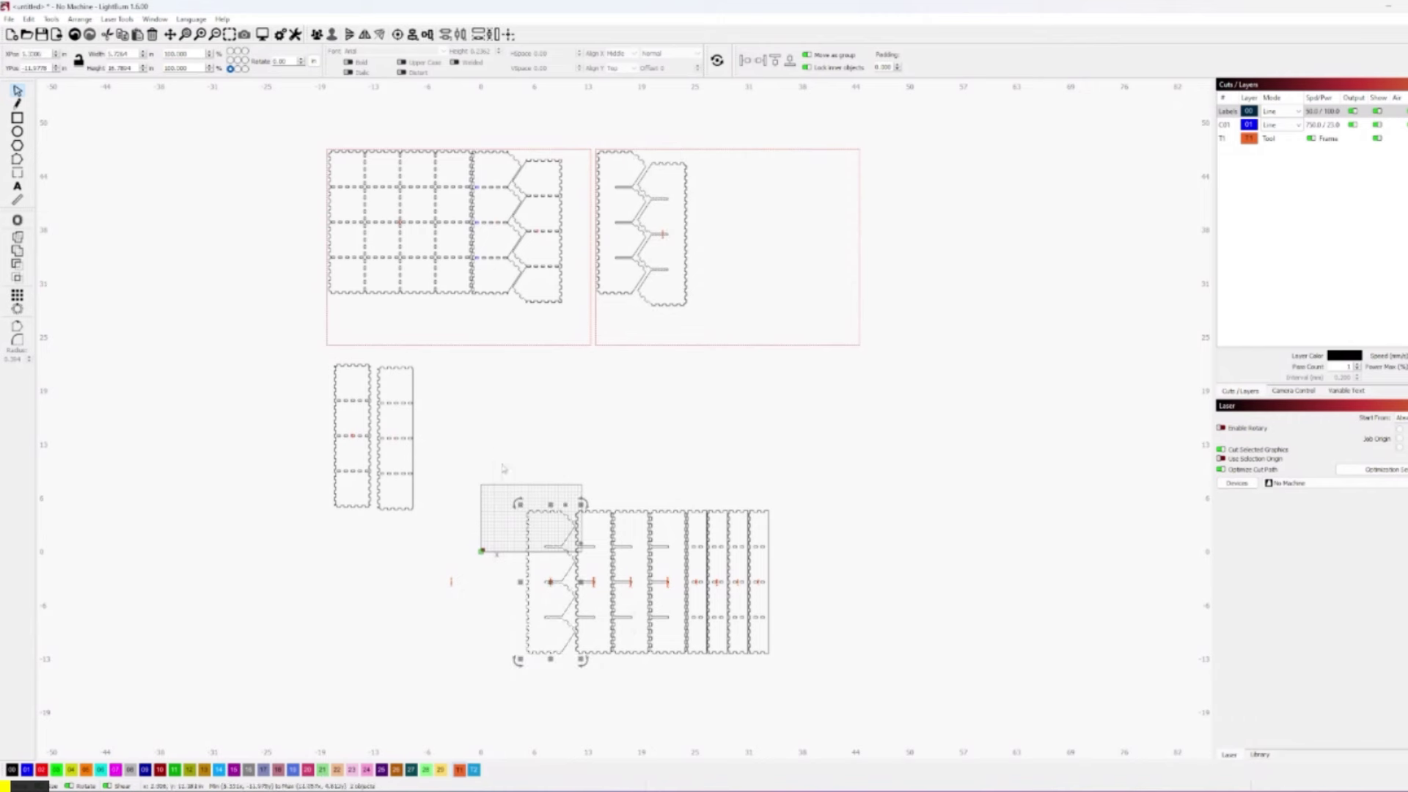
pyautogui.hotkey('ctrl', 'g')
pyautogui.moveTo(550, 583); pyautogui.dragTo(713, 222)
# Rotate the toothed one-by-four strip 90 degrees and place it beneath the four-by-four panel on the first sheet
pyautogui.click(367, 442)
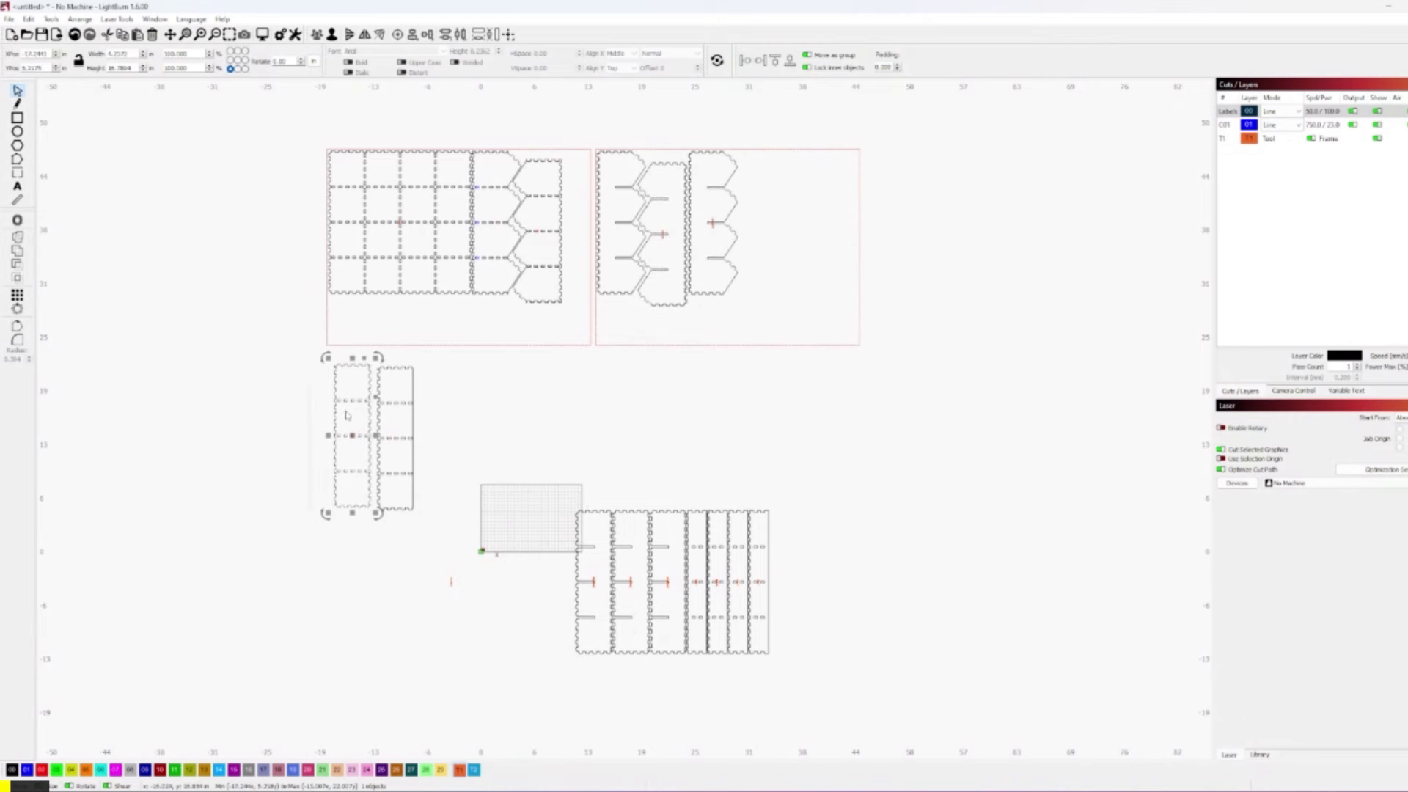
pyautogui.hotkey('ctrl', '.')
pyautogui.moveTo(352, 436); pyautogui.dragTo(402, 322)
# Group the remaining one-by-four strip, rotate it 90 degrees and place it beneath the zigzag-edged panels on the second sheet
pyautogui.moveTo(429, 534); pyautogui.dragTo(357, 365)
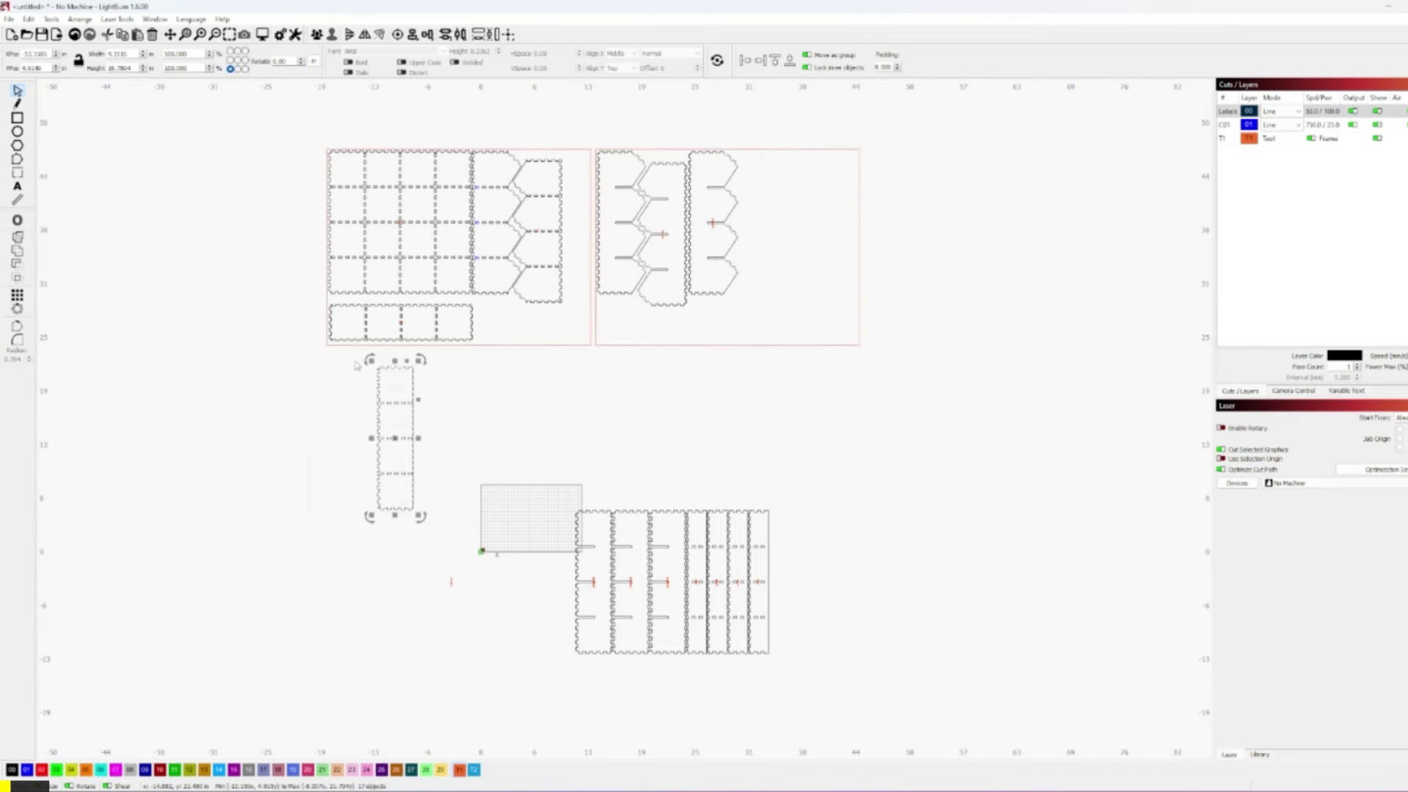
pyautogui.hotkey('ctrl', 'g')
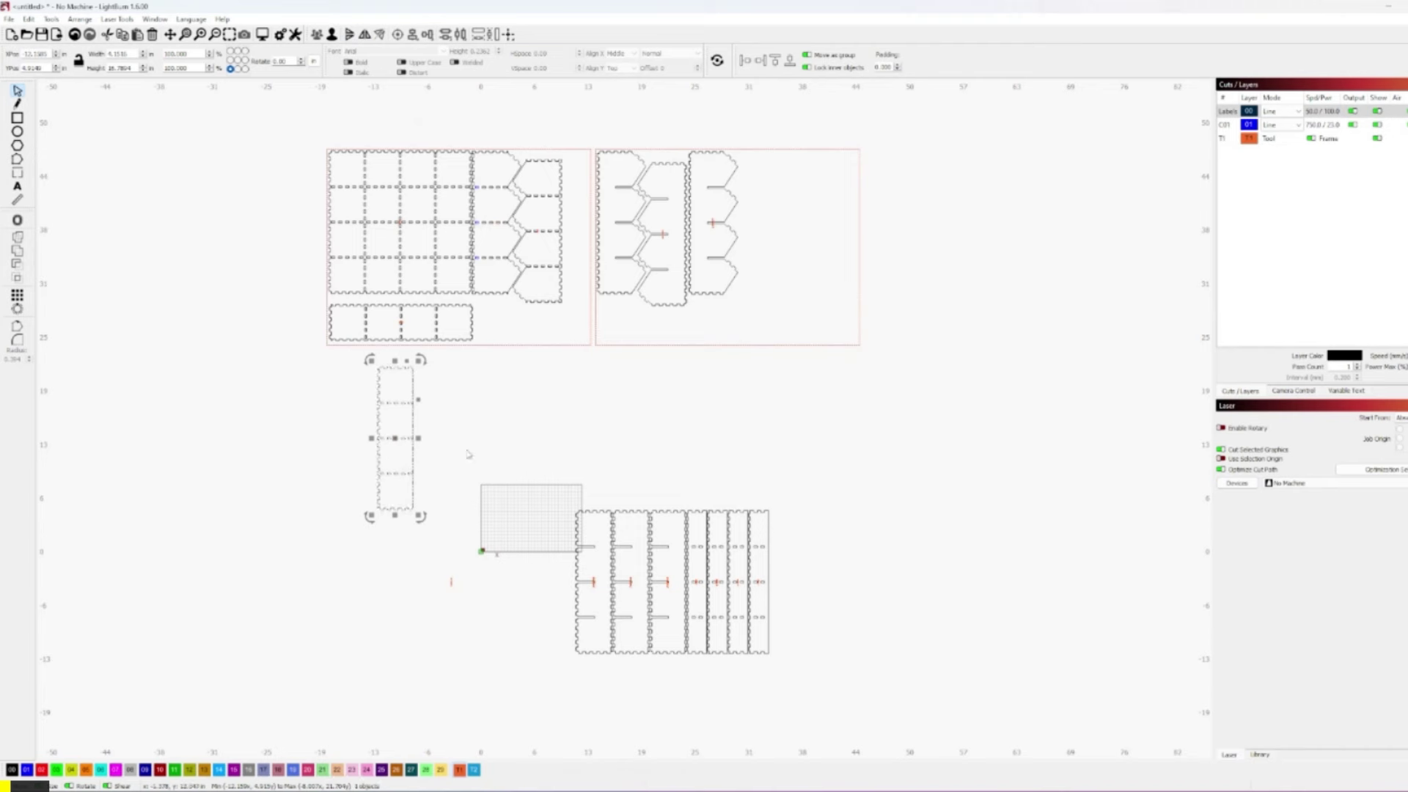
pyautogui.press('.')
pyautogui.moveTo(393, 437); pyautogui.dragTo(669, 324)
pyautogui.click(672, 369)
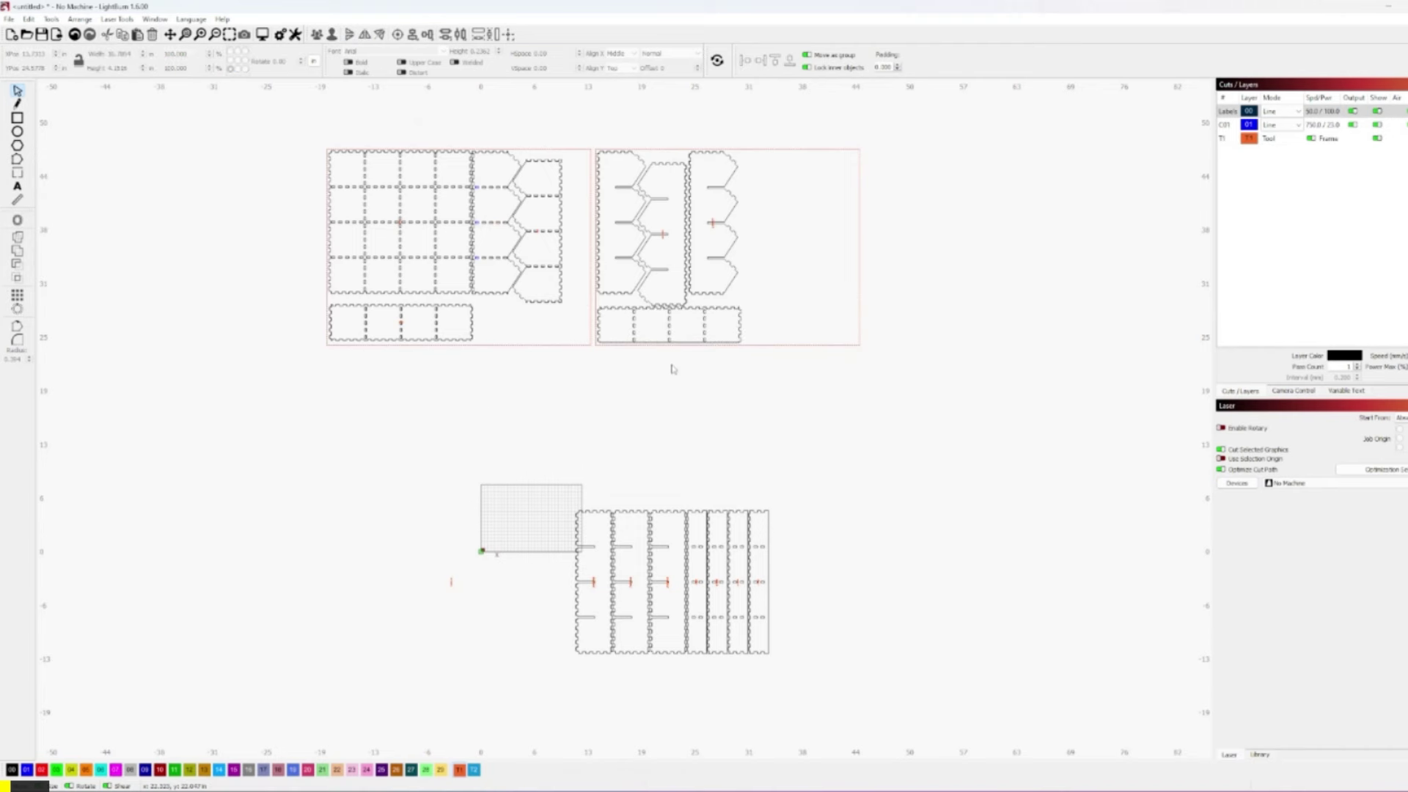
# Move the first two slotted divider panels from the remaining row to the free area beside the fifth zigzag-edged panel
pyautogui.scroll(3, 672, 368)
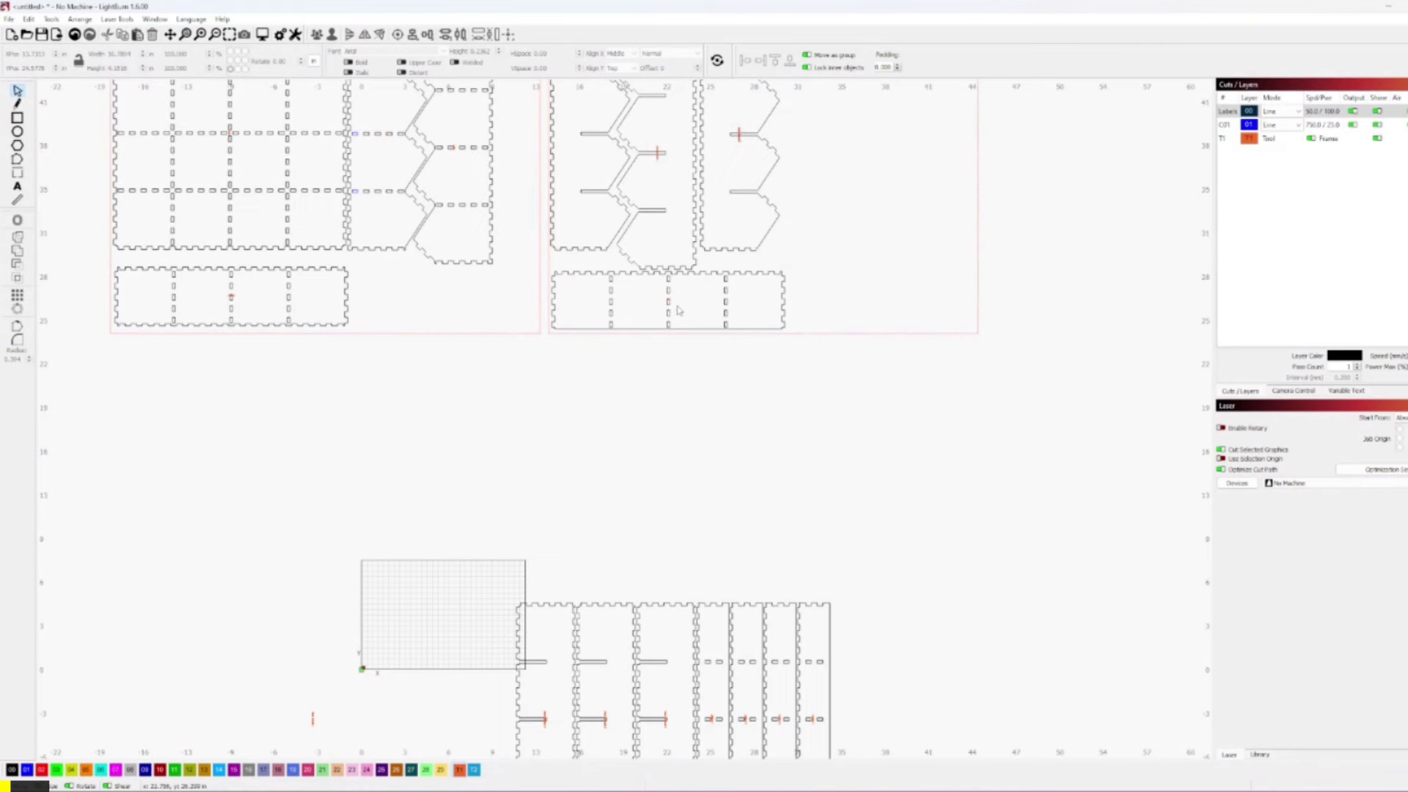
pyautogui.scroll(-2, 678, 310)
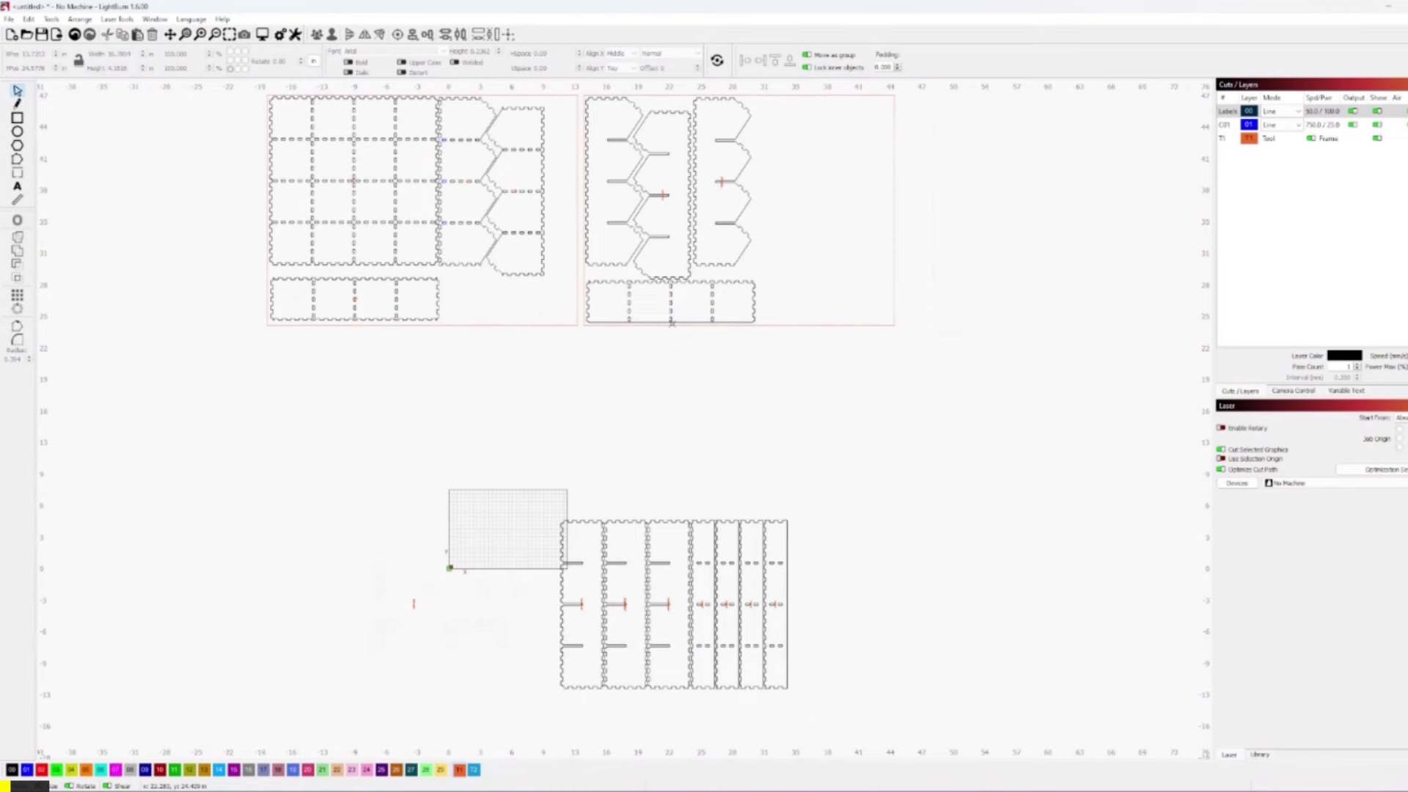
pyautogui.scroll(-1, 672, 322)
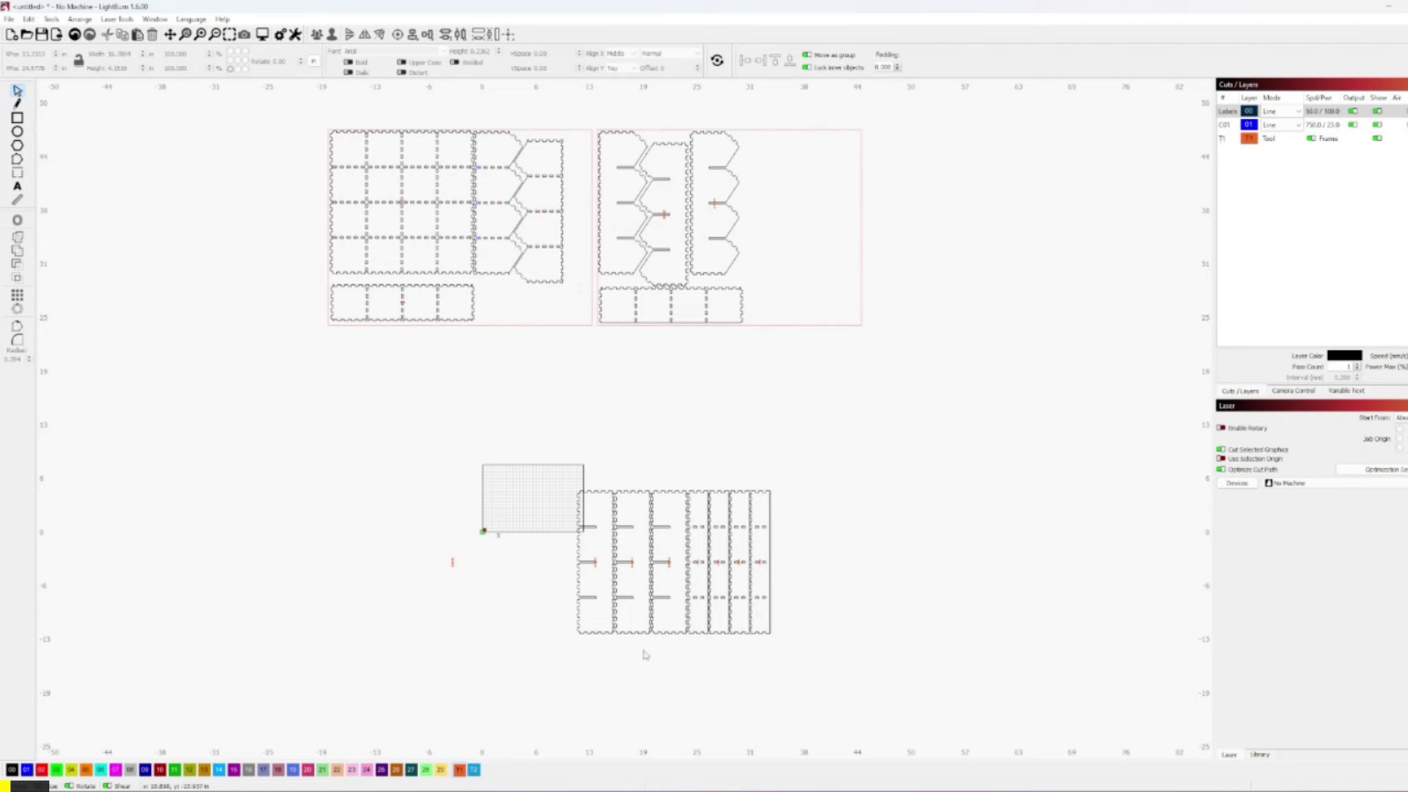
pyautogui.moveTo(650, 652); pyautogui.dragTo(517, 460)
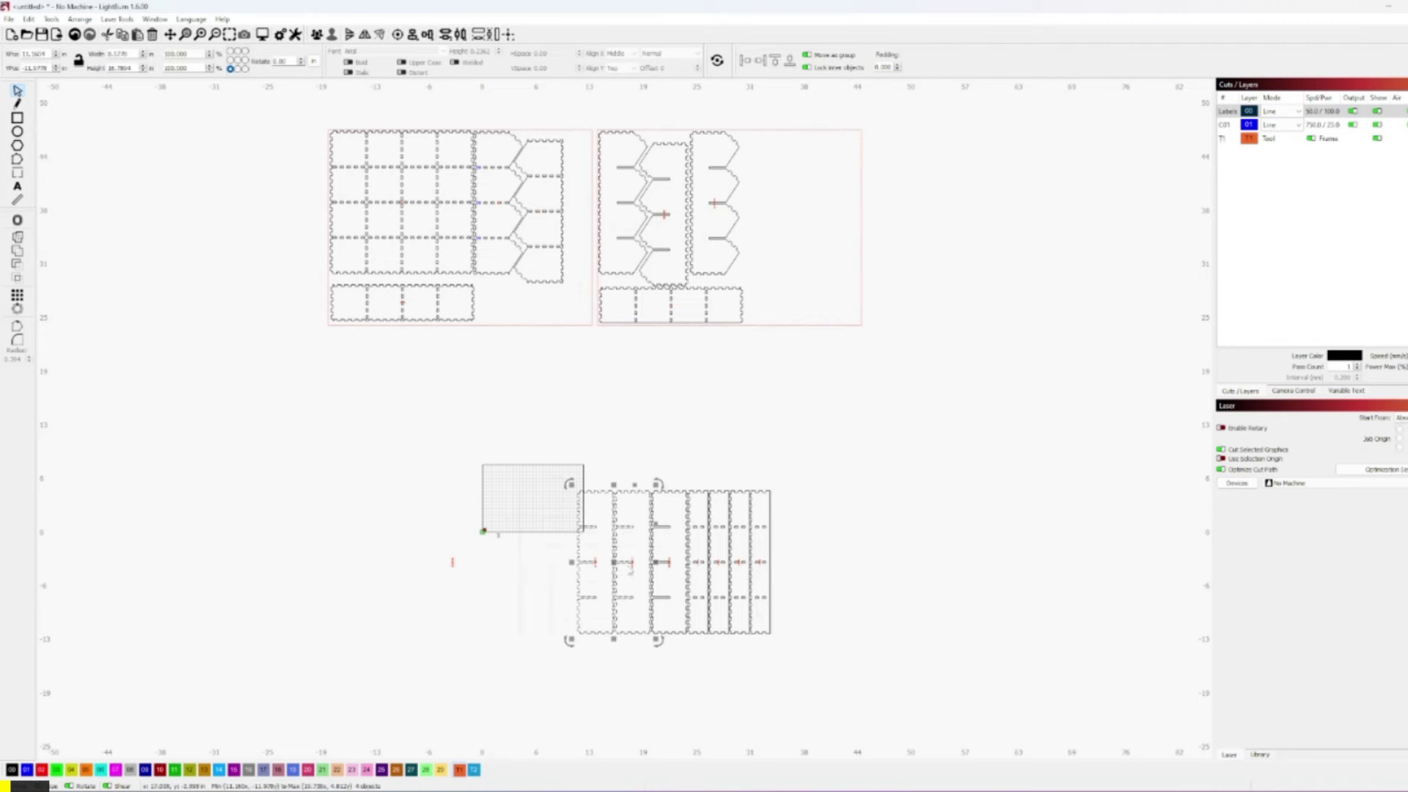
pyautogui.moveTo(614, 563); pyautogui.dragTo(777, 205)
pyautogui.scroll(3, 775, 208)
pyautogui.moveTo(782, 228); pyautogui.dragTo(666, 168, button='middle')
pyautogui.scroll(-3, 654, 305)
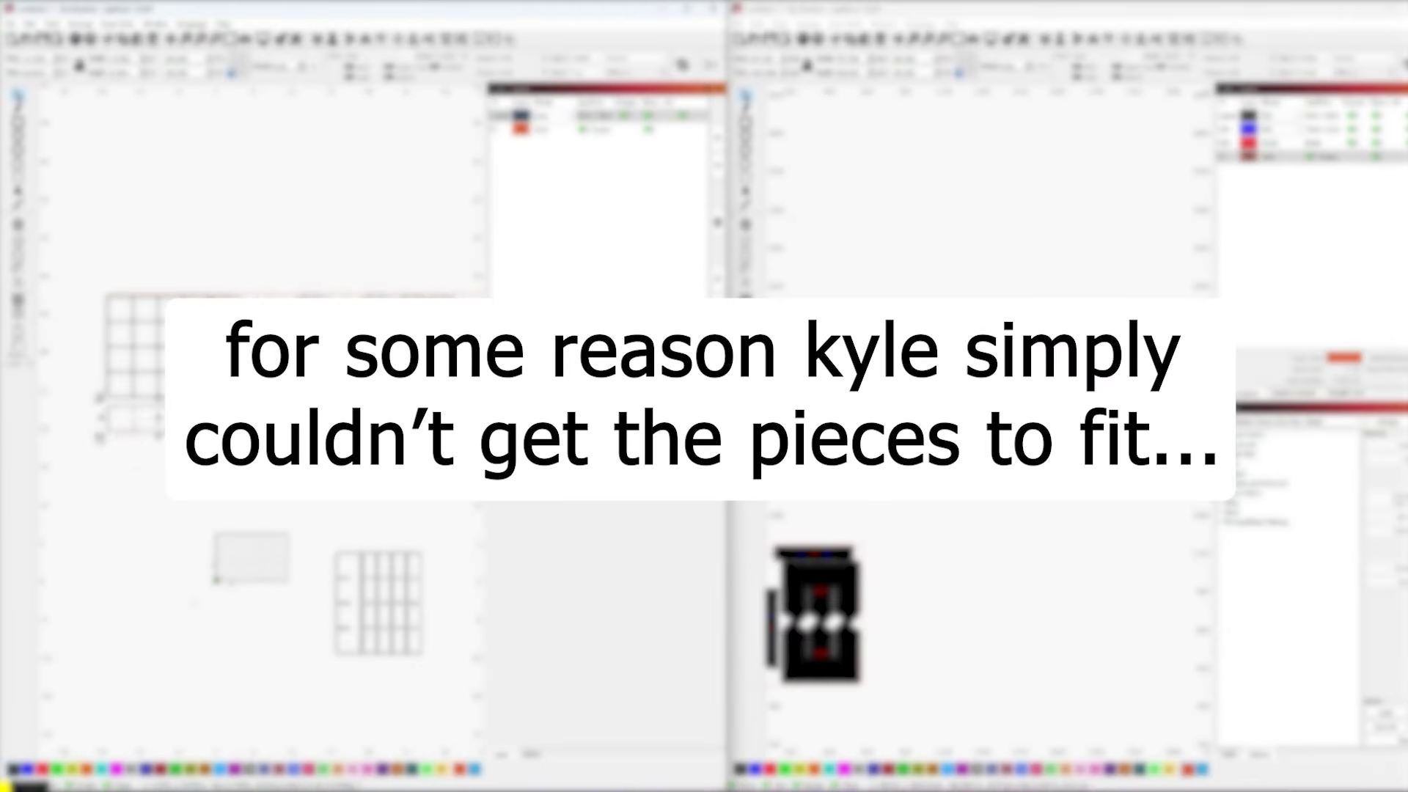
# Treat the BinTray sizes as outside measurements in the generator settings
pyautogui.scroll(3, 144, 340)
pyautogui.scroll(2, 320, 356)
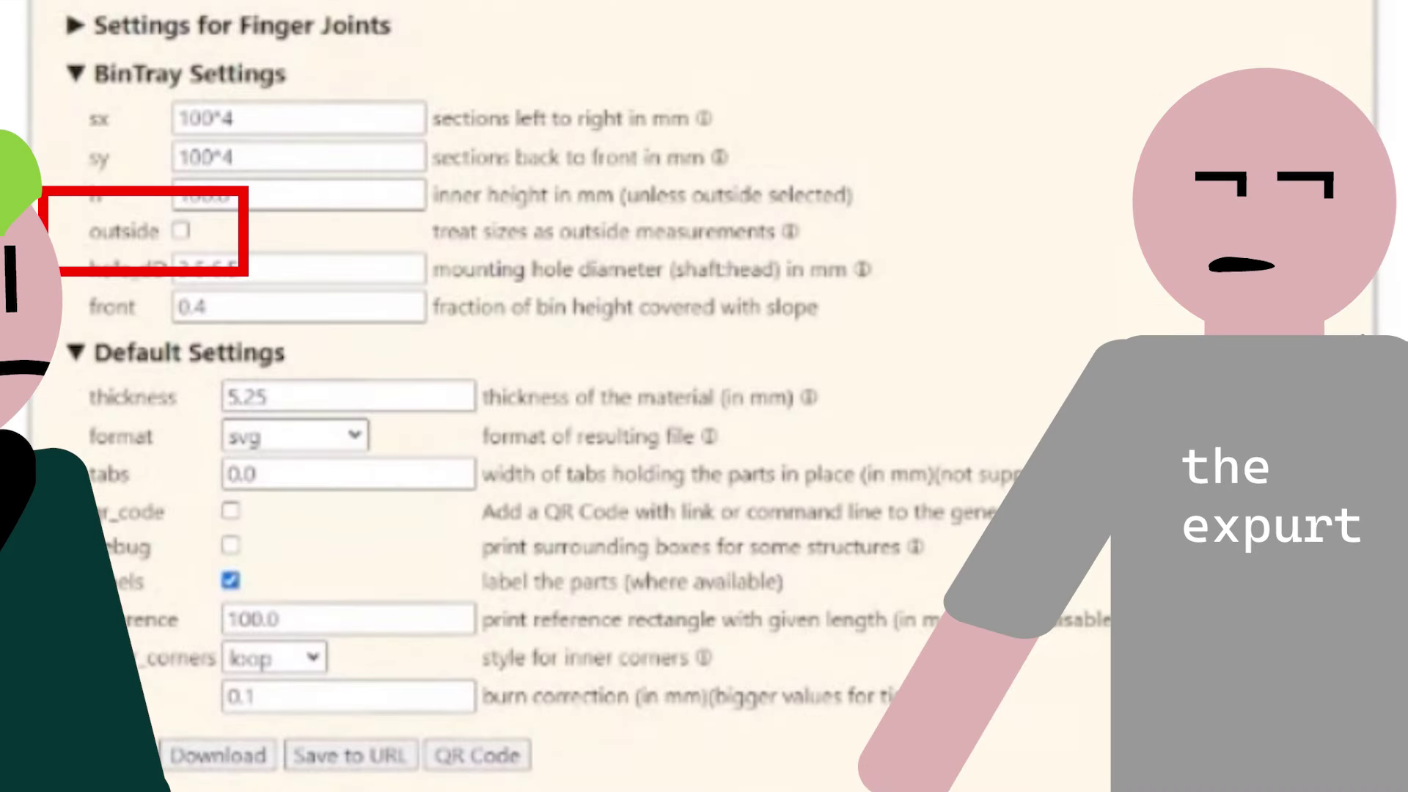
pyautogui.click(180, 234)
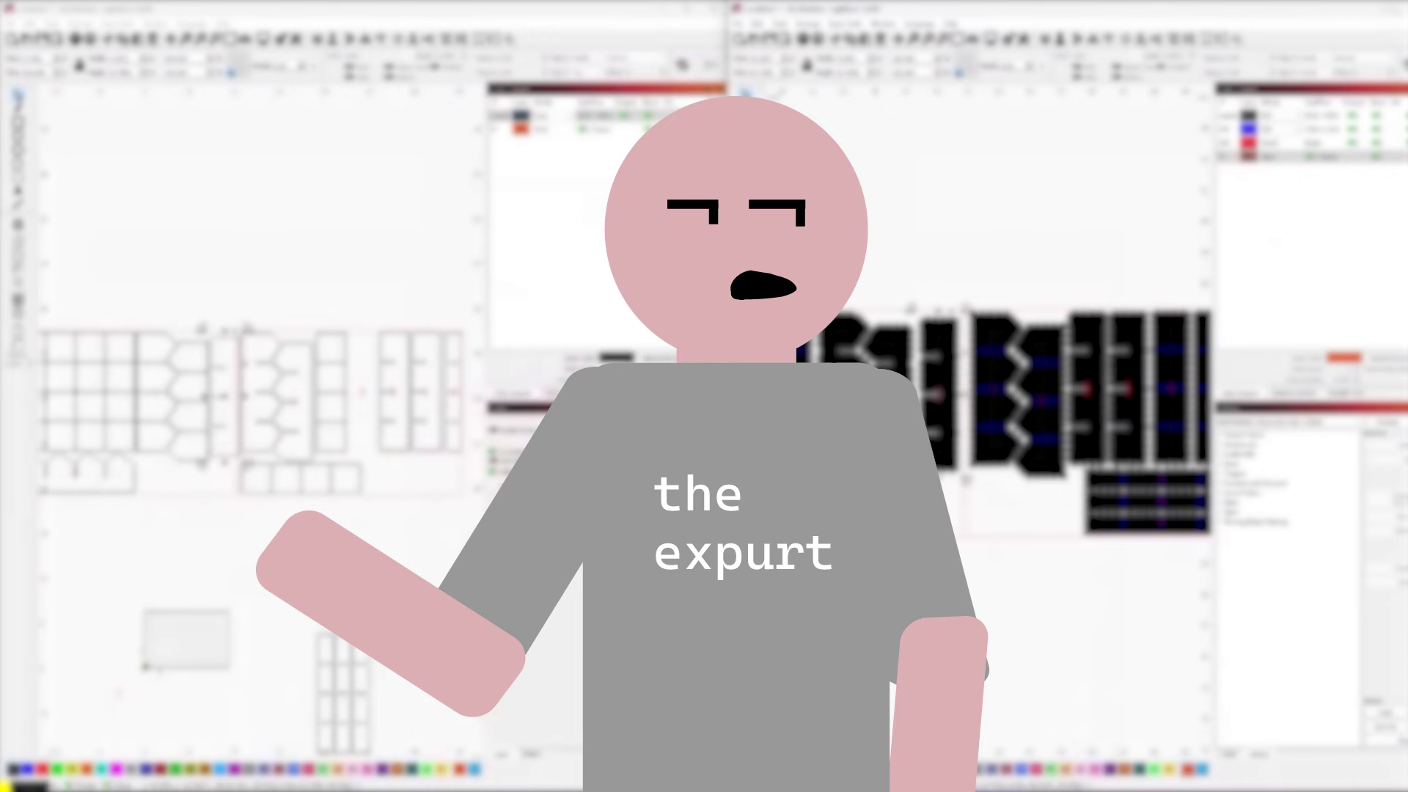
# Clear the old nested layout and import the regenerated BinTray parts together with the two sheet outlines
pyautogui.moveTo(323, 567); pyautogui.dragTo(342, 510, button='middle')
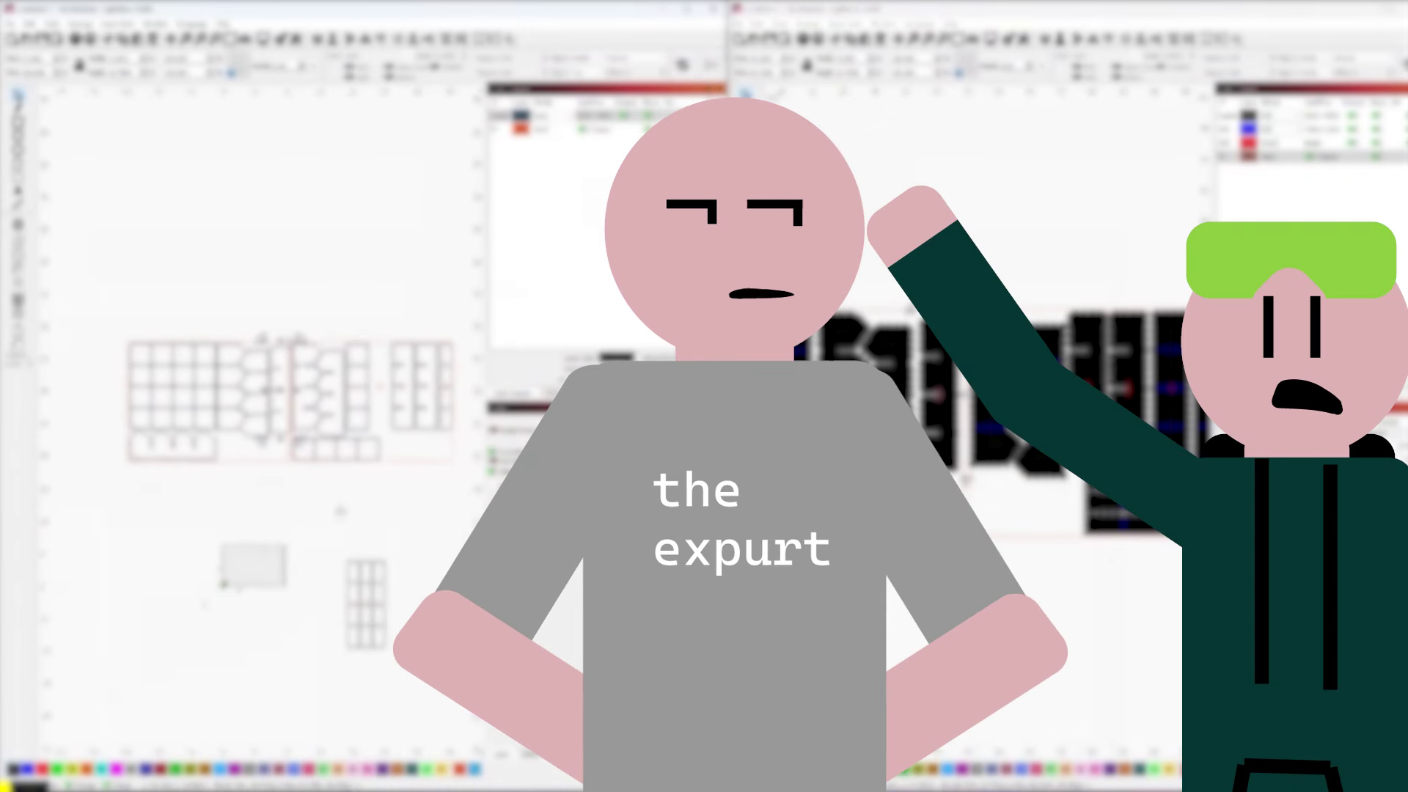
pyautogui.click(399, 459)
pyautogui.keyDown('shift'); pyautogui.click(238, 460); pyautogui.keyUp('shift')
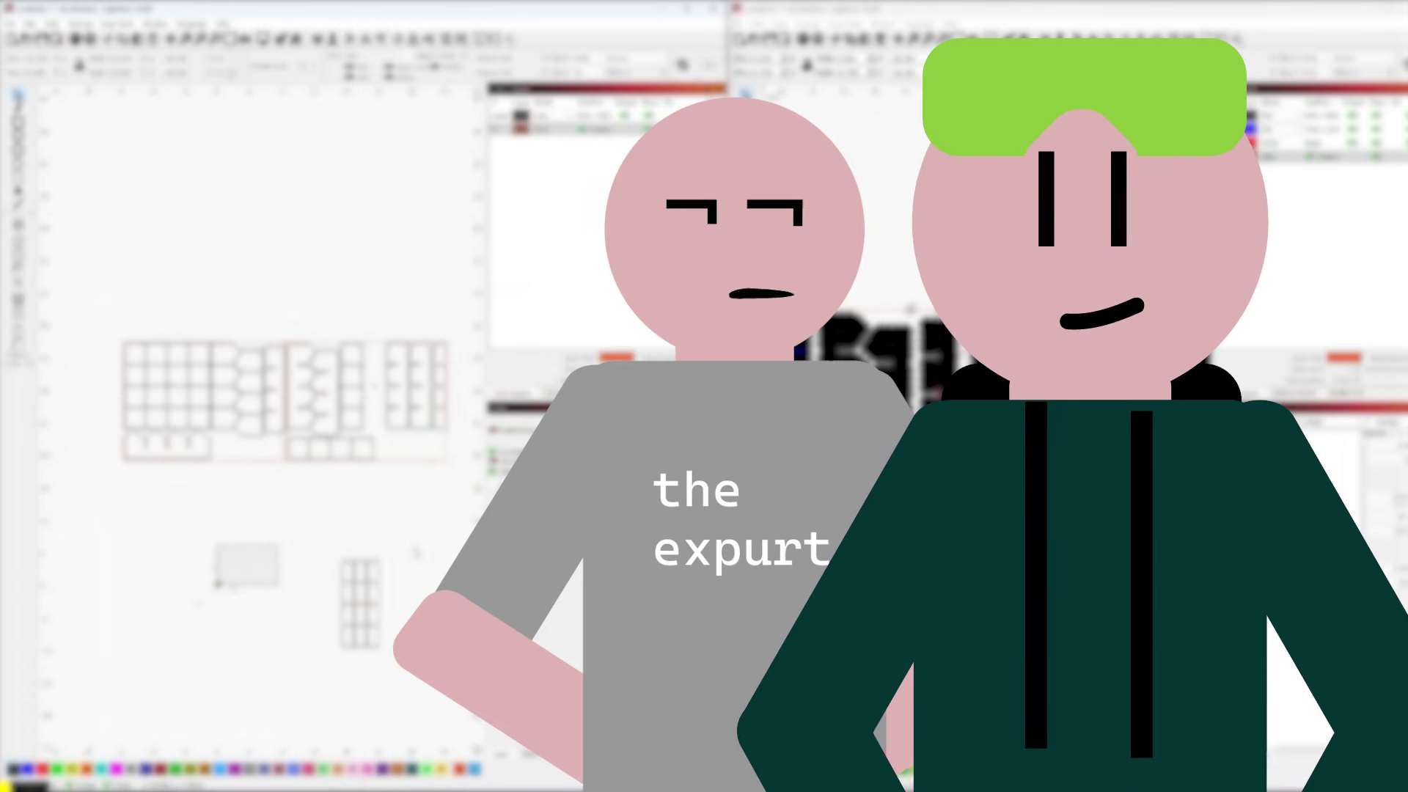
pyautogui.hotkey('ctrl', 'a')
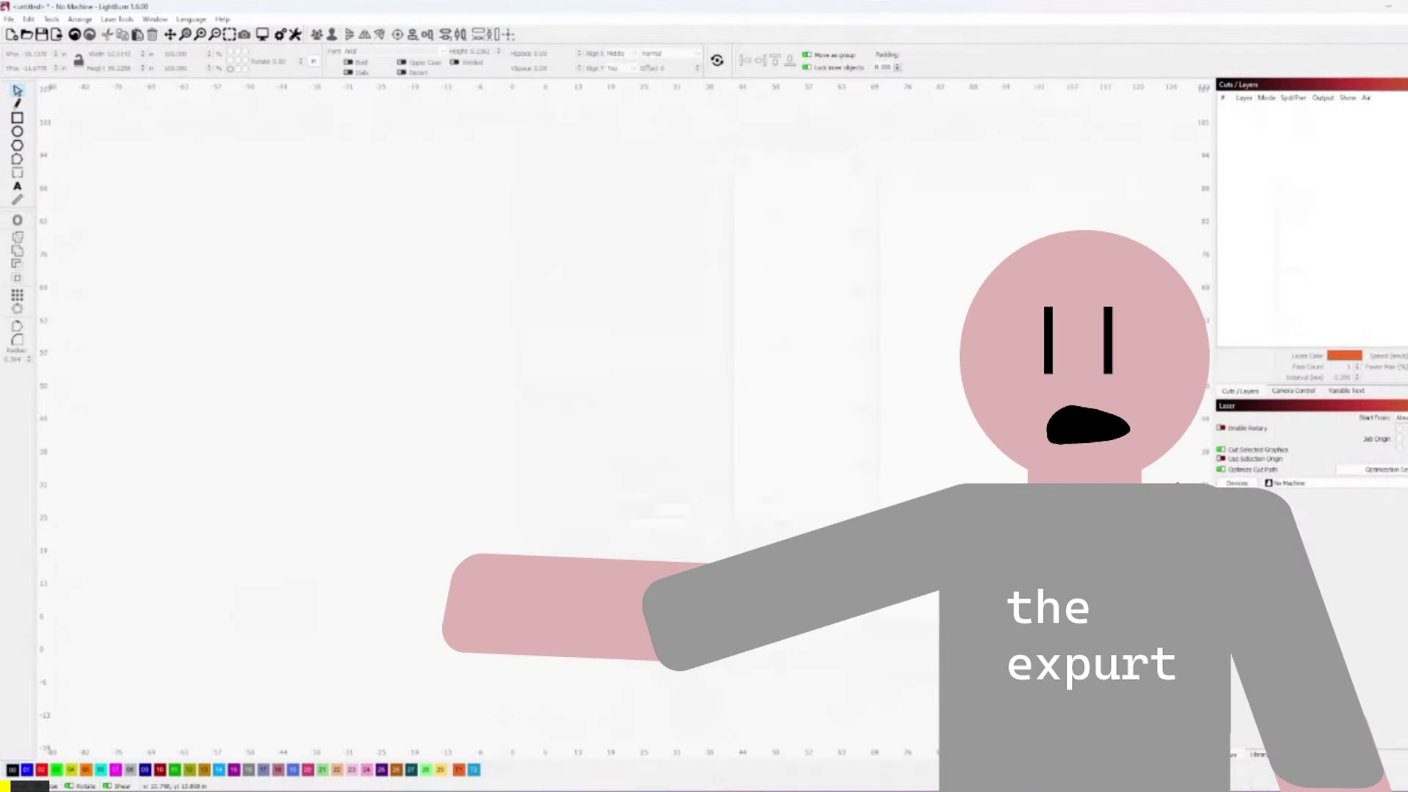
pyautogui.moveTo(547, 661); pyautogui.dragTo(596, 501)
pyautogui.scroll(5, 575, 459)
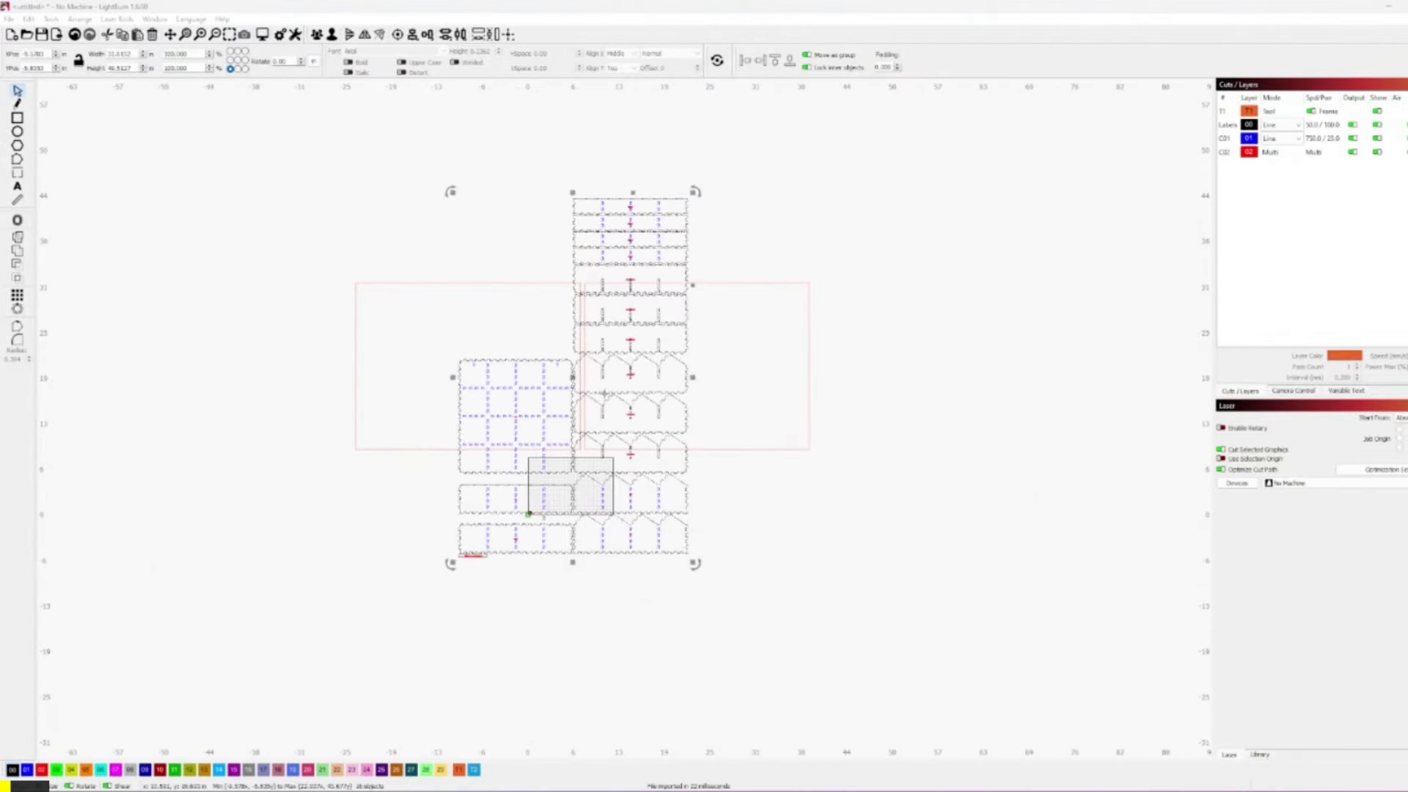
# Move the two sheet outlines below the imported parts and rotate all the parts 90 degrees
pyautogui.moveTo(578, 363); pyautogui.dragTo(565, 642)
pyautogui.moveTo(726, 557); pyautogui.dragTo(438, 202)
pyautogui.press('.')
pyautogui.click(755, 354)
# Select one red part label, extend the selection to its whole cut layer and assign the labels to tool layer T1
pyautogui.scroll(6, 590, 331)
pyautogui.click(570, 446)
pyautogui.moveTo(629, 384); pyautogui.dragTo(669, 540, button='middle')
pyautogui.scroll(-4, 627, 127)
pyautogui.scroll(7, 602, 477)
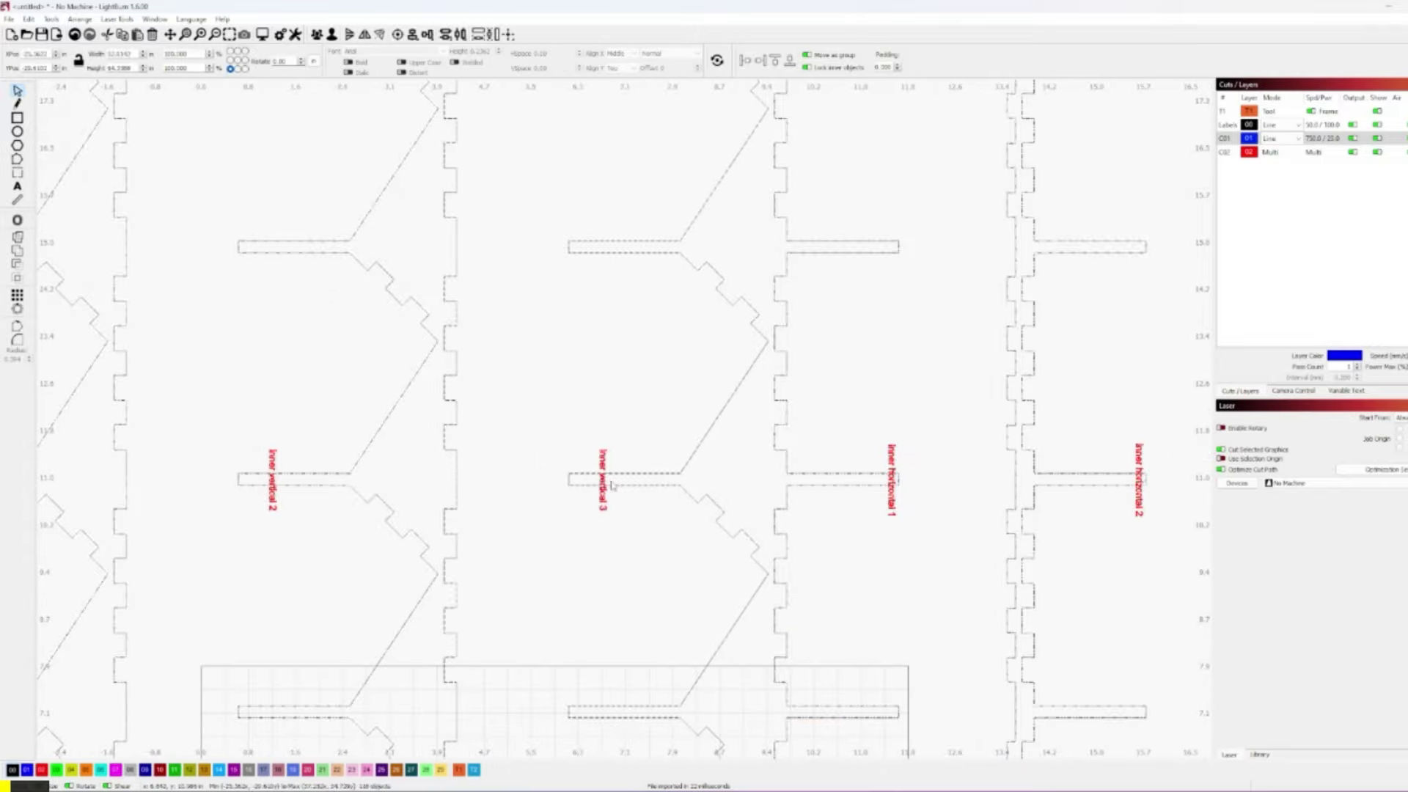
pyautogui.click(605, 485)
pyautogui.click(28, 19)
pyautogui.click(91, 285)
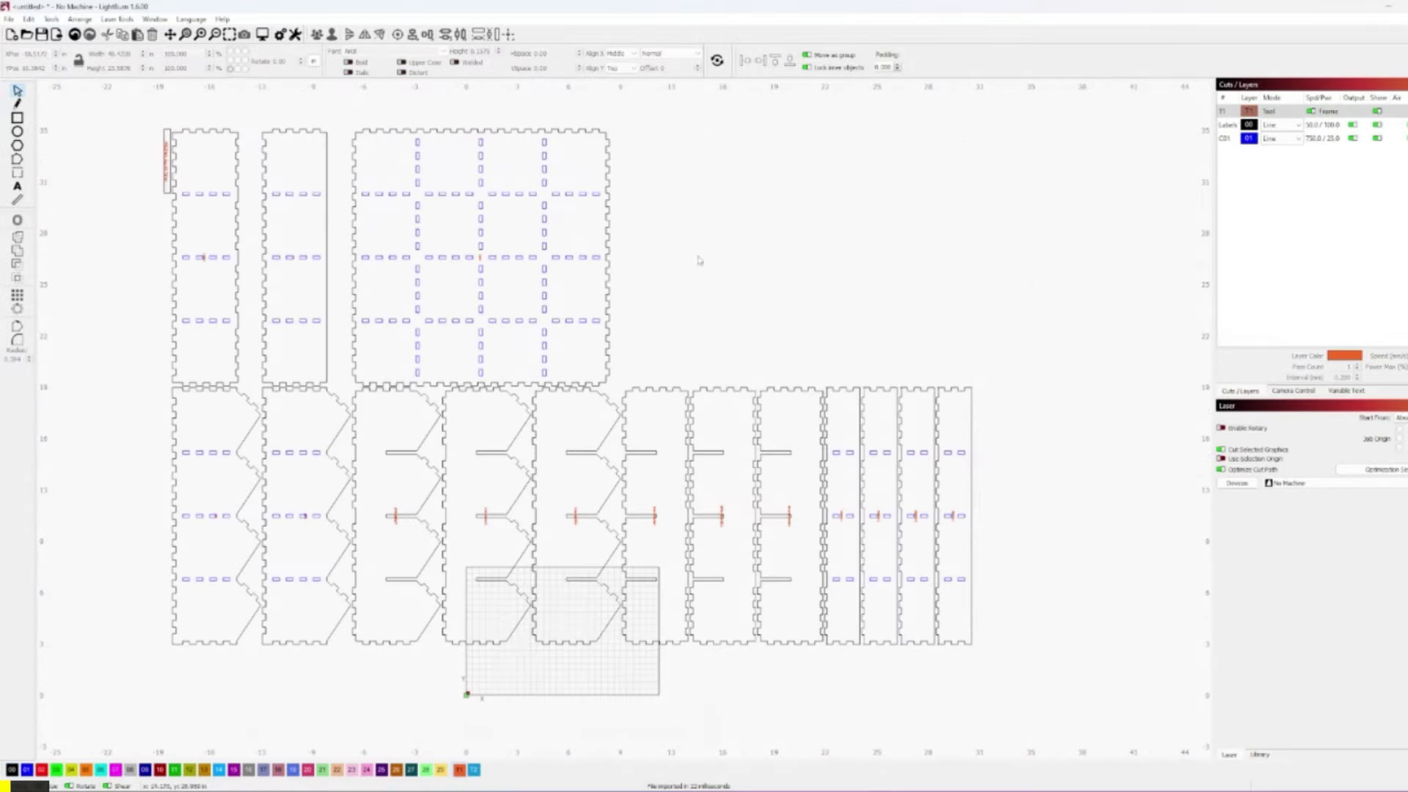
# Delete the reference rectangle with its dimension text beside the toothed one-by-four panel
pyautogui.scroll(4, 173, 158)
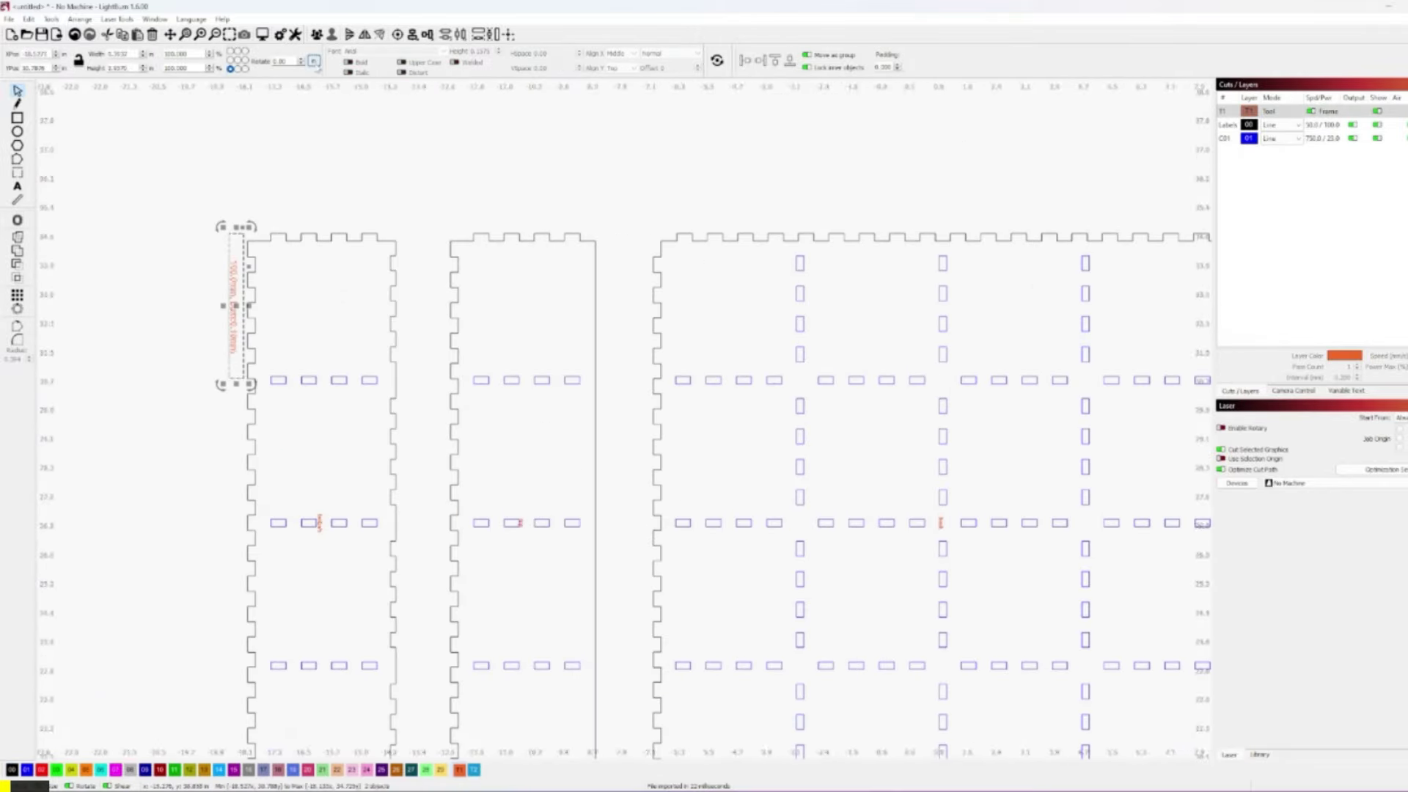
pyautogui.press('Delete')
pyautogui.scroll(-4, 255, 425)
# Select all shapes on the blue C01 layer from one slot and assign them to black layer 00
pyautogui.moveTo(255, 425); pyautogui.dragTo(256, 202, button='middle')
pyautogui.scroll(5, 536, 236)
pyautogui.click(556, 236)
pyautogui.click(28, 19)
pyautogui.click(91, 285)
pyautogui.click(12, 769)
pyautogui.scroll(-5, 440, 487)
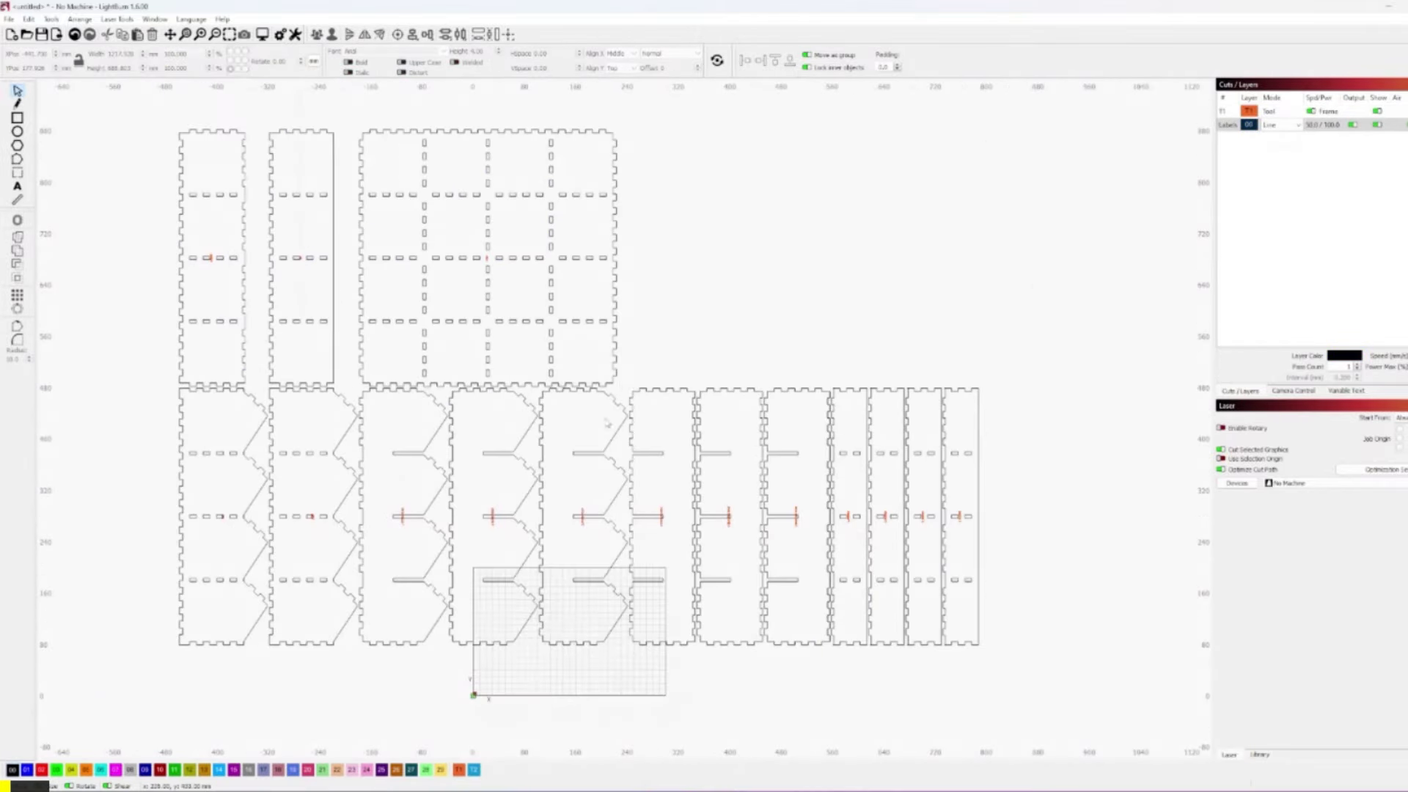
# Place the four-by-four base panel in the upper-left corner of the first sheet
pyautogui.scroll(-2, 604, 420)
pyautogui.scroll(-3, 612, 454)
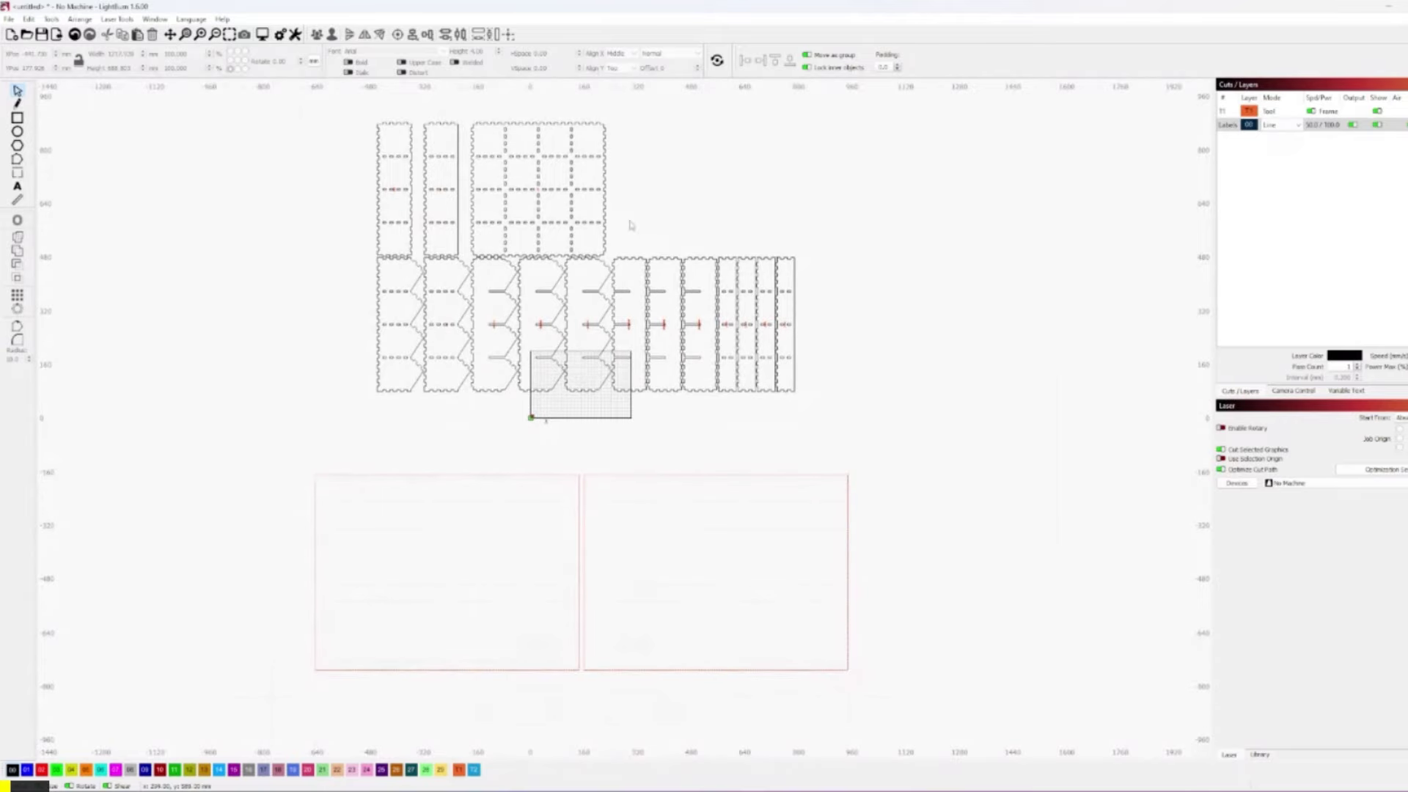
pyautogui.moveTo(586, 235); pyautogui.dragTo(435, 589)
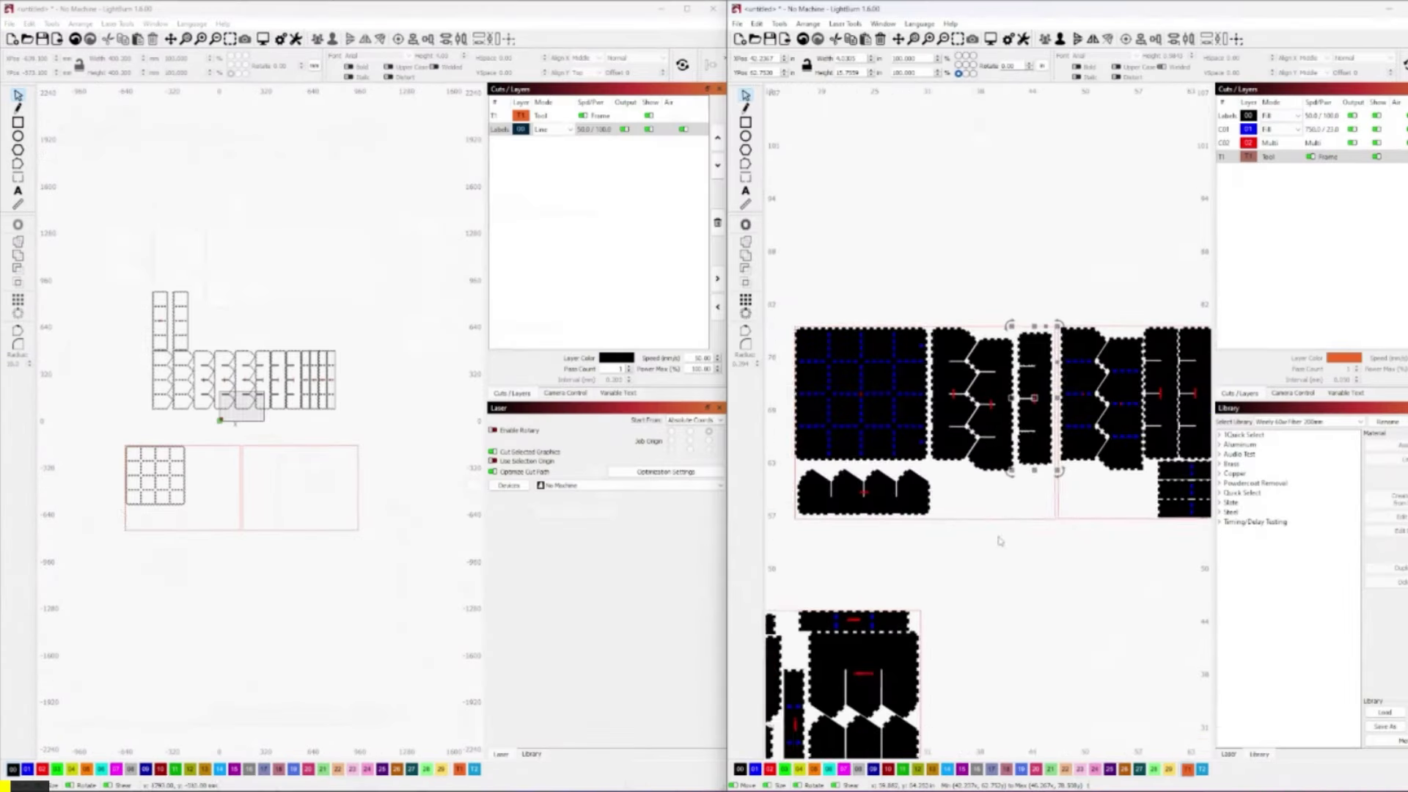
# Nest two slotted zigzag panels beside the four-by-four panel, turning one 180 degrees, and add one slotted divider next to them
pyautogui.click(270, 406)
pyautogui.moveTo(266, 359); pyautogui.dragTo(279, 521)
pyautogui.click(300, 406)
pyautogui.press('.')
pyautogui.press('.')
pyautogui.click(337, 433)
pyautogui.moveTo(383, 417); pyautogui.dragTo(355, 409, button='middle')
pyautogui.moveTo(333, 367); pyautogui.dragTo(283, 524)
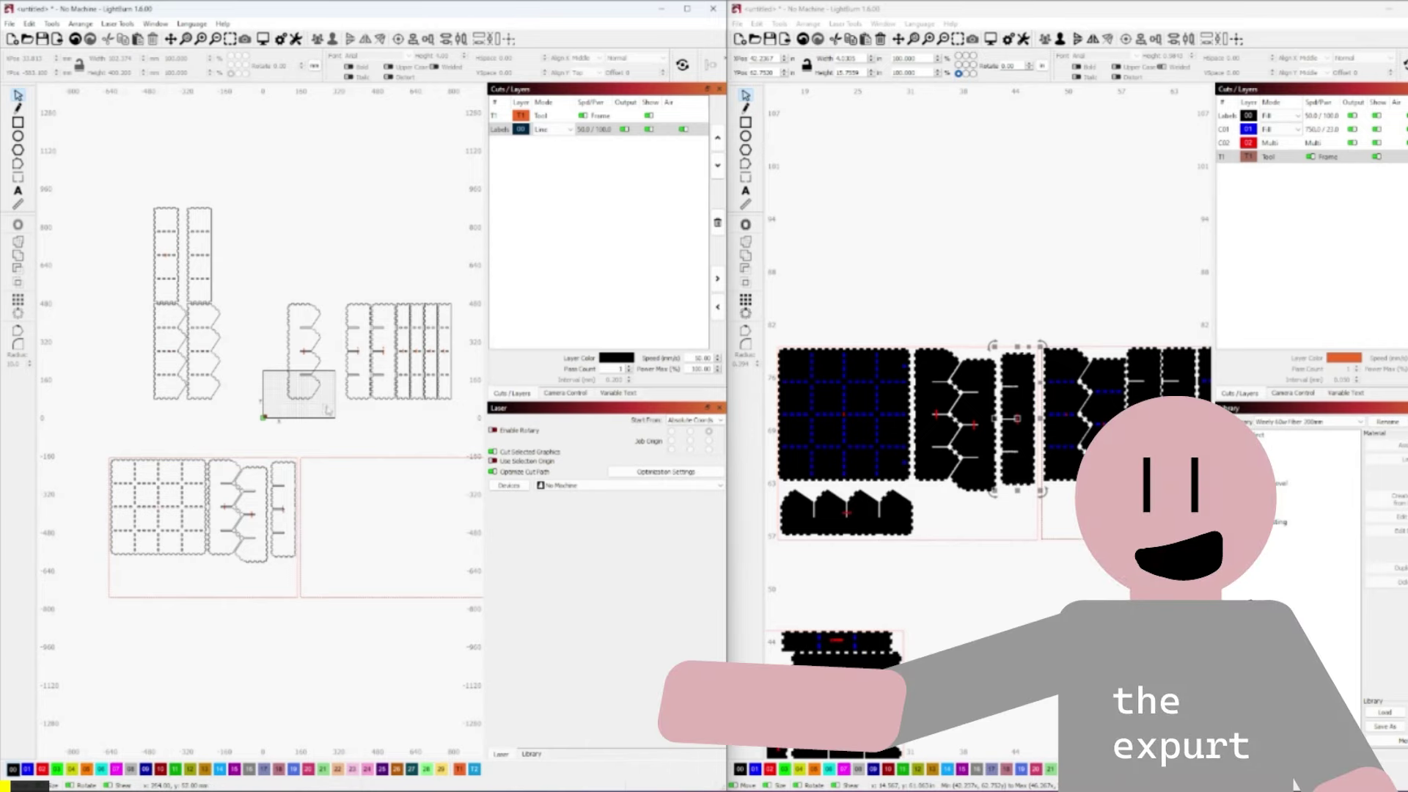
# Rotate the remaining slotted zigzag panel by three 90-degree turns and place it beneath the four-by-four panel on the first sheet
pyautogui.moveTo(327, 407); pyautogui.dragTo(276, 265)
pyautogui.press('.')
pyautogui.press('.')
pyautogui.press('.')
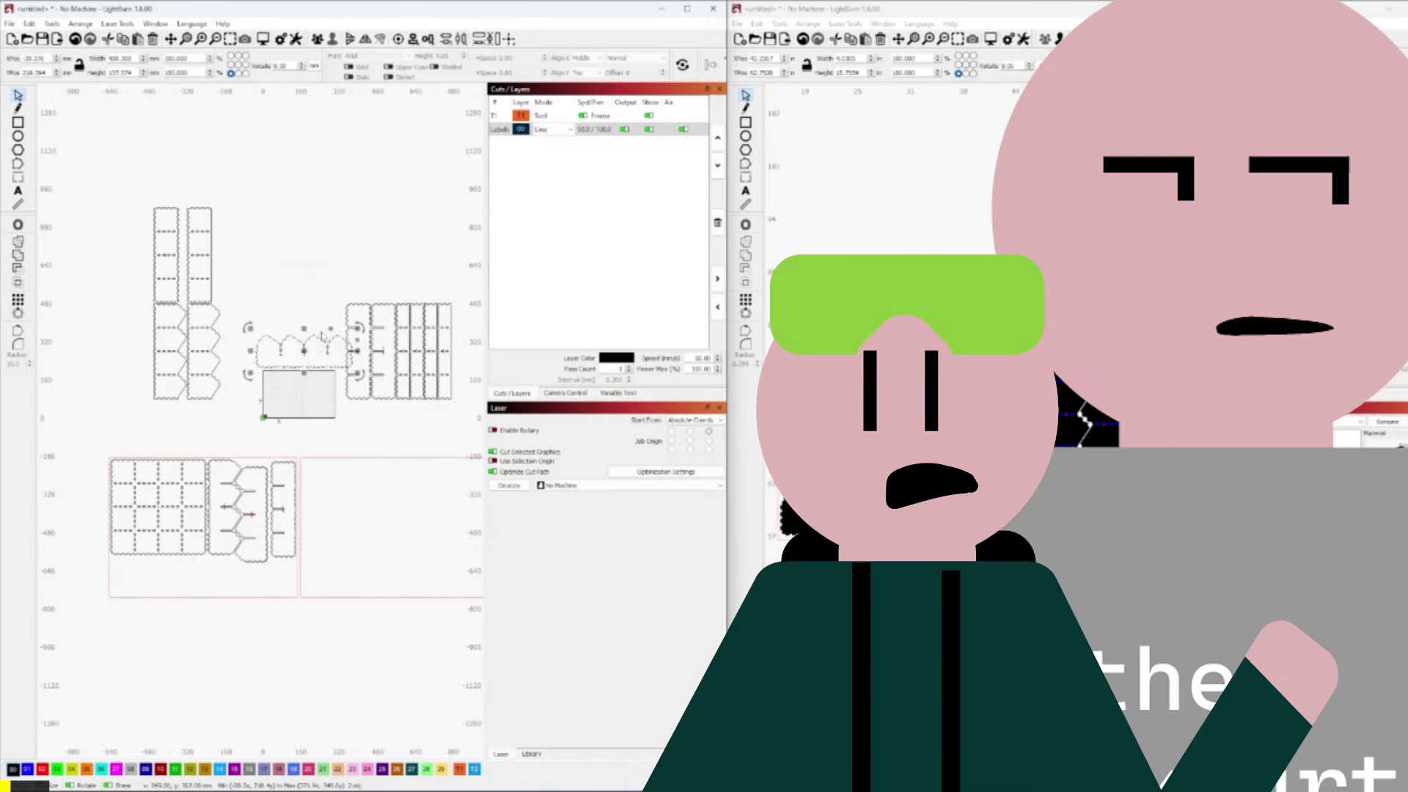
pyautogui.moveTo(322, 336); pyautogui.dragTo(175, 560)
# Turn one of the two unslotted zigzag panels 180 degrees and nest them as an interlocking pair on the second sheet
pyautogui.moveTo(368, 514); pyautogui.dragTo(317, 515, button='middle')
pyautogui.click(138, 367)
pyautogui.press('.')
pyautogui.press('.')
pyautogui.moveTo(184, 409); pyautogui.dragTo(283, 514)
pyautogui.scroll(5, 283, 513)
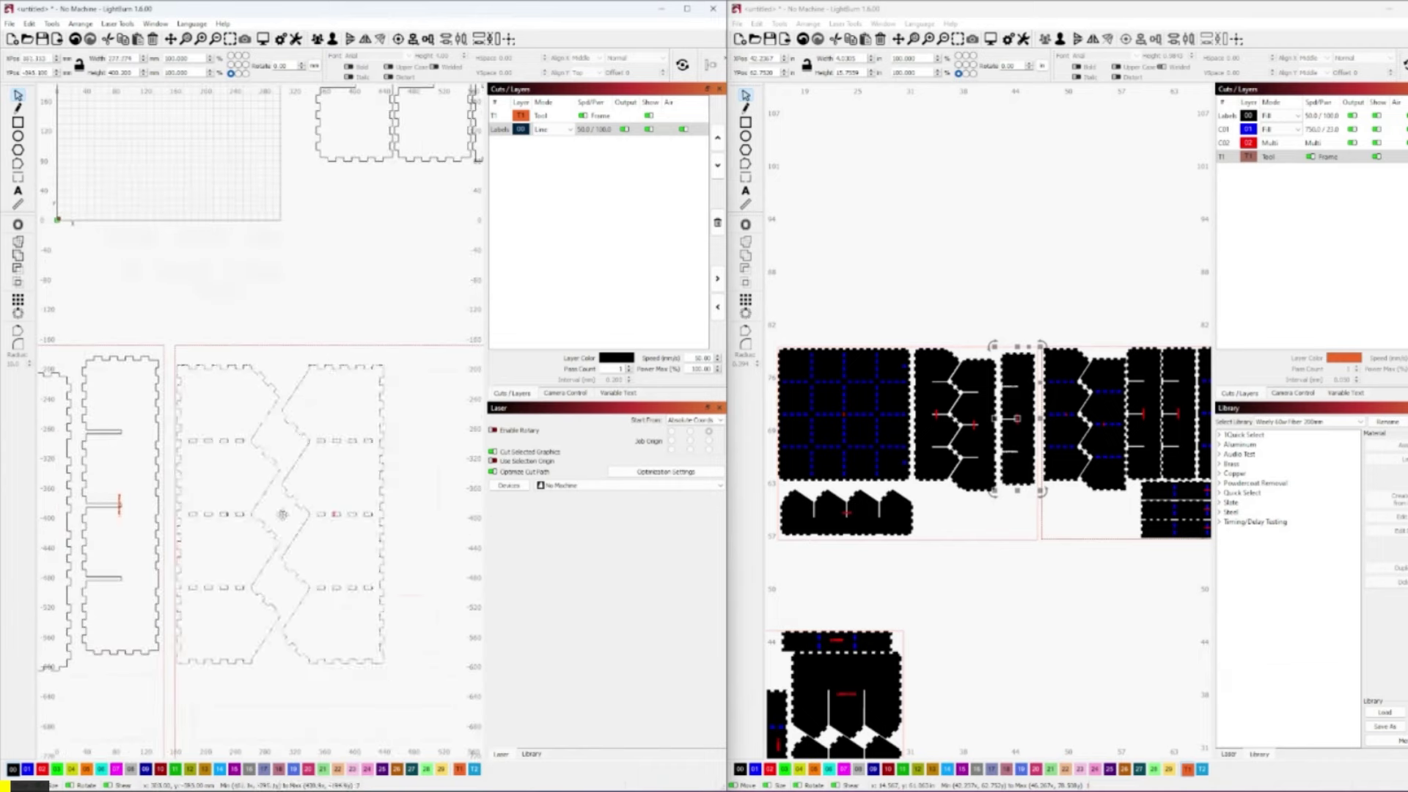
# Place the two one-by-four panels and one narrow strip beside the slotted dividers on the second sheet
pyautogui.scroll(-5, 283, 514)
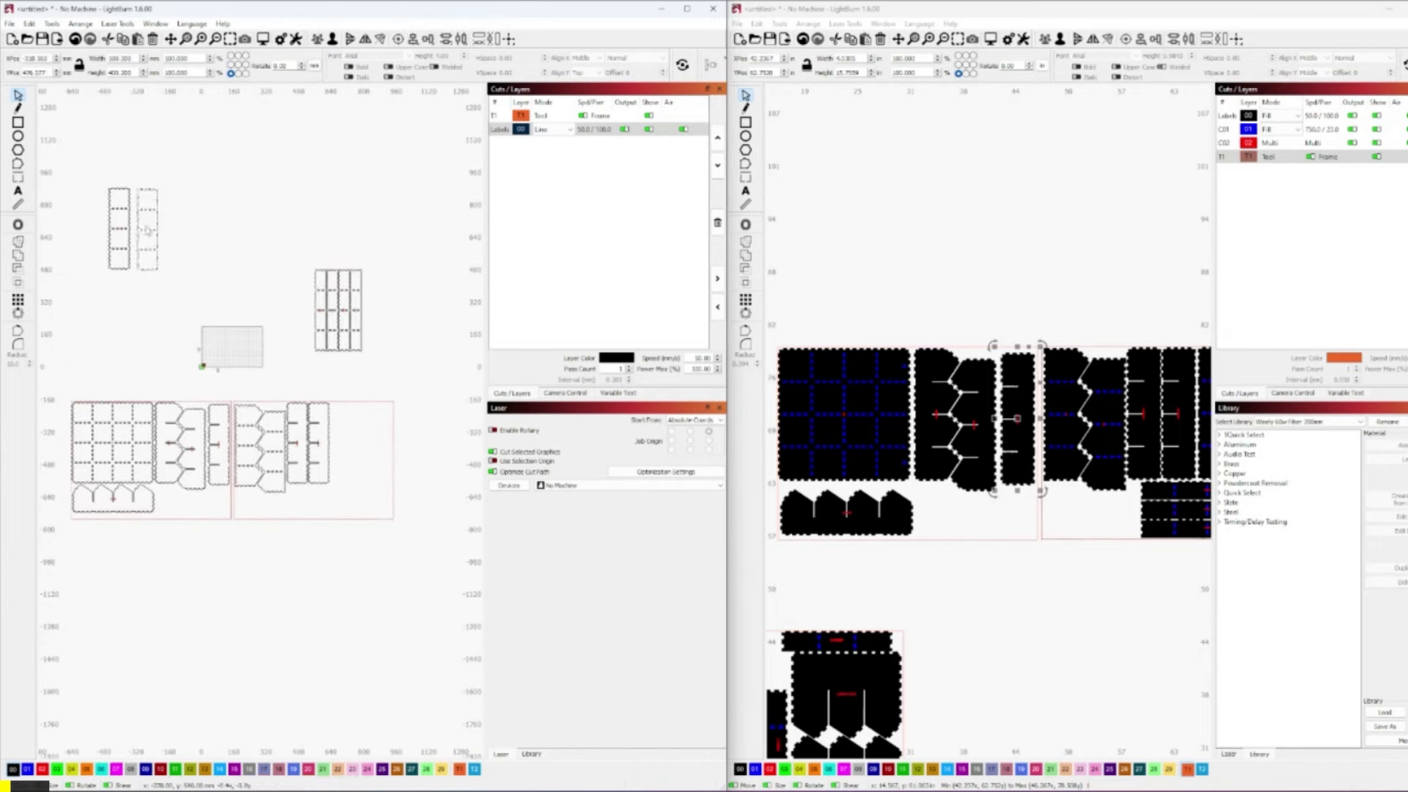
pyautogui.moveTo(147, 231); pyautogui.dragTo(342, 444)
pyautogui.scroll(3, 341, 444)
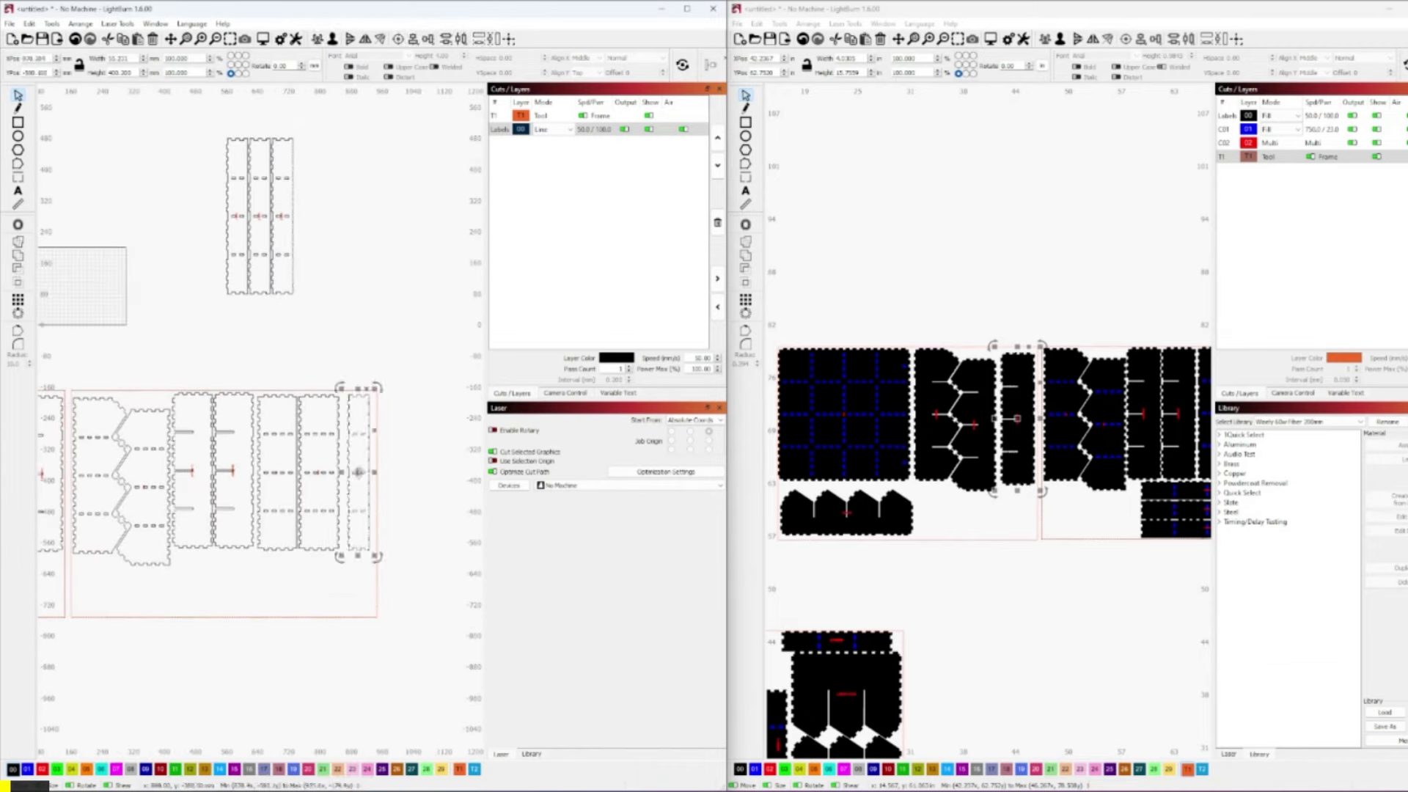
# Rotate the three remaining narrow strips 90 degrees and place them beneath the dividers on the second sheet
pyautogui.moveTo(218, 129); pyautogui.dragTo(303, 300)
pyautogui.press('.')
pyautogui.moveTo(259, 215); pyautogui.dragTo(252, 583)
pyautogui.moveTo(252, 583); pyautogui.dragTo(367, 568, button='middle')
pyautogui.click(687, 10)
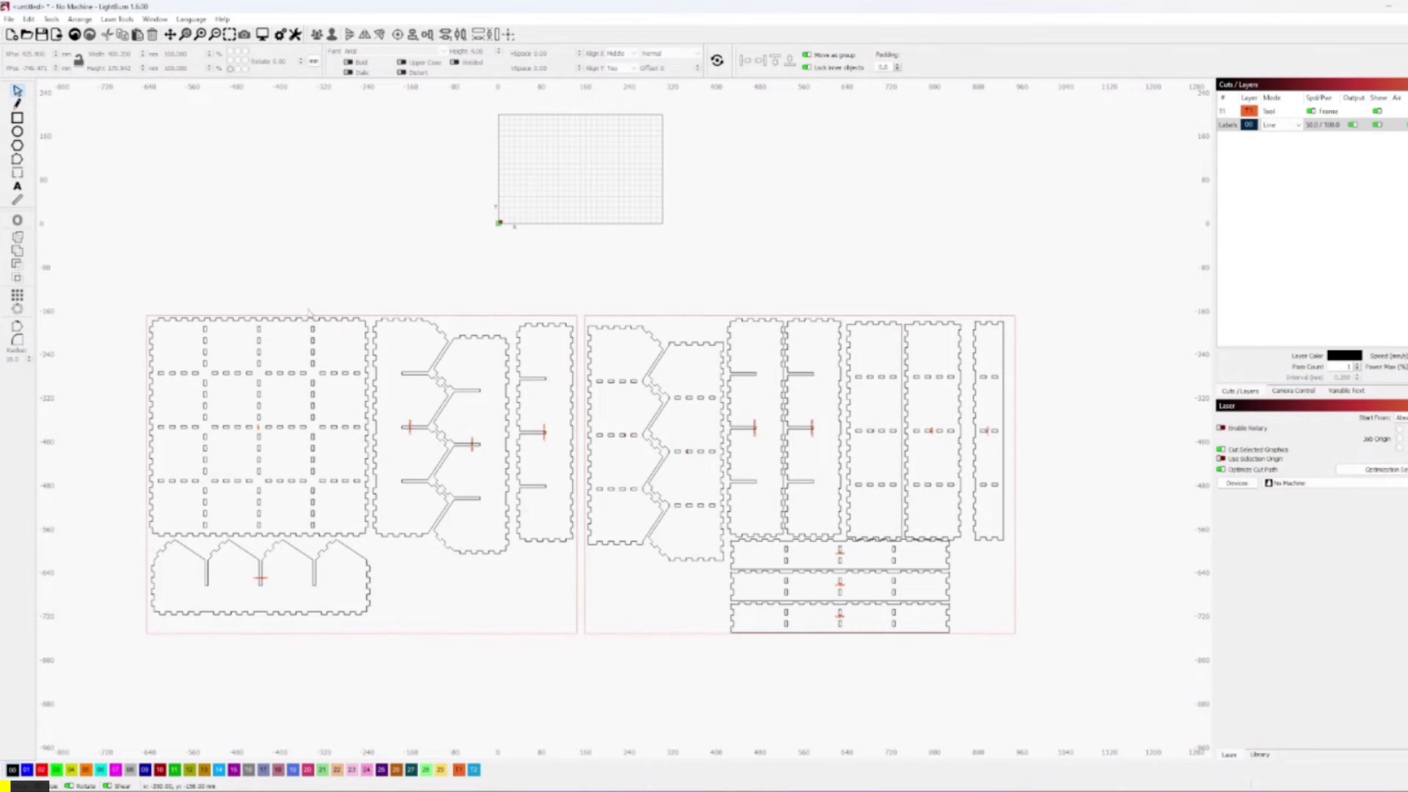
# Select an inner panel label and locate the command that selects every shape in its cut layer
pyautogui.scroll(5, 433, 451)
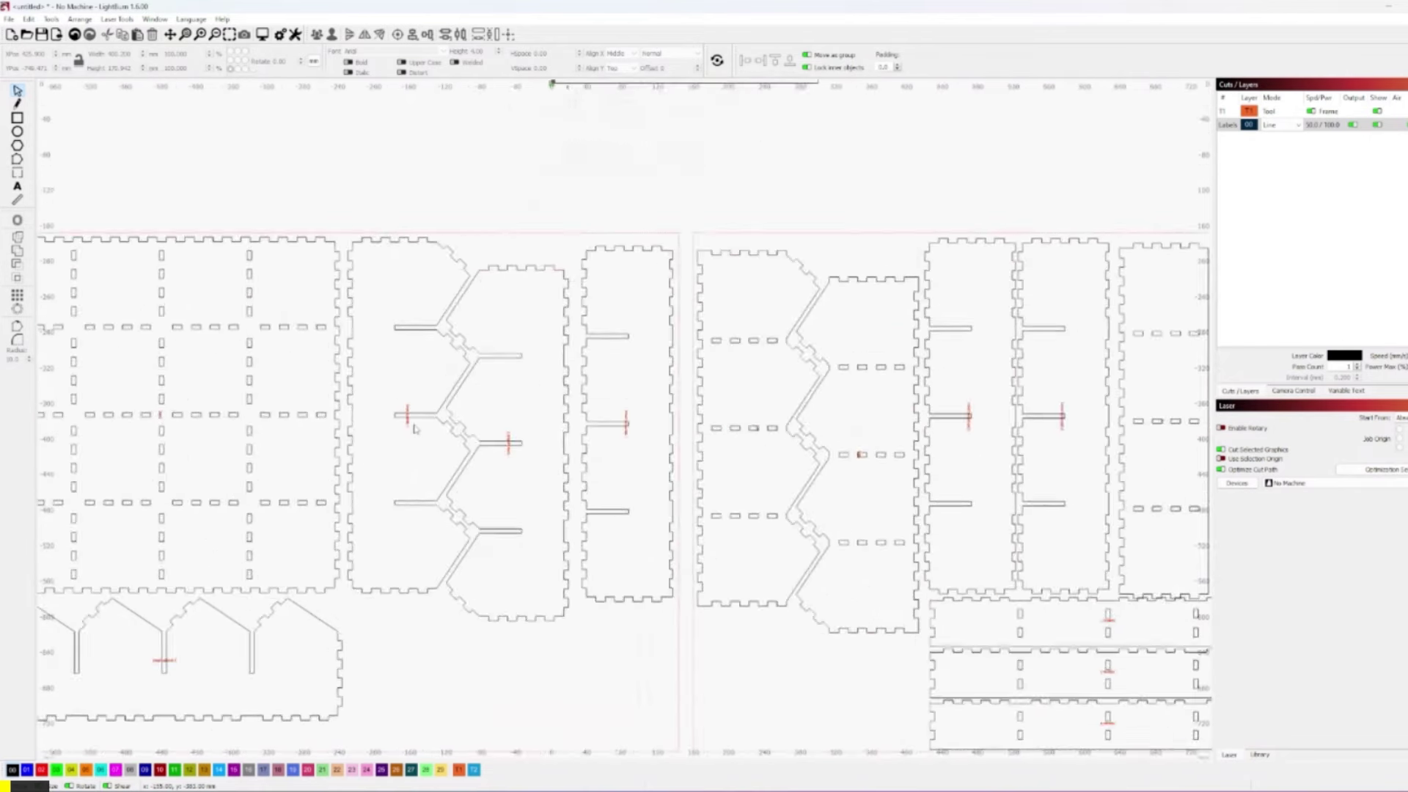
pyautogui.click(404, 405)
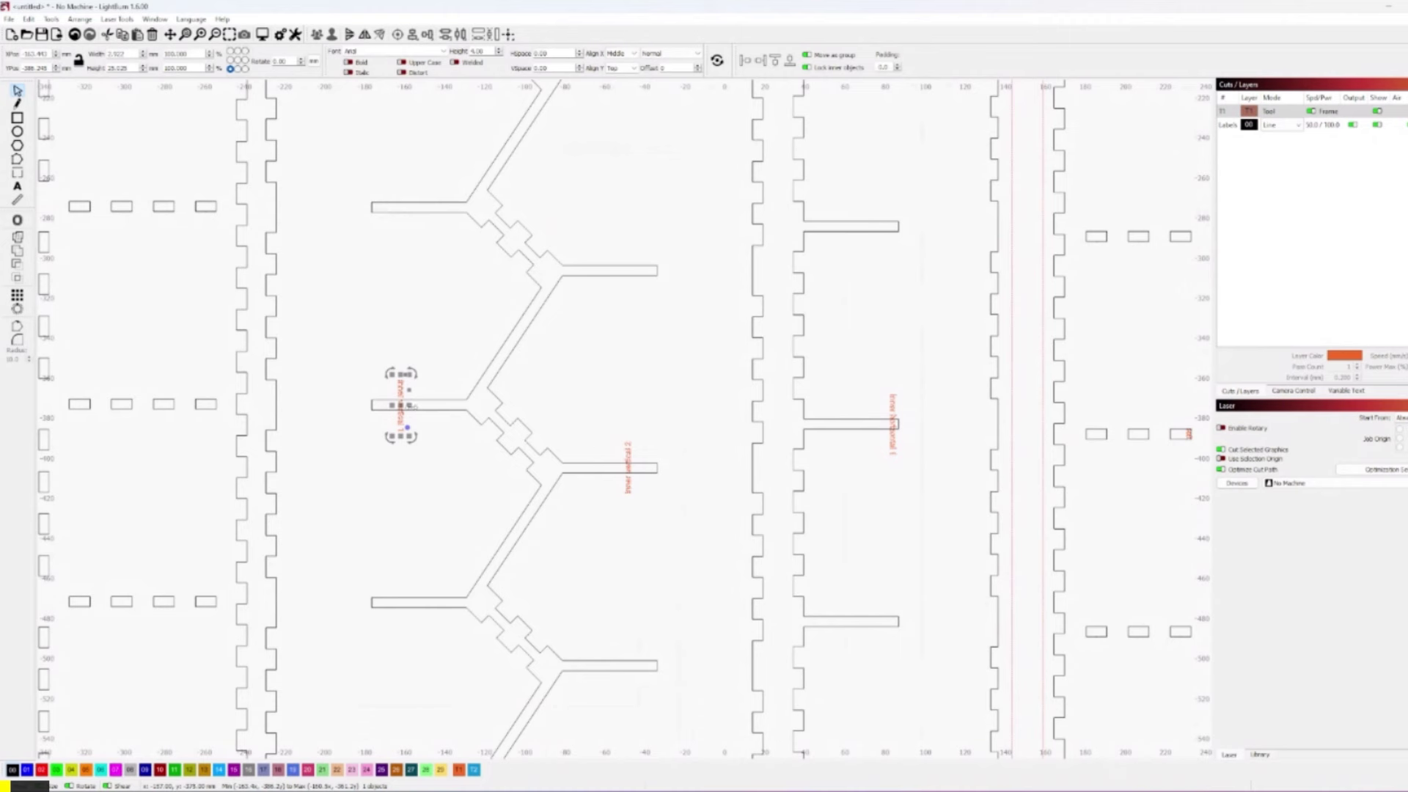
pyautogui.click(28, 18)
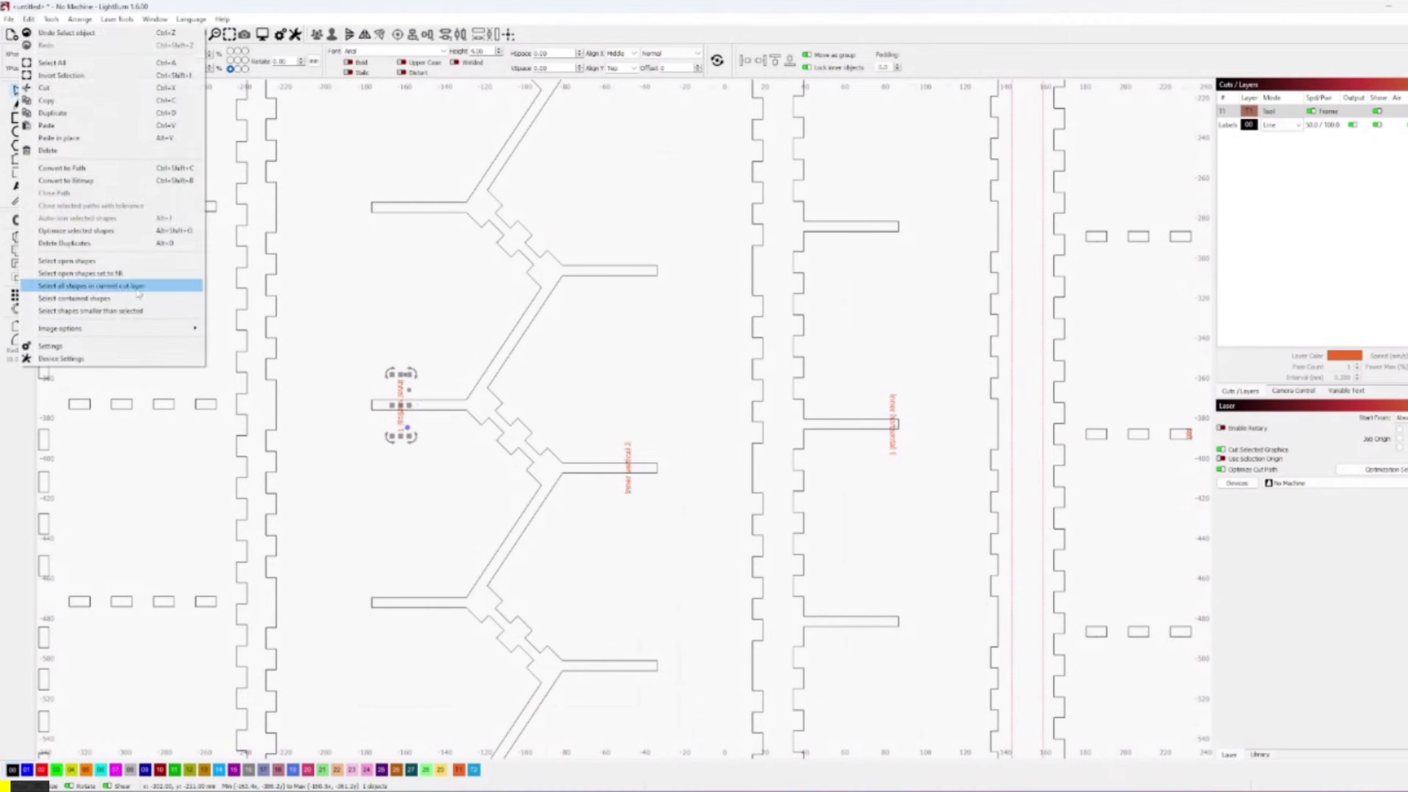
pyautogui.click(438, 319)
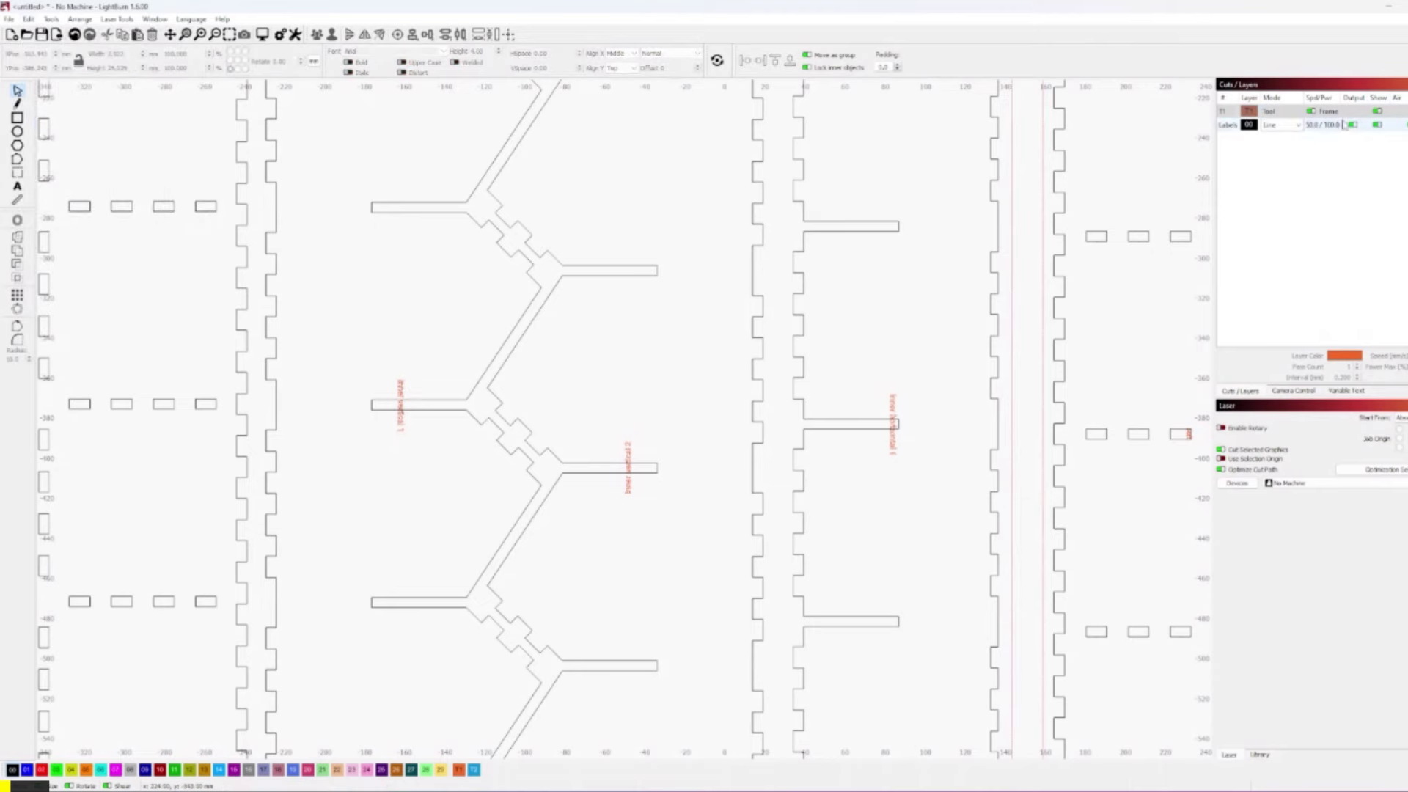
# Inspect an unslotted zigzag panel up close and check the nested parts across the second sheet
pyautogui.scroll(-7, 732, 376)
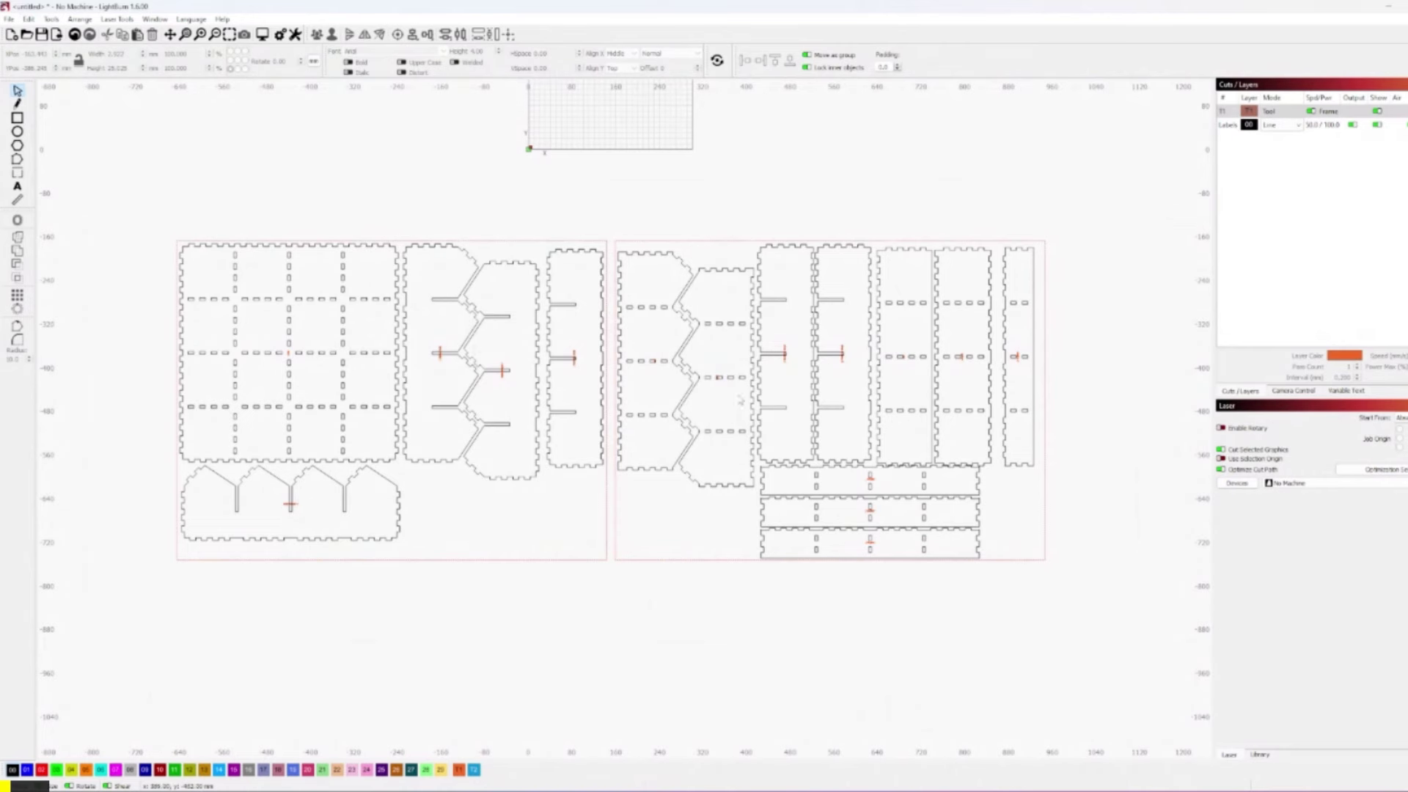
pyautogui.click(736, 389)
pyautogui.scroll(3, 735, 387)
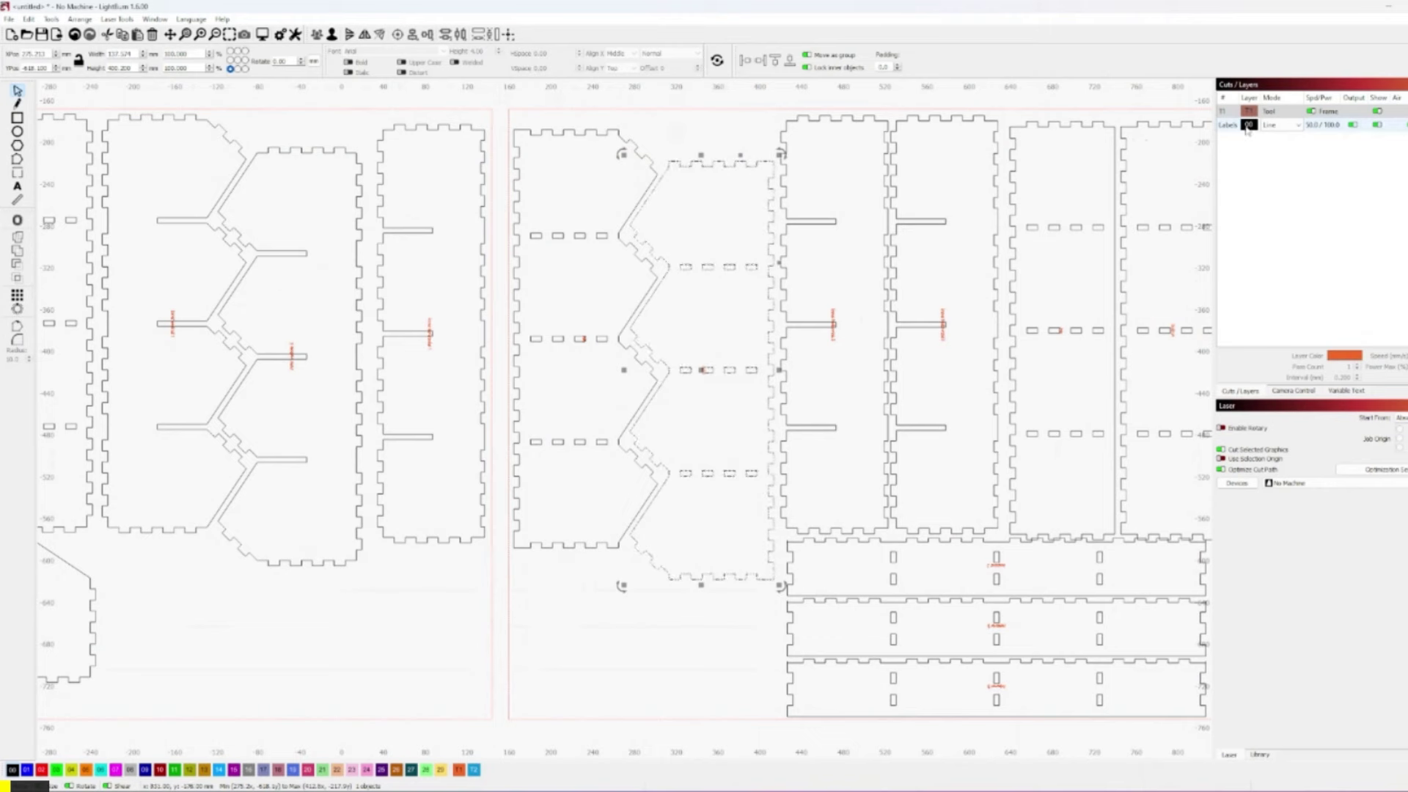
pyautogui.scroll(-3, 687, 351)
pyautogui.moveTo(1067, 573); pyautogui.dragTo(595, 198)
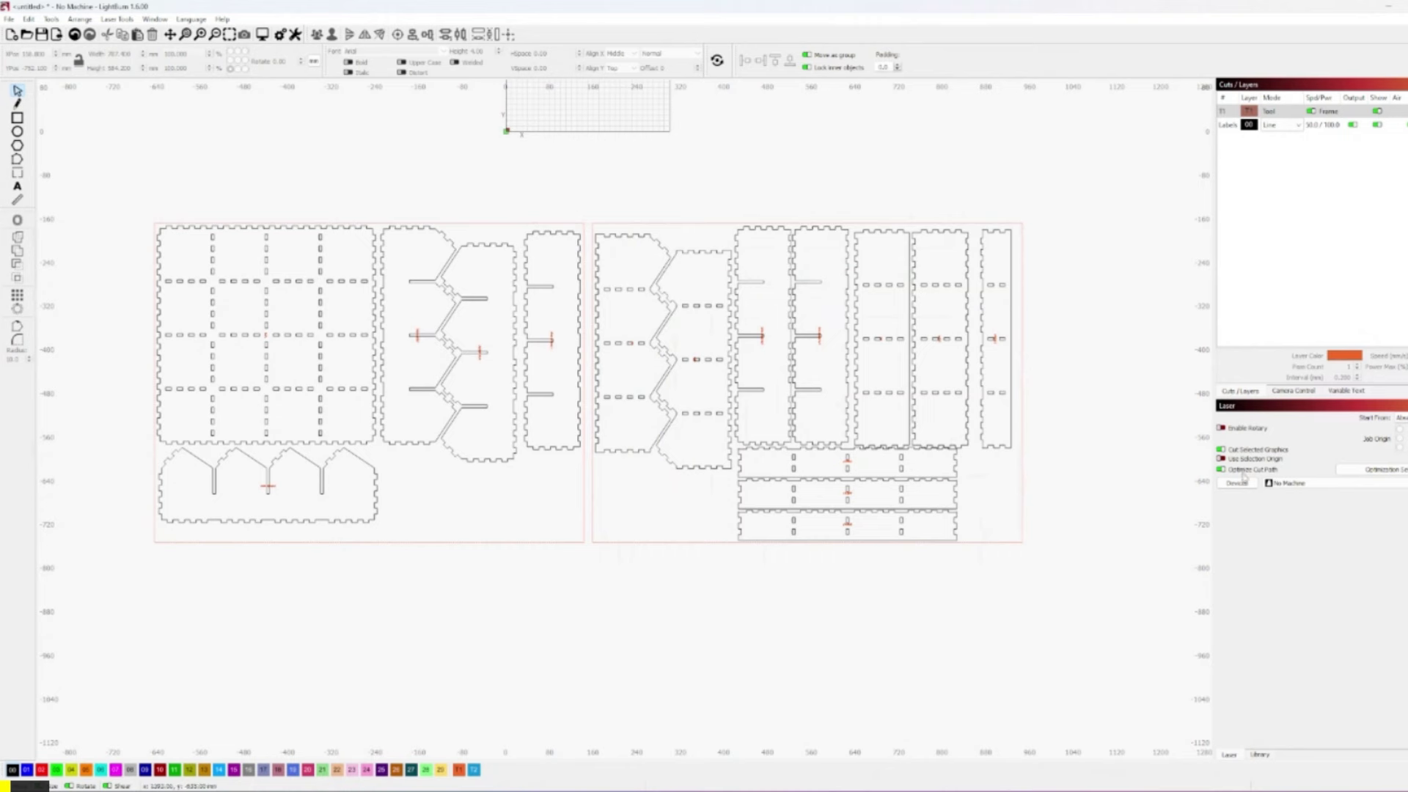
# Review the cut optimization settings for ordering and path options, and look over both nested sheets
pyautogui.click(1369, 470)
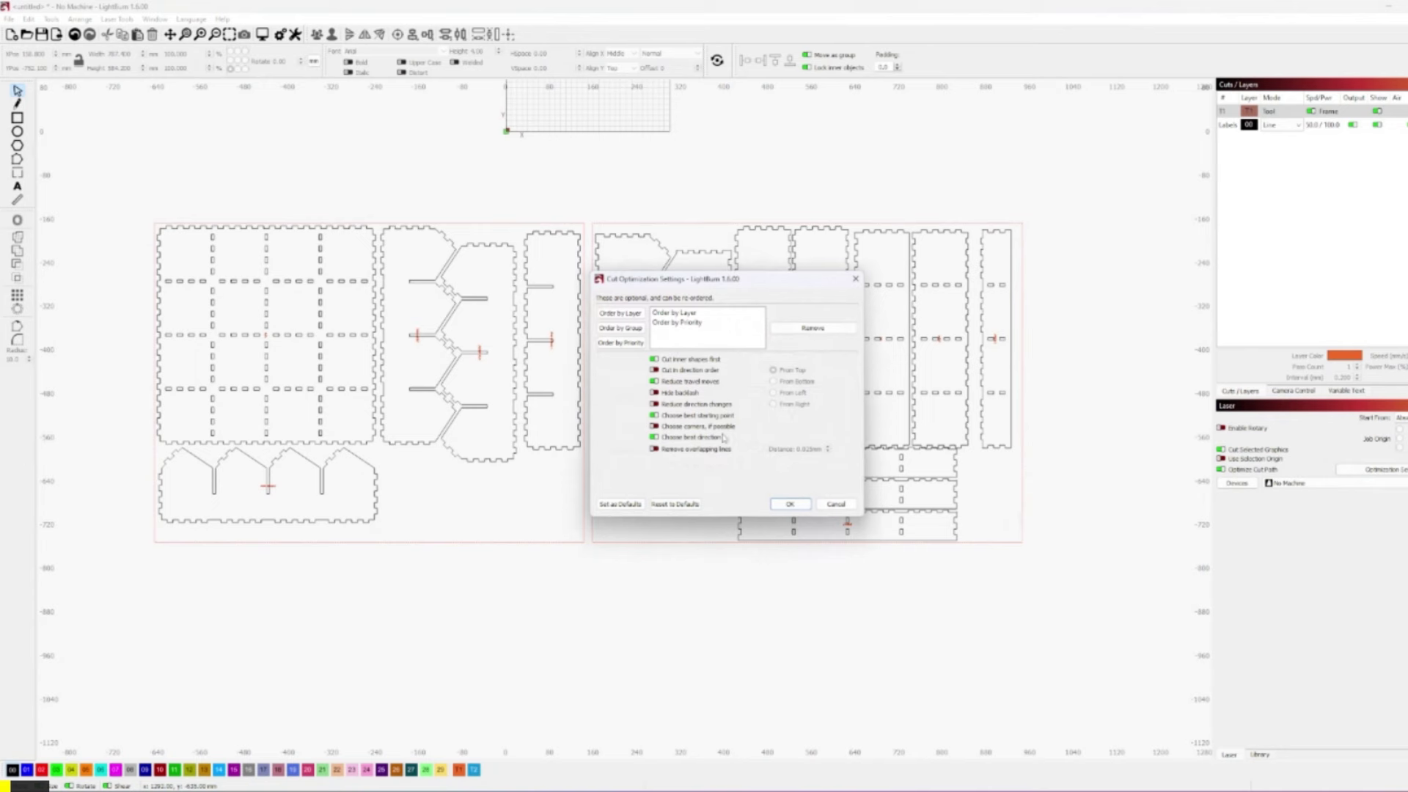
pyautogui.click(854, 278)
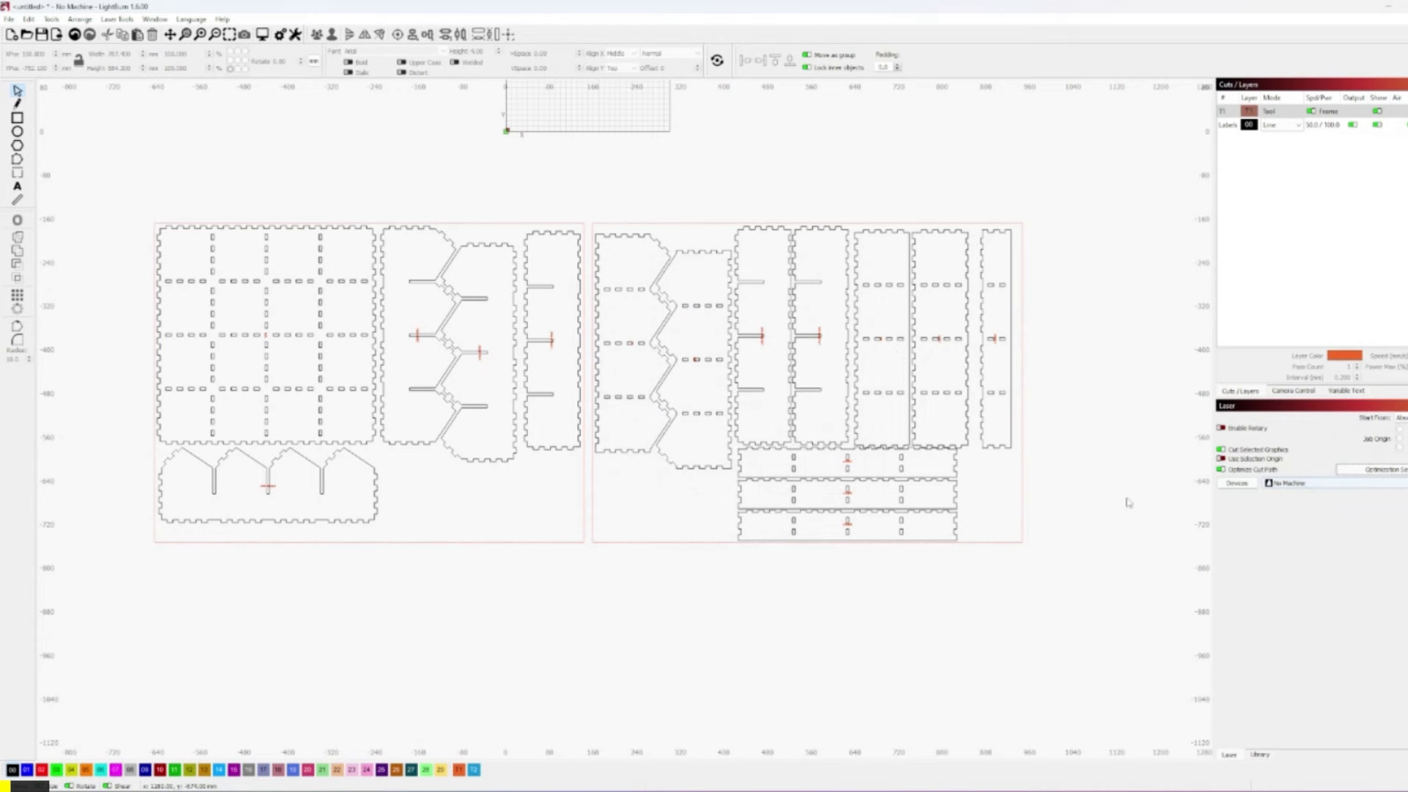
pyautogui.scroll(-2, 571, 513)
pyautogui.scroll(2, 635, 343)
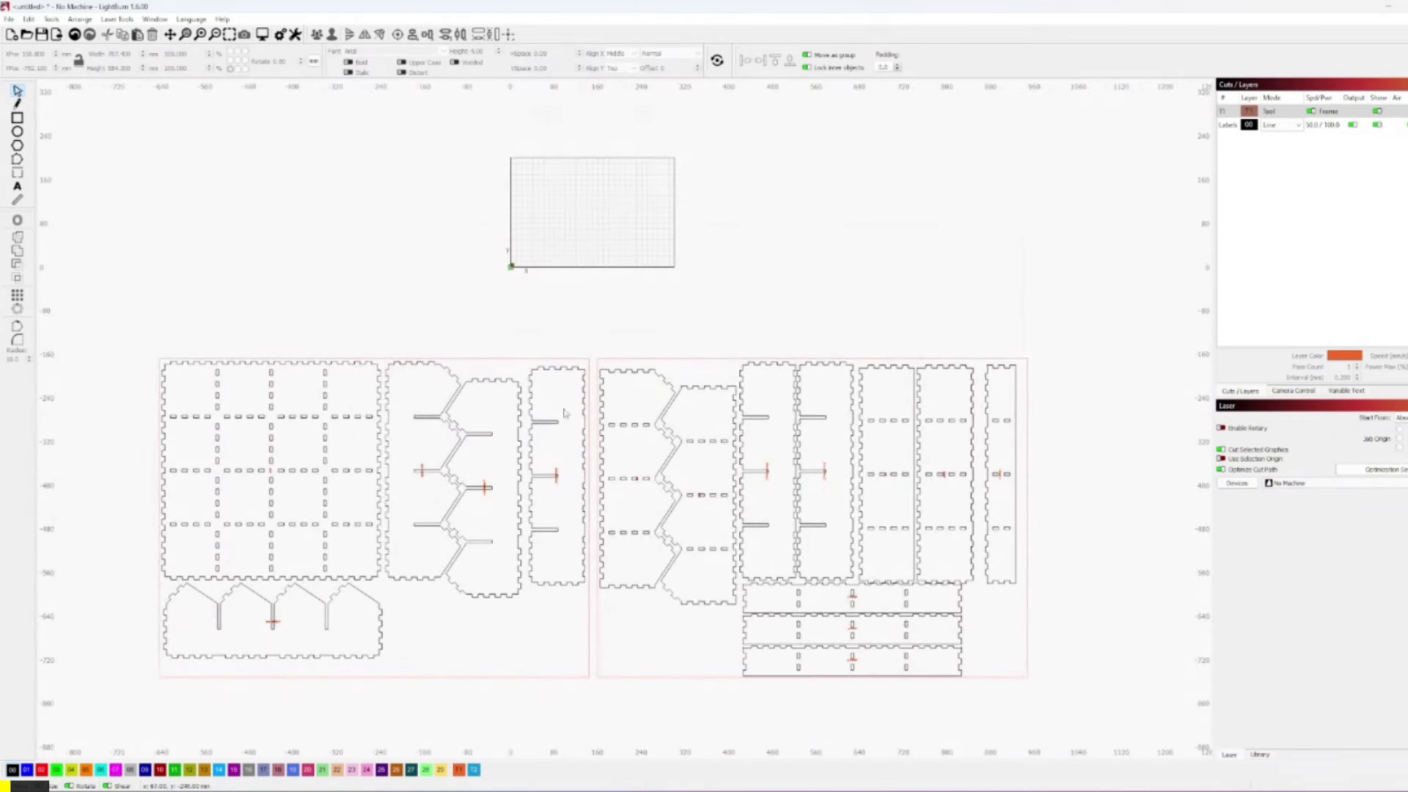